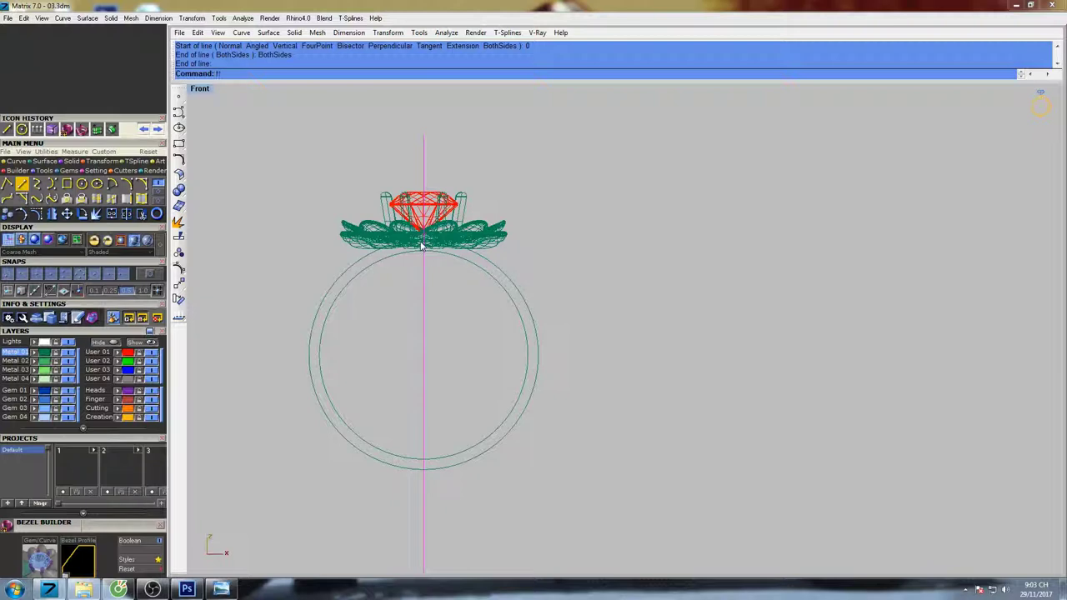
# - Stretch the outer ring circle slightly upward with Scale1D, using its bottom point as the origin
pyautogui.press('Escape')
pyautogui.press('Escape')
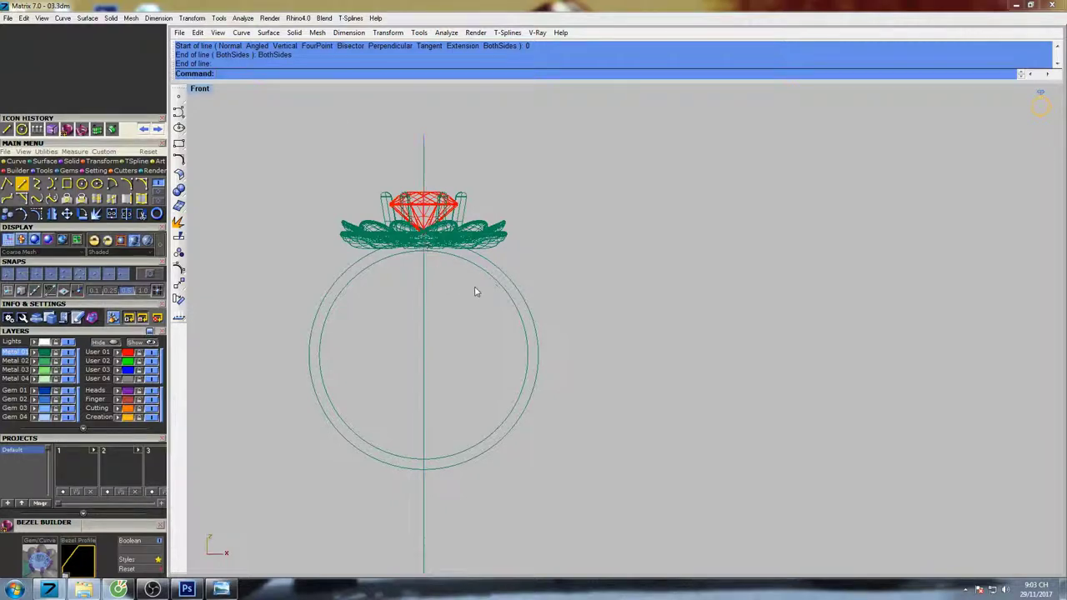
pyautogui.click(501, 273)
pyautogui.moveTo(447, 286); pyautogui.dragTo(468, 267, button='right')
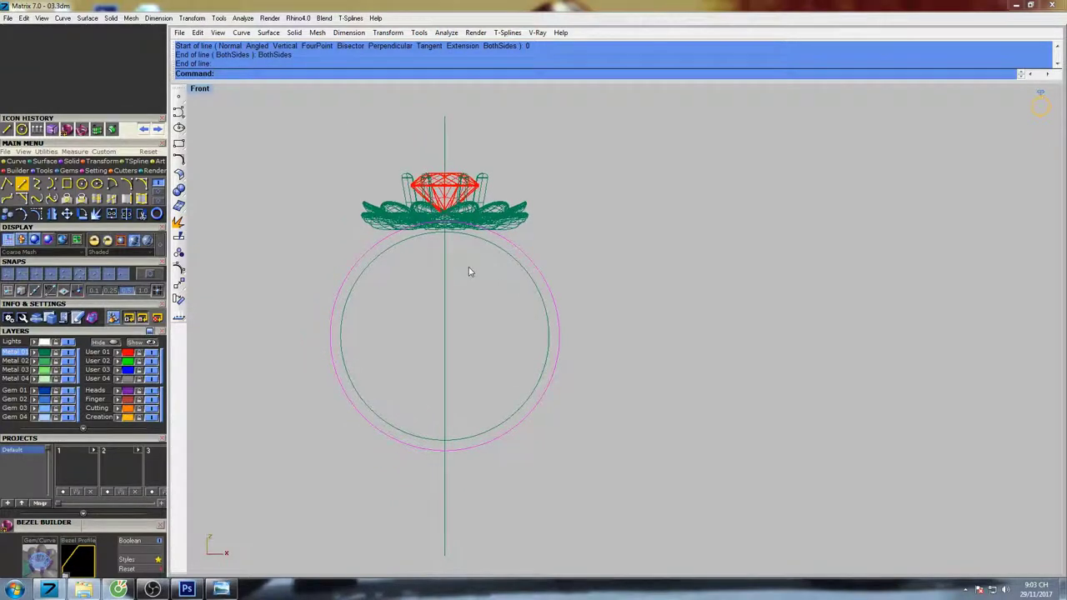
pyautogui.write('sc')
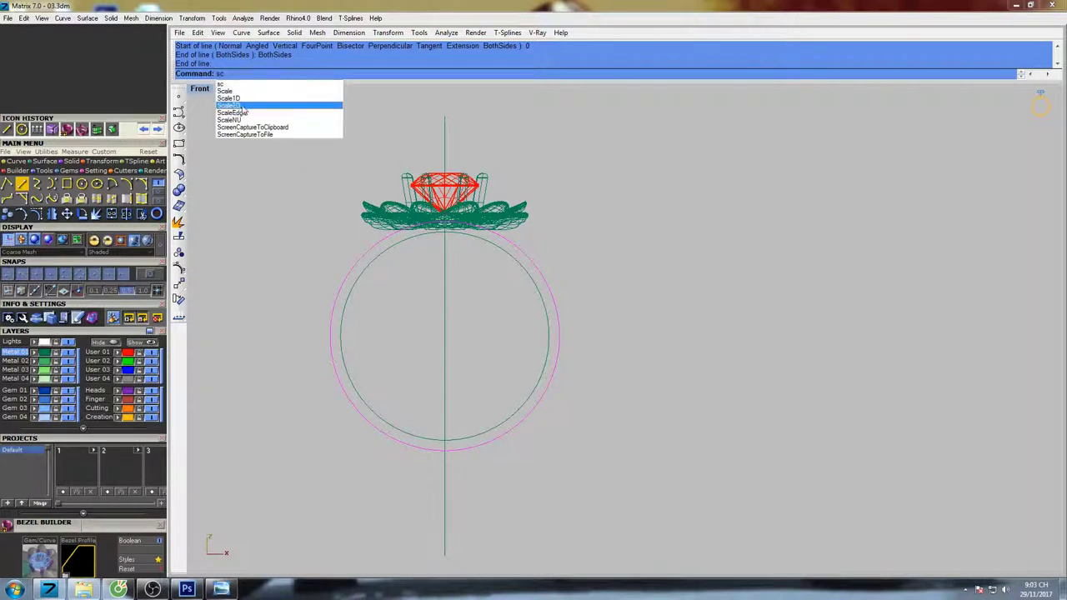
pyautogui.click(240, 100)
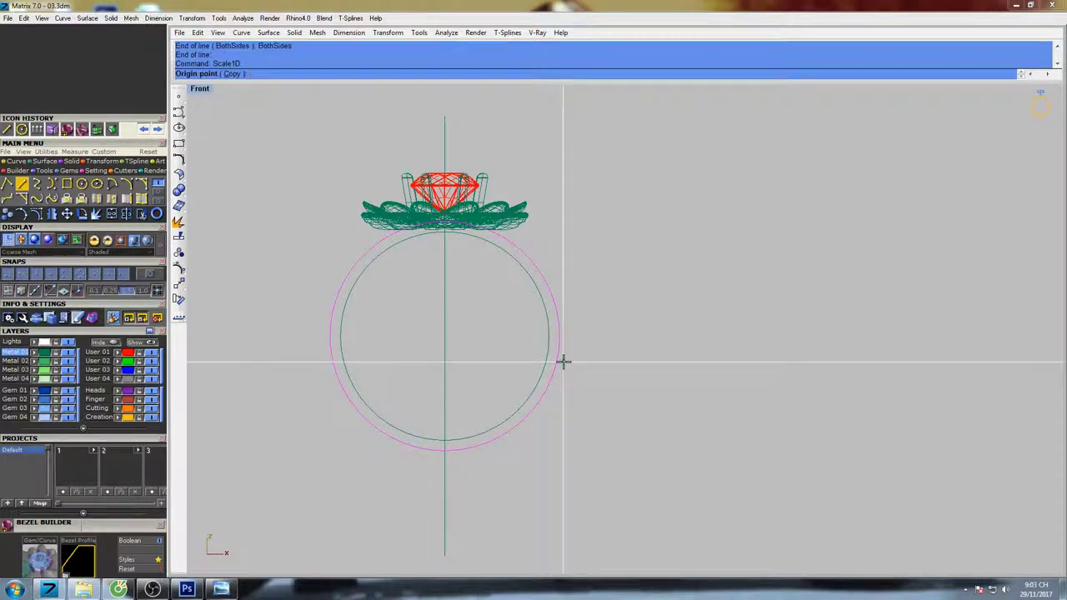
pyautogui.click(445, 451)
pyautogui.click(446, 149)
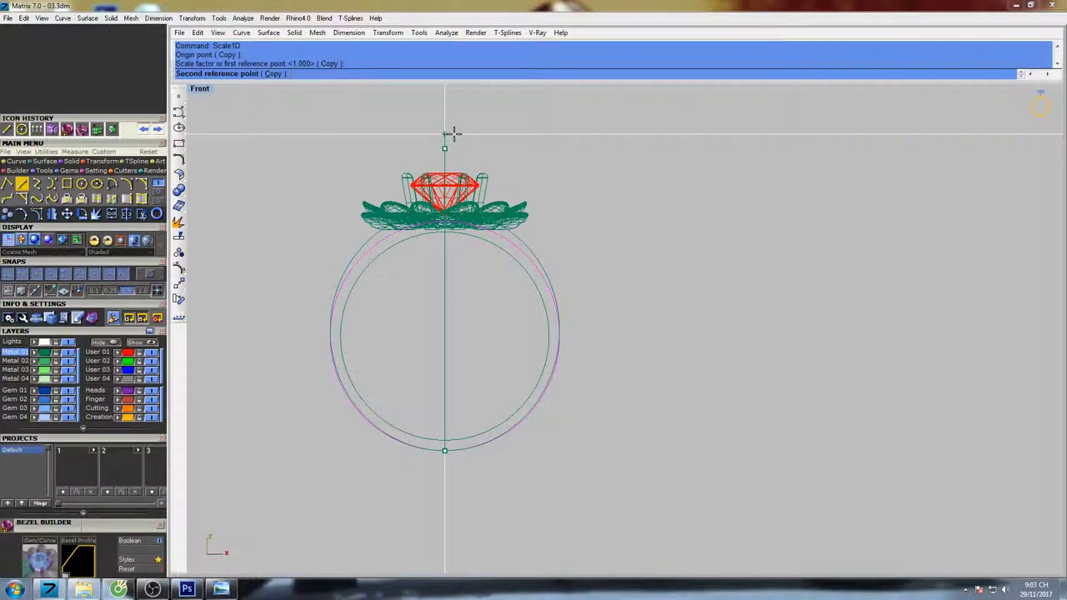
pyautogui.click(451, 138)
# - Widen the outer ring circle slightly along the horizontal axis with Scale1D, using origin point 0
pyautogui.rightClick(582, 265)
pyautogui.moveTo(581, 258); pyautogui.dragTo(545, 252, button='right')
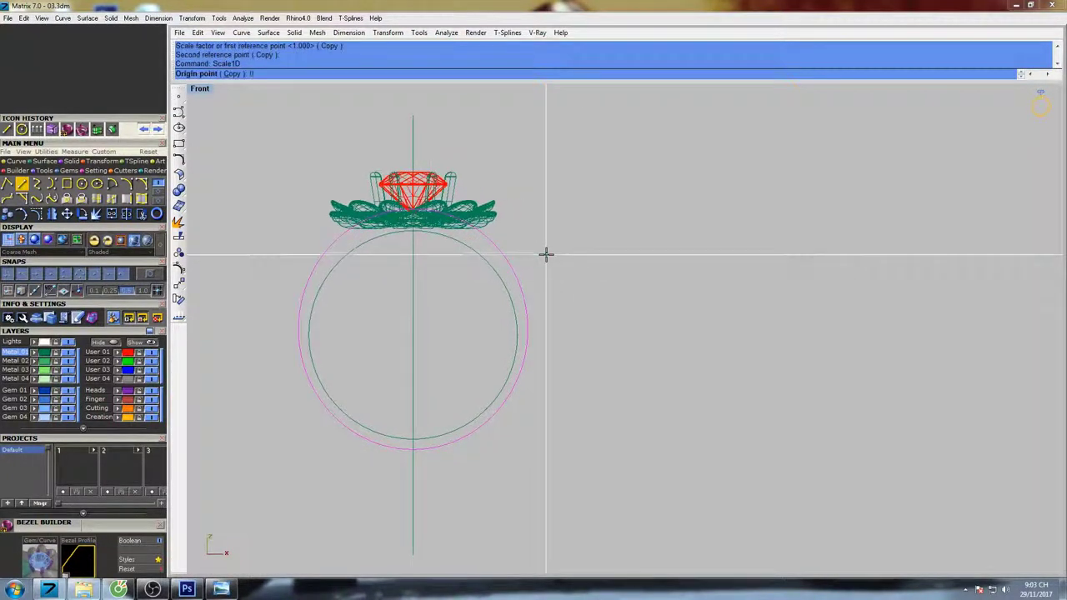
pyautogui.write('0')
pyautogui.press('Return')
pyautogui.click(683, 320)
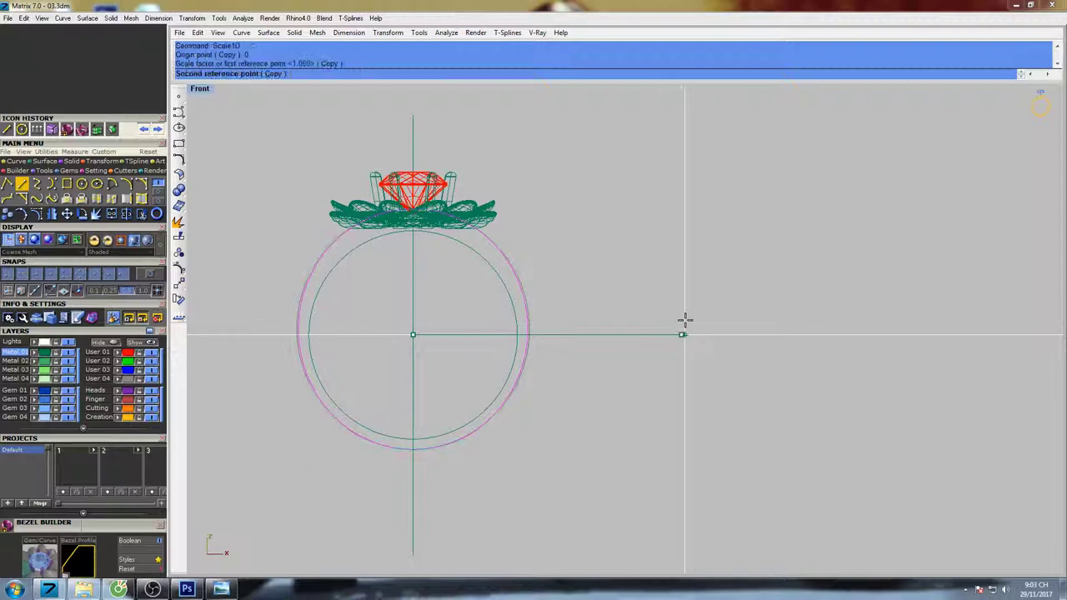
pyautogui.click(688, 321)
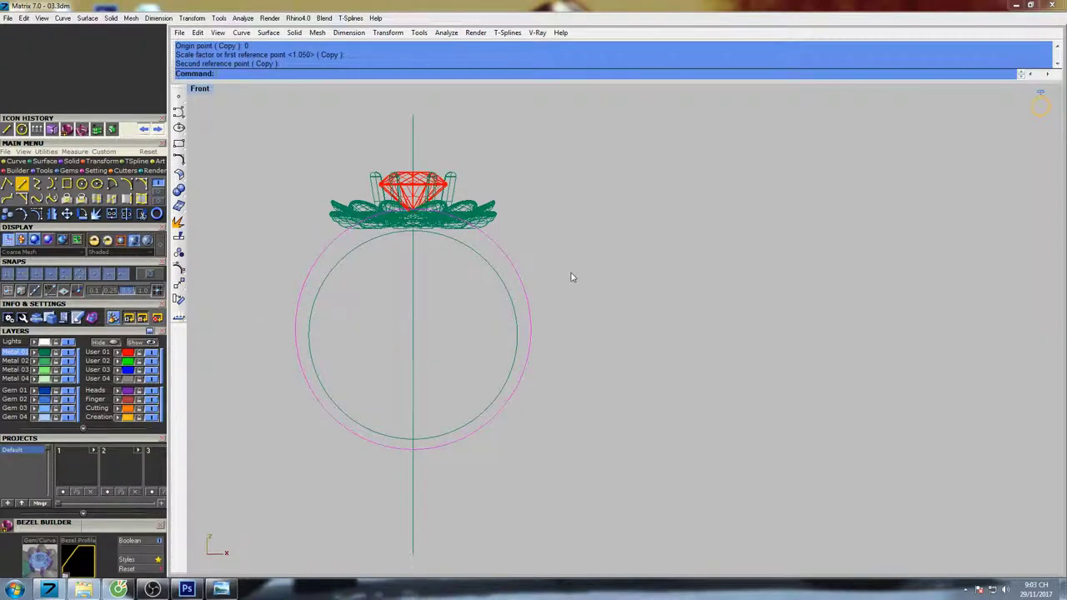
# - Trim away the left half of the outer ring curve using the vertical centre line as the cutter
pyautogui.moveTo(572, 274); pyautogui.dragTo(586, 287, button='right')
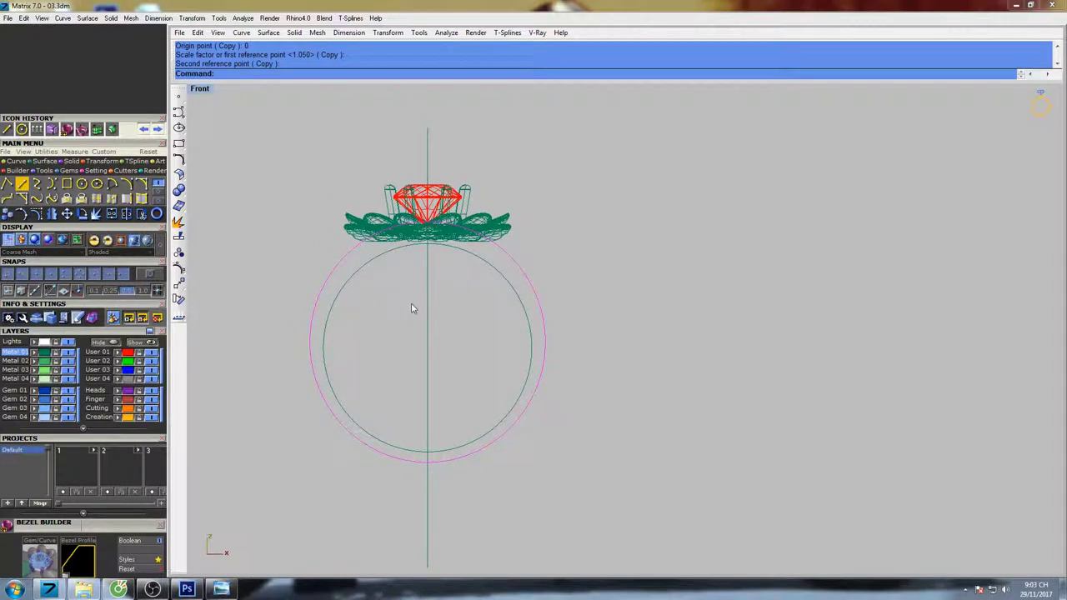
pyautogui.click(429, 304)
pyautogui.moveTo(428, 297); pyautogui.dragTo(398, 273, button='right')
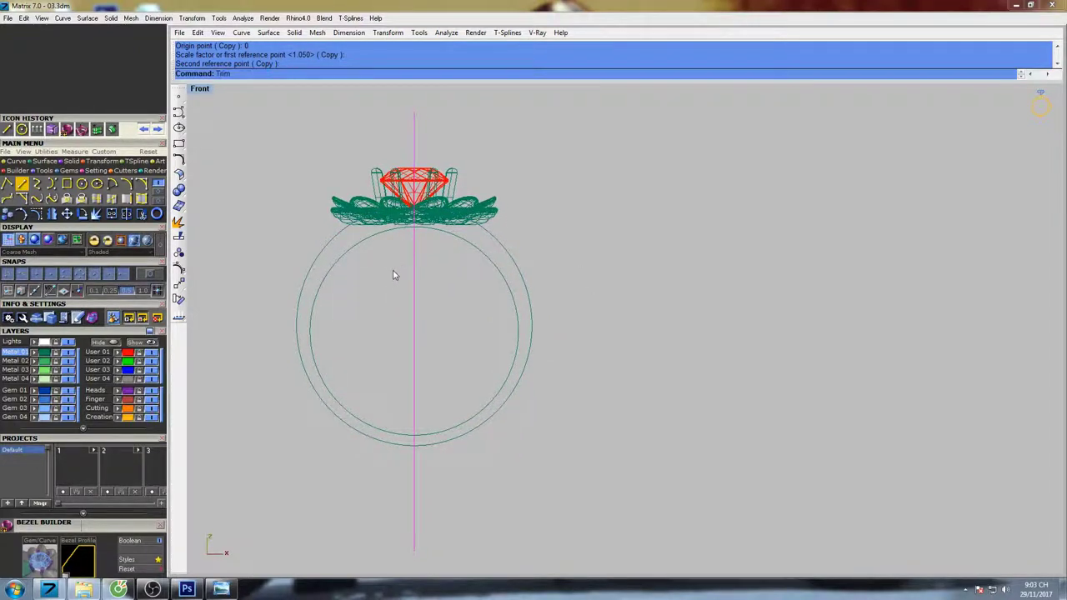
pyautogui.press('Return')
pyautogui.click(324, 253)
pyautogui.moveTo(420, 277)
pyautogui.mouseDown(button='right')
pyautogui.moveTo(393, 282)
pyautogui.moveTo(429, 287)
pyautogui.mouseUp(button='right')
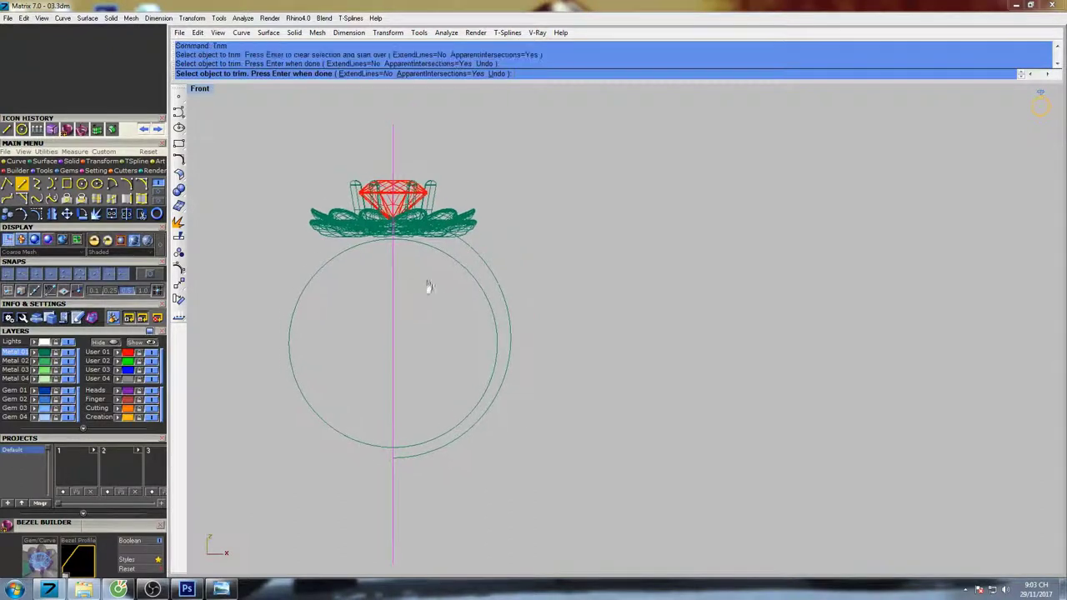
pyautogui.press('Return')
# - Select the whole flower head with its gem and prongs and move it straight up by about 0.88 units
pyautogui.moveTo(352, 260); pyautogui.dragTo(535, 170)
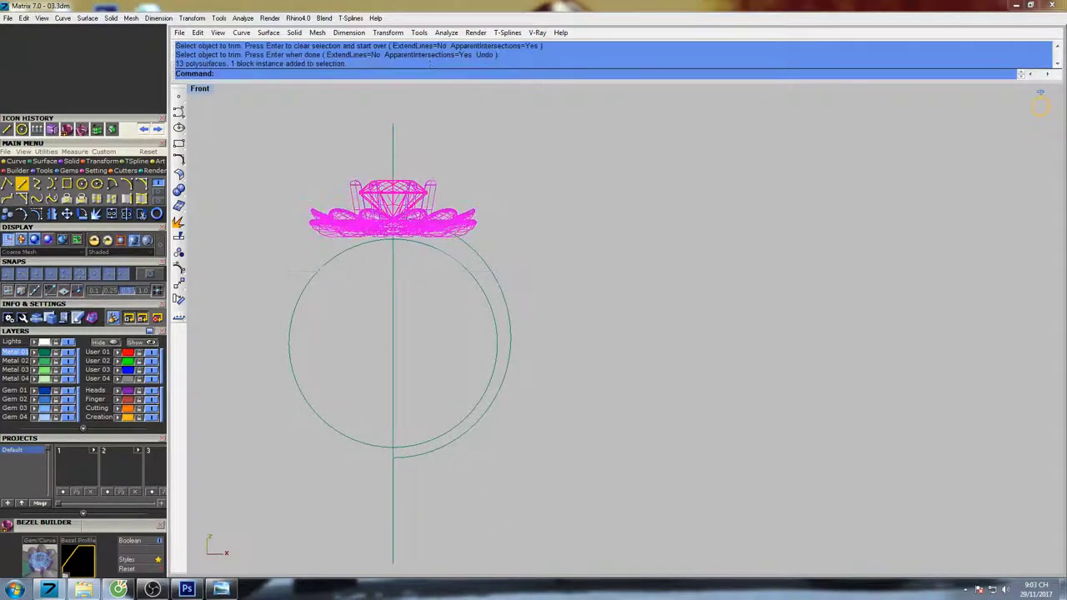
pyautogui.moveTo(481, 205); pyautogui.dragTo(495, 236, button='right')
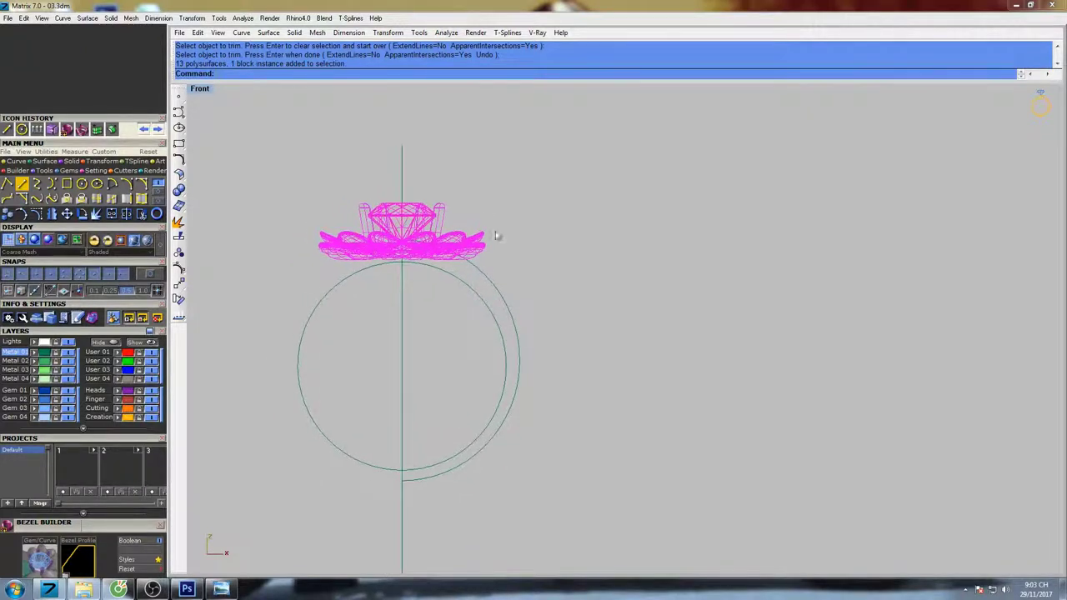
pyautogui.write('ve')
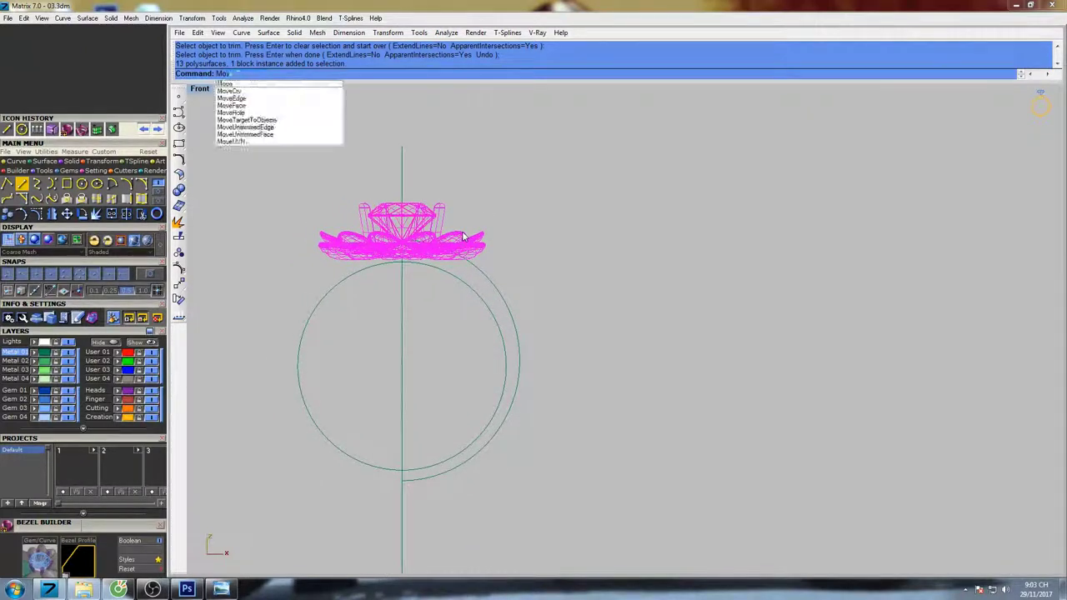
pyautogui.press('Return')
pyautogui.scroll(3, 530, 189)
pyautogui.click(530, 188)
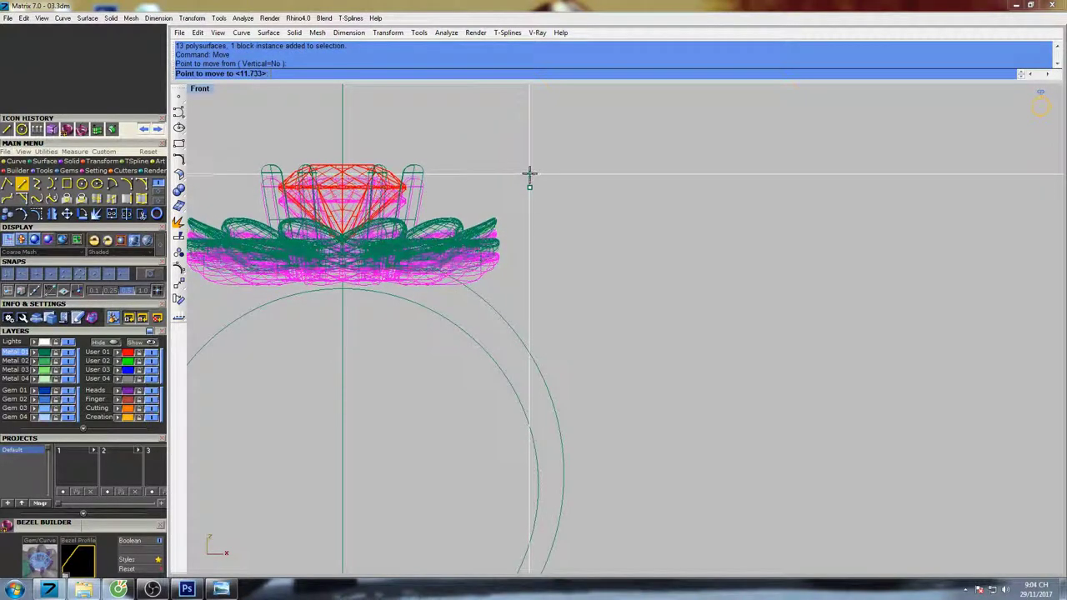
pyautogui.click(531, 174)
pyautogui.scroll(-3, 525, 196)
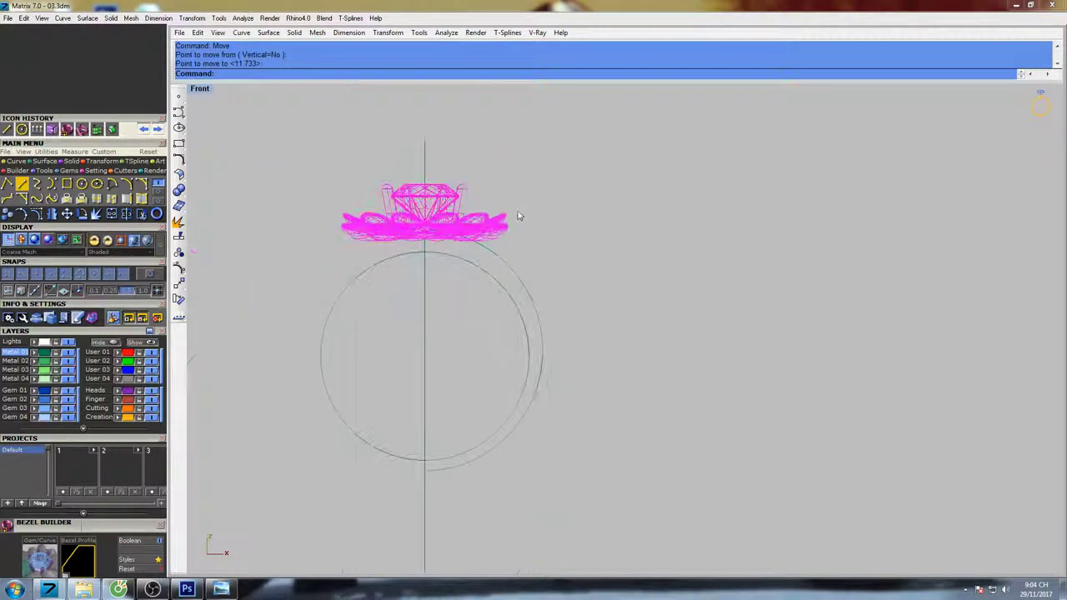
# - Raise the selected flower head and gem further above the ring by about 0.42 units
pyautogui.scroll(2, 492, 222)
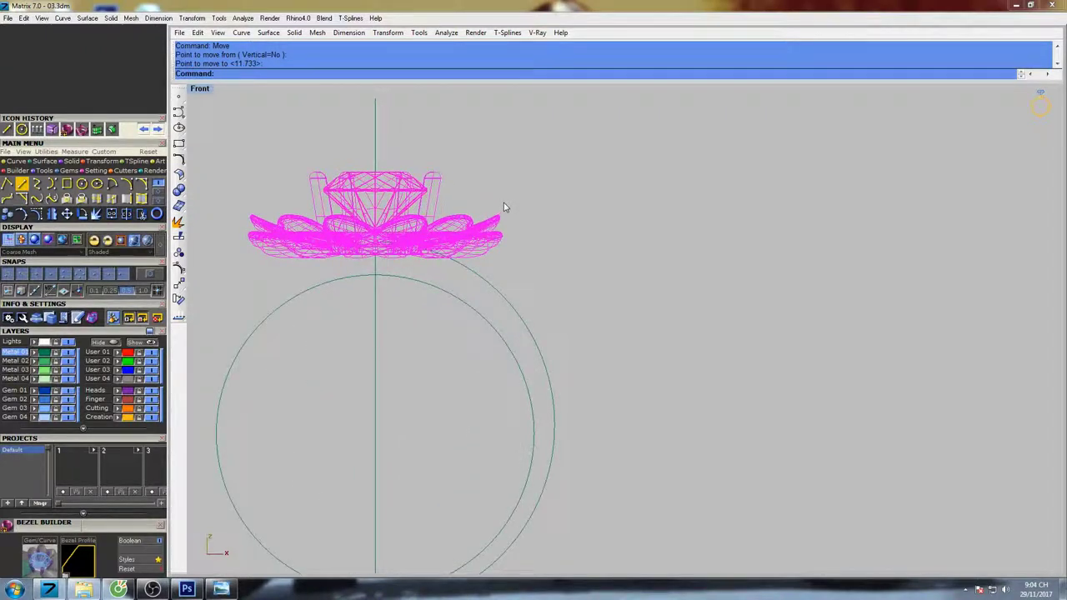
pyautogui.press('Return')
pyautogui.click(510, 183)
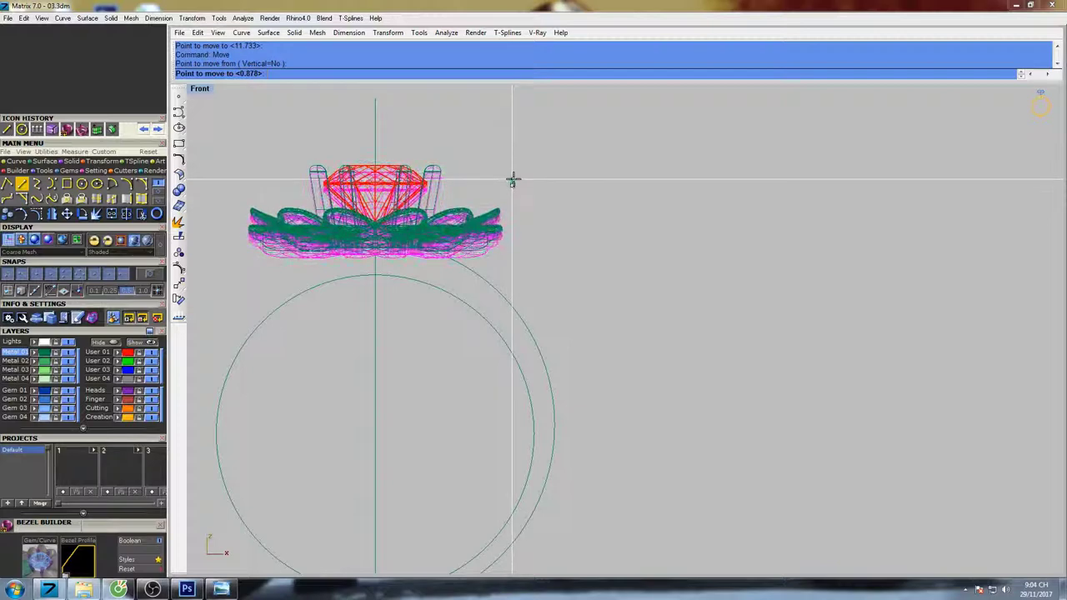
pyautogui.click(512, 184)
pyautogui.scroll(-2, 512, 200)
pyautogui.scroll(3, 521, 192)
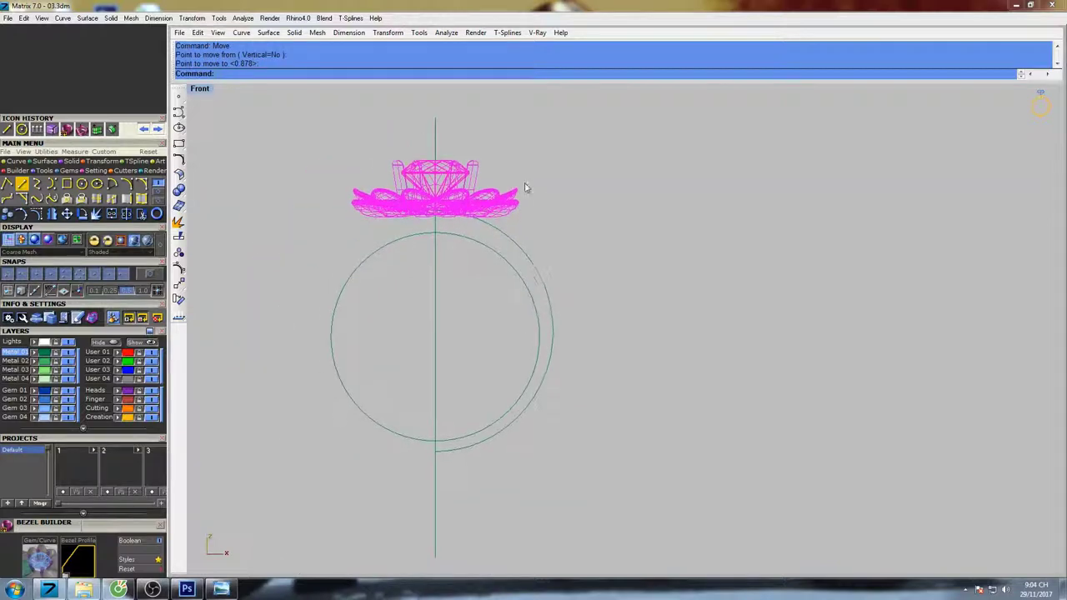
# - Nudge the flower head and gem up another 0.25 units or so, and clear the selection
pyautogui.press('Return')
pyautogui.click(520, 155)
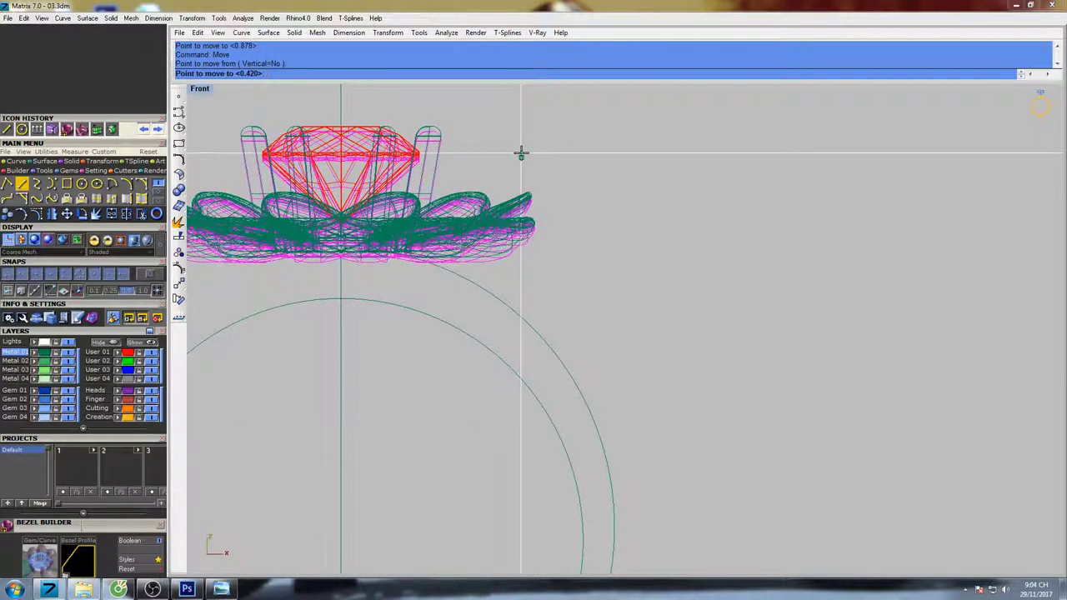
pyautogui.click(521, 153)
pyautogui.scroll(-4, 523, 172)
pyautogui.moveTo(552, 195); pyautogui.dragTo(523, 204, button='right')
pyautogui.click(526, 205)
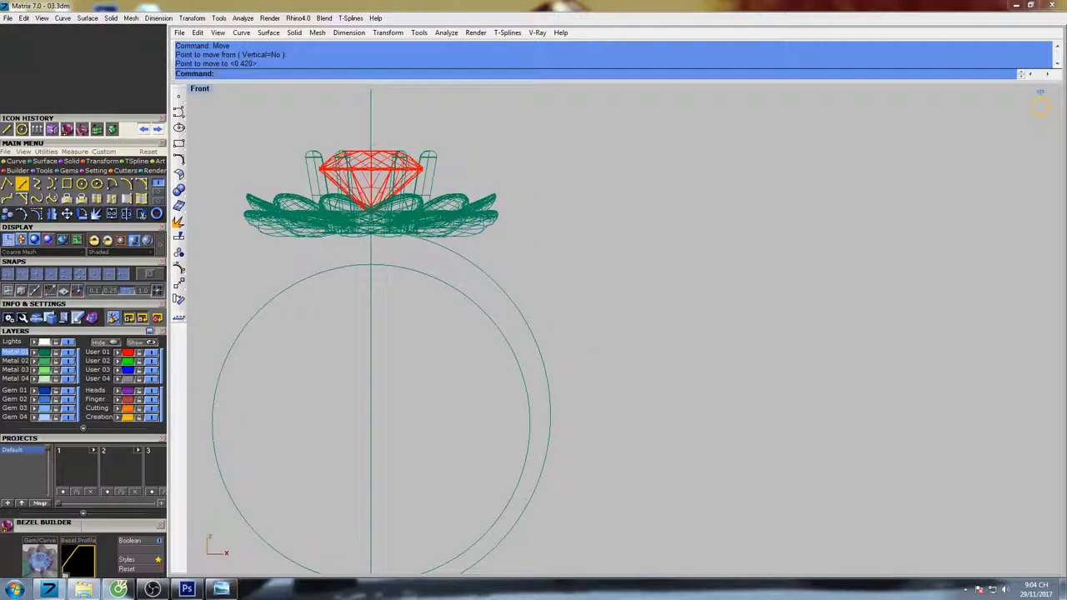
# - Rebuild the trimmed outer ring curve with 7 points and degree 3, deleting the input
pyautogui.click(481, 269)
pyautogui.scroll(-4, 502, 271)
pyautogui.moveTo(502, 268); pyautogui.dragTo(519, 235, button='right')
pyautogui.write('Reb')
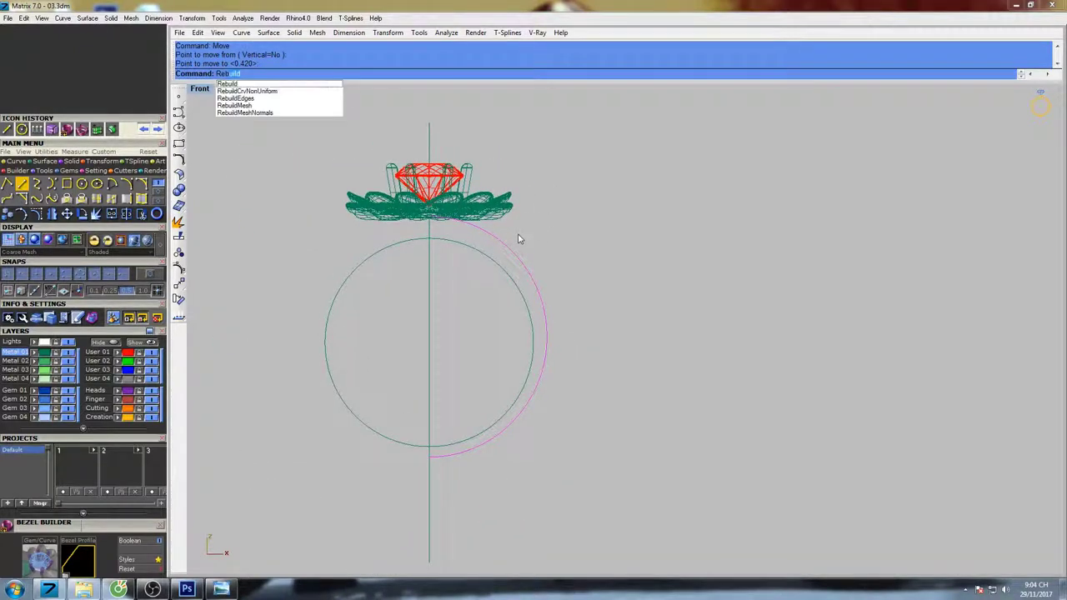
pyautogui.press('Return')
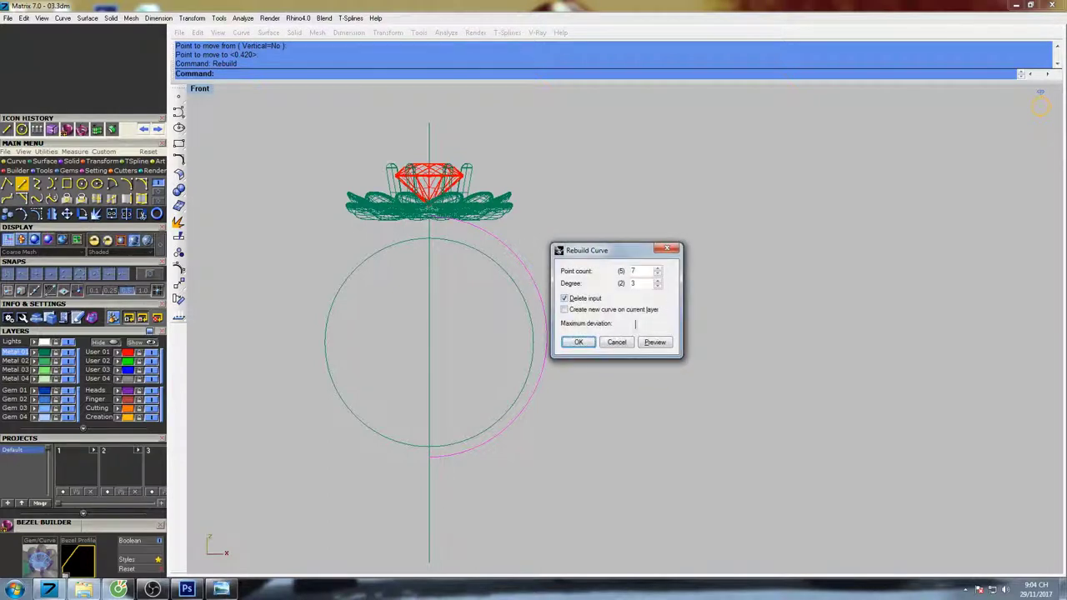
pyautogui.click(579, 342)
# - Lock the flower head, prongs and gem
pyautogui.moveTo(507, 248); pyautogui.dragTo(507, 276, button='right')
pyautogui.moveTo(305, 267); pyautogui.dragTo(560, 194)
pyautogui.moveTo(551, 209); pyautogui.dragTo(512, 216, button='right')
pyautogui.write('lo')
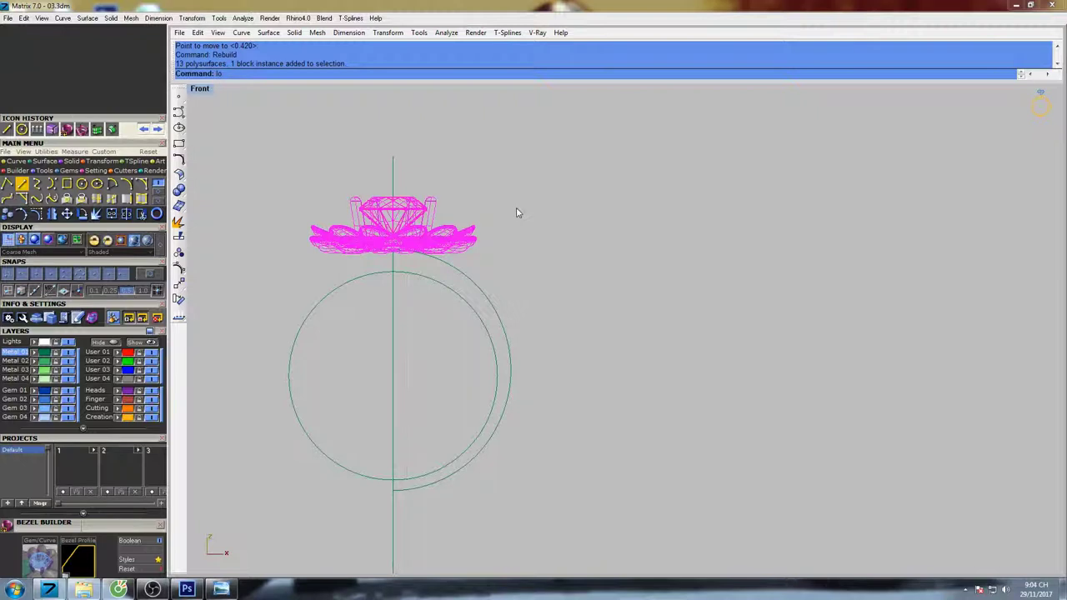
pyautogui.write('ck')
pyautogui.press('Return')
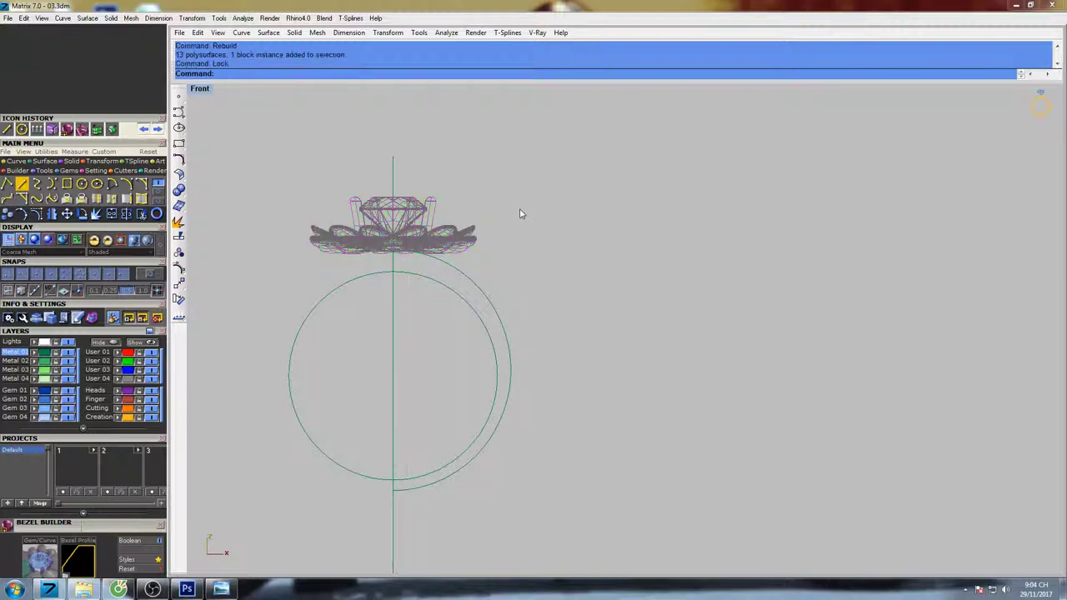
# - Show the outer half-ring curve's control points and move its top end point about 8.75 units up and outward beside the petals
pyautogui.click(474, 289)
pyautogui.press('F10')
pyautogui.scroll(4, 421, 254)
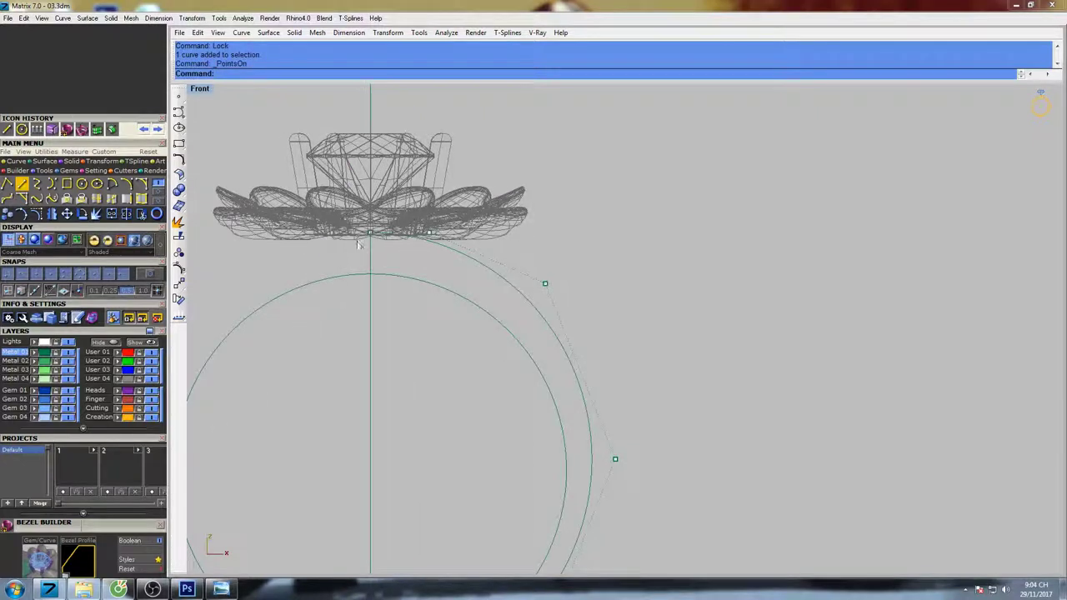
pyautogui.click(360, 242)
pyautogui.scroll(-2, 422, 269)
pyautogui.write('Mo')
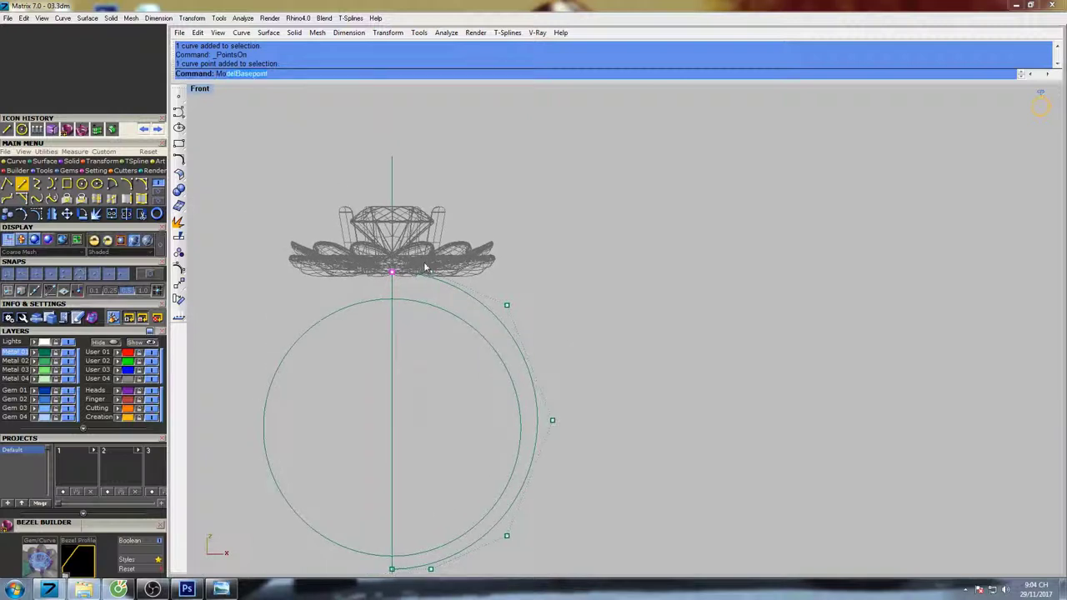
pyautogui.write('ve')
pyautogui.press('Return')
pyautogui.click(434, 251)
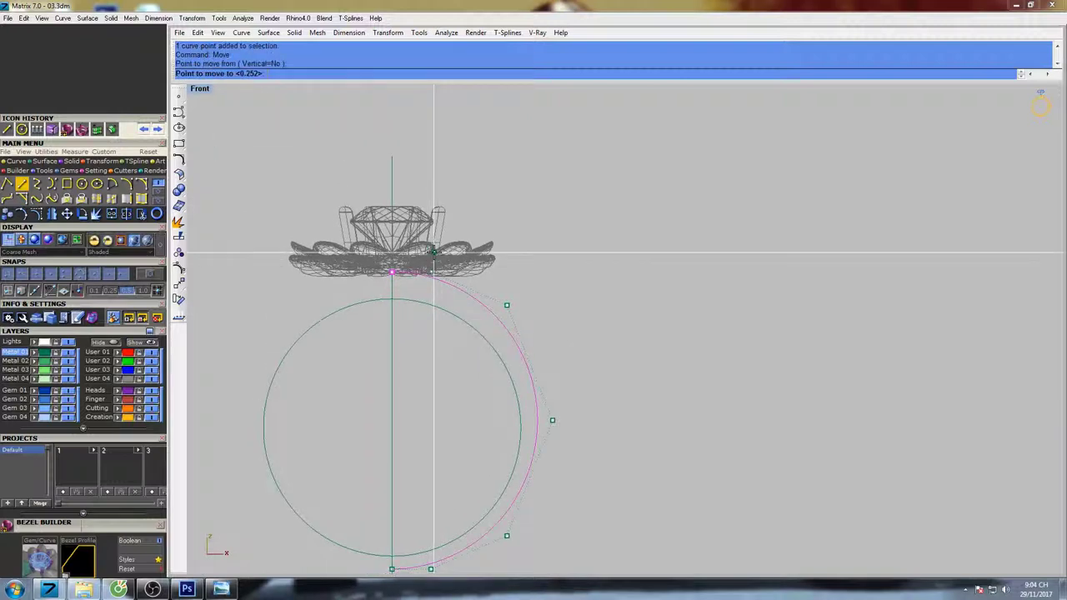
pyautogui.click(536, 205)
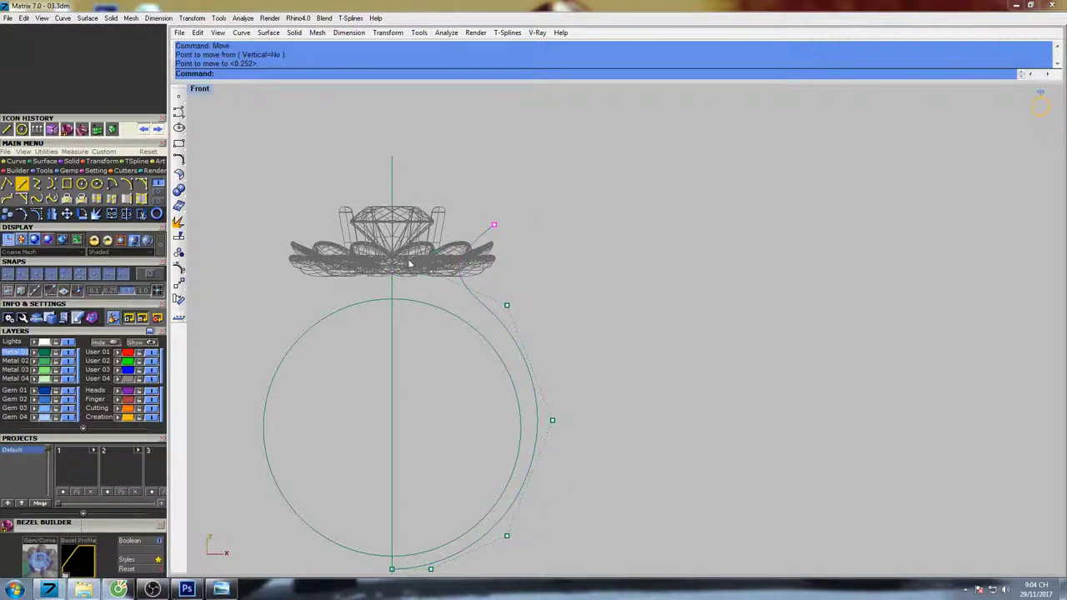
# - Move the curve's second control point, beneath the petals, outward by about 1.52 units
pyautogui.moveTo(409, 263); pyautogui.dragTo(440, 289)
pyautogui.rightClick(509, 280)
pyautogui.click(514, 256)
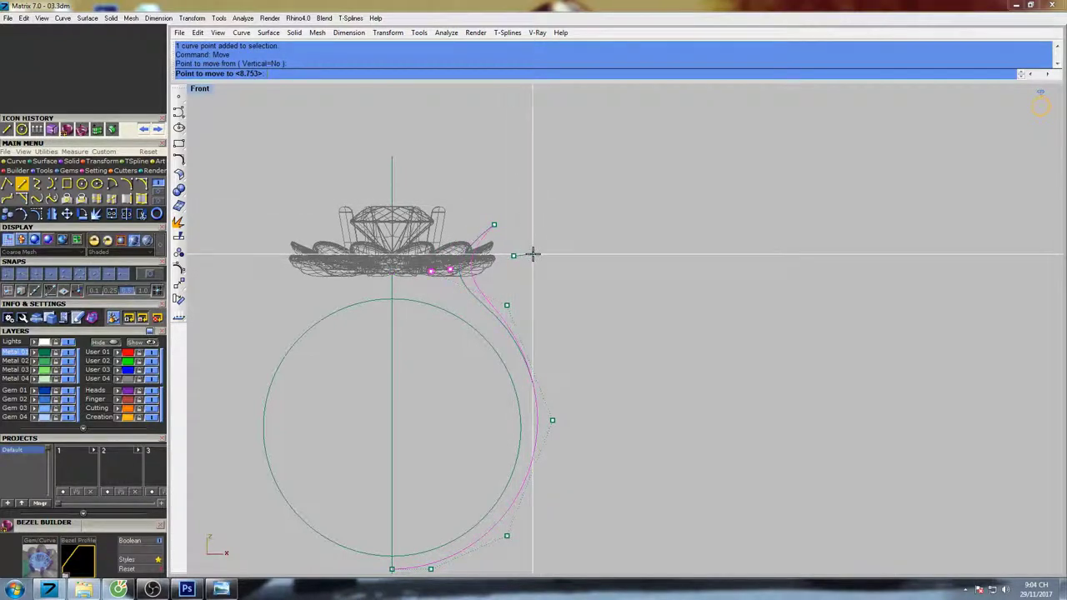
pyautogui.click(533, 254)
# - Move the curve's top end control point back toward the centre by about 1.56 units
pyautogui.moveTo(481, 212); pyautogui.dragTo(507, 238)
pyautogui.rightClick(512, 239)
pyautogui.click(560, 211)
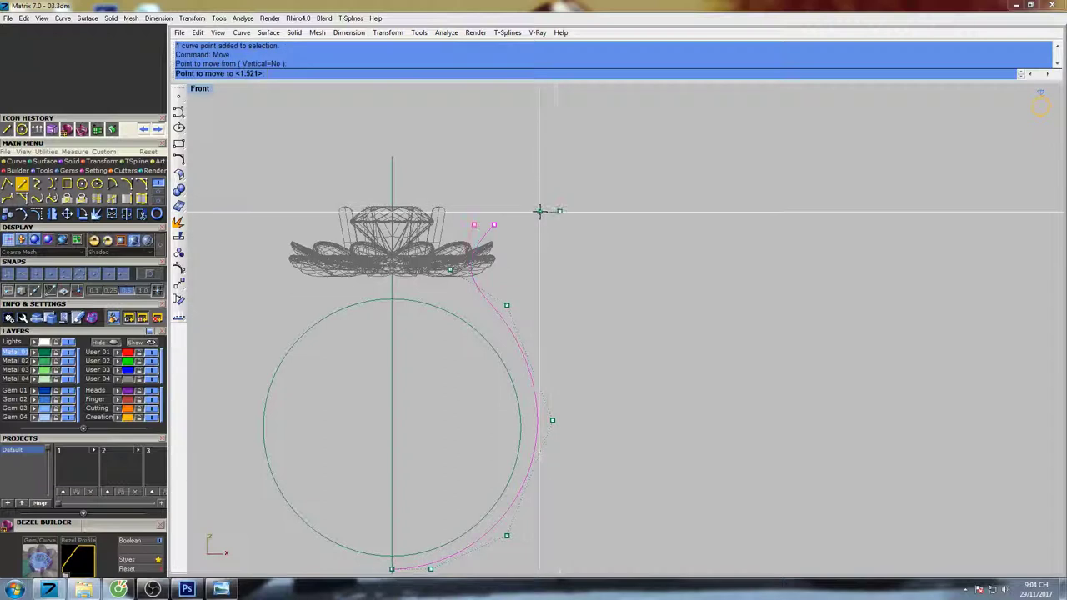
pyautogui.click(539, 212)
# - Shift the second control point under the petals slightly further outward, by about 0.56 units
pyautogui.moveTo(436, 288); pyautogui.dragTo(464, 260)
pyautogui.rightClick(504, 254)
pyautogui.click(528, 252)
pyautogui.click(534, 250)
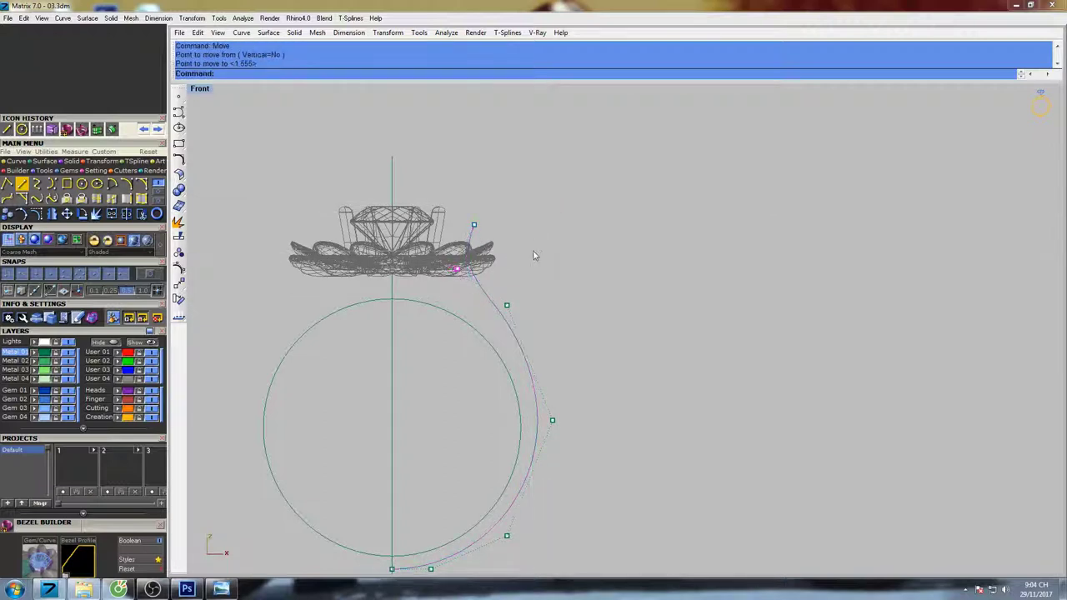
# - Fine-tune the second control point by moving it another 0.36 units or so outward
pyautogui.scroll(3, 534, 256)
pyautogui.press('Return')
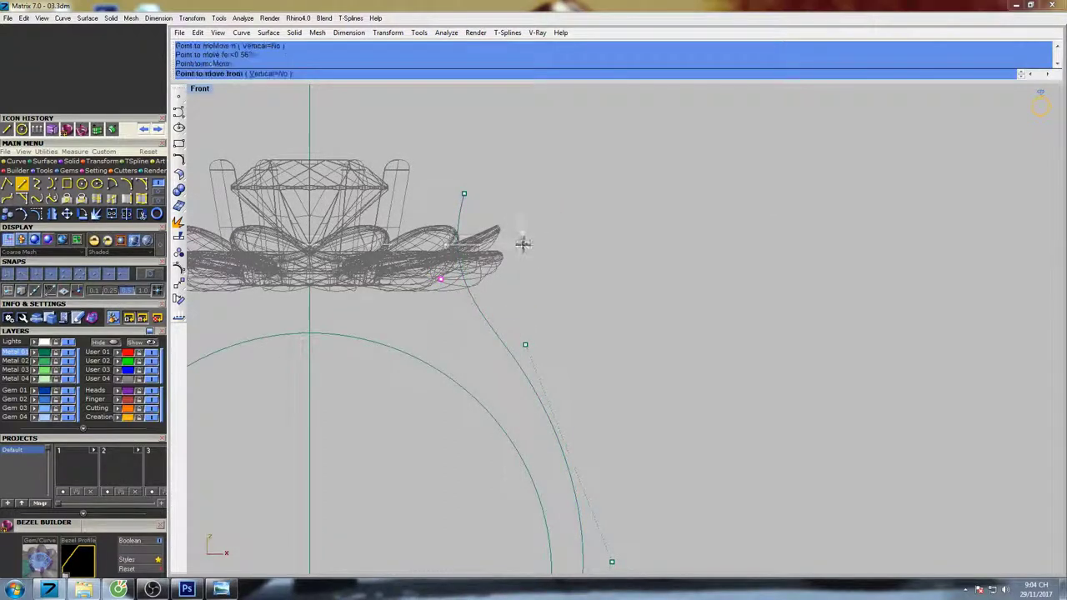
pyautogui.click(522, 243)
pyautogui.click(529, 241)
pyautogui.moveTo(512, 281); pyautogui.dragTo(513, 230, button='right')
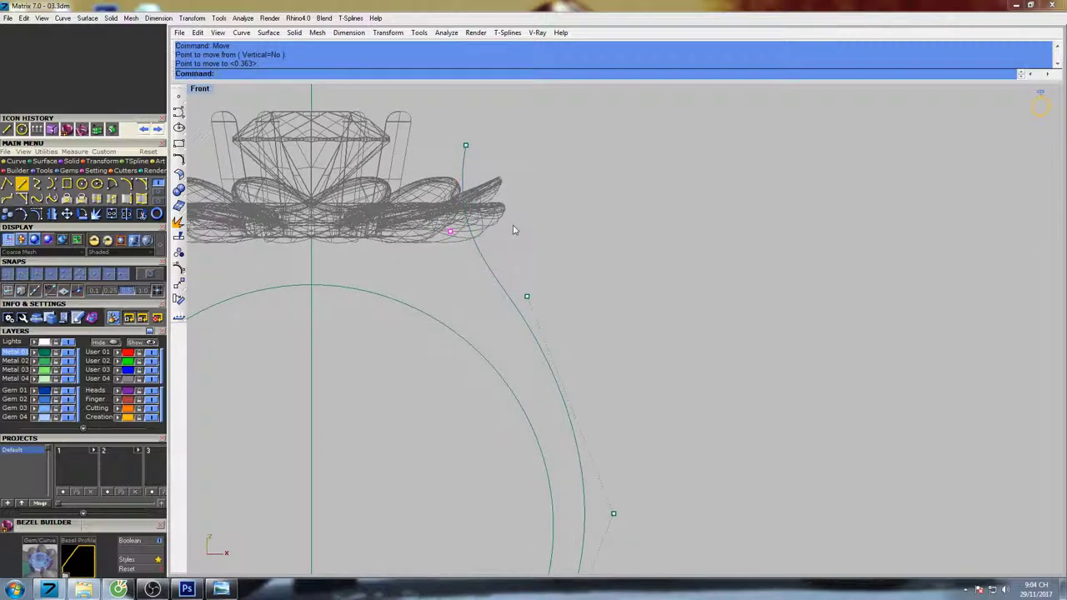
# - Move the shank curve's second control point beneath the petals another 0.22 units or so outward
pyautogui.scroll(-3, 534, 250)
pyautogui.scroll(4, 526, 245)
pyautogui.press('Return')
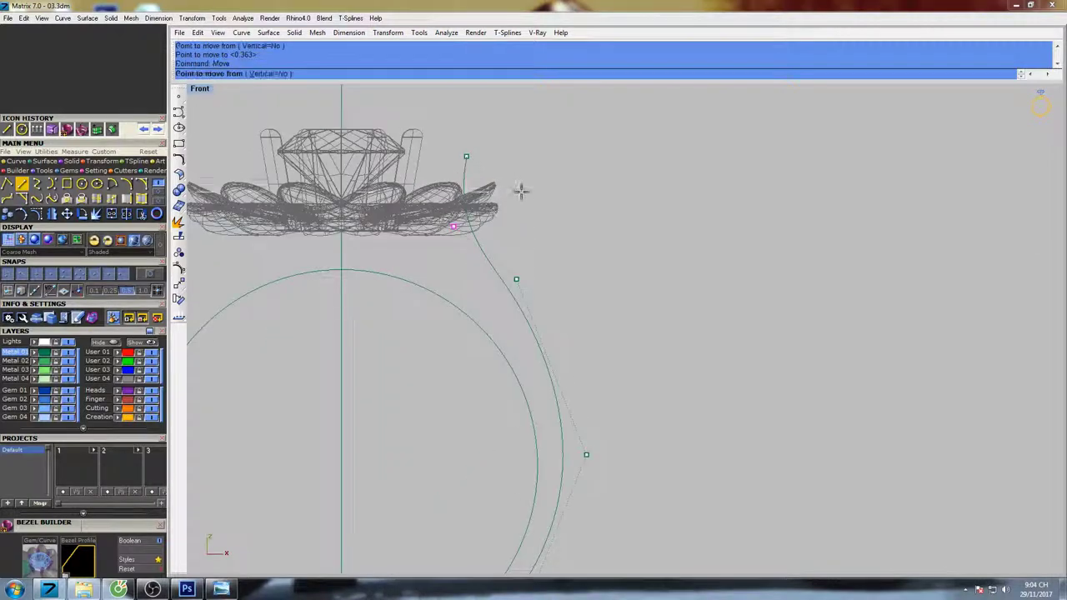
pyautogui.click(521, 192)
pyautogui.click(524, 191)
pyautogui.scroll(-3, 558, 201)
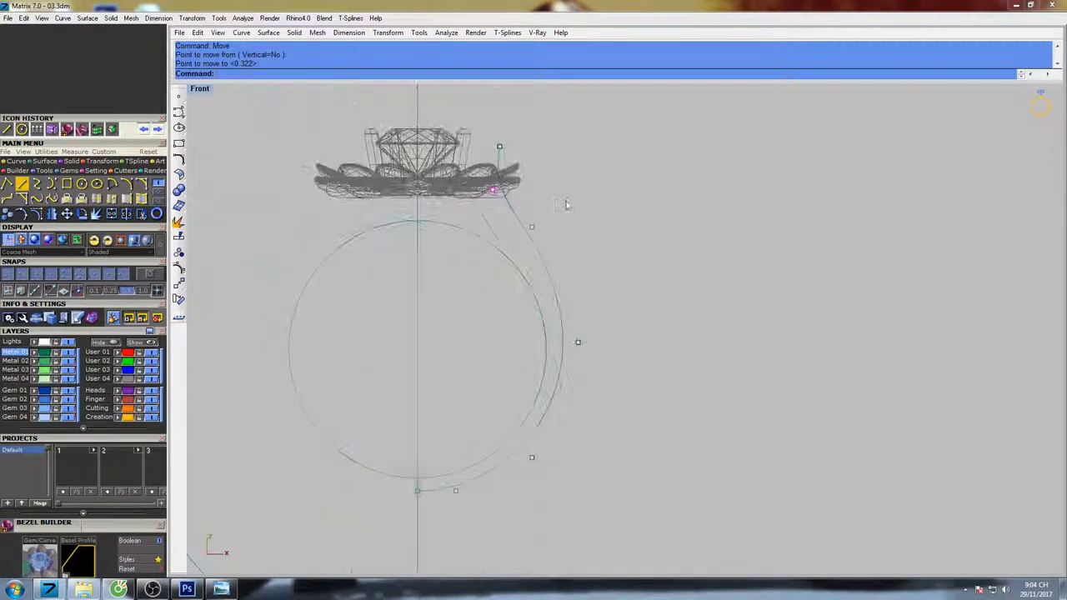
# - Move the shank curve's third control point from the bottom end outward by about 0.11 units
pyautogui.scroll(3, 580, 356)
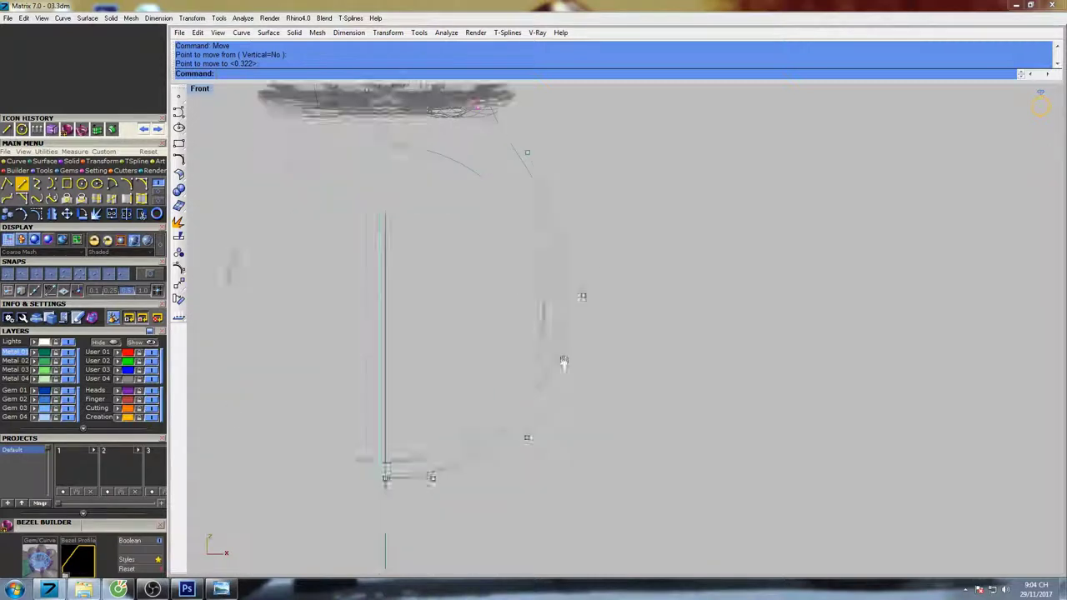
pyautogui.click(550, 335)
pyautogui.scroll(6, 558, 309)
pyautogui.rightClick(574, 304)
pyautogui.click(600, 281)
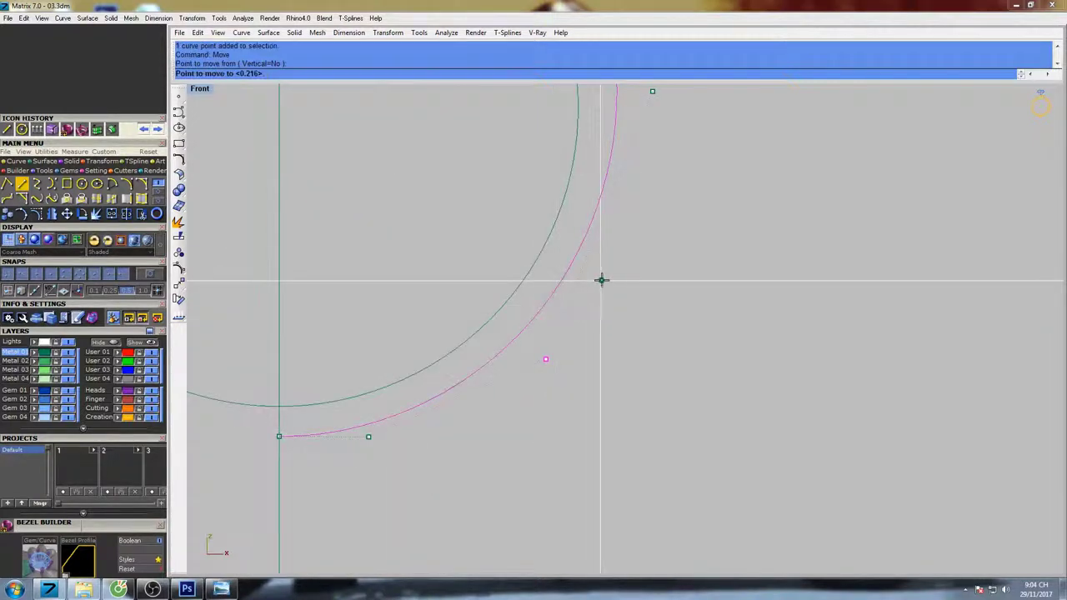
pyautogui.click(606, 281)
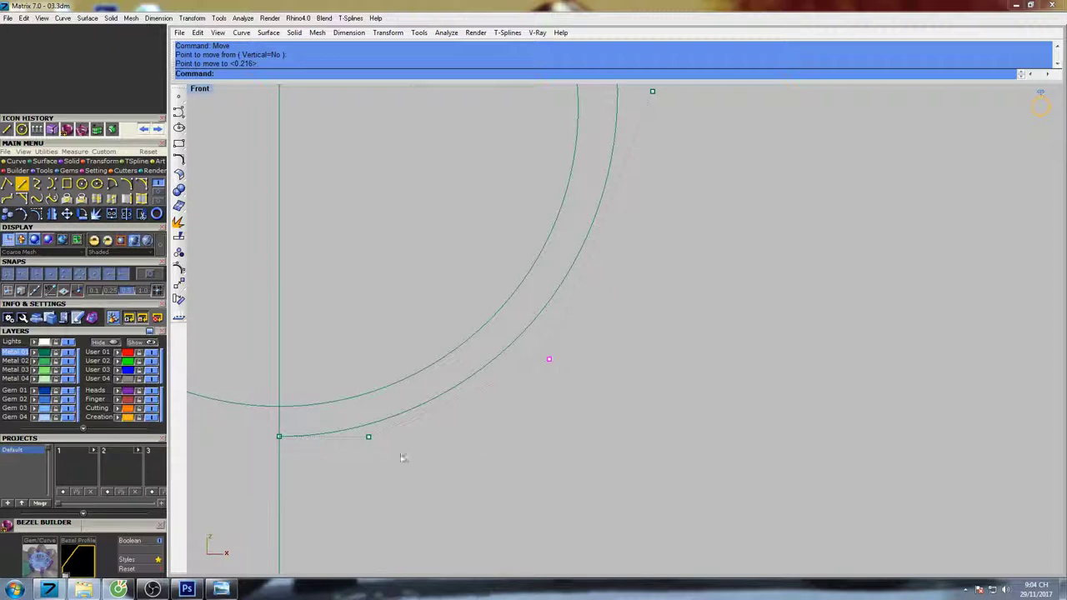
# - Move the control point next to the curve's bottom end sideways, away from the centre line, by about 0.11 units
pyautogui.moveTo(397, 415); pyautogui.dragTo(397, 413)
pyautogui.press('Return')
pyautogui.click(452, 313)
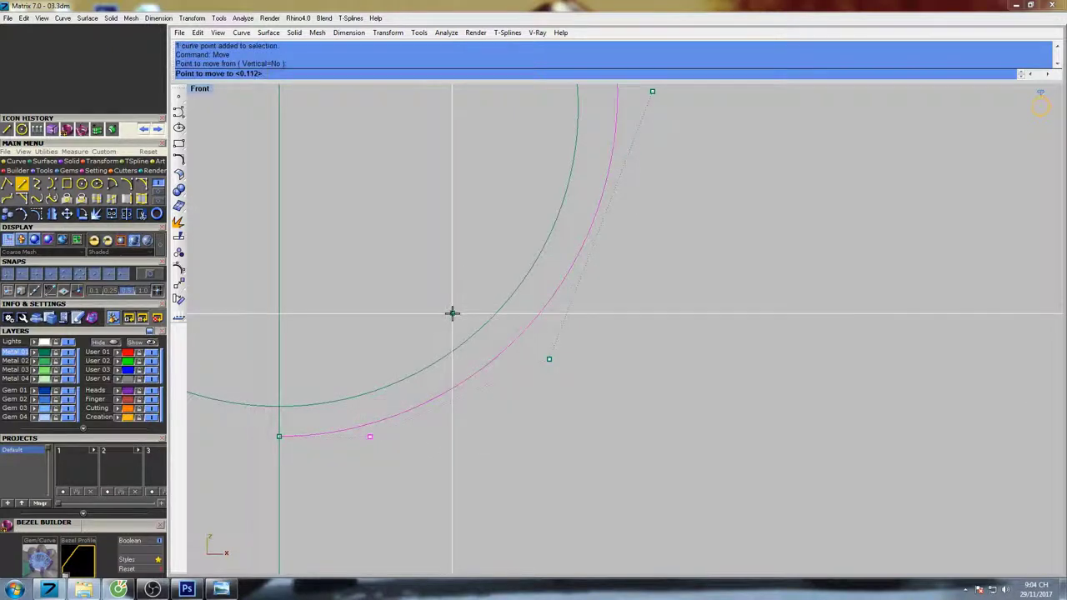
pyautogui.click(453, 314)
# - Refine the third control point from the bottom end, moving it about 0.11 units down and about 0.1 units outward
pyautogui.moveTo(521, 385); pyautogui.dragTo(585, 335)
pyautogui.rightClick(591, 267)
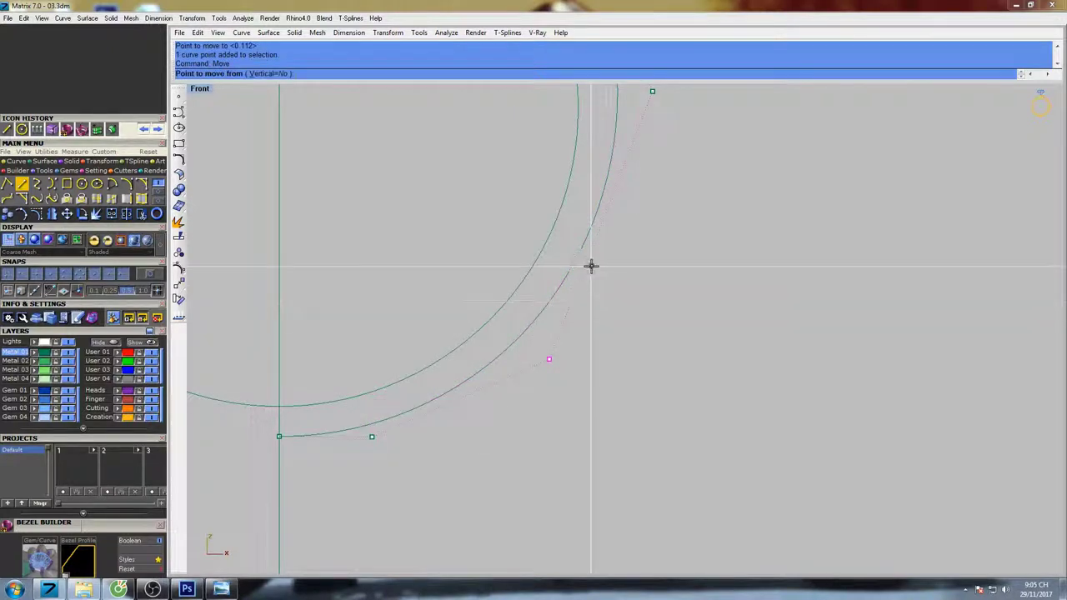
pyautogui.click(591, 266)
pyautogui.click(591, 271)
pyautogui.moveTo(593, 275); pyautogui.dragTo(565, 307, button='right')
pyautogui.scroll(-2, 607, 279)
pyautogui.moveTo(605, 277); pyautogui.dragTo(586, 320, button='right')
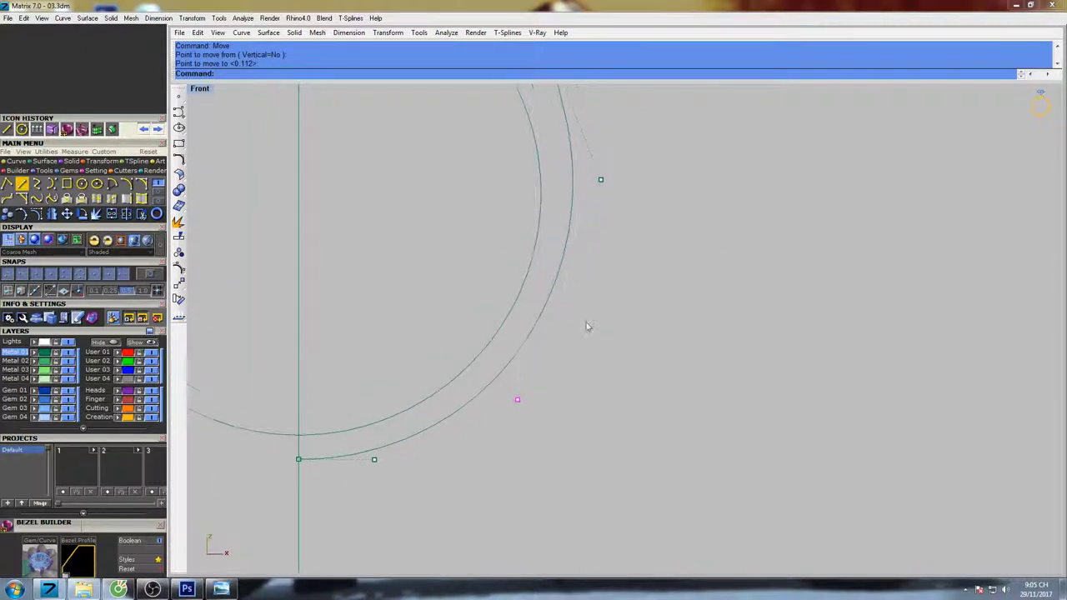
pyautogui.rightClick(586, 321)
pyautogui.scroll(4, 587, 322)
pyautogui.click(590, 321)
pyautogui.click(595, 321)
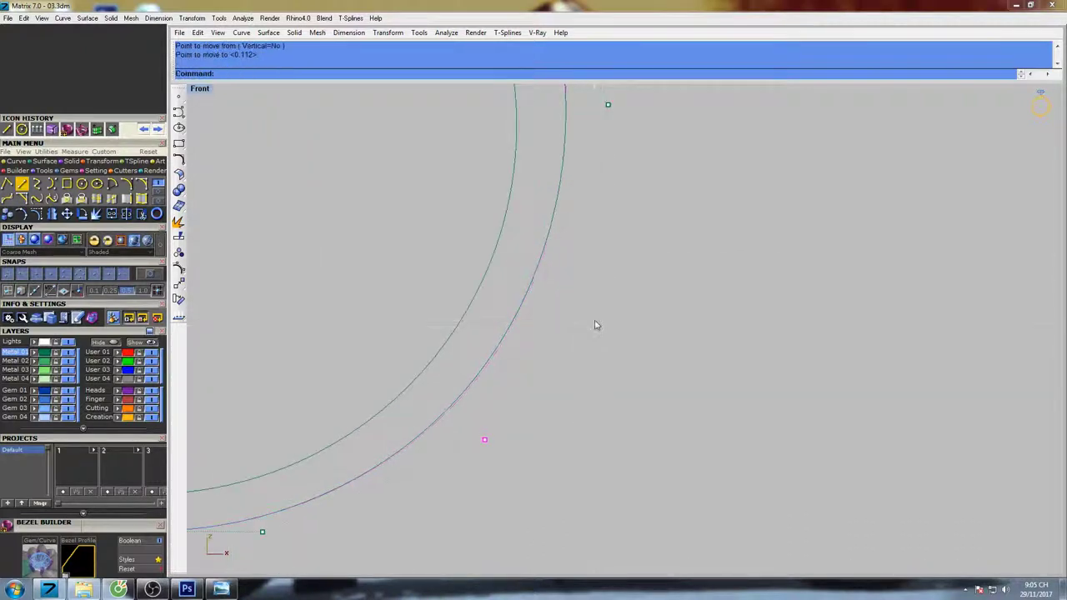
# - Move the control point at the widest part of the shank outward by about 0.11 units and hide the control points
pyautogui.scroll(-4, 594, 324)
pyautogui.moveTo(600, 250); pyautogui.dragTo(582, 278, button='right')
pyautogui.moveTo(585, 239); pyautogui.dragTo(594, 236)
pyautogui.scroll(6, 597, 235)
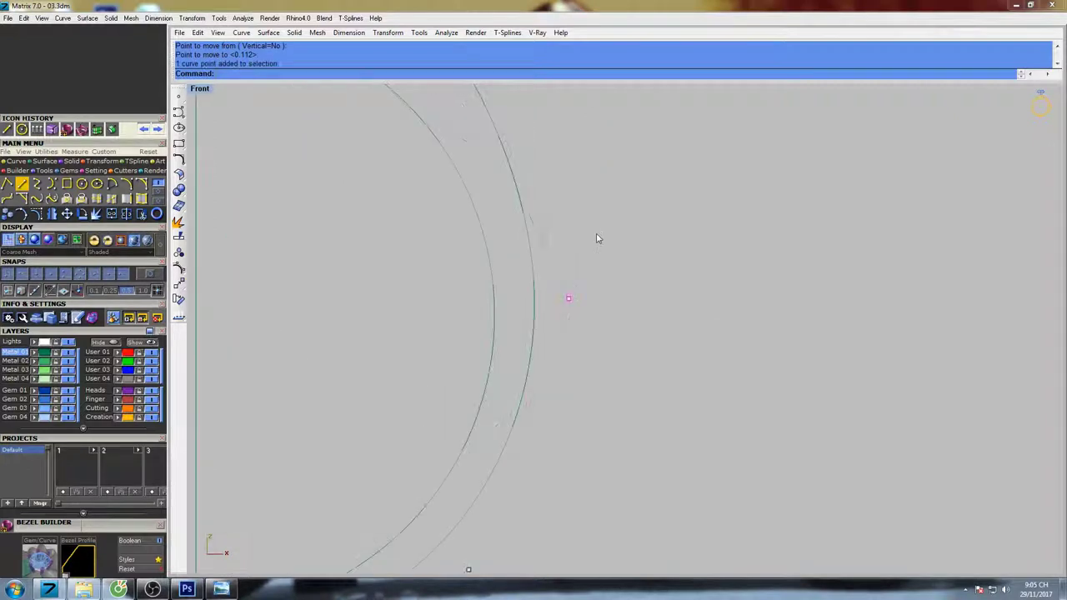
pyautogui.rightClick(599, 236)
pyautogui.click(603, 229)
pyautogui.click(606, 227)
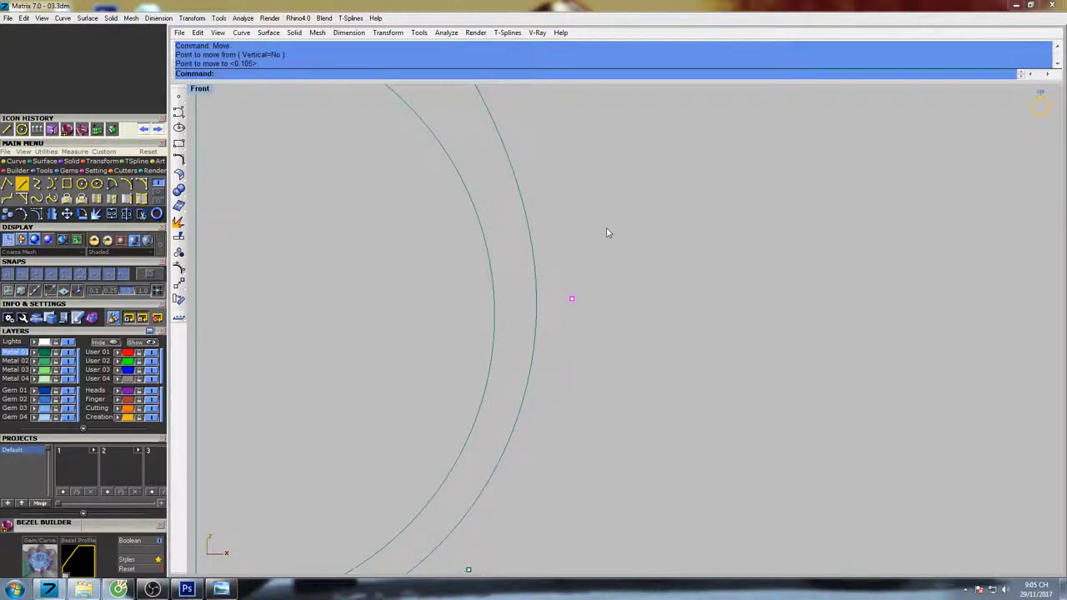
pyautogui.scroll(-2, 600, 250)
pyautogui.moveTo(584, 328); pyautogui.dragTo(562, 335, button='right')
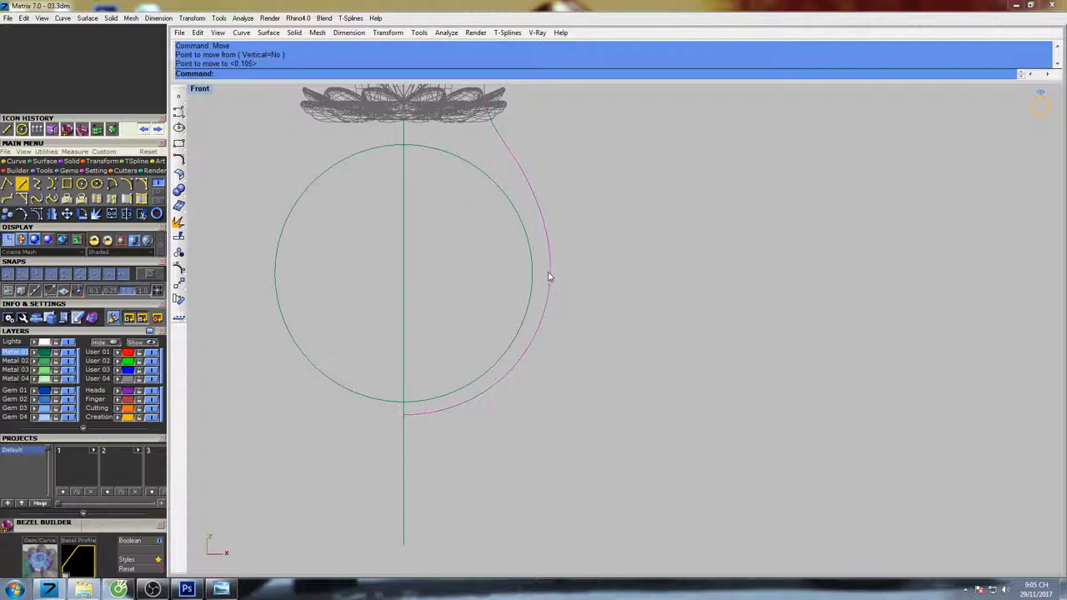
# - Examine the shank curve against the flower head and finger circle in the front and top views
pyautogui.scroll(-2, 552, 274)
pyautogui.scroll(4, 531, 269)
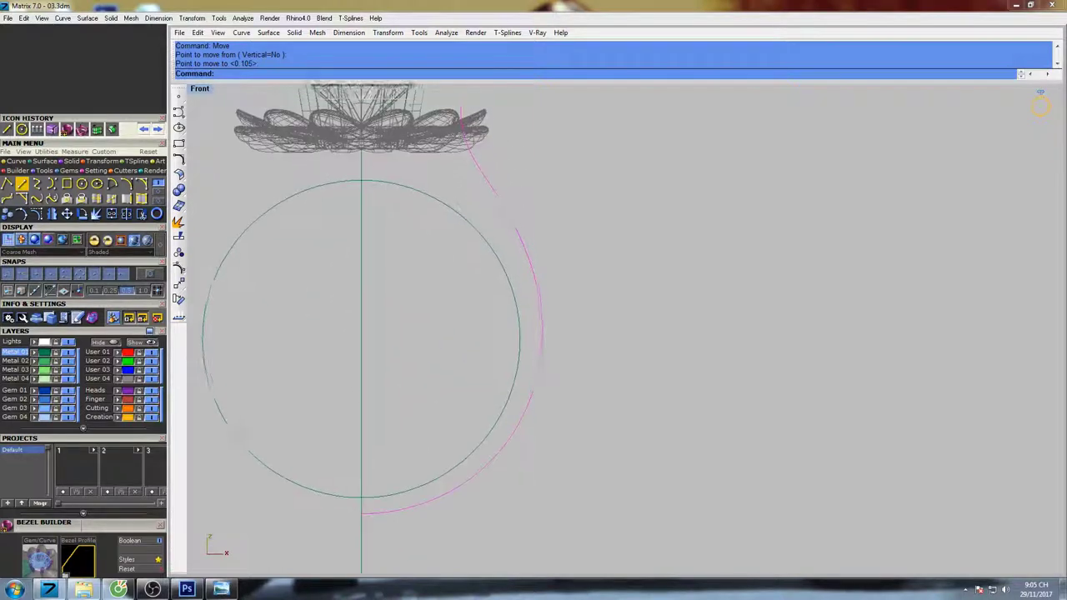
pyautogui.moveTo(521, 204); pyautogui.dragTo(530, 236, button='right')
pyautogui.hotkey('ctrl', 'F1')
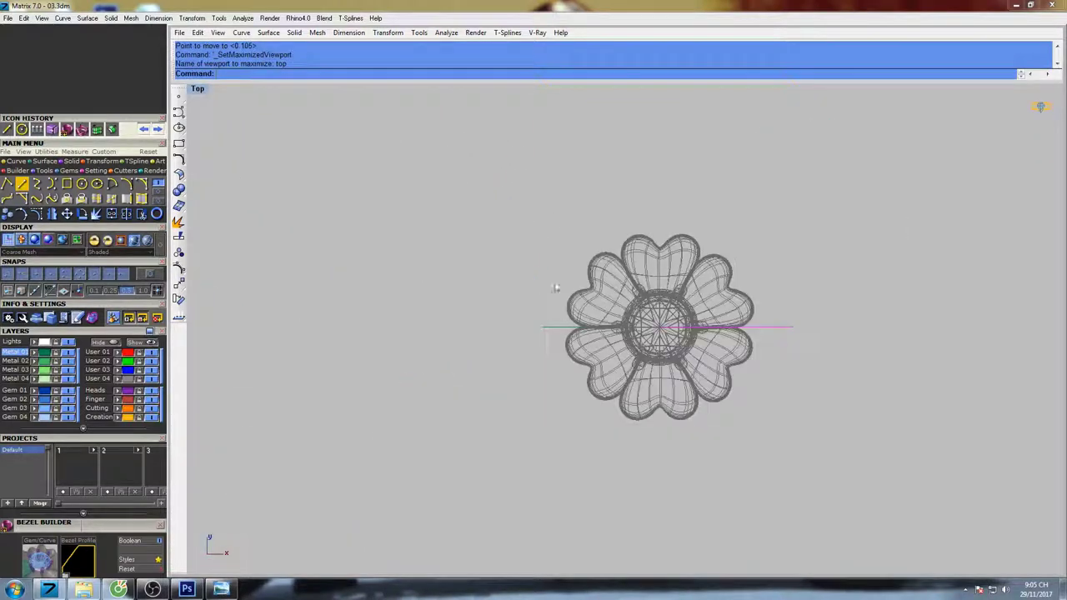
pyautogui.moveTo(702, 298); pyautogui.dragTo(557, 265, button='right')
pyautogui.scroll(6, 562, 277)
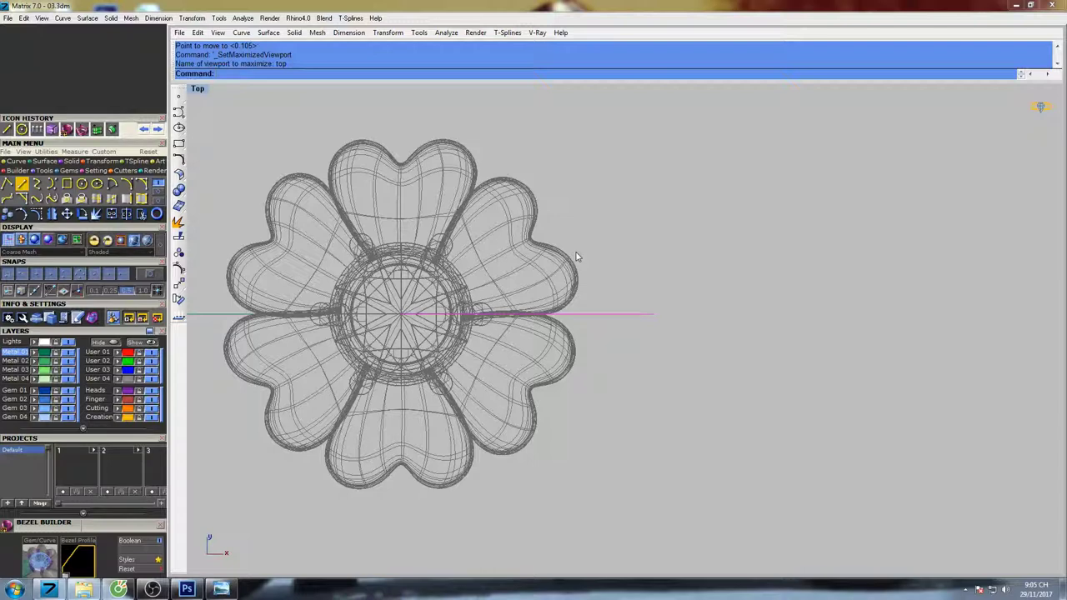
pyautogui.hotkey('ctrl', 'F2')
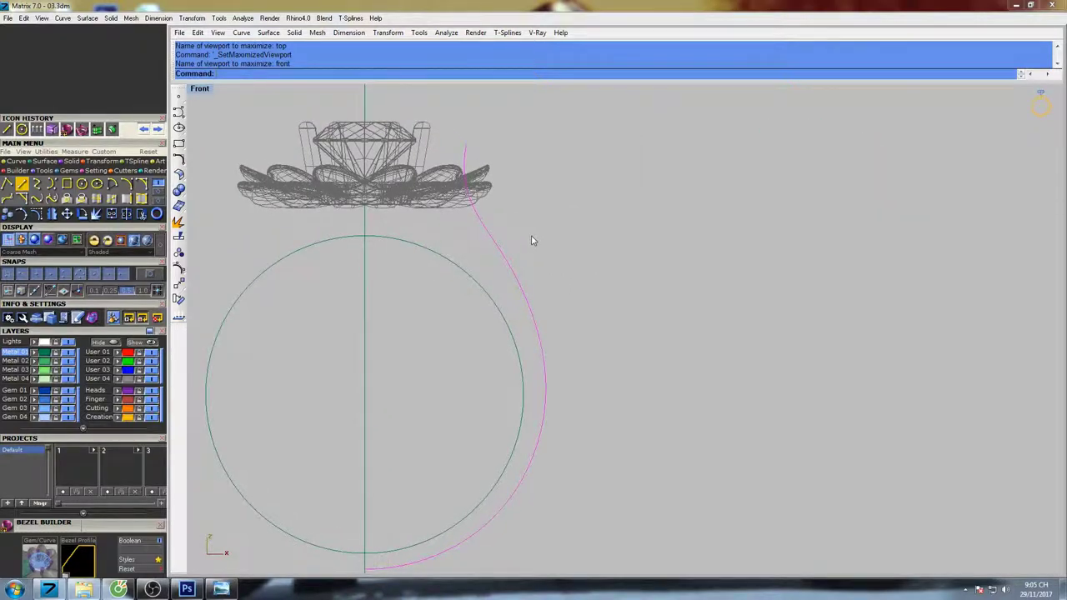
pyautogui.moveTo(532, 241); pyautogui.dragTo(525, 218, button='right')
# - In the top view, extrude the shank curve 1 unit to one side only, with BothSides set to No
pyautogui.hotkey('ctrl', 'F1')
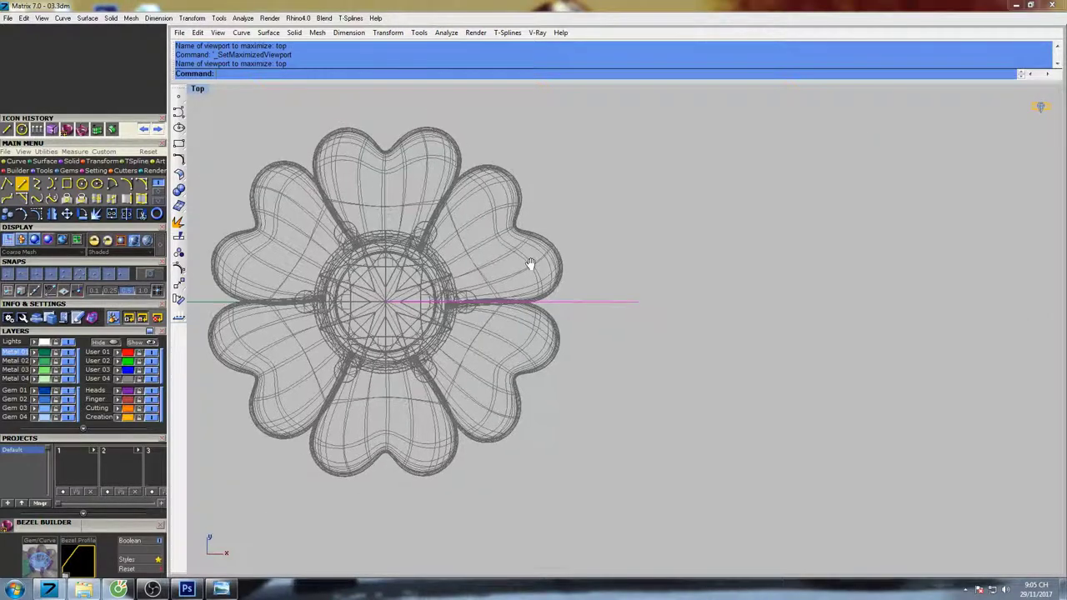
pyautogui.write('extru')
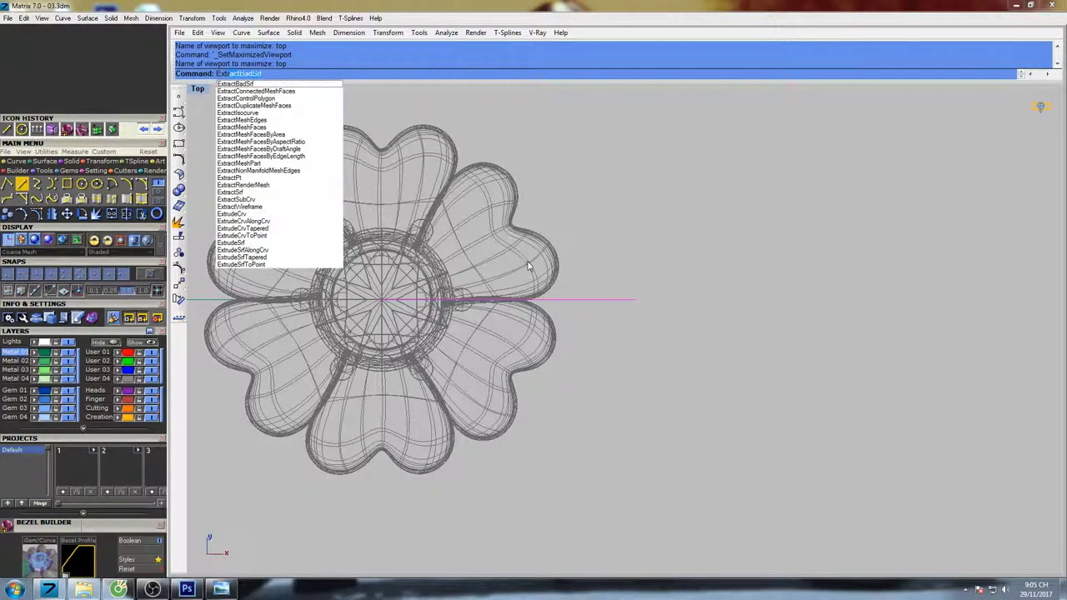
pyautogui.press('Return')
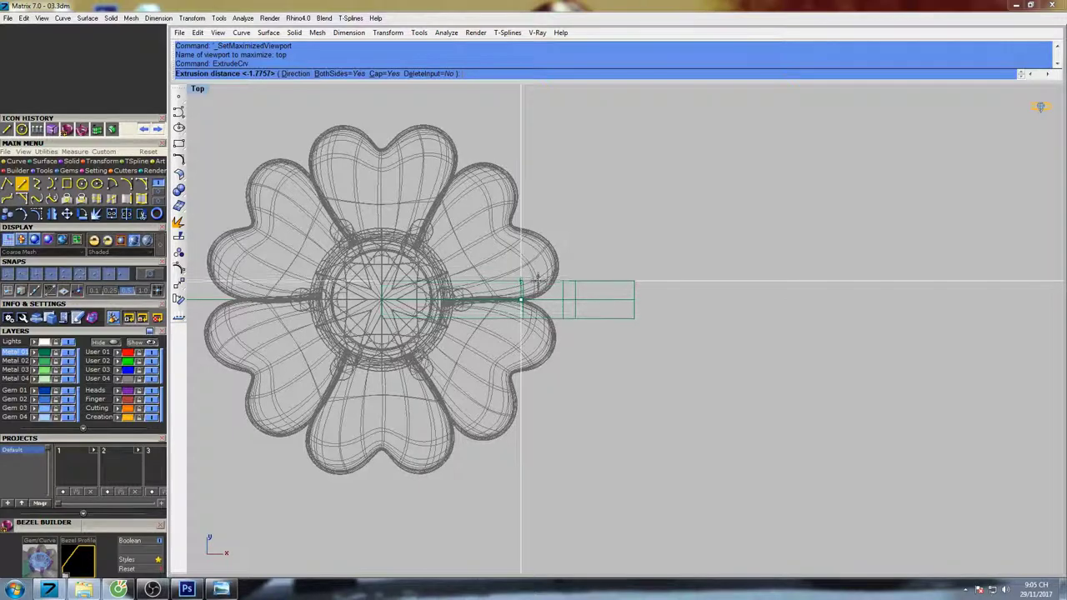
pyautogui.click(340, 74)
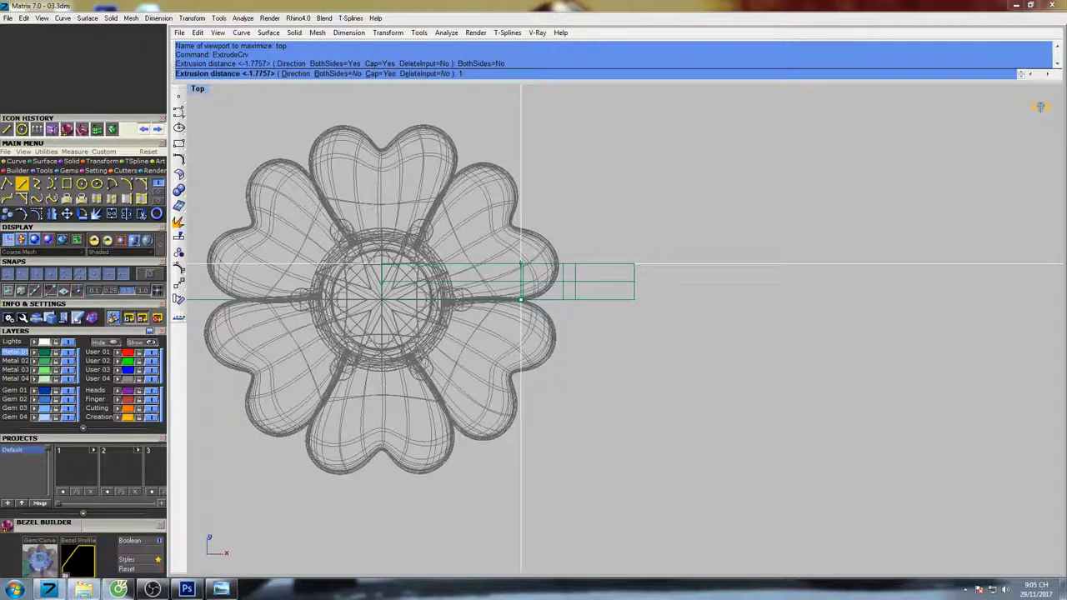
pyautogui.press('Return')
pyautogui.click(572, 285)
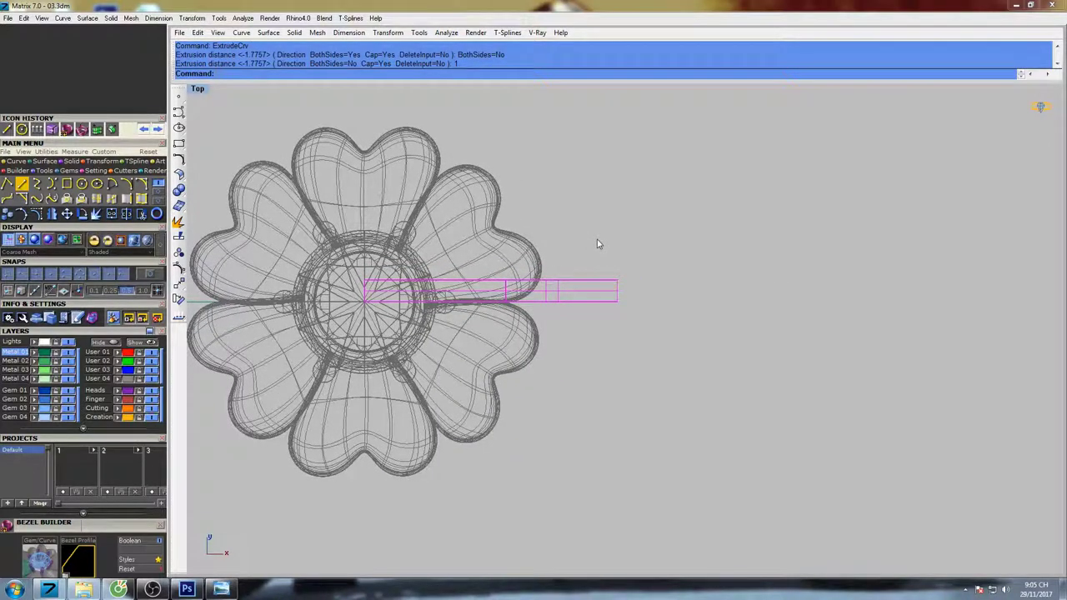
# - In the right view, draw a three-point interpolated curve beside the extruded strip, from below its base to above the petals, flaring outward
pyautogui.hotkey('ctrl', 'F3')
pyautogui.scroll(-5, 541, 237)
pyautogui.moveTo(544, 230); pyautogui.dragTo(533, 255, button='right')
pyautogui.press('Escape')
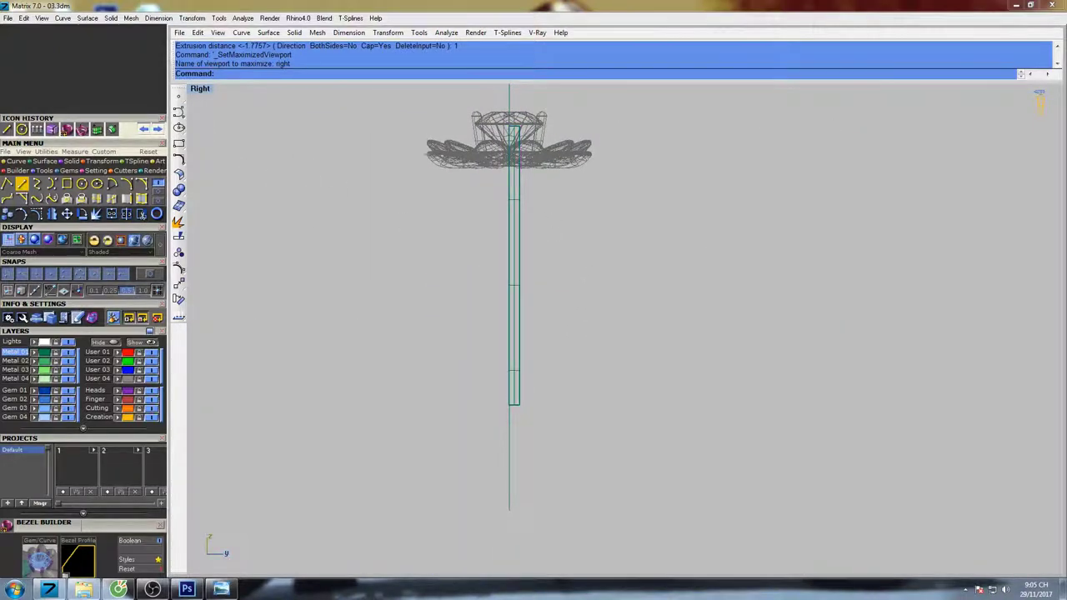
pyautogui.click(37, 200)
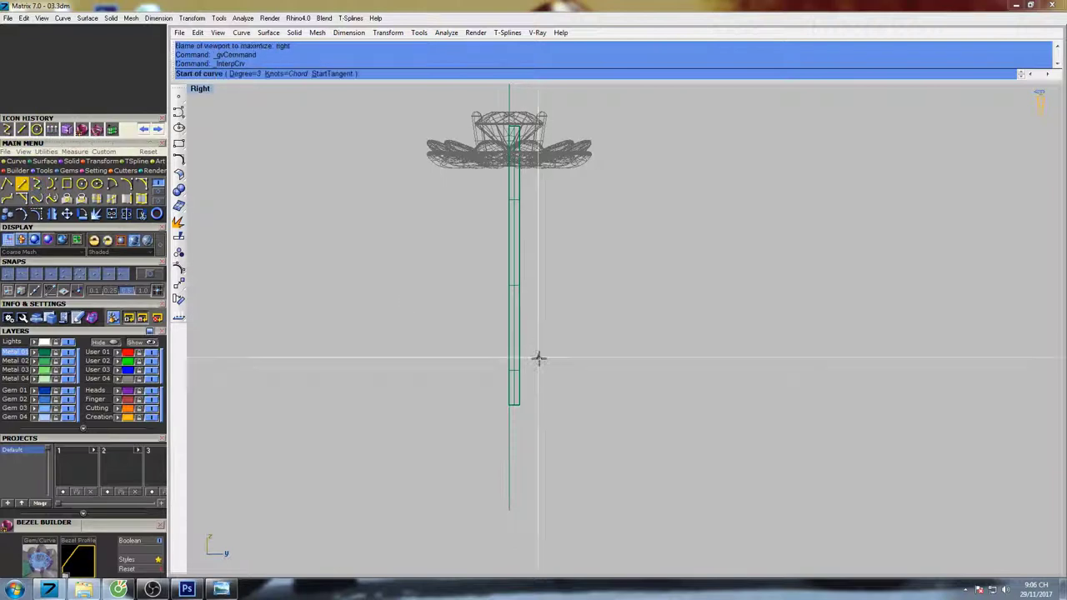
pyautogui.click(524, 416)
pyautogui.click(530, 259)
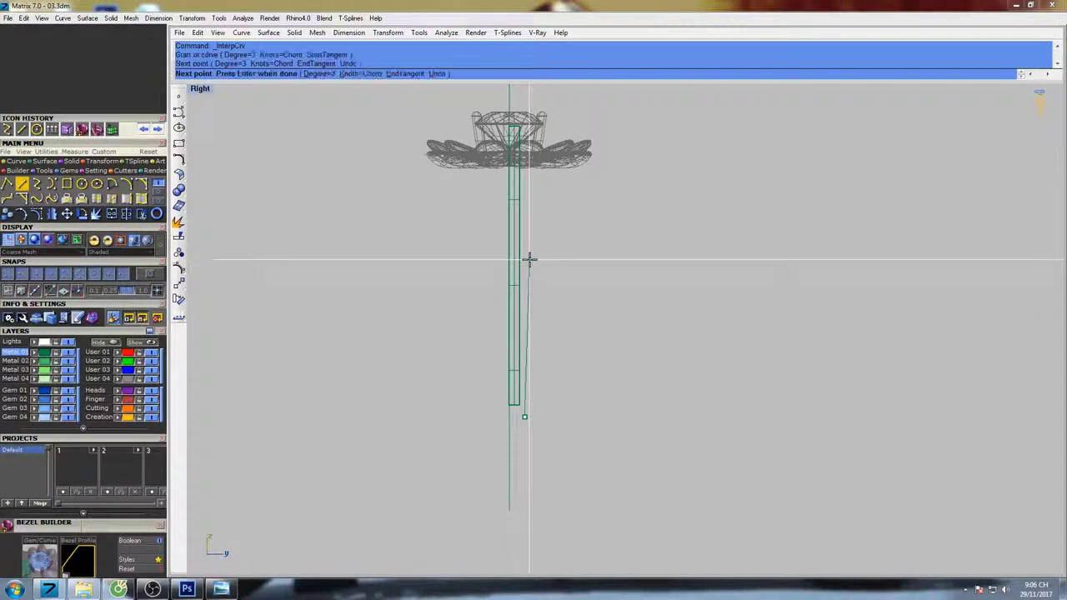
pyautogui.click(579, 117)
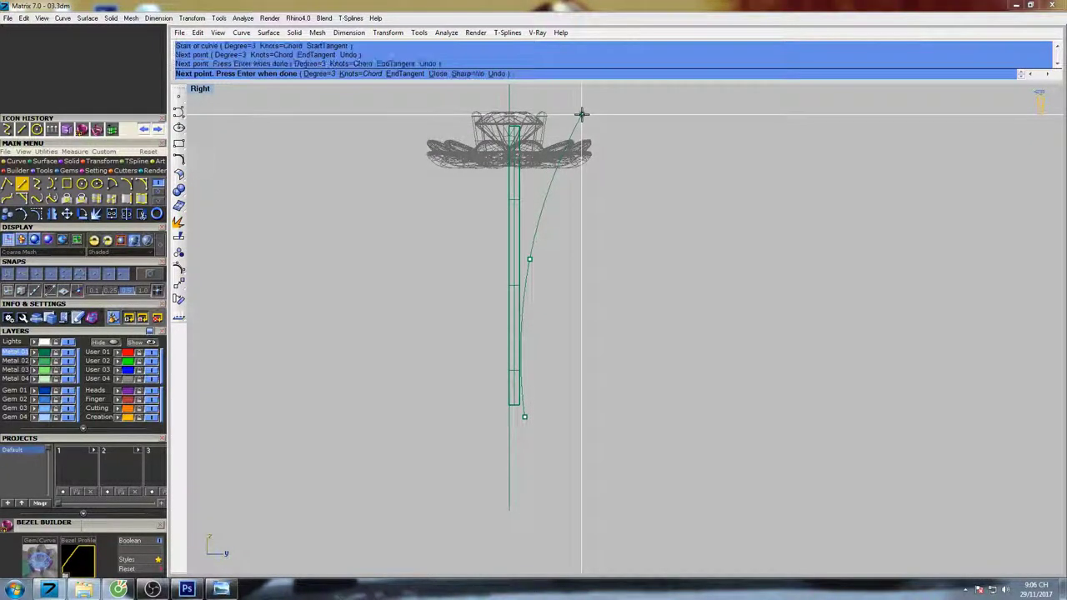
pyautogui.press('Return')
pyautogui.moveTo(588, 192); pyautogui.dragTo(564, 207, button='right')
# - Show the side curve's control points and move the one just above its bottom end outward by about 0.96 units
pyautogui.press('F10')
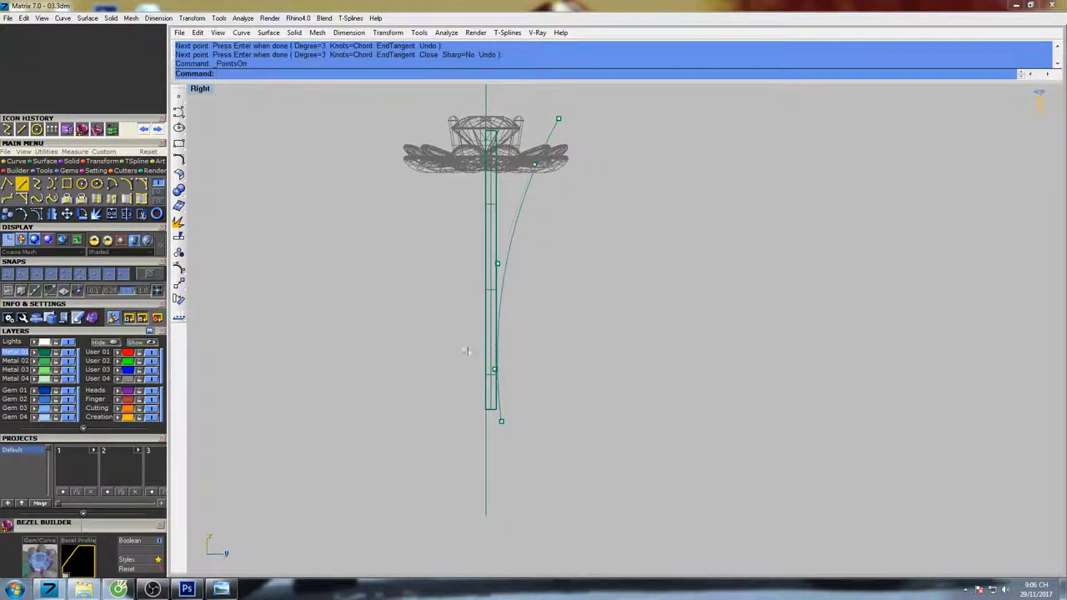
pyautogui.click(495, 369)
pyautogui.moveTo(542, 326); pyautogui.dragTo(508, 307, button='right')
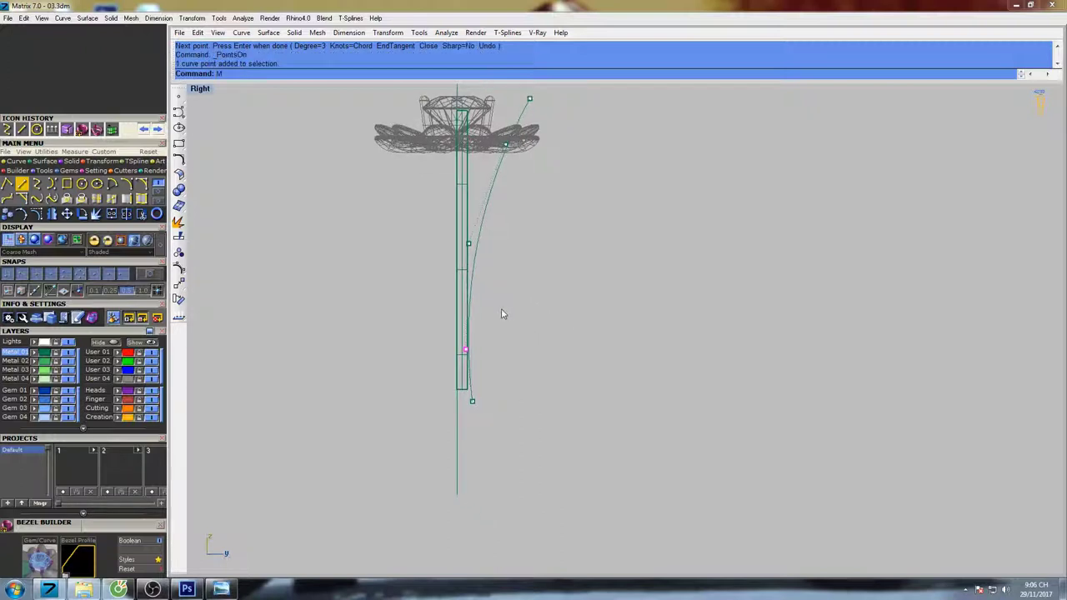
pyautogui.write('Move')
pyautogui.press('Return')
pyautogui.scroll(6, 487, 331)
pyautogui.click(531, 271)
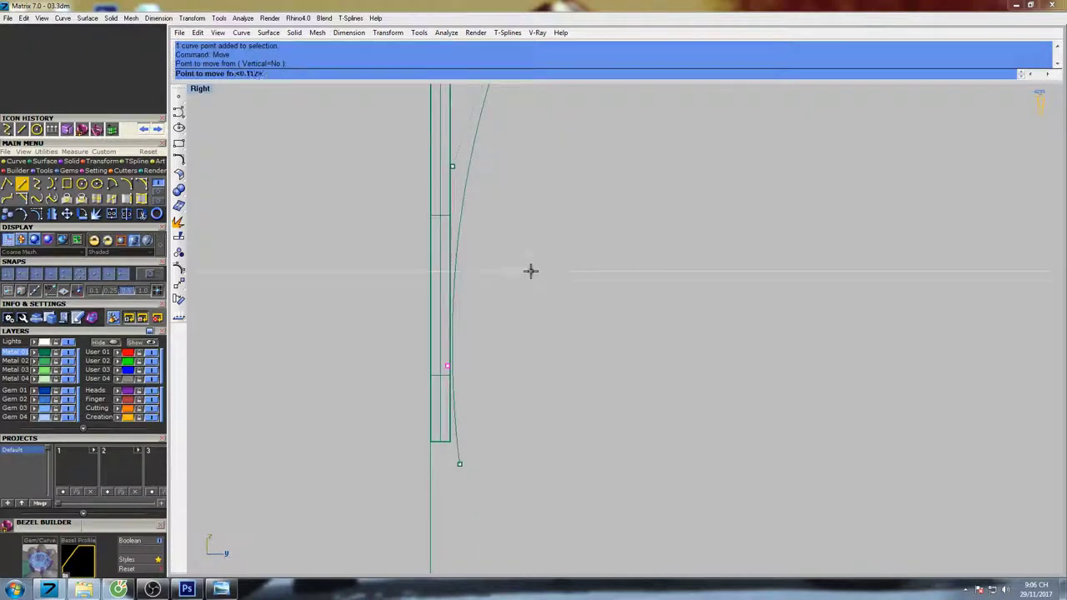
pyautogui.click(548, 267)
# - Move the side curve's middle control point outward from the strip by about 0.74 units
pyautogui.moveTo(337, 237); pyautogui.dragTo(527, 131)
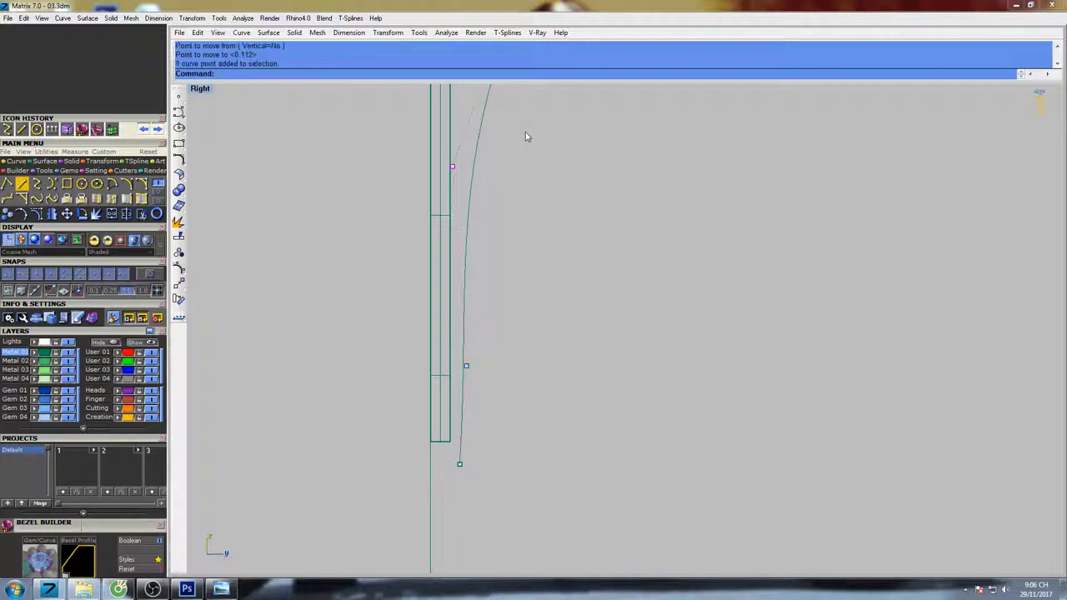
pyautogui.press('Return')
pyautogui.click(557, 145)
pyautogui.click(569, 147)
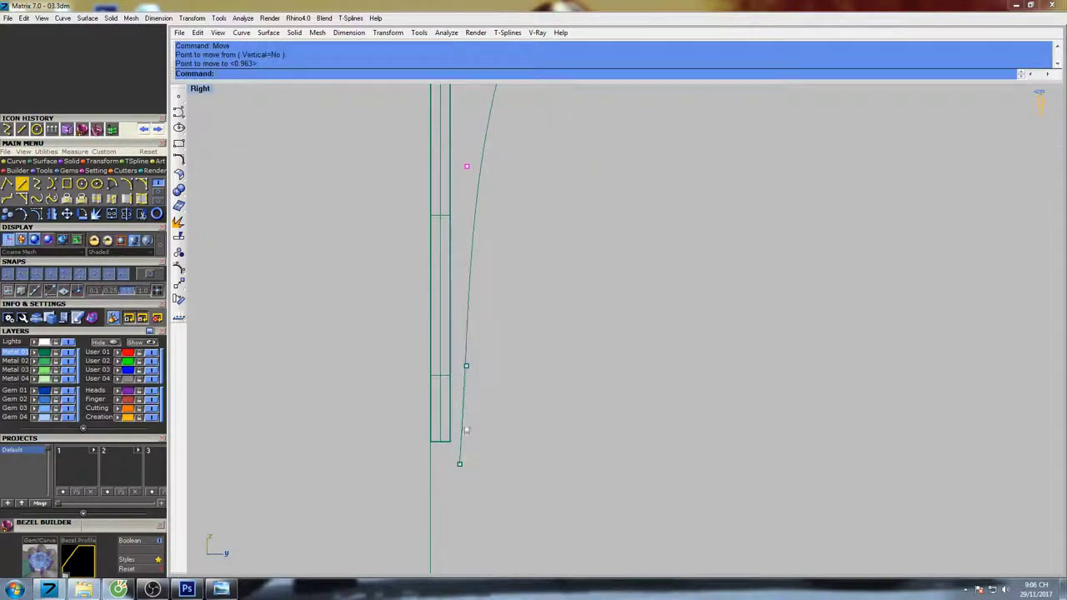
# - Move the control point just above the side curve's bottom end back toward the strip by about 0.27 units
pyautogui.scroll(6, 465, 399)
pyautogui.moveTo(443, 307); pyautogui.dragTo(492, 383)
pyautogui.press('Return')
pyautogui.click(583, 342)
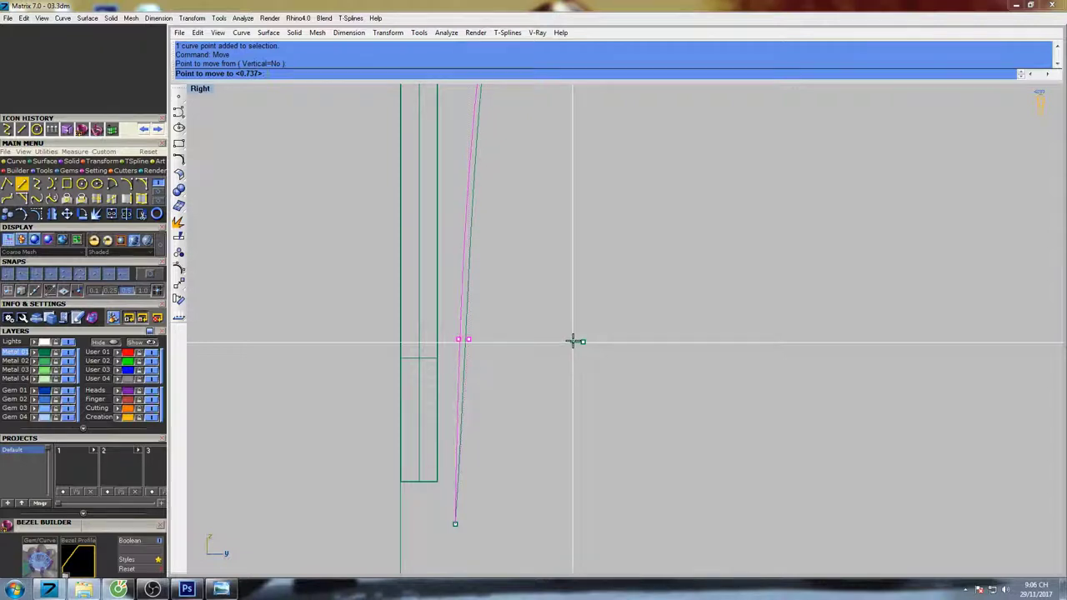
pyautogui.click(576, 341)
# - Move the side curve's middle control point back toward the strip by about 0.18 units
pyautogui.scroll(-3, 542, 300)
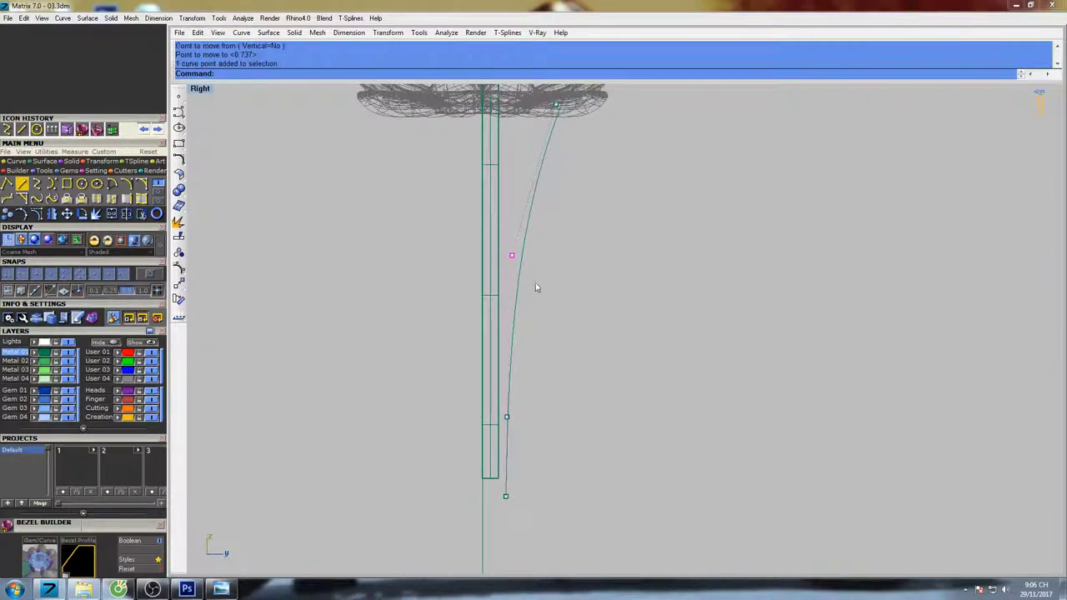
pyautogui.rightClick(613, 263)
pyautogui.click(612, 263)
pyautogui.click(608, 263)
pyautogui.moveTo(596, 242); pyautogui.dragTo(567, 357, button='right')
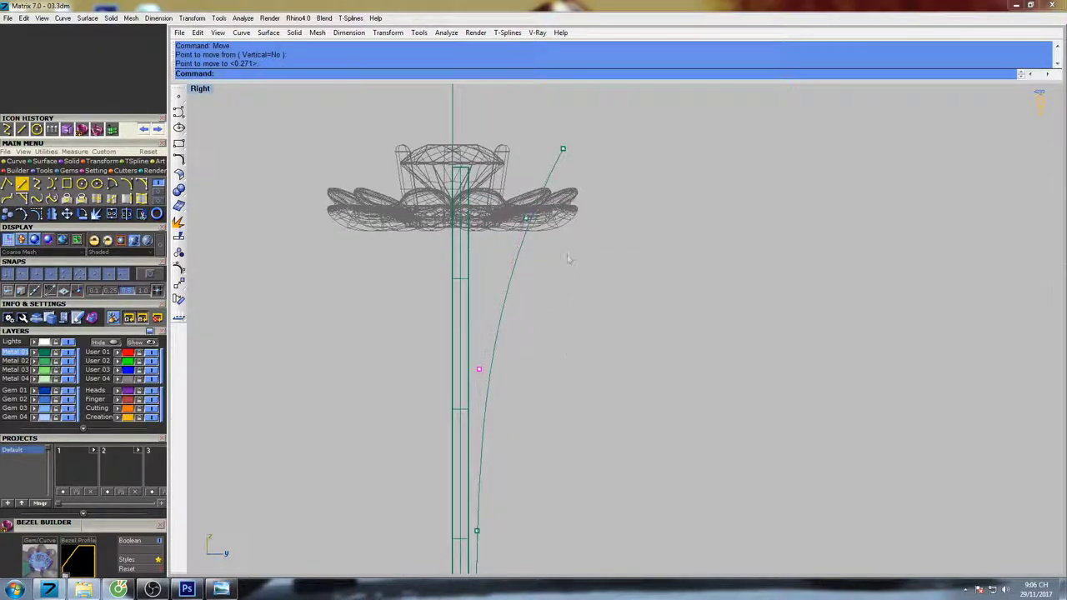
# - Move the side curve's top end control point outward to roughly line up with the petals' outer edge
pyautogui.moveTo(569, 258); pyautogui.dragTo(545, 331, button='right')
pyautogui.moveTo(554, 244); pyautogui.dragTo(560, 247)
pyautogui.rightClick(579, 240)
pyautogui.click(583, 239)
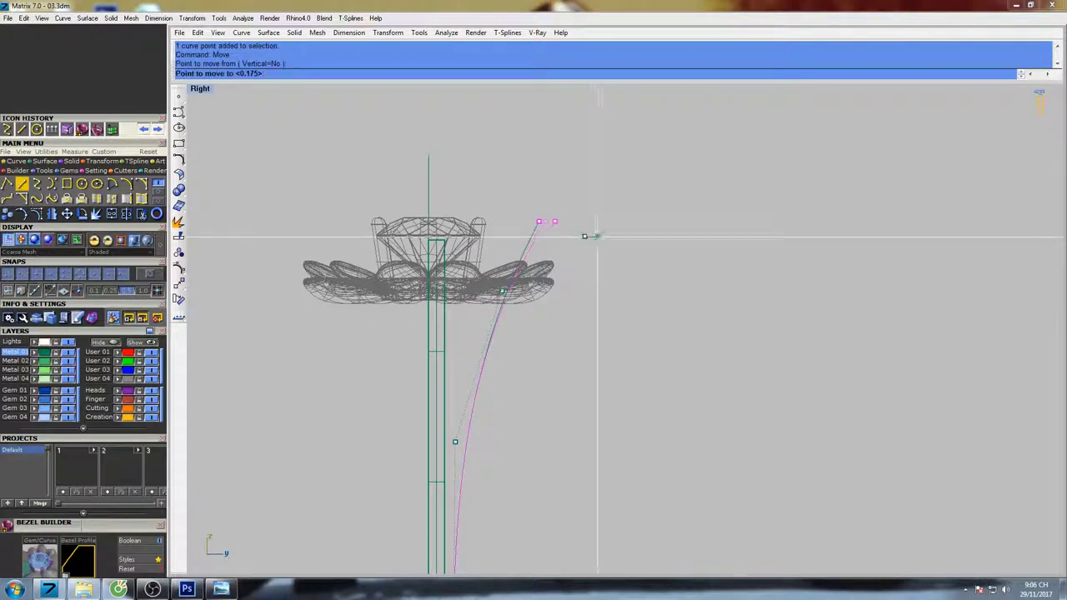
pyautogui.click(600, 241)
# - Move the side curve's second control point from the top, within the petals, outward by about 0.1 units
pyautogui.moveTo(491, 271); pyautogui.dragTo(535, 323)
pyautogui.rightClick(558, 309)
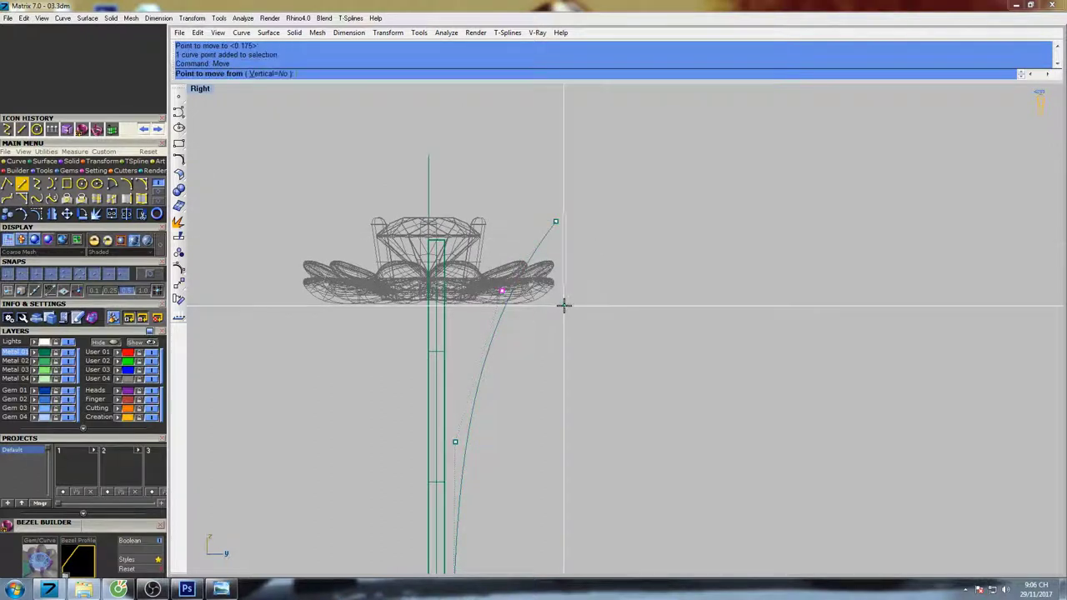
pyautogui.click(564, 305)
pyautogui.click(567, 305)
# - Move the side curve's middle control point up by about 1.15 units and outward from the strip by about 0.32 units
pyautogui.moveTo(392, 411); pyautogui.dragTo(477, 461)
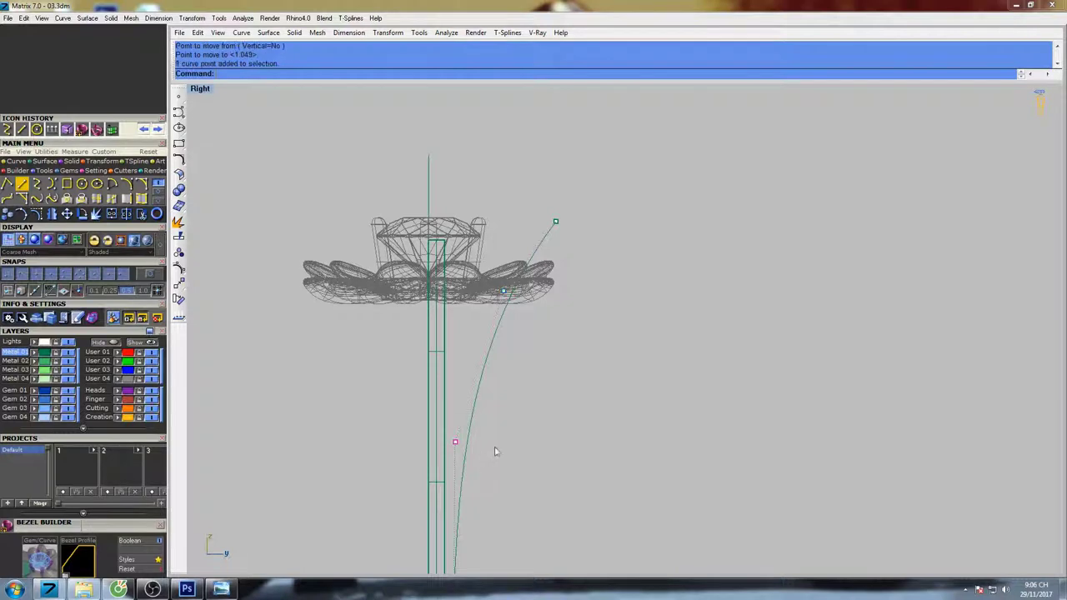
pyautogui.press('Return')
pyautogui.click(510, 383)
pyautogui.click(515, 376)
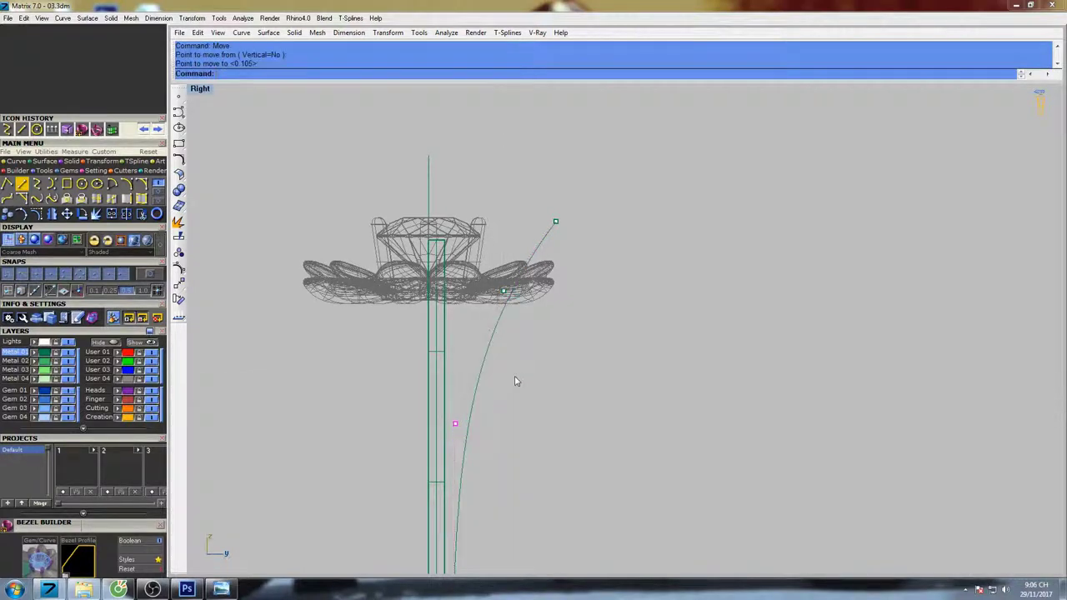
pyautogui.rightClick(516, 362)
pyautogui.click(531, 357)
pyautogui.click(536, 358)
# - Nudge the side curve's control point within the petals further outward by about 0.14 units
pyautogui.moveTo(536, 359); pyautogui.dragTo(532, 401, button='right')
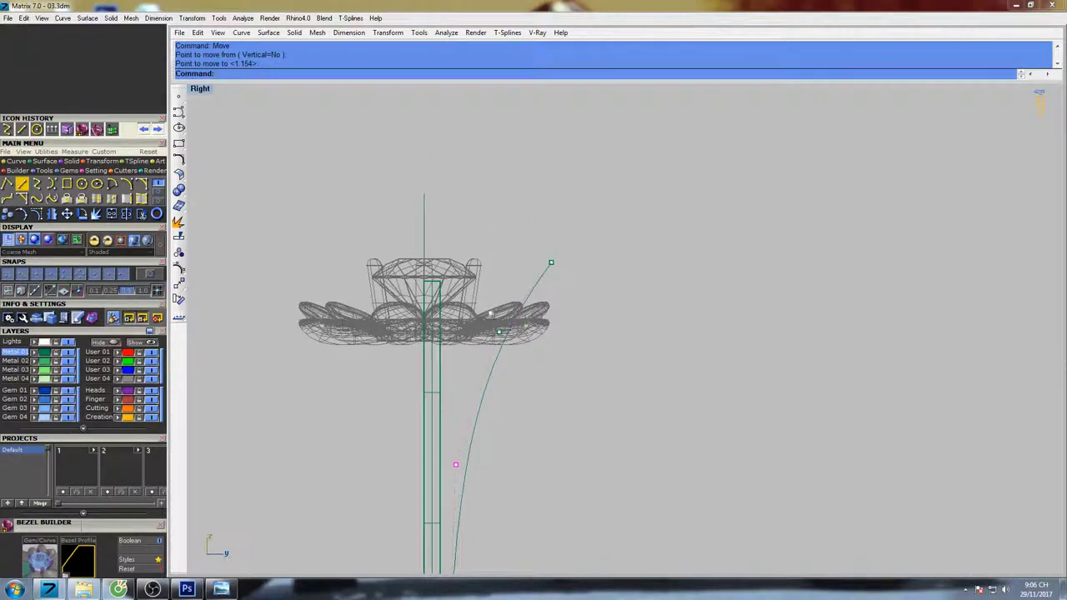
pyautogui.moveTo(464, 294); pyautogui.dragTo(525, 370)
pyautogui.rightClick(537, 361)
pyautogui.click(543, 356)
pyautogui.click(548, 356)
# - Offset the side curve by a distance of 1 toward the strip with sharp corners
pyautogui.scroll(-8, 547, 357)
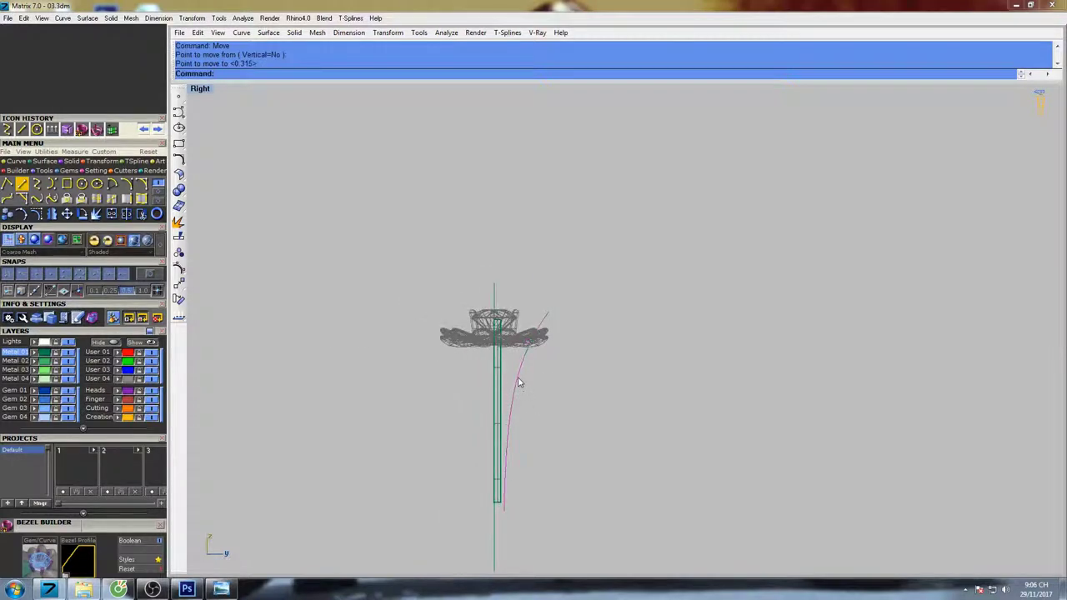
pyautogui.scroll(2, 534, 378)
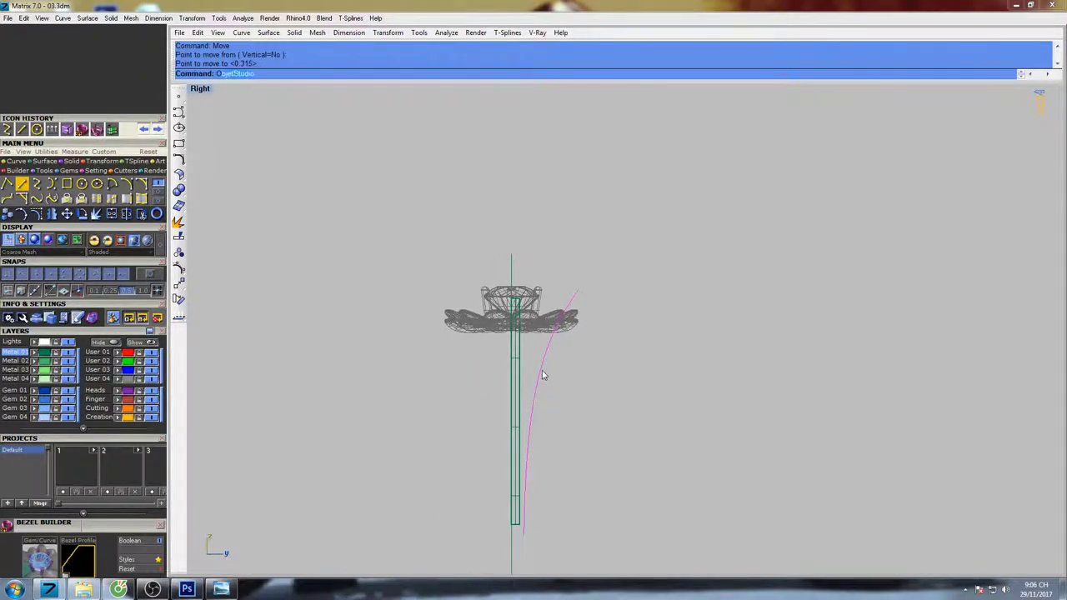
pyautogui.write('ffset')
pyautogui.press('Return')
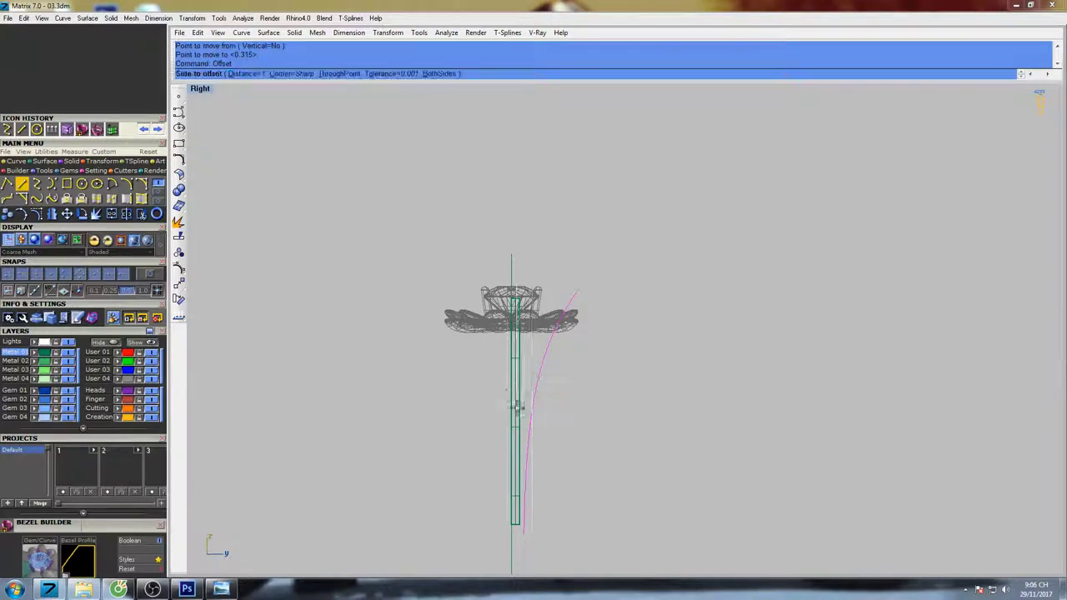
pyautogui.click(498, 342)
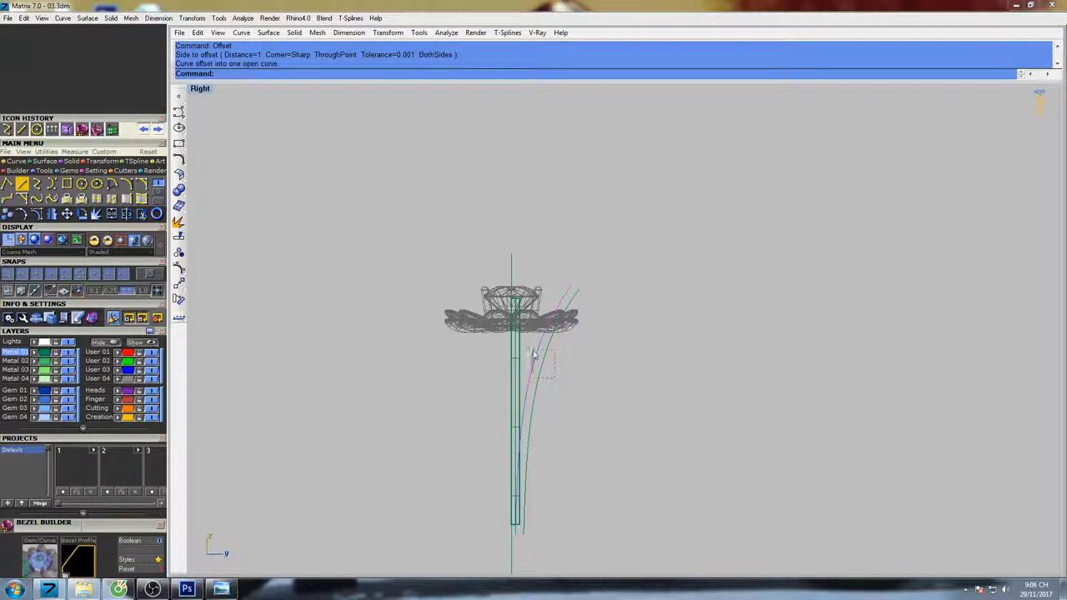
# - Rebuild both side curves with 7 points and degree 3, and turn on their control points
pyautogui.moveTo(534, 355); pyautogui.dragTo(533, 353)
pyautogui.moveTo(583, 372); pyautogui.dragTo(548, 368, button='right')
pyautogui.write('r')
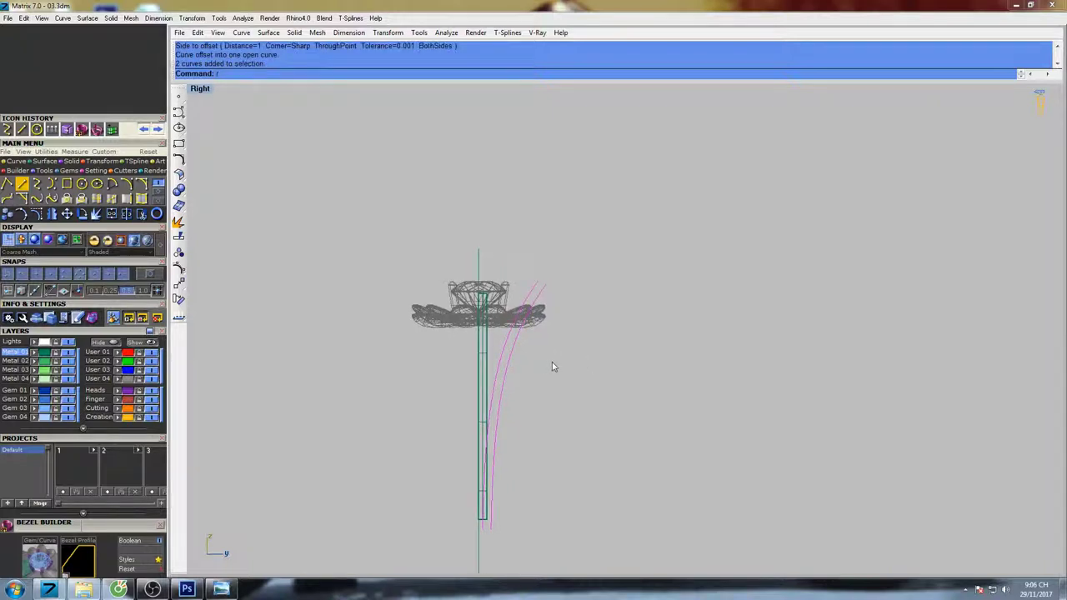
pyautogui.write('ebuild')
pyautogui.press('Return')
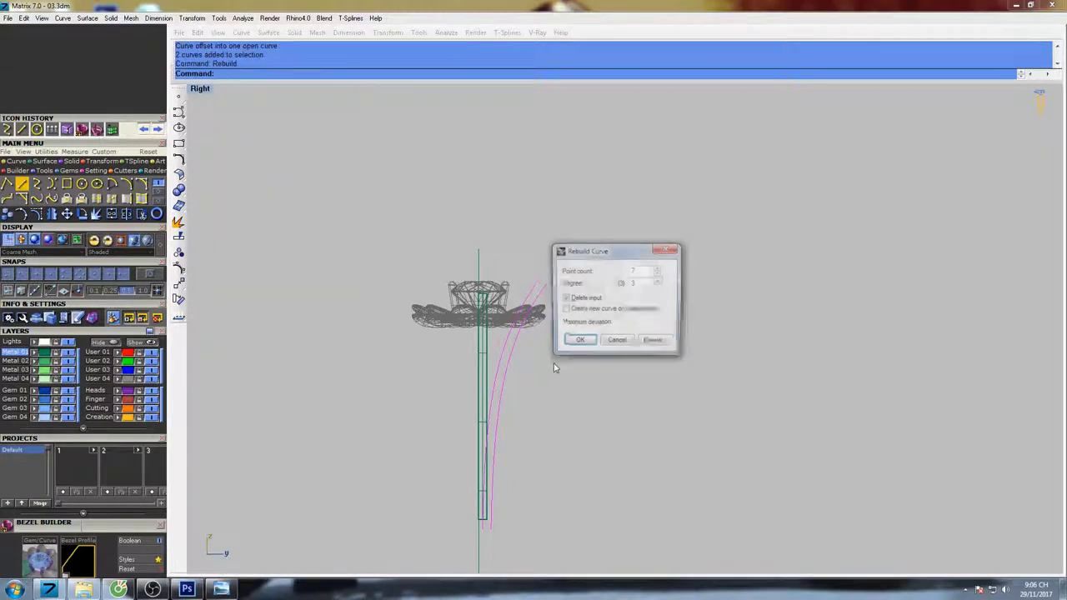
pyautogui.click(582, 346)
pyautogui.moveTo(542, 353); pyautogui.dragTo(569, 368, button='right')
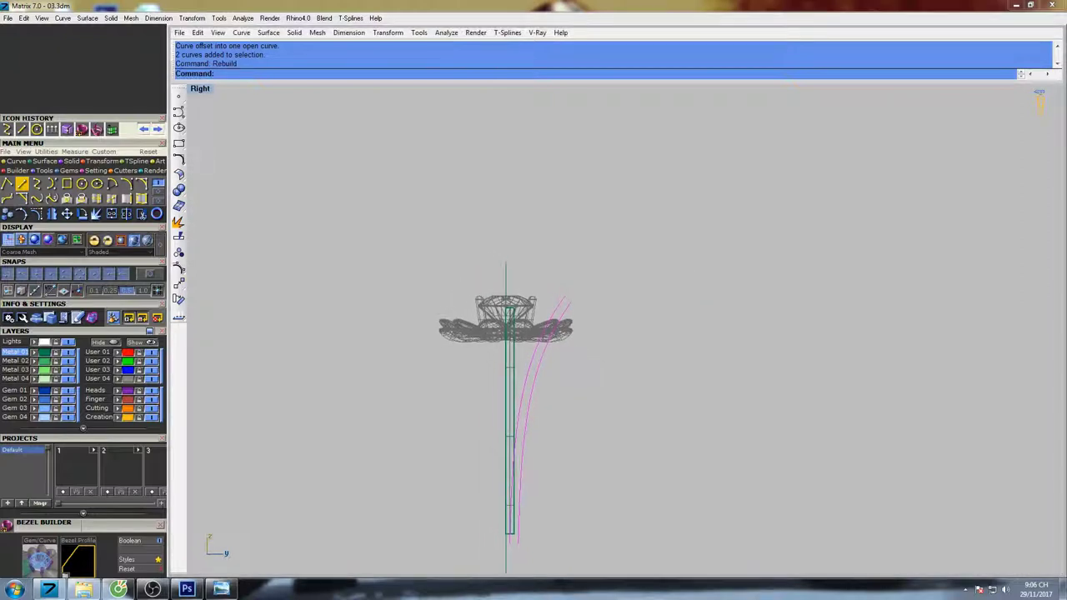
pyautogui.press('F10')
pyautogui.scroll(2, 561, 366)
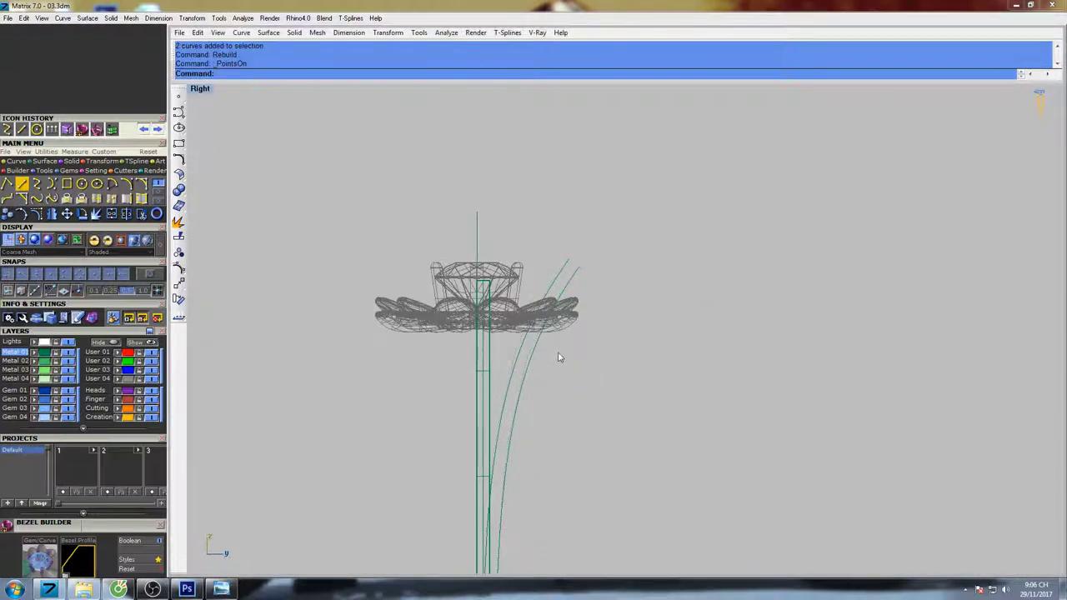
# - Rebuild both side curves with five points each and turn on their control points
pyautogui.moveTo(515, 314)
pyautogui.mouseDown()
pyautogui.moveTo(559, 338)
pyautogui.moveTo(515, 297)
pyautogui.mouseUp()
pyautogui.press('F10')
pyautogui.moveTo(554, 326); pyautogui.dragTo(534, 319, button='right')
pyautogui.write('c')
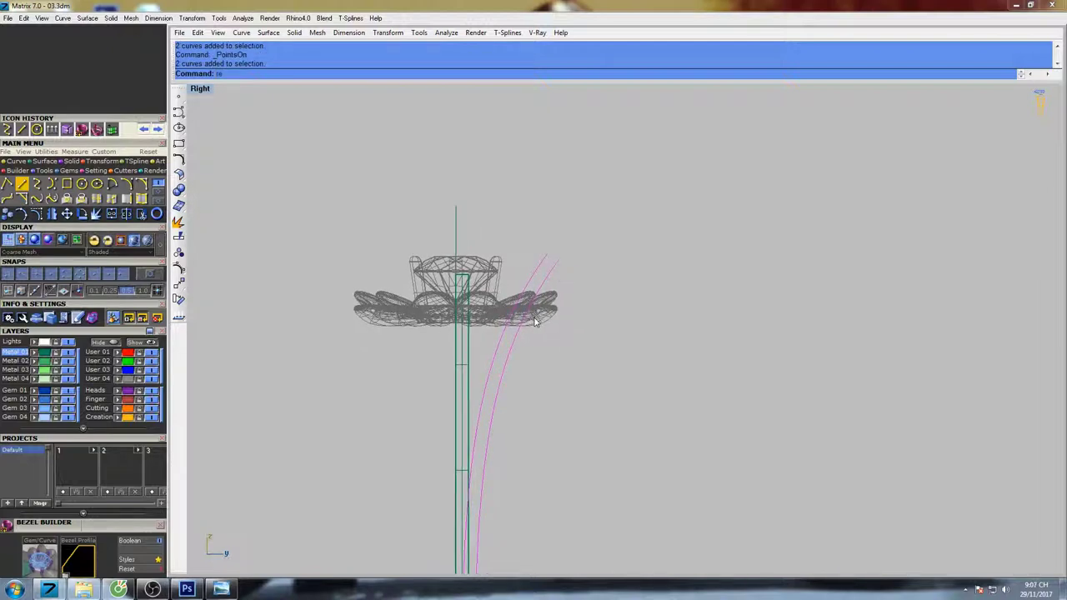
pyautogui.write('build')
pyautogui.press('Return')
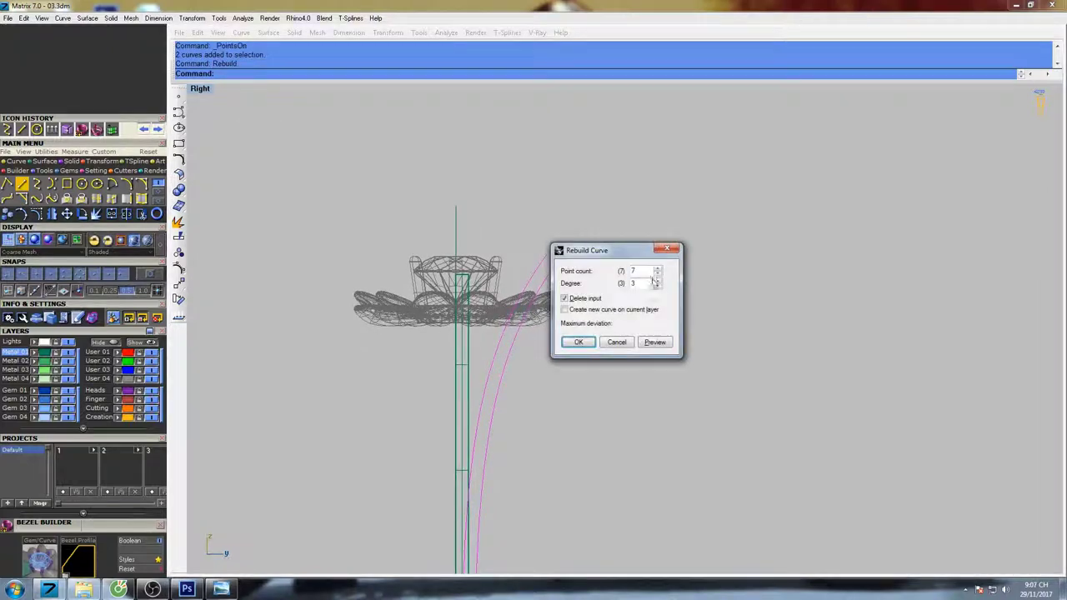
pyautogui.click(580, 343)
pyautogui.moveTo(556, 336); pyautogui.dragTo(578, 326, button='right')
pyautogui.press('F10')
pyautogui.scroll(1, 504, 346)
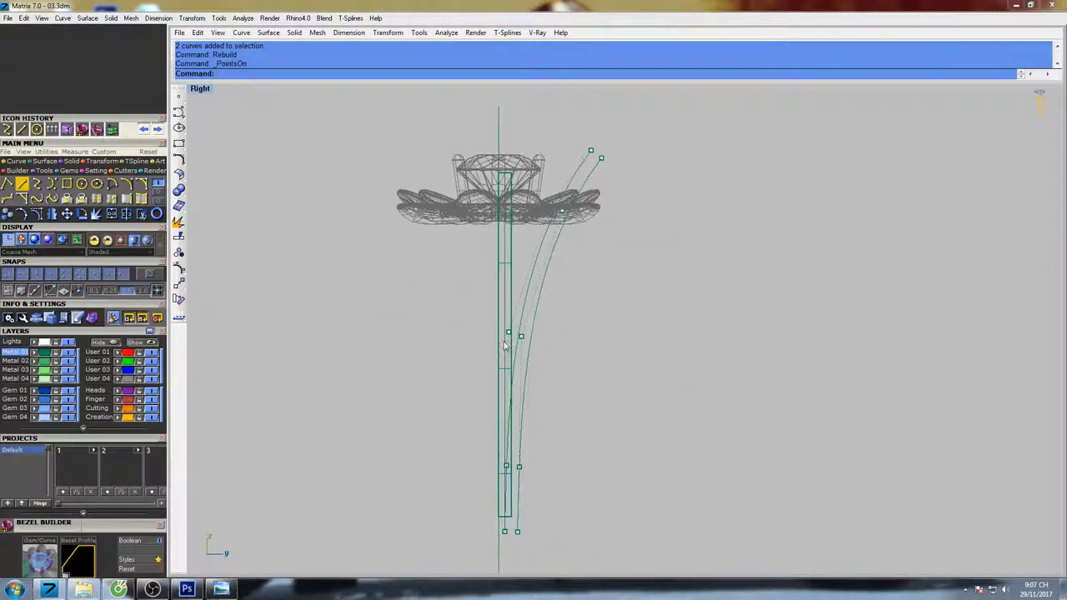
# - Move the inner curve's three lowest control points across the strip, away from the outer curve, by about 1.2 units
pyautogui.moveTo(521, 325); pyautogui.dragTo(521, 325)
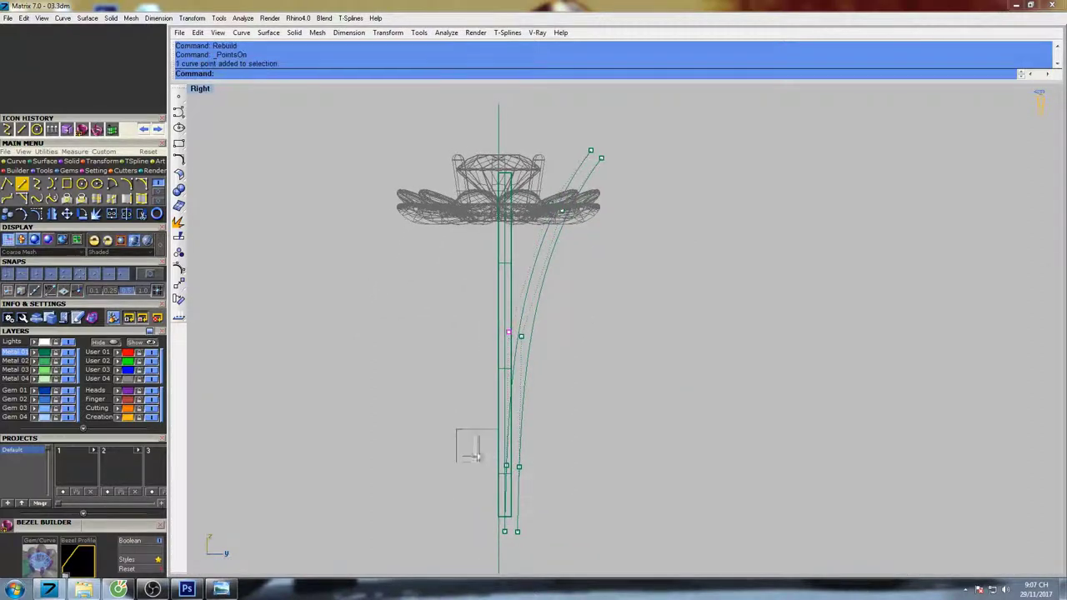
pyautogui.moveTo(477, 455); pyautogui.dragTo(510, 543)
pyautogui.moveTo(535, 434); pyautogui.dragTo(510, 426, button='right')
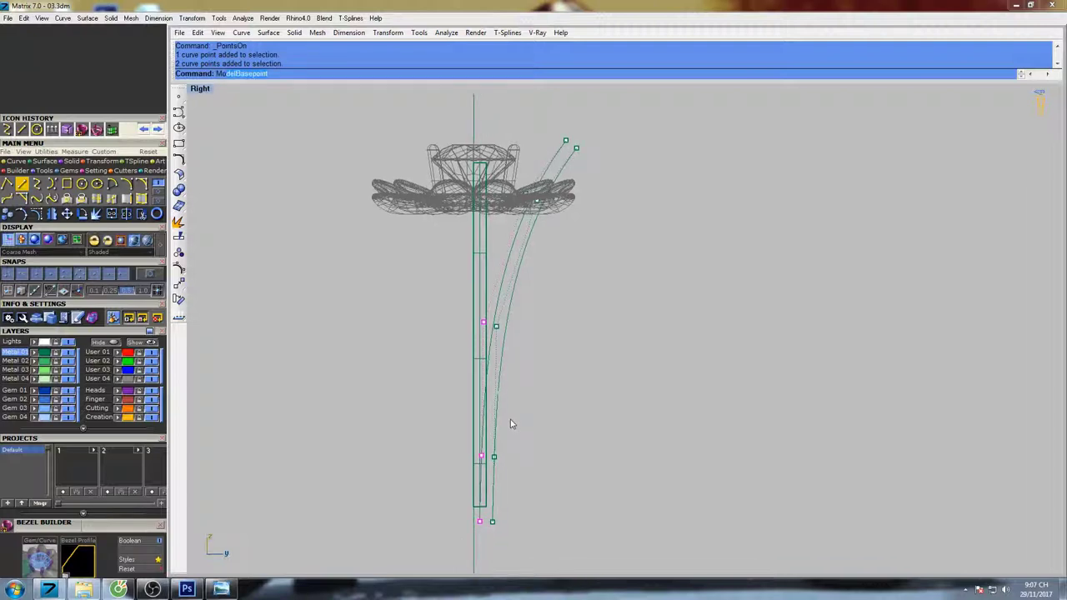
pyautogui.write('ve')
pyautogui.press('Return')
pyautogui.click(720, 369)
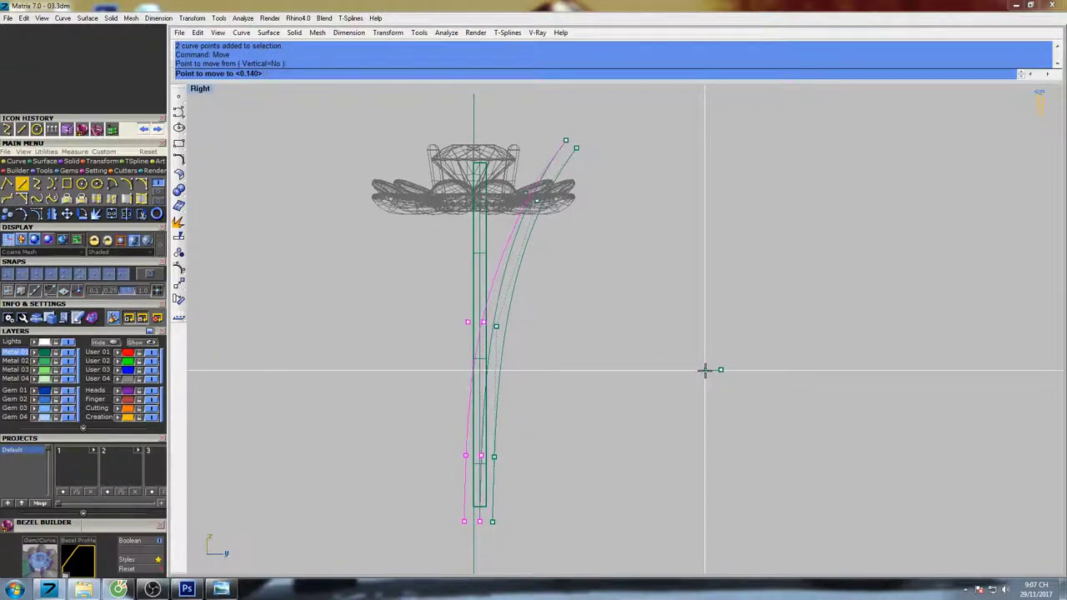
pyautogui.click(705, 370)
# - Move the inner curve's top end control point outward by about 0.14 units
pyautogui.scroll(3, 536, 269)
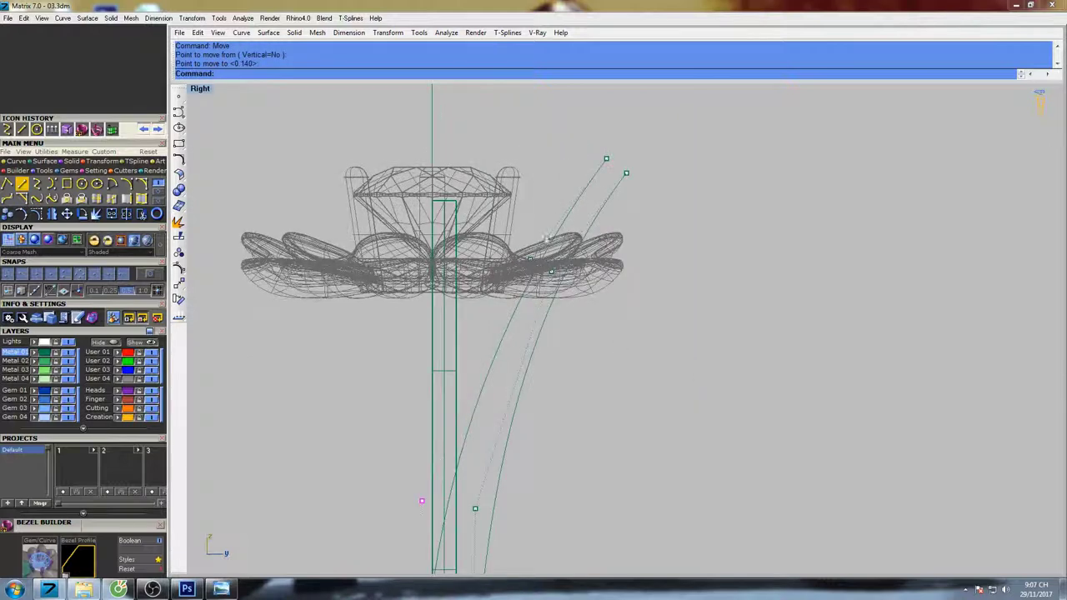
pyautogui.moveTo(611, 174); pyautogui.dragTo(612, 176)
pyautogui.rightClick(636, 140)
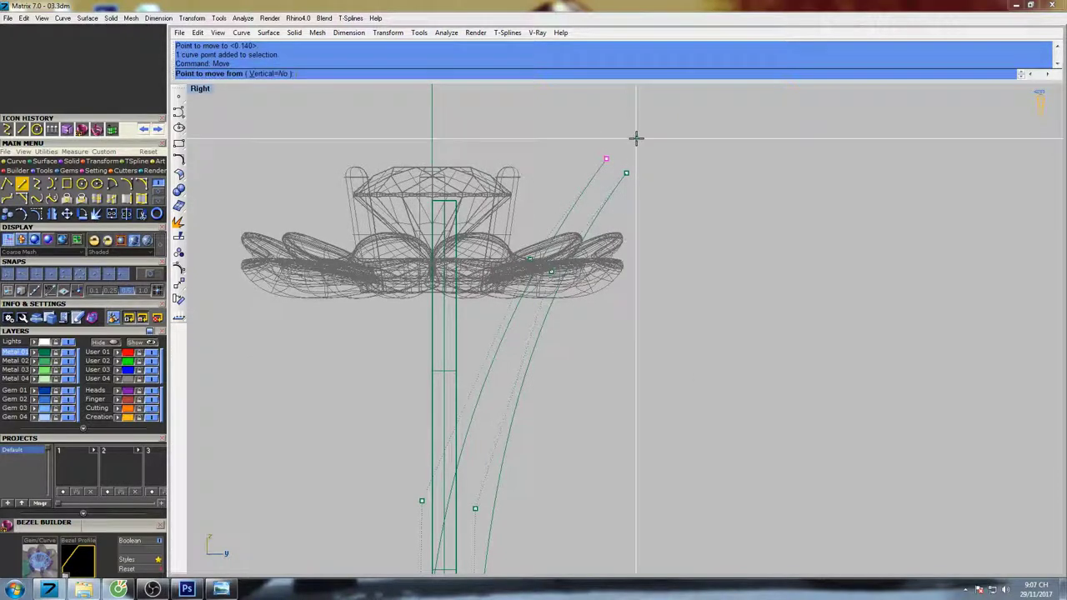
pyautogui.click(636, 138)
pyautogui.click(640, 139)
# - Nudge the inner curve's control point within the petals outward by about 0.07 units
pyautogui.click(531, 260)
pyautogui.press('Return')
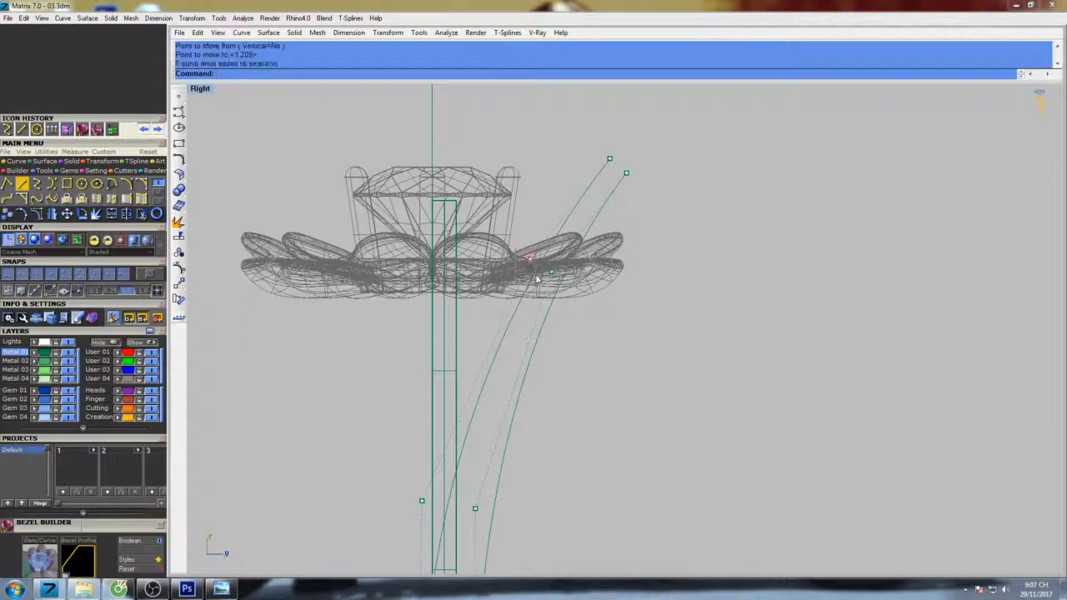
pyautogui.scroll(4, 536, 275)
pyautogui.click(607, 292)
pyautogui.click(607, 292)
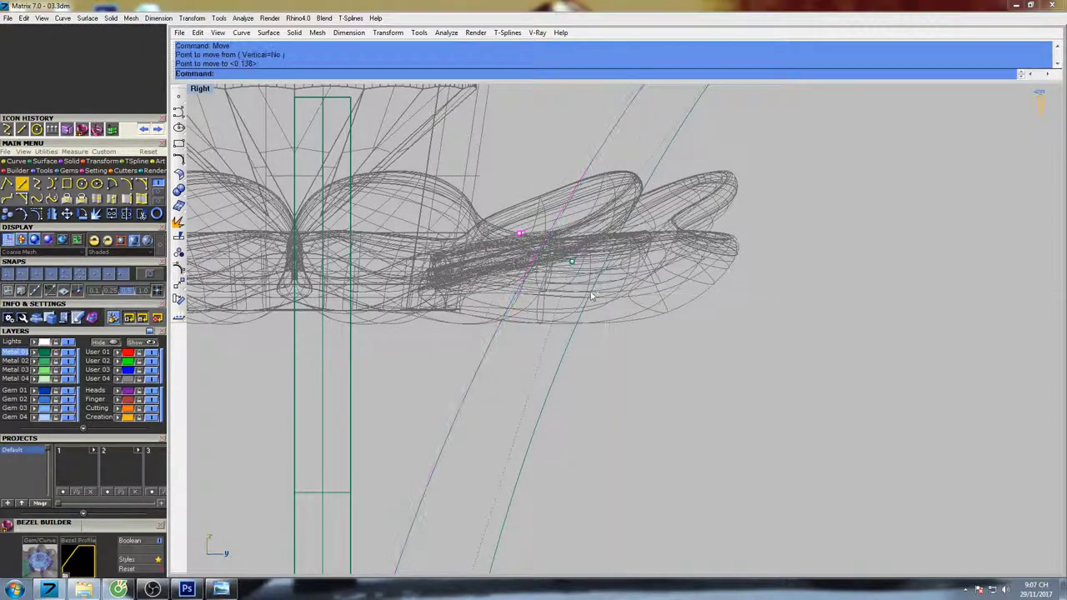
# - Mirror a copy of both side curves across the vertical axis through the origin
pyautogui.scroll(-5, 607, 301)
pyautogui.moveTo(570, 253); pyautogui.dragTo(569, 252)
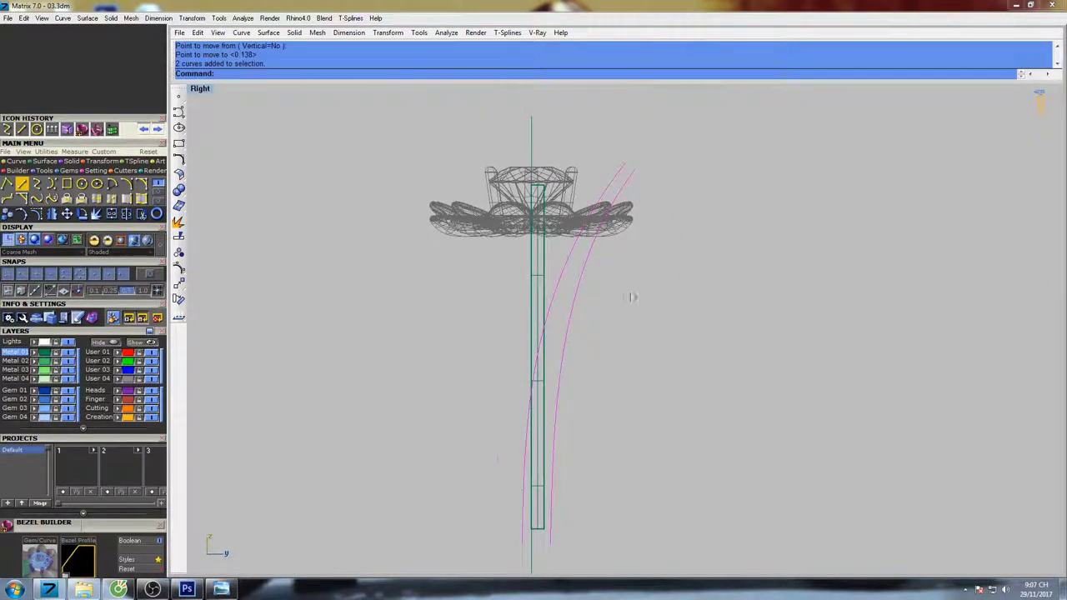
pyautogui.moveTo(631, 295); pyautogui.dragTo(584, 299, button='right')
pyautogui.write('mi')
pyautogui.press('Return')
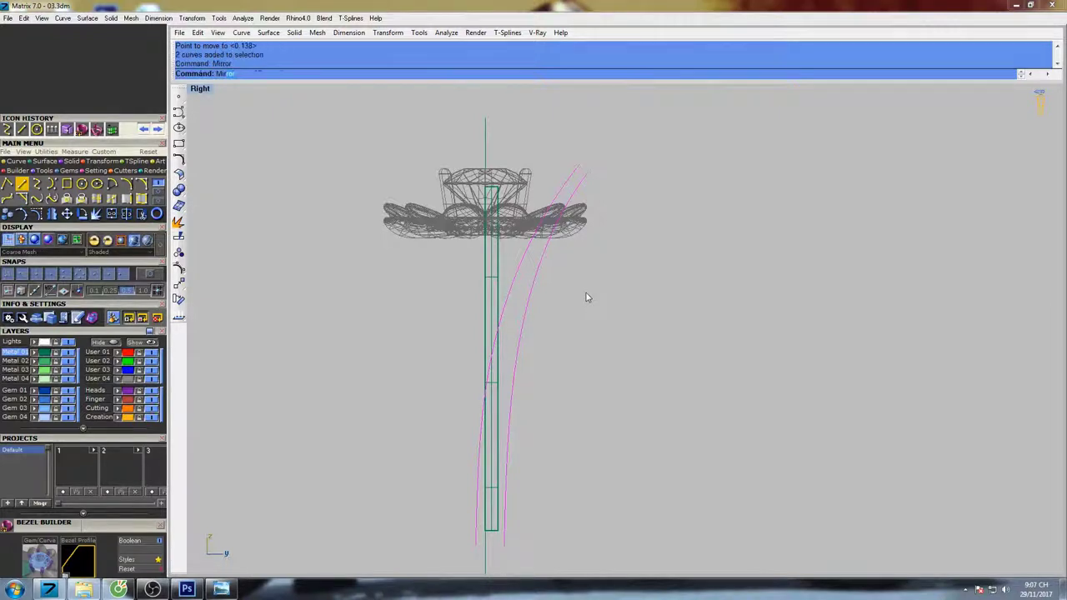
pyautogui.write('0')
pyautogui.press('Return')
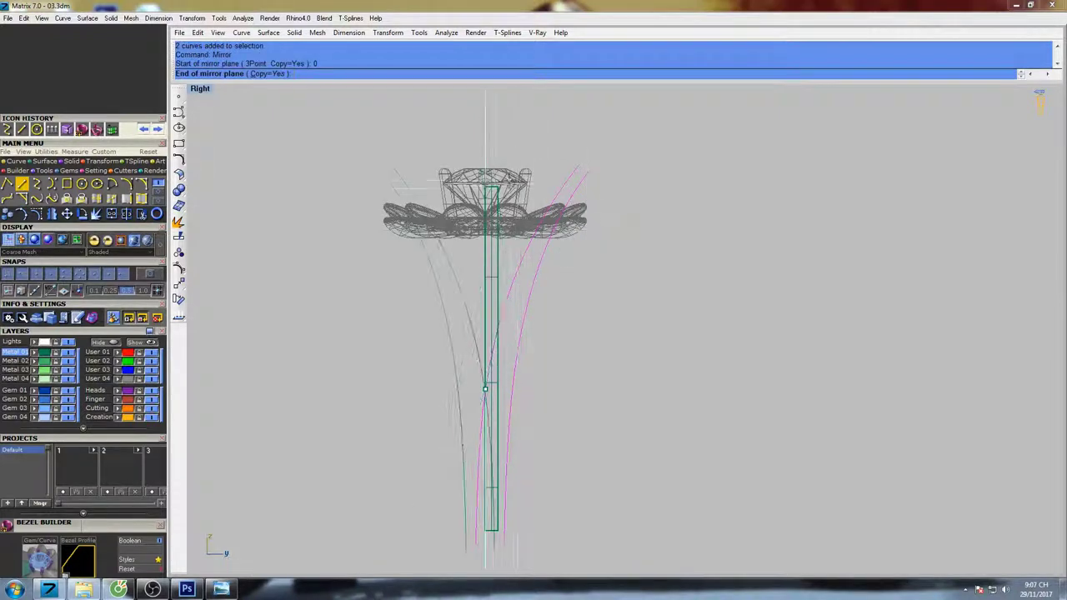
pyautogui.click(522, 242)
pyautogui.moveTo(583, 303); pyautogui.dragTo(575, 280, button='right')
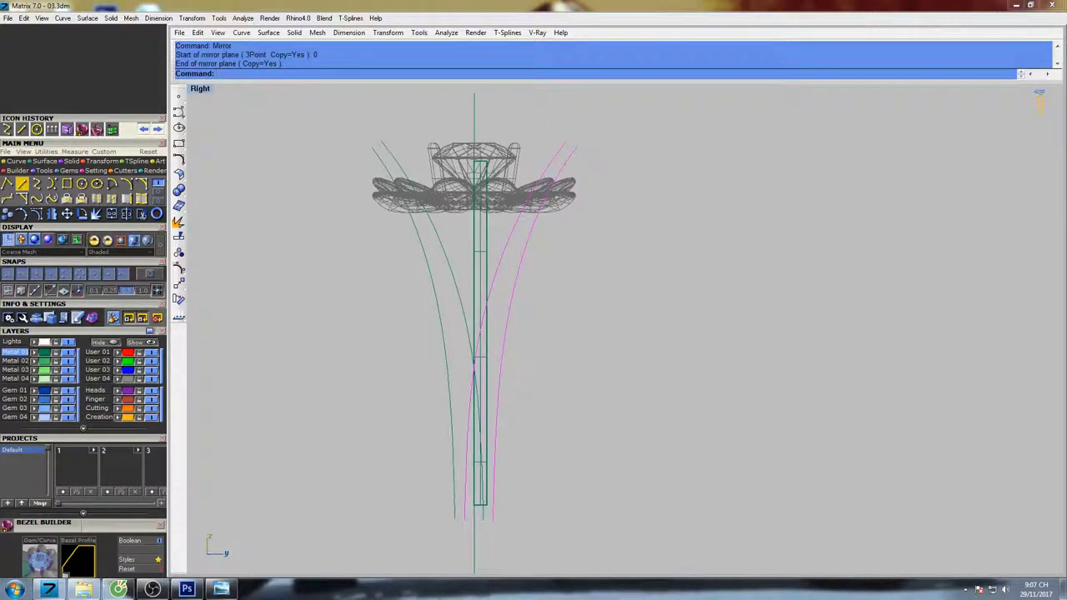
# - Turn on the original side curves' control points and move their four upper points down by about 1.6 units
pyautogui.click(561, 241)
pyautogui.moveTo(544, 237); pyautogui.dragTo(510, 210)
pyautogui.moveTo(594, 245); pyautogui.dragTo(579, 305, button='right')
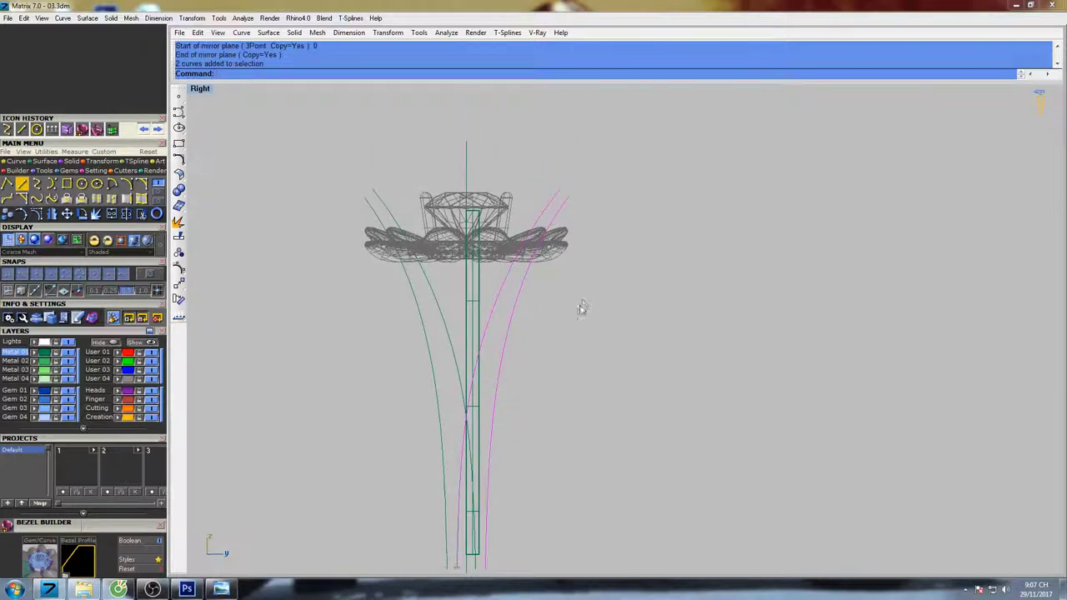
pyautogui.press('F10')
pyautogui.moveTo(511, 239); pyautogui.dragTo(548, 289)
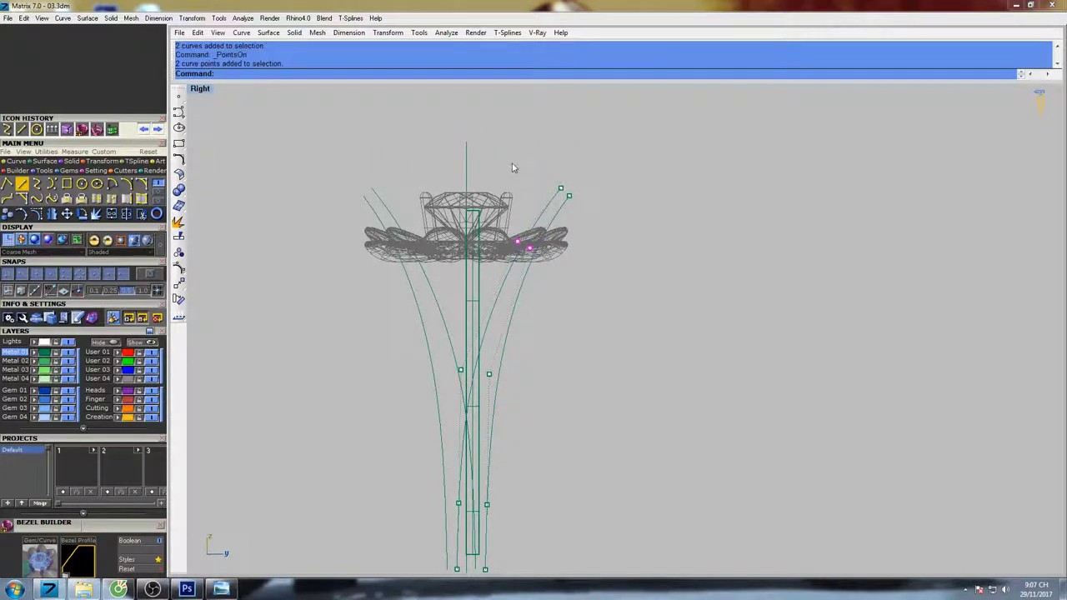
pyautogui.moveTo(597, 262); pyautogui.dragTo(596, 261)
pyautogui.moveTo(596, 261); pyautogui.dragTo(546, 255, button='right')
pyautogui.write('Me')
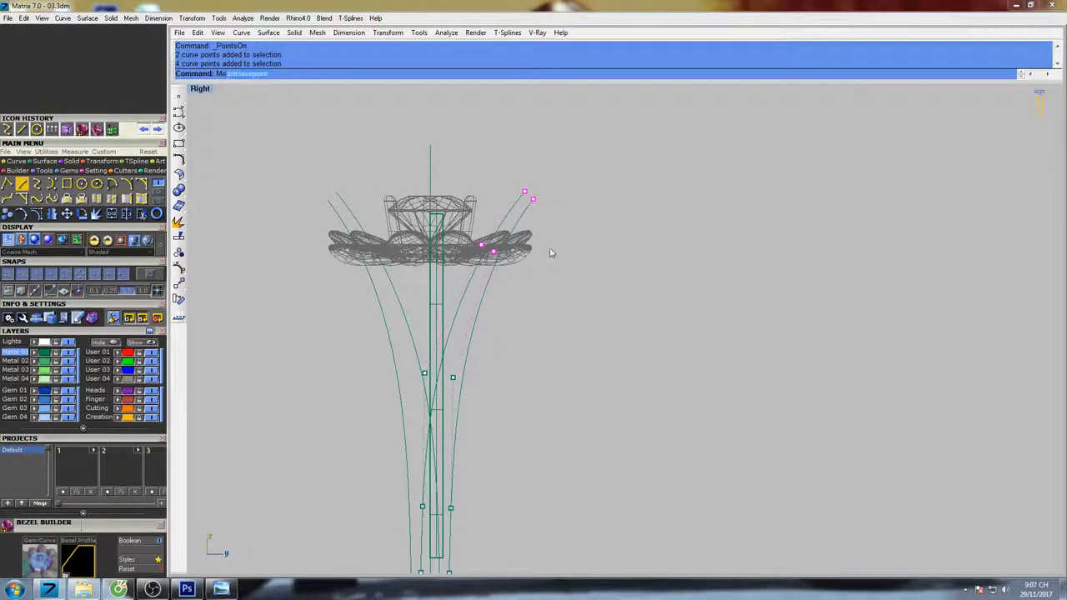
pyautogui.write('ove')
pyautogui.press('Return')
pyautogui.click(576, 171)
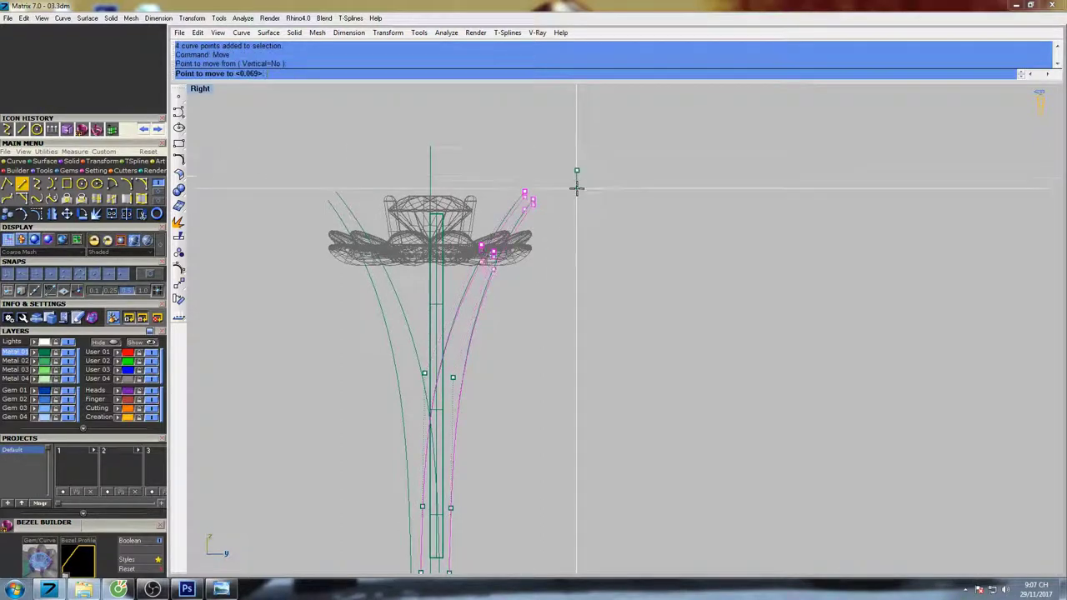
pyautogui.click(577, 191)
# - Move the same four upper control points inward toward the strip by about 1.2 units
pyautogui.rightClick(598, 234)
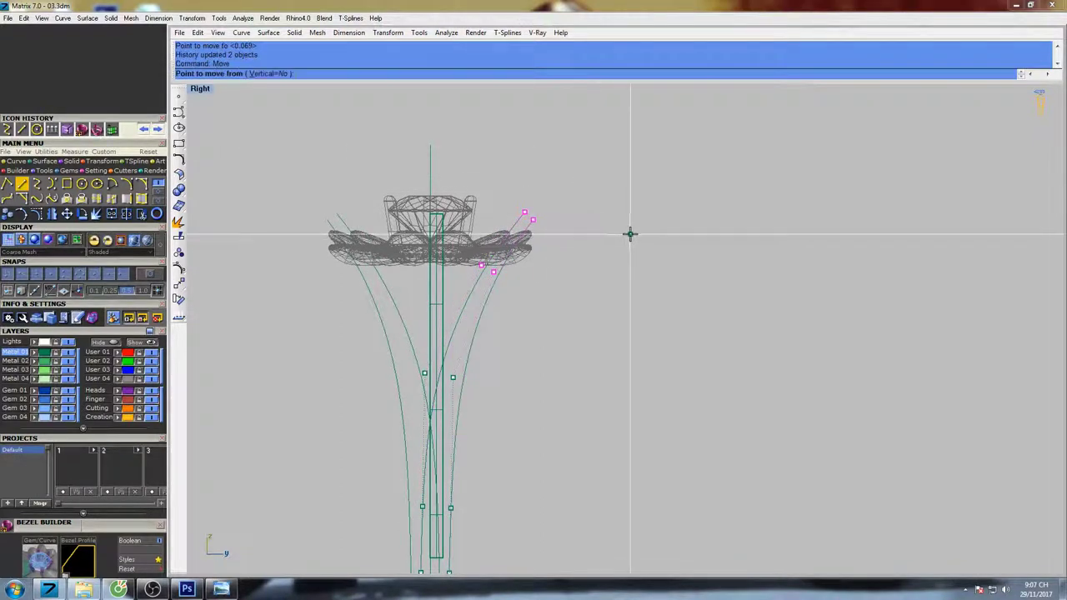
pyautogui.click(631, 233)
pyautogui.click(616, 233)
# - Move the middle control points of both original curves toward the mirrored side by about 0.2 units
pyautogui.moveTo(500, 360); pyautogui.dragTo(557, 295, button='right')
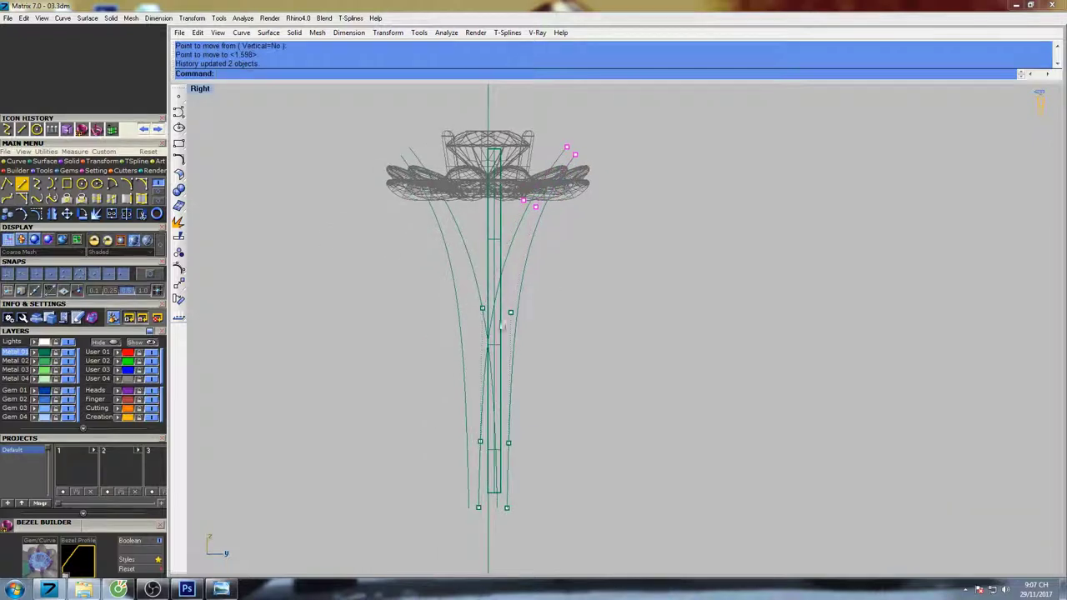
pyautogui.moveTo(429, 341); pyautogui.dragTo(546, 286)
pyautogui.scroll(4, 542, 286)
pyautogui.rightClick(595, 273)
pyautogui.click(598, 271)
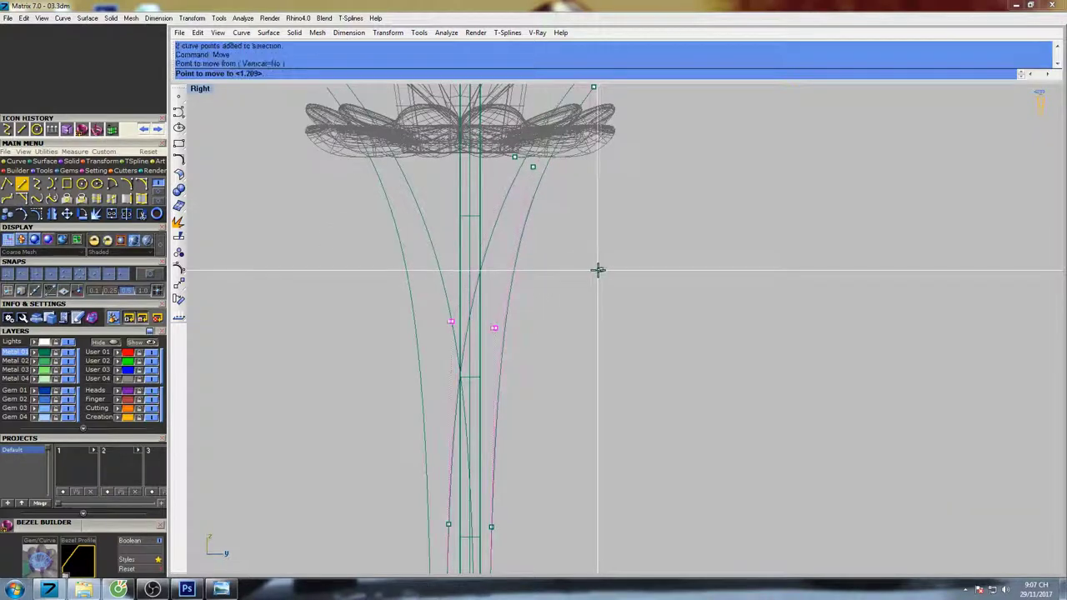
pyautogui.click(596, 272)
# - Nudge both original curves' control points just above their bottom ends slightly toward the mirrored side
pyautogui.moveTo(558, 428); pyautogui.dragTo(592, 263, button='right')
pyautogui.scroll(4, 459, 386)
pyautogui.moveTo(443, 378); pyautogui.dragTo(587, 324)
pyautogui.rightClick(626, 301)
pyautogui.click(683, 272)
pyautogui.click(680, 270)
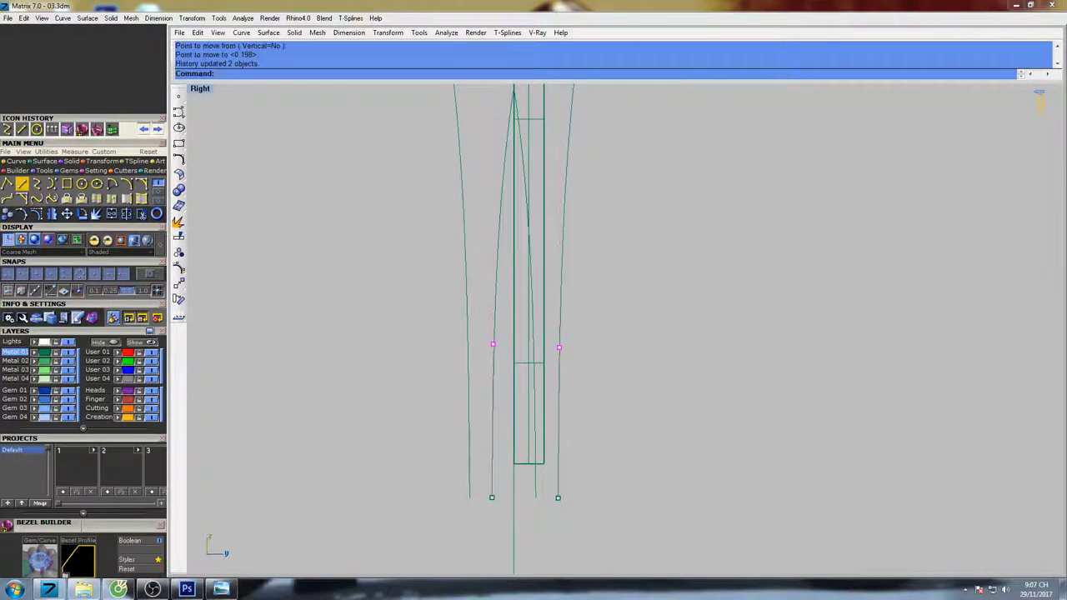
pyautogui.scroll(-5, 582, 299)
pyautogui.scroll(-3, 582, 298)
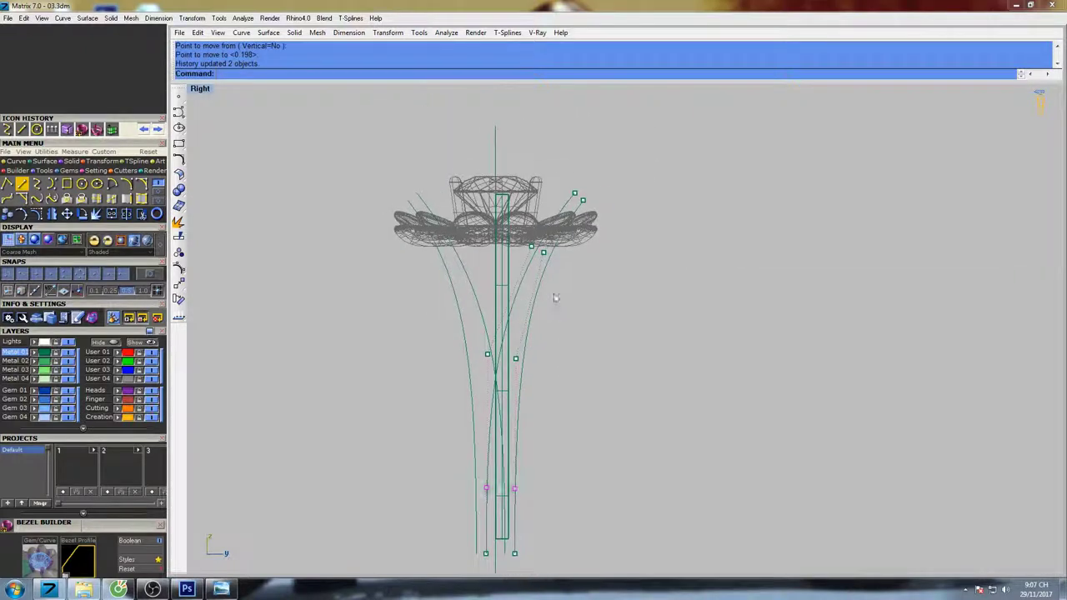
# - Scale the extruded strip sideways with Scale1D from origin 0 until it is wide enough to span the outer side curves
pyautogui.click(510, 277)
pyautogui.moveTo(529, 279); pyautogui.dragTo(509, 278, button='right')
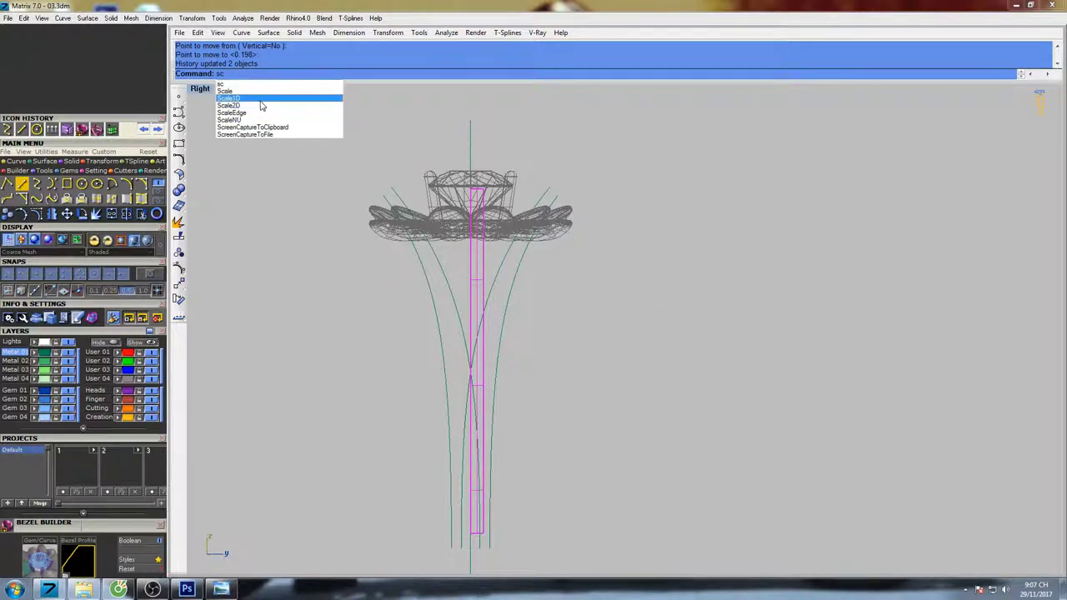
pyautogui.click(262, 98)
pyautogui.write('0')
pyautogui.press('Return')
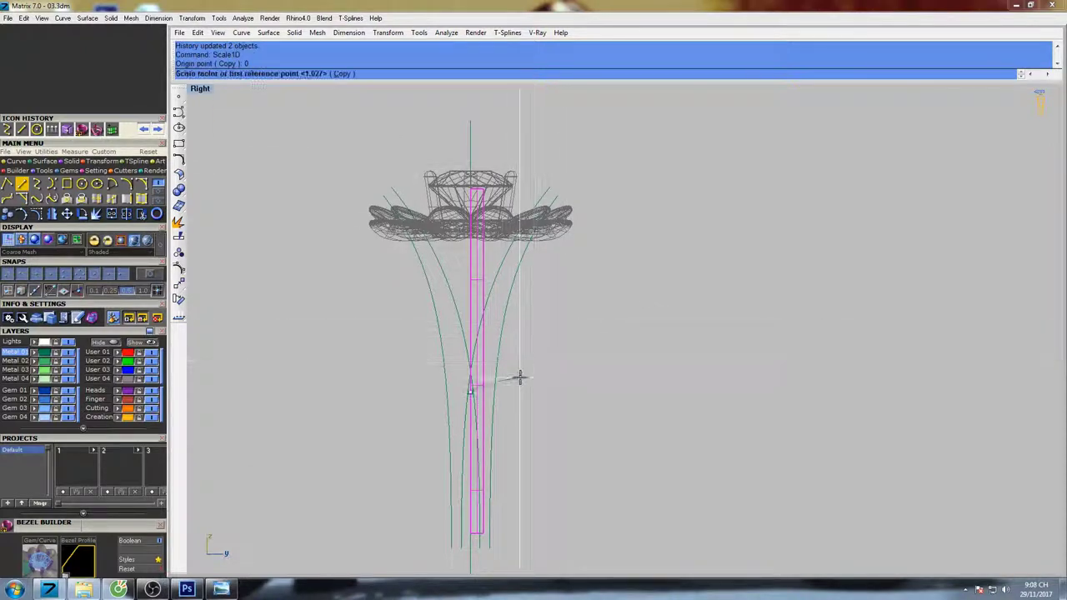
pyautogui.click(514, 392)
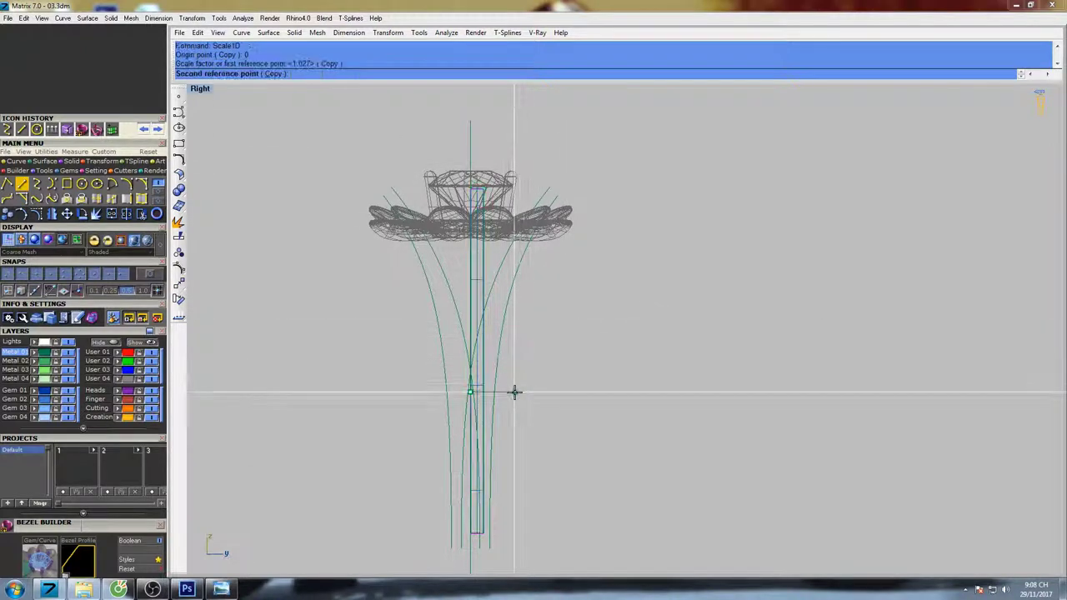
pyautogui.click(787, 405)
pyautogui.press('Escape')
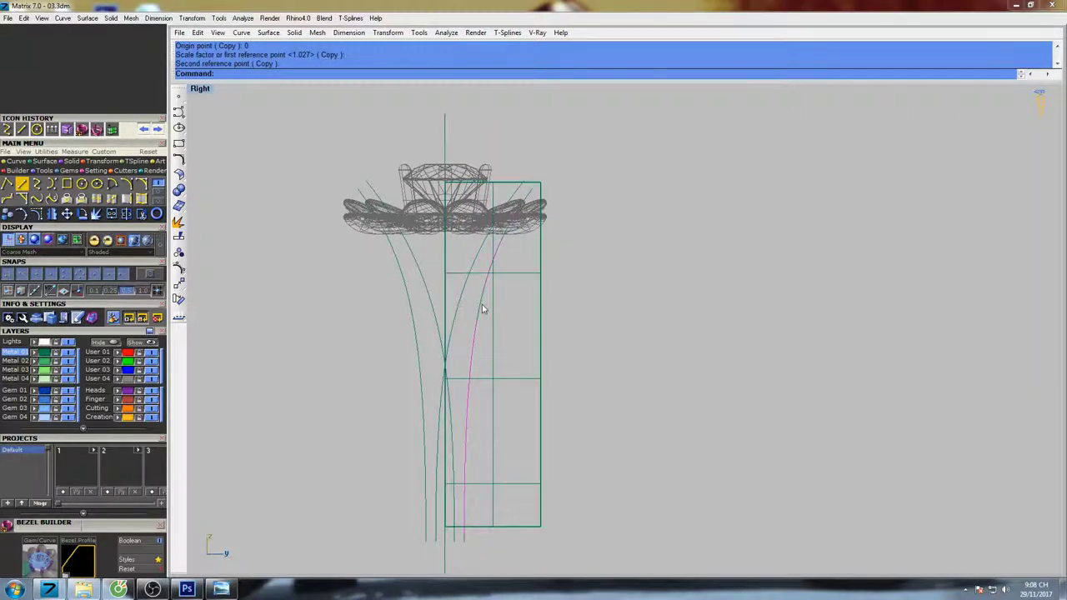
# - Project the outermost original side curve onto the widened strip surface
pyautogui.moveTo(521, 312); pyautogui.dragTo(527, 283, button='right')
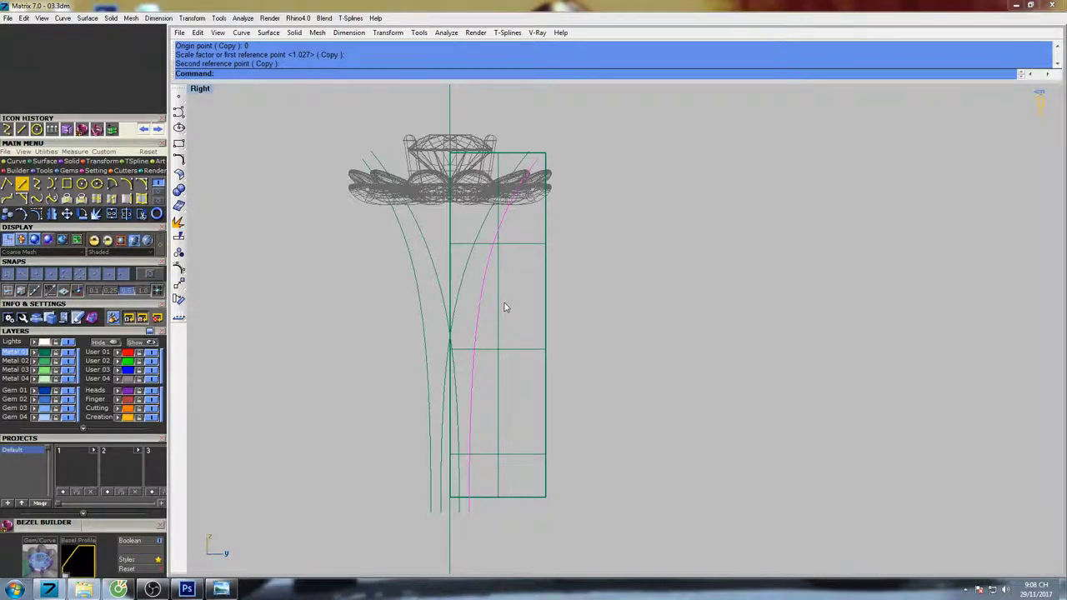
pyautogui.moveTo(505, 307); pyautogui.dragTo(477, 309, button='right')
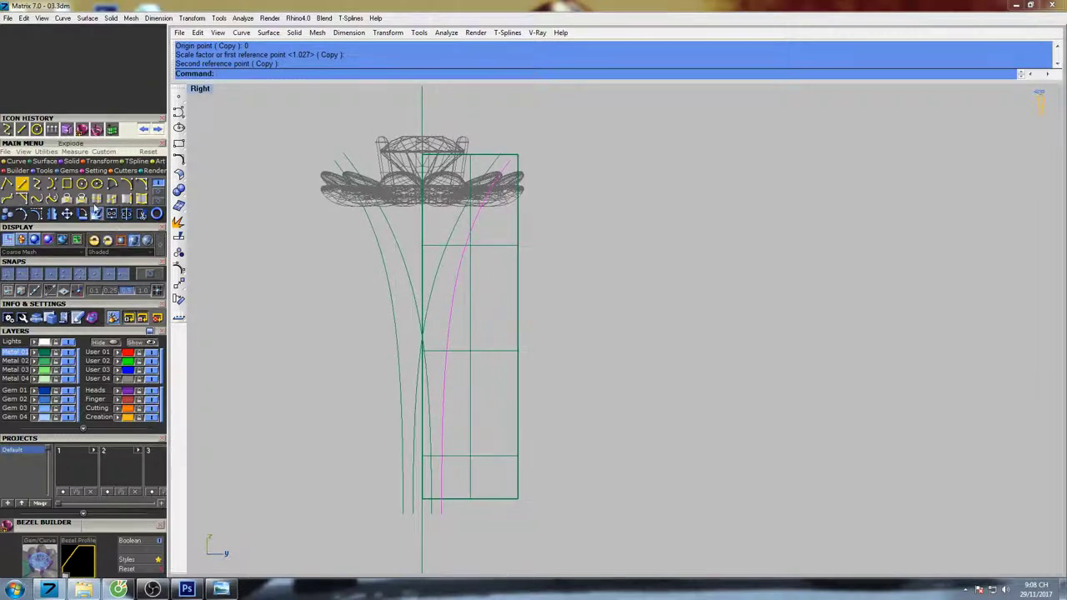
pyautogui.click(81, 200)
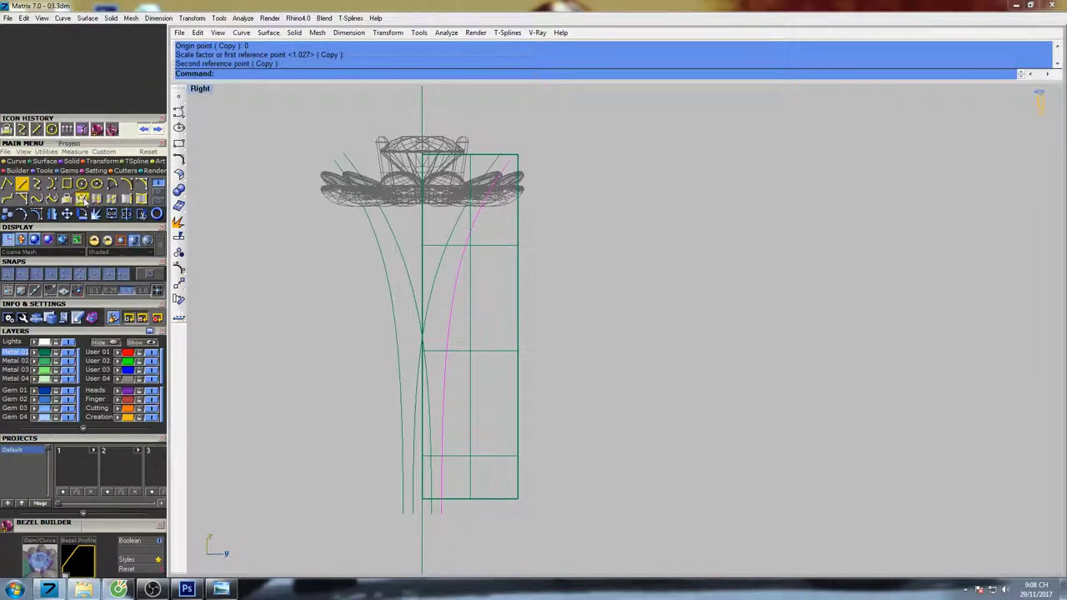
pyautogui.click(499, 246)
pyautogui.press('Return')
pyautogui.moveTo(502, 244)
pyautogui.mouseDown(button='right')
pyautogui.moveTo(482, 244)
pyautogui.moveTo(470, 261)
pyautogui.mouseUp(button='right')
# - Rebuild the projected curve with 5 points and degree 3, deleting the input
pyautogui.write('re')
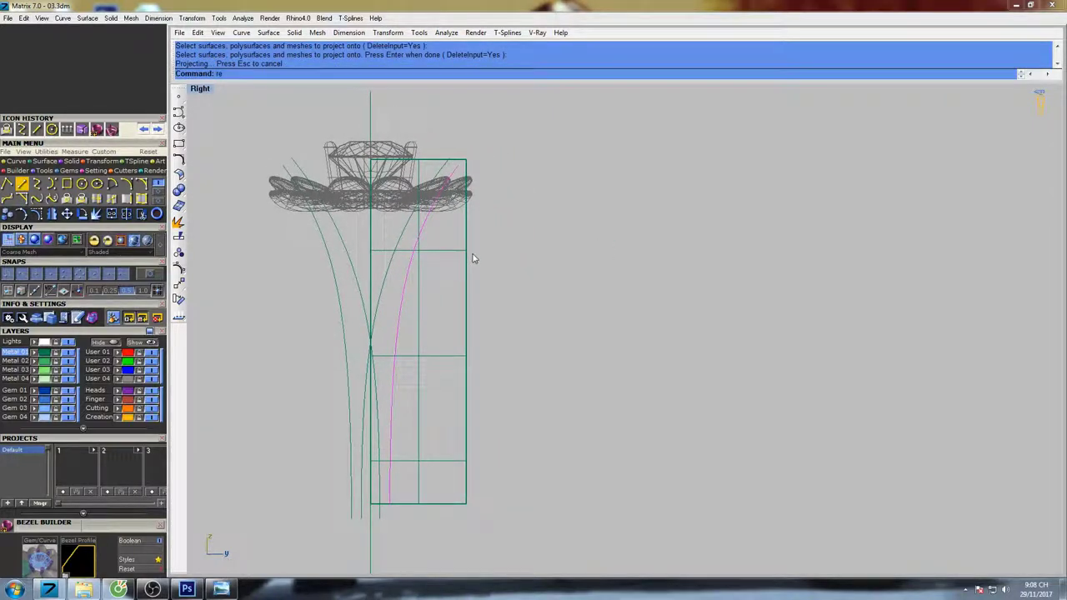
pyautogui.write('build')
pyautogui.press('Return')
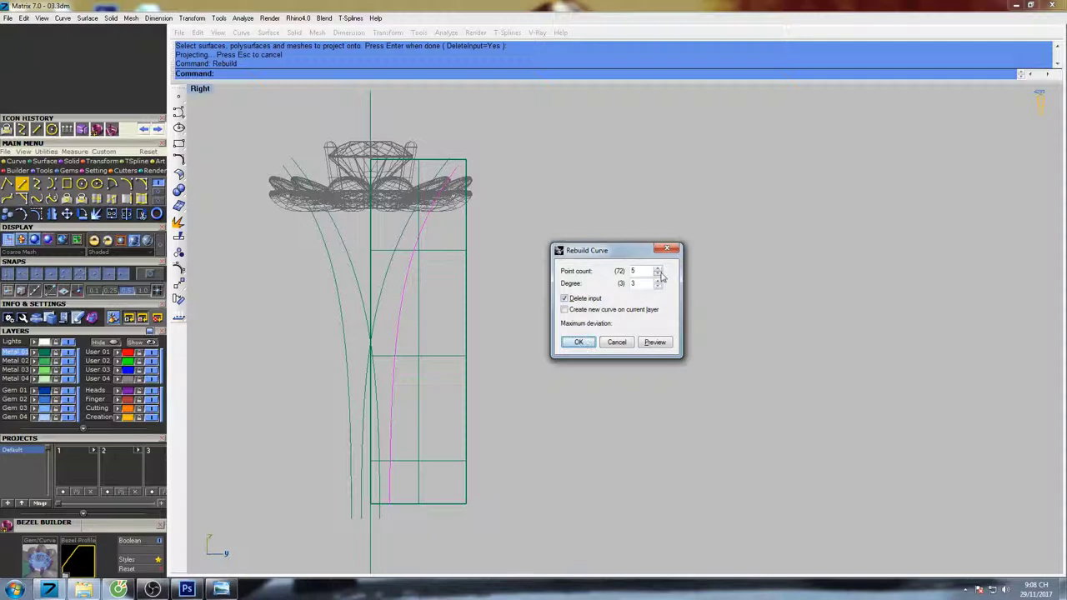
pyautogui.click(588, 346)
# - Delete the widened strip surface
pyautogui.moveTo(528, 271); pyautogui.dragTo(563, 305, button='right')
pyautogui.click(566, 242)
pyautogui.click(517, 293)
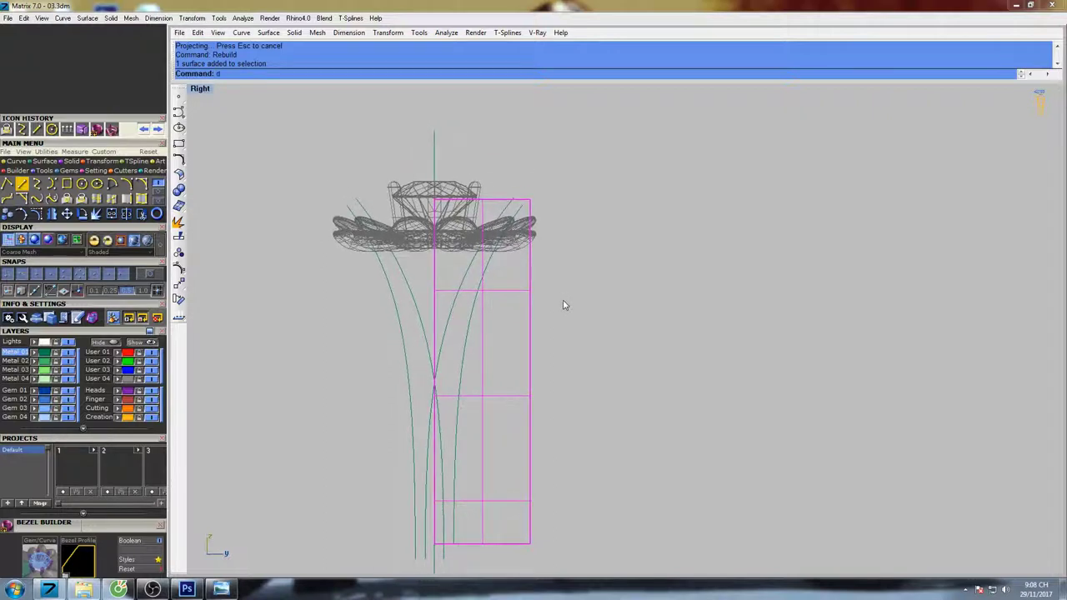
pyautogui.write('elete')
pyautogui.press('Return')
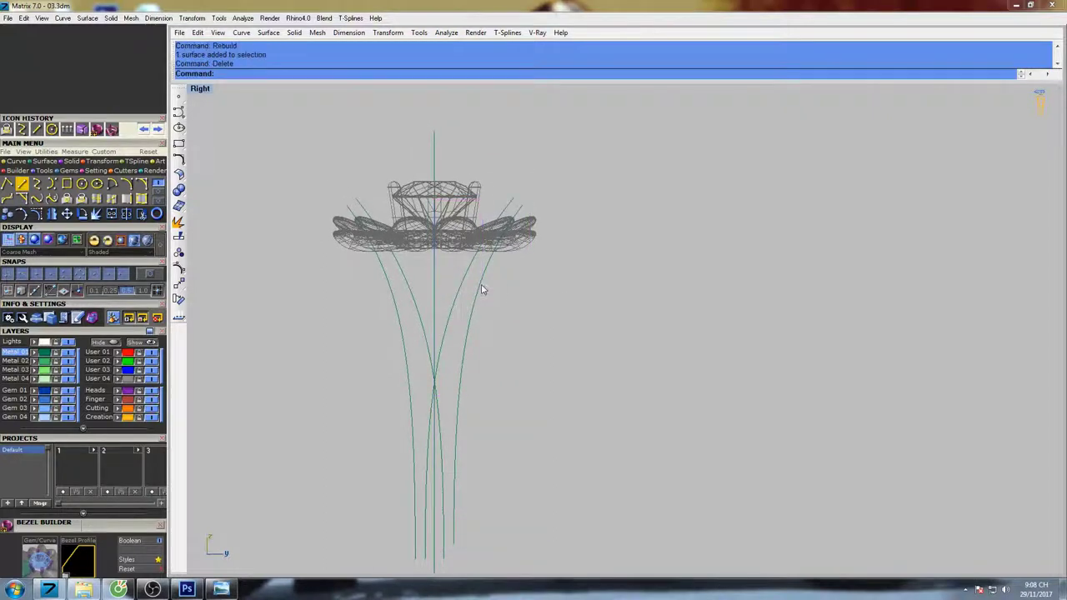
# - Examine the rebuilt curve against the flower head in the Perspective view and undo the deletion of the strip surface
pyautogui.moveTo(487, 289); pyautogui.dragTo(451, 293, button='right')
pyautogui.hotkey('ctrl', 'F4')
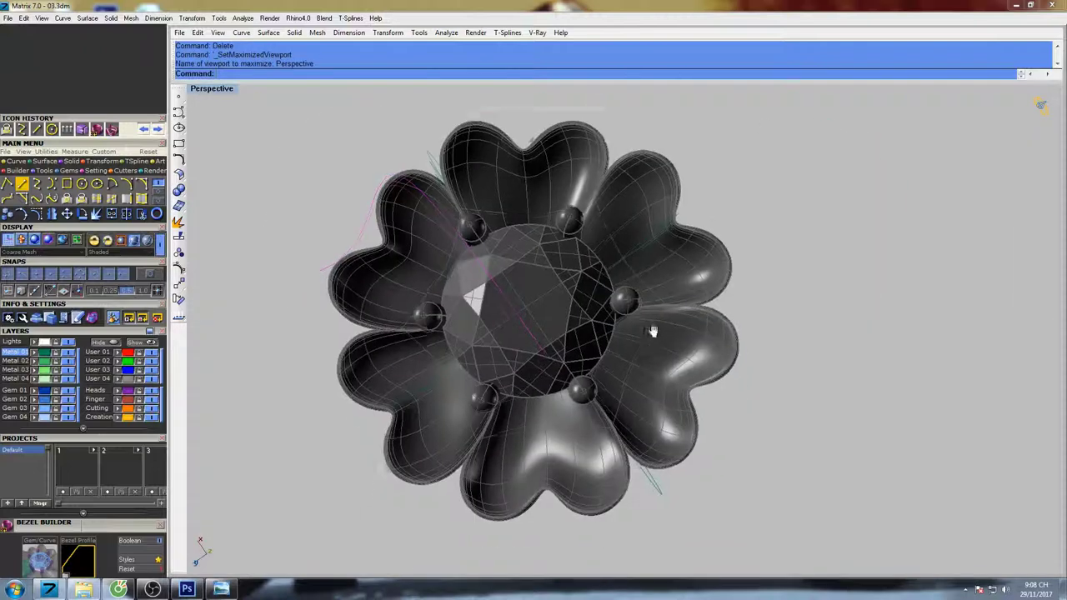
pyautogui.scroll(-6, 556, 361)
pyautogui.moveTo(653, 328); pyautogui.dragTo(648, 381, button='right')
pyautogui.scroll(6, 712, 358)
pyautogui.moveTo(712, 358); pyautogui.dragTo(539, 336, button='right')
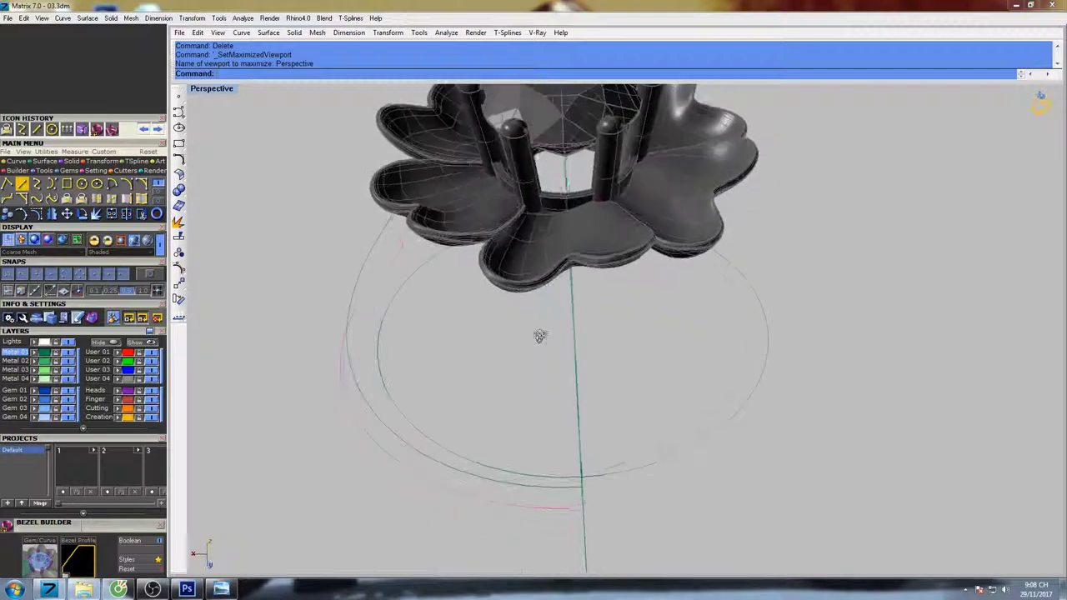
pyautogui.keyDown('shift'); pyautogui.moveTo(492, 298); pyautogui.dragTo(564, 331, button='right'); pyautogui.keyUp('shift')
pyautogui.hotkey('ctrl', 'z')
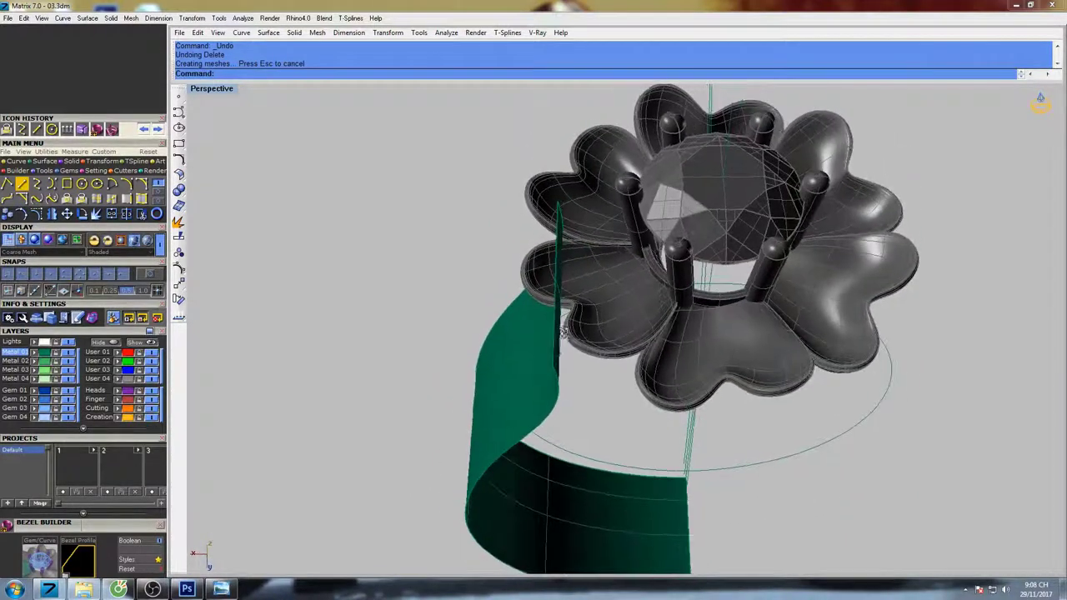
# - Select the strip surface rather than the overlapping curve in the Front view and turn on its control points
pyautogui.hotkey('ctrl', 'F2')
pyautogui.scroll(3, 504, 238)
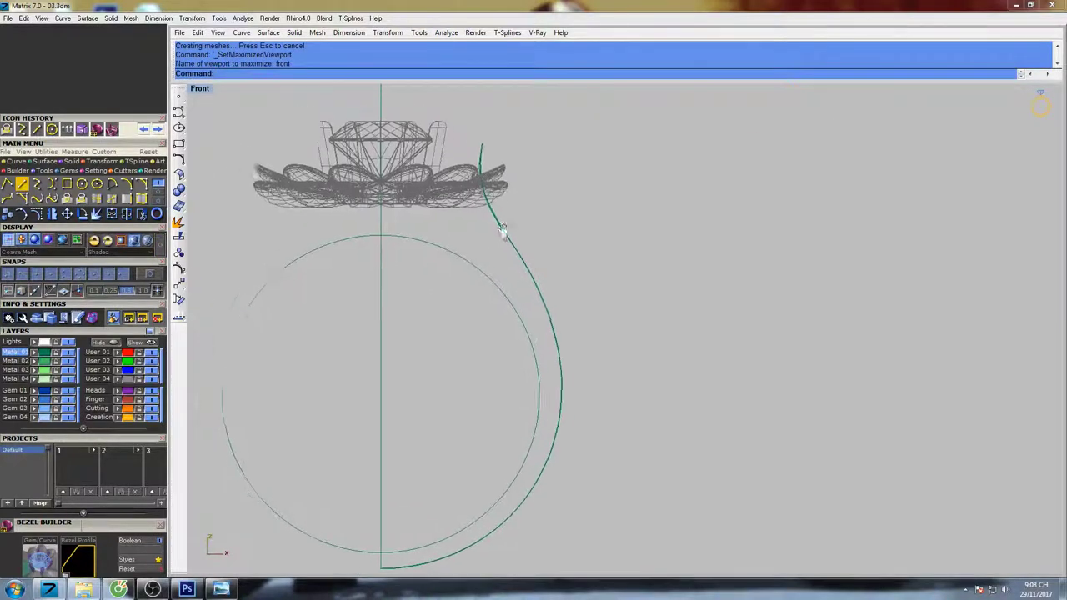
pyautogui.click(515, 246)
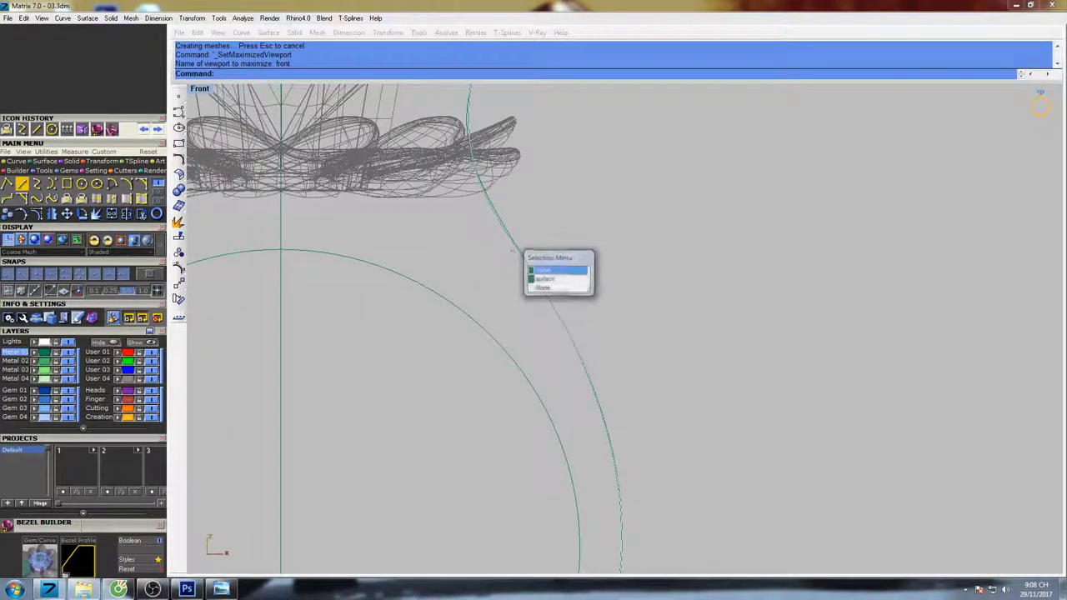
pyautogui.click(550, 280)
pyautogui.scroll(-6, 553, 225)
pyautogui.moveTo(553, 225); pyautogui.dragTo(558, 256, button='right')
pyautogui.press('F10')
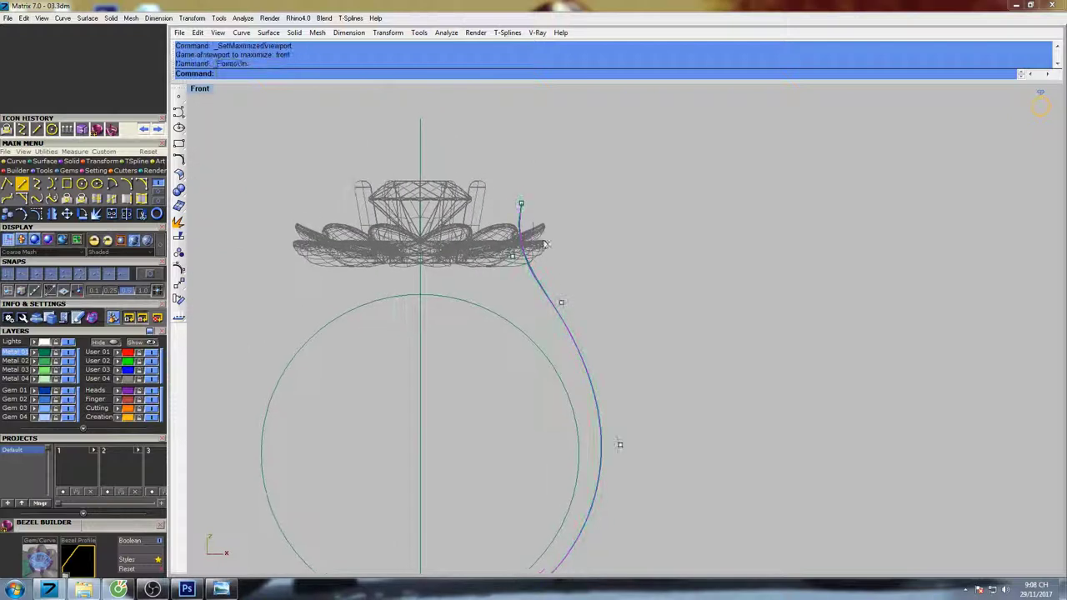
# - Move the strip's uppermost pair of control points inward toward the centre line by about 2.2 units
pyautogui.moveTo(529, 215); pyautogui.dragTo(530, 217)
pyautogui.moveTo(540, 225); pyautogui.dragTo(510, 238, button='right')
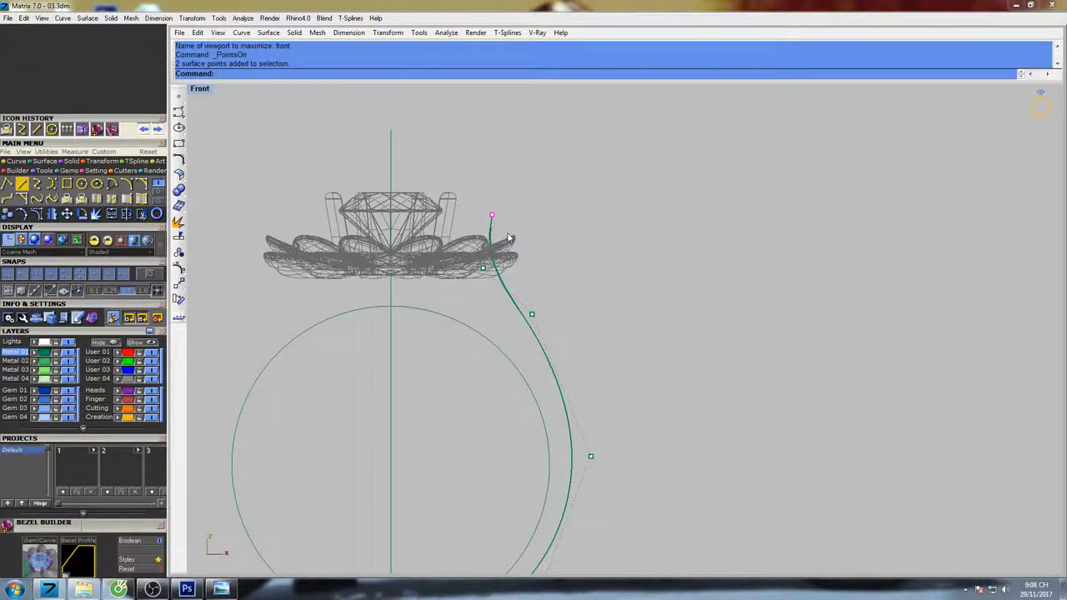
pyautogui.write('Move')
pyautogui.press('Return')
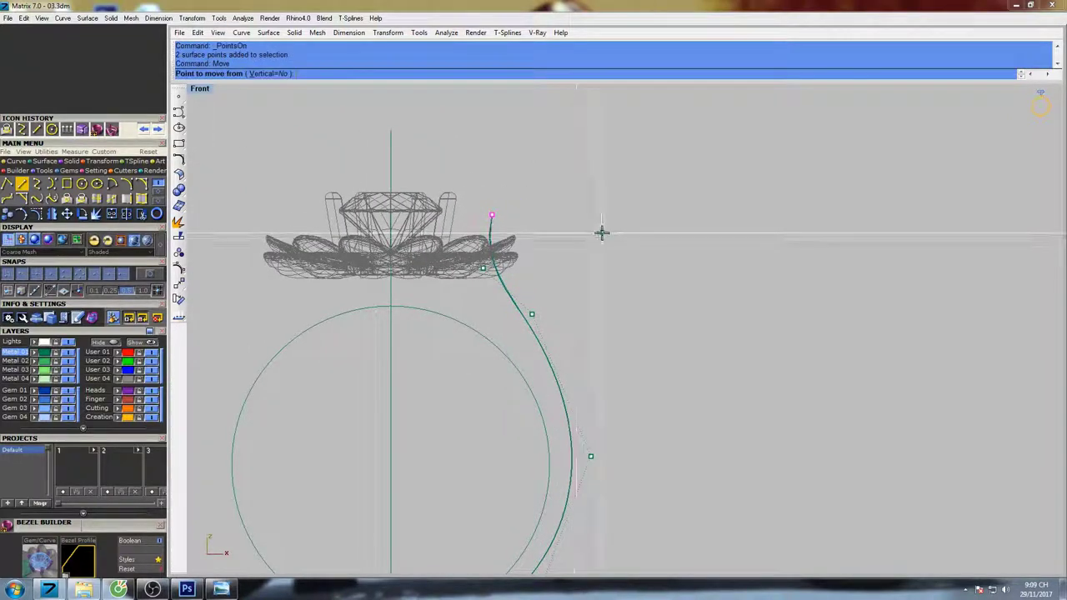
pyautogui.click(601, 231)
pyautogui.click(567, 234)
# - Move the strip's second pair of control points from the top inward in three moves of about 0.9, 0.3 and 0.2 units
pyautogui.moveTo(466, 289); pyautogui.dragTo(505, 257)
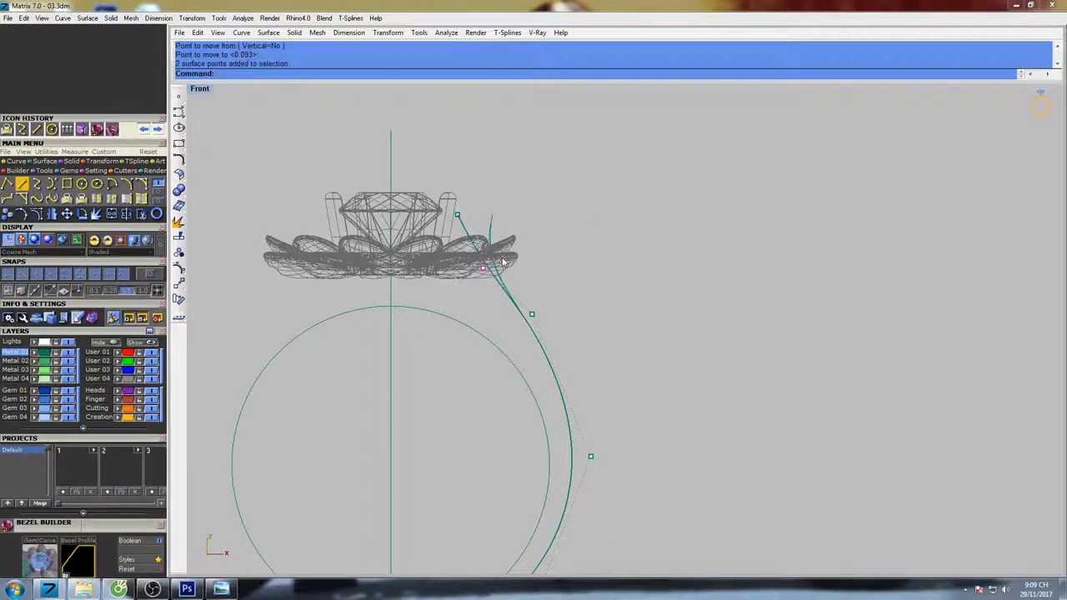
pyautogui.press('Return')
pyautogui.click(577, 238)
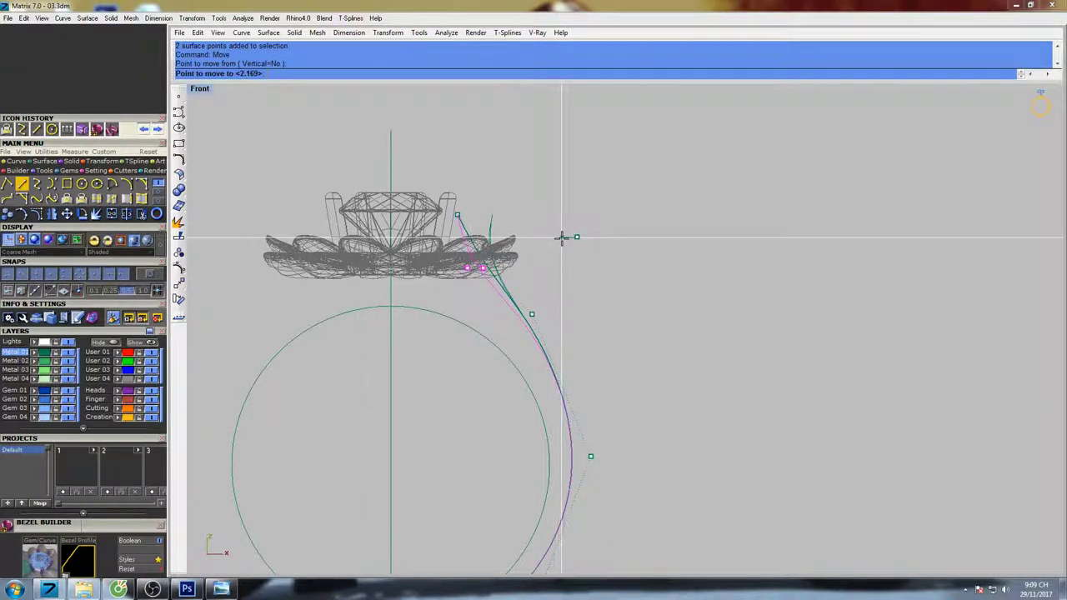
pyautogui.click(563, 238)
pyautogui.press('Return')
pyautogui.click(564, 238)
pyautogui.click(574, 238)
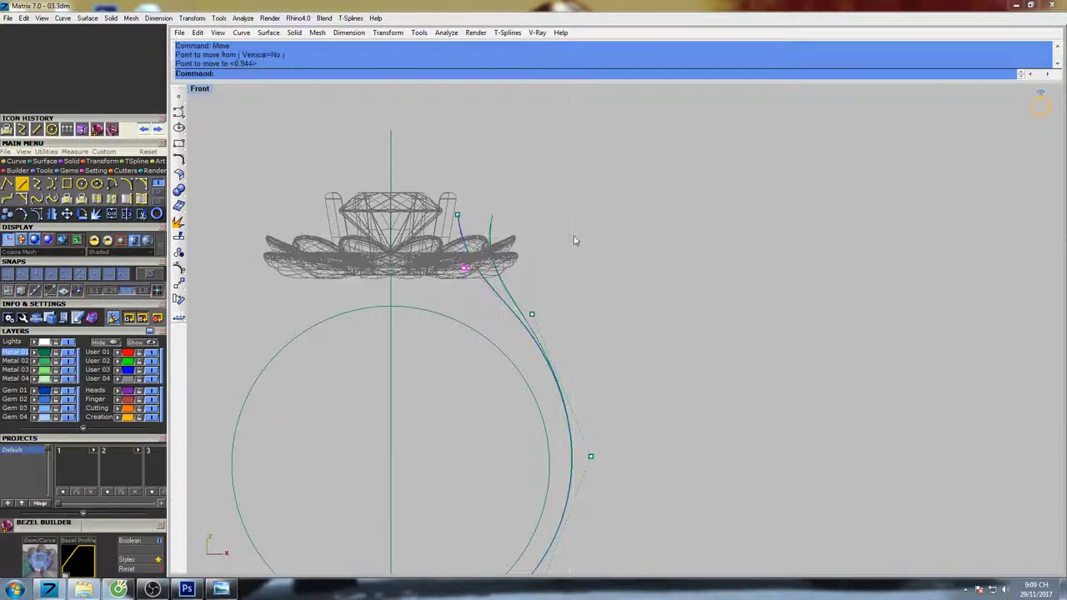
pyautogui.press('Return')
pyautogui.click(609, 249)
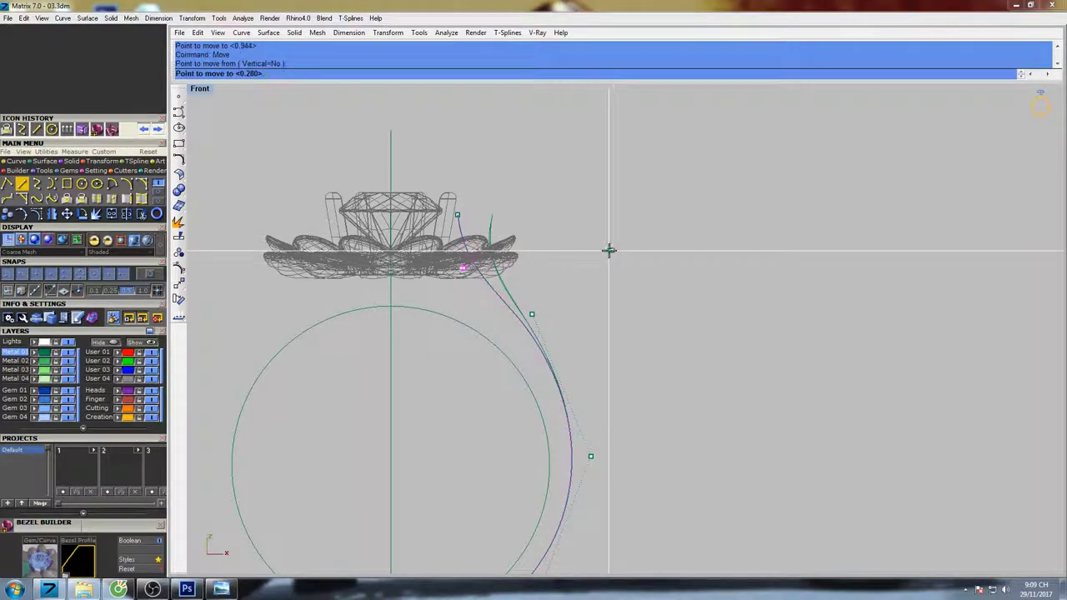
pyautogui.click(609, 250)
# - Nudge the strip's uppermost control points inward toward the prong by about 0.1 units
pyautogui.scroll(6, 461, 229)
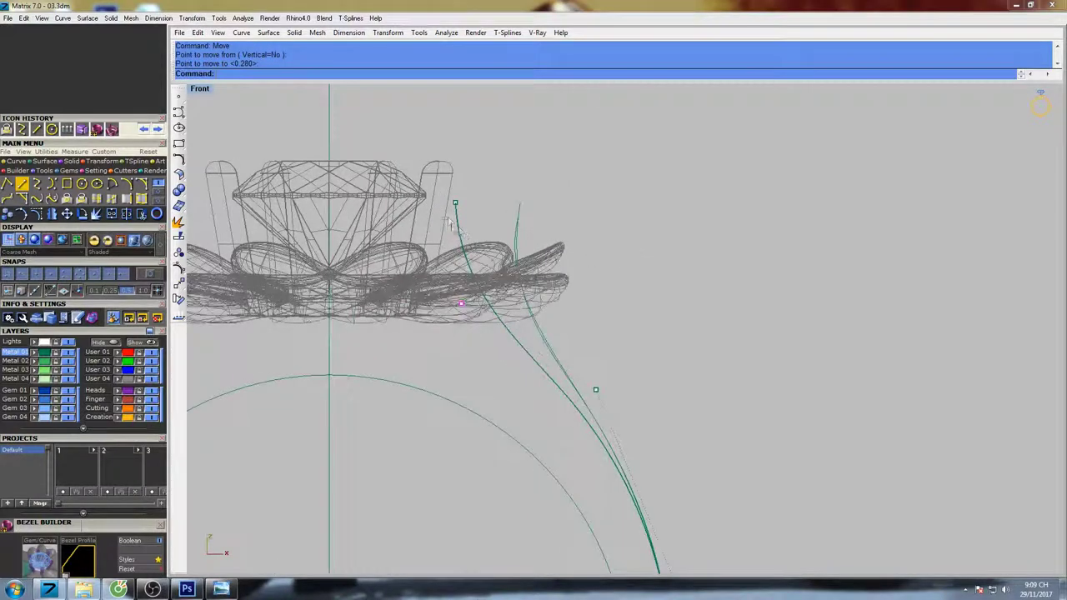
pyautogui.moveTo(442, 220); pyautogui.dragTo(466, 190)
pyautogui.press('Return')
pyautogui.click(517, 184)
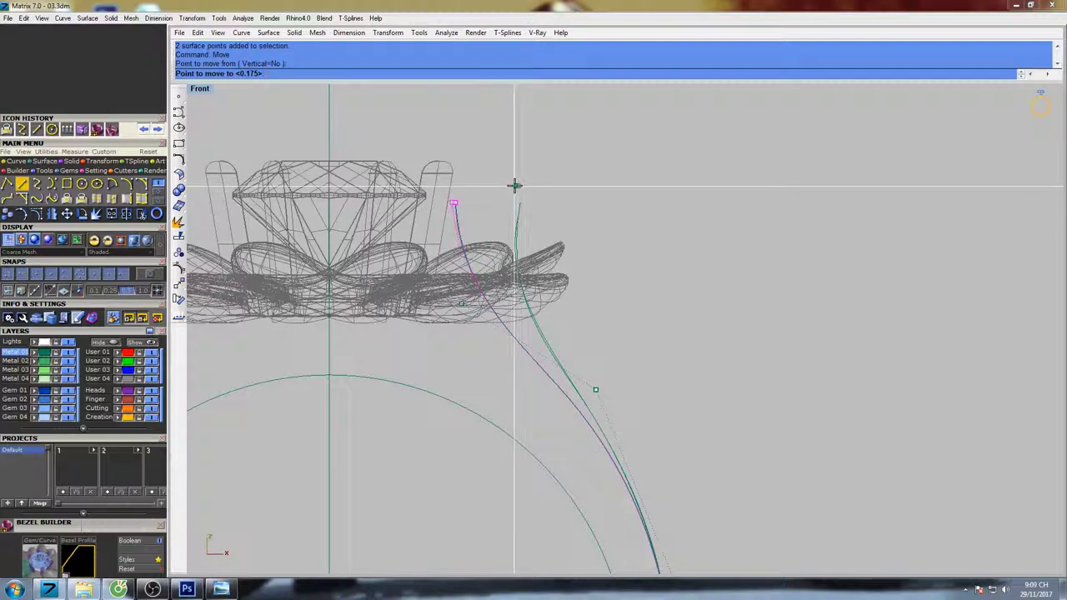
pyautogui.click(515, 184)
# - Nudge the second pair of control points inward by about 0.07 units and check the strip's shape in the Perspective view
pyautogui.moveTo(445, 318); pyautogui.dragTo(492, 291)
pyautogui.press('Return')
pyautogui.click(536, 266)
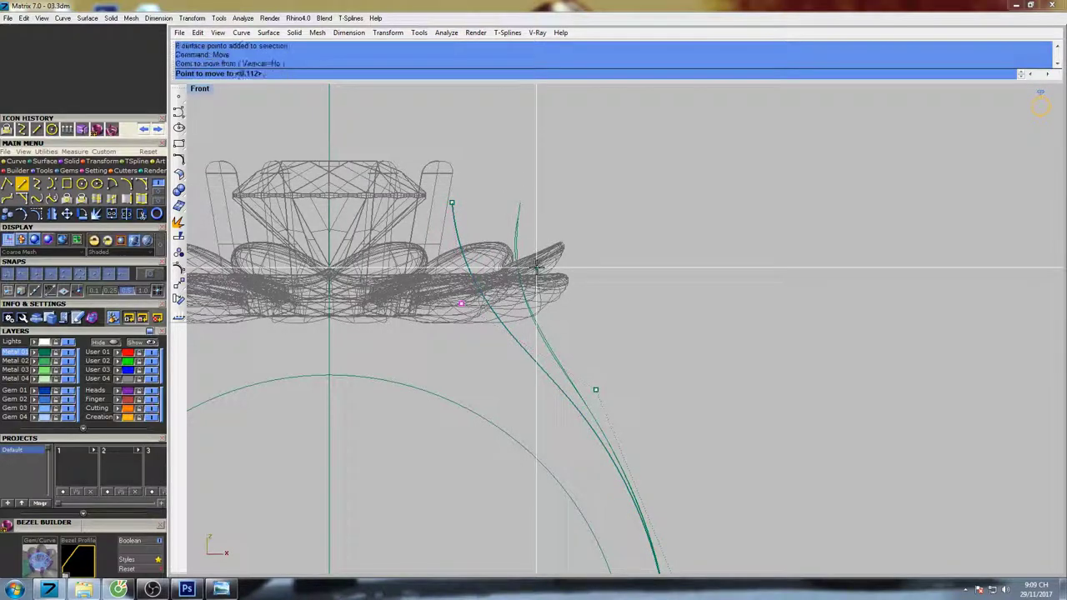
pyautogui.click(534, 267)
pyautogui.moveTo(565, 282); pyautogui.dragTo(542, 281, button='right')
pyautogui.hotkey('ctrl', 'F4')
pyautogui.moveTo(602, 344)
pyautogui.mouseDown(button='right')
pyautogui.moveTo(652, 300)
pyautogui.moveTo(660, 266)
pyautogui.moveTo(648, 269)
pyautogui.mouseUp(button='right')
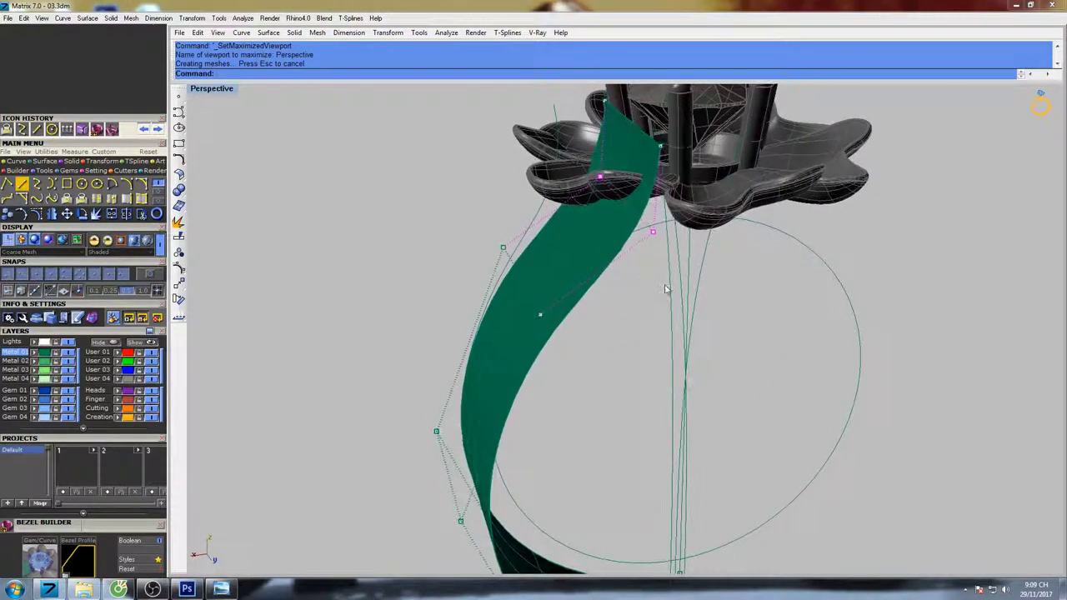
# - Move the strip's uppermost control points back outward, away from the prong, by about 0.5 units in the Front view
pyautogui.hotkey('ctrl', 'F2')
pyautogui.moveTo(420, 189); pyautogui.dragTo(441, 218)
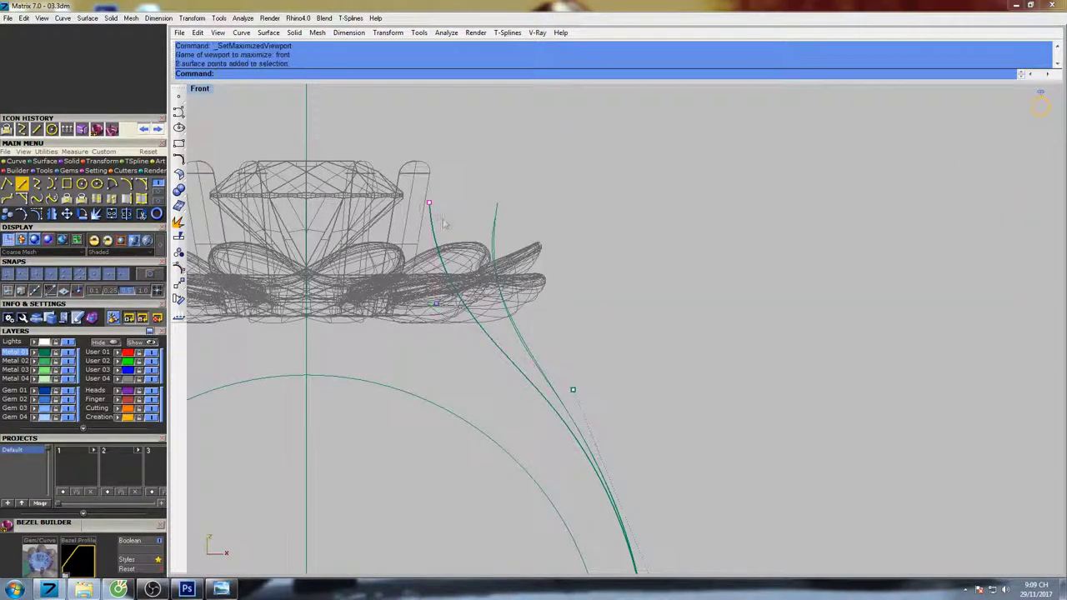
pyautogui.moveTo(449, 221); pyautogui.dragTo(426, 226, button='right')
pyautogui.write('Move')
pyautogui.press('Return')
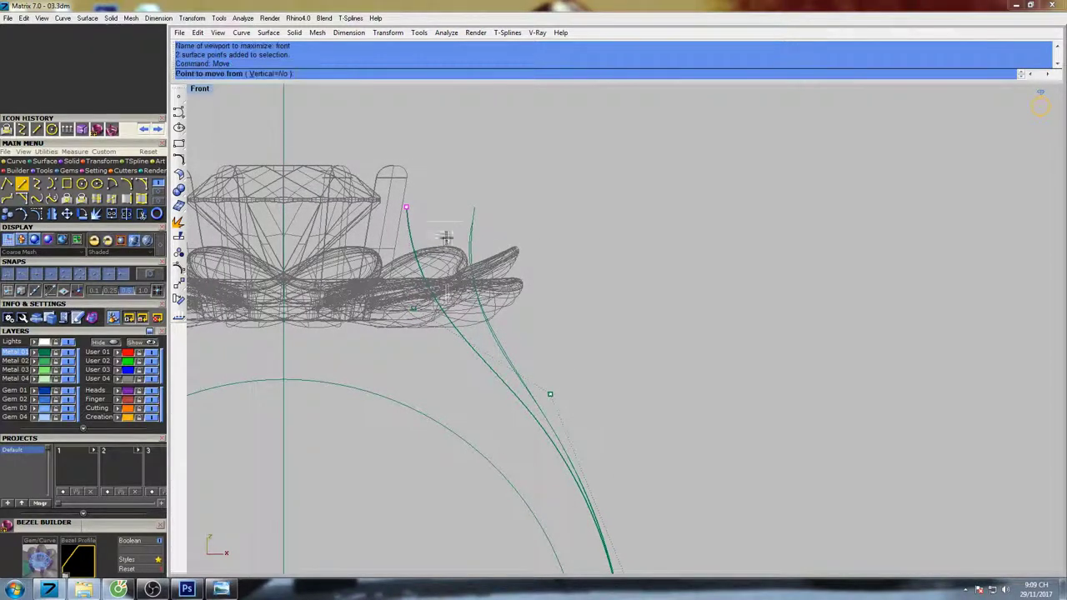
pyautogui.click(472, 209)
pyautogui.click(487, 209)
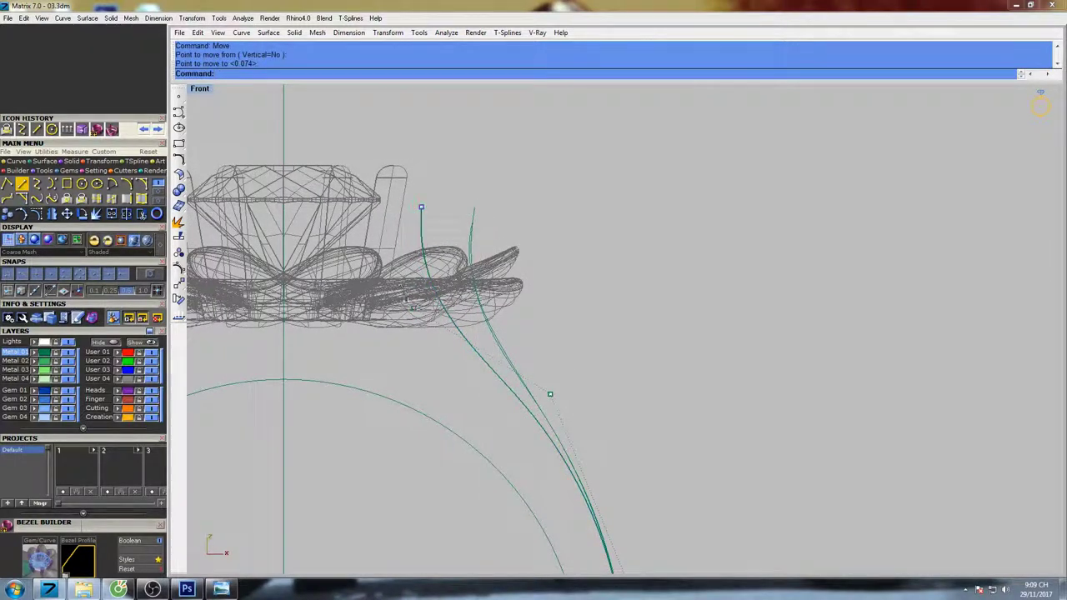
# - Move the strip's second pair of control points from the top slightly outward
pyautogui.moveTo(399, 294); pyautogui.dragTo(433, 323)
pyautogui.rightClick(476, 329)
pyautogui.click(534, 299)
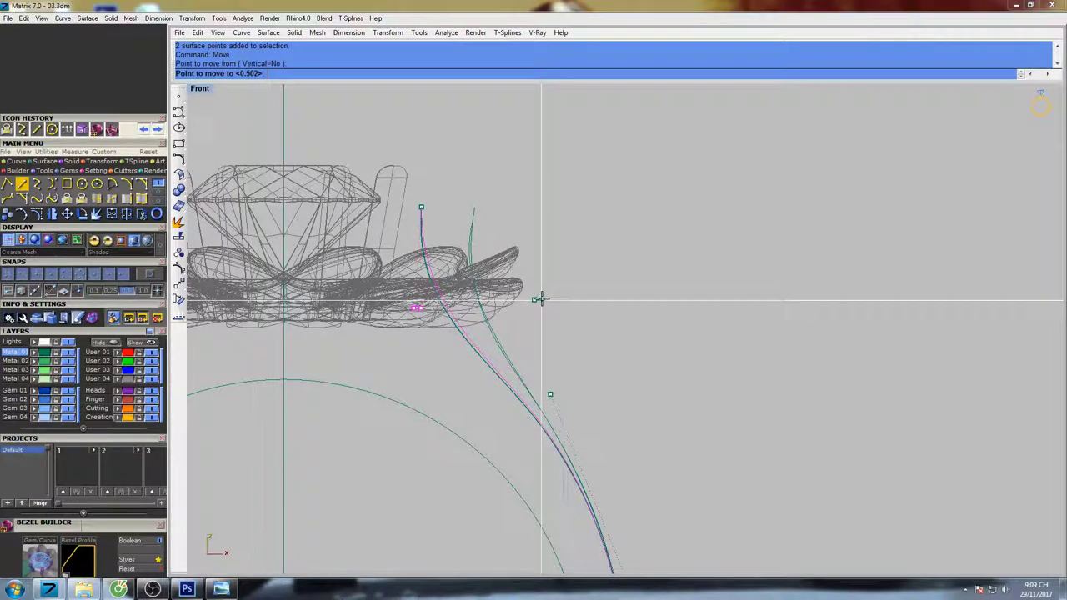
pyautogui.click(541, 298)
pyautogui.scroll(-3, 538, 267)
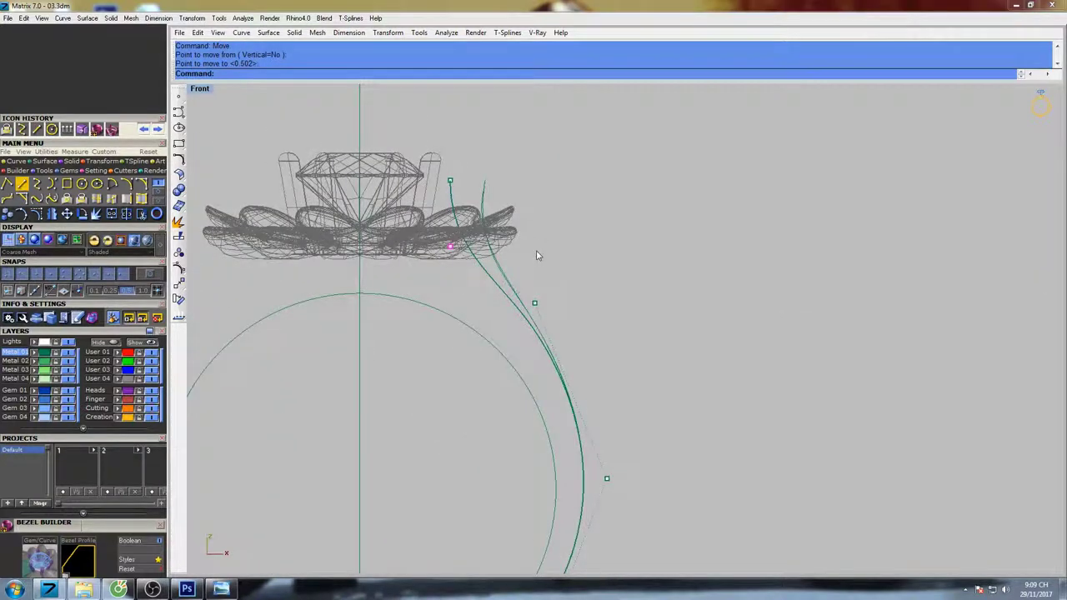
pyautogui.scroll(2, 517, 271)
pyautogui.moveTo(545, 256); pyautogui.dragTo(524, 269, button='right')
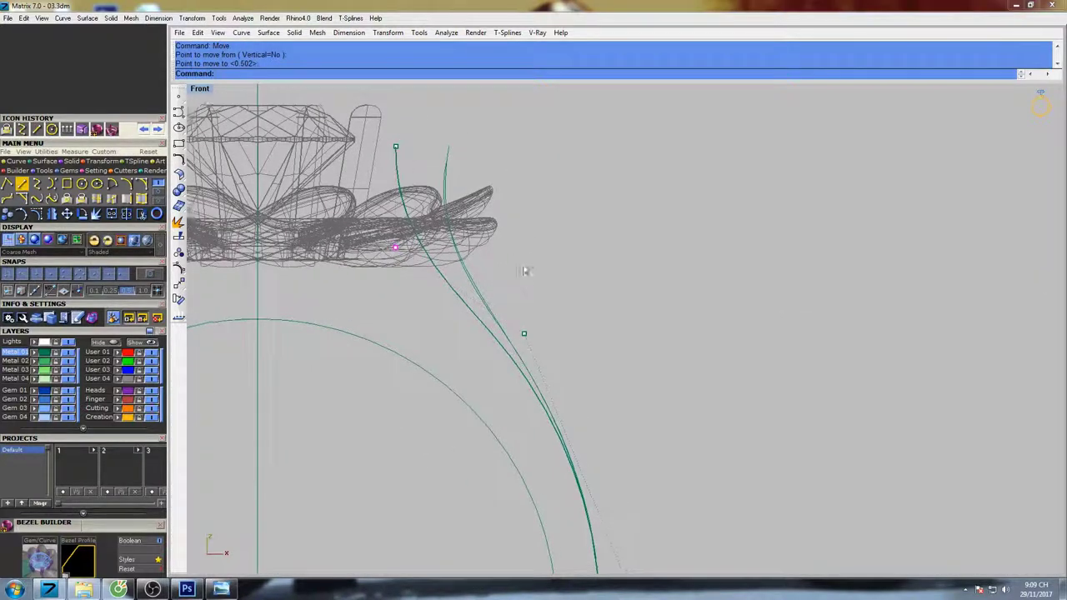
# - Delete the outdated projected curve in the Perspective view and return to the Right view
pyautogui.hotkey('ctrl', 'F4')
pyautogui.moveTo(575, 307)
pyautogui.mouseDown(button='right')
pyautogui.moveTo(615, 317)
pyautogui.moveTo(653, 284)
pyautogui.moveTo(642, 296)
pyautogui.moveTo(631, 305)
pyautogui.moveTo(638, 243)
pyautogui.moveTo(724, 236)
pyautogui.moveTo(646, 305)
pyautogui.moveTo(600, 243)
pyautogui.moveTo(622, 248)
pyautogui.moveTo(601, 258)
pyautogui.moveTo(629, 294)
pyautogui.mouseUp(button='right')
pyautogui.hotkey('ctrl', 'F3')
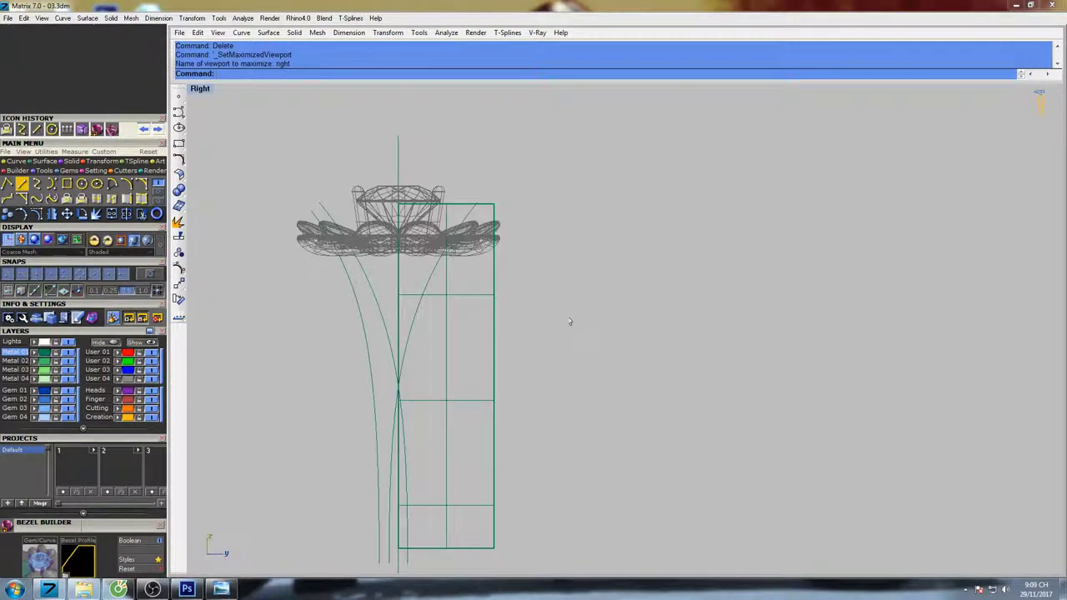
pyautogui.scroll(-1, 558, 317)
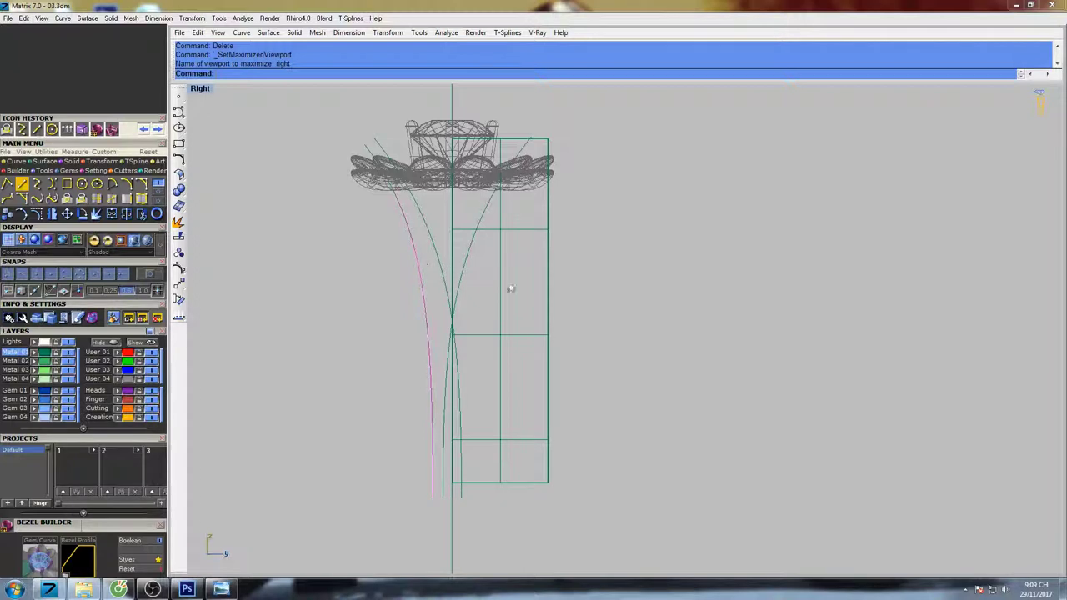
# - Mirror the outer flared side curve across the vertical axis through the origin (0) in the Right view, keeping the original
pyautogui.moveTo(511, 289); pyautogui.dragTo(506, 290, button='right')
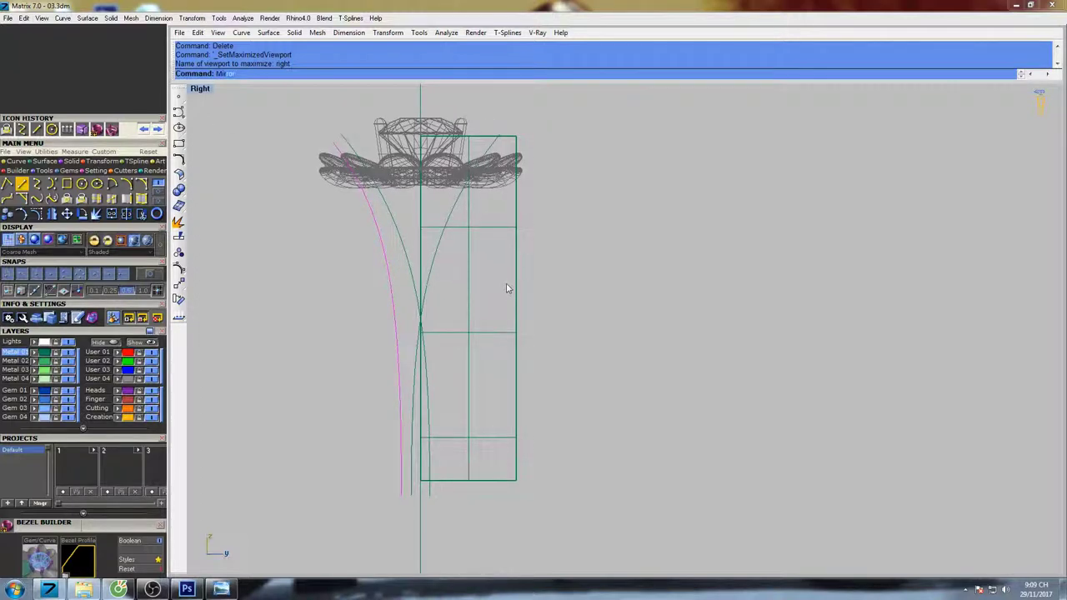
pyautogui.write('ror')
pyautogui.press('Return')
pyautogui.write('0')
pyautogui.press('Return')
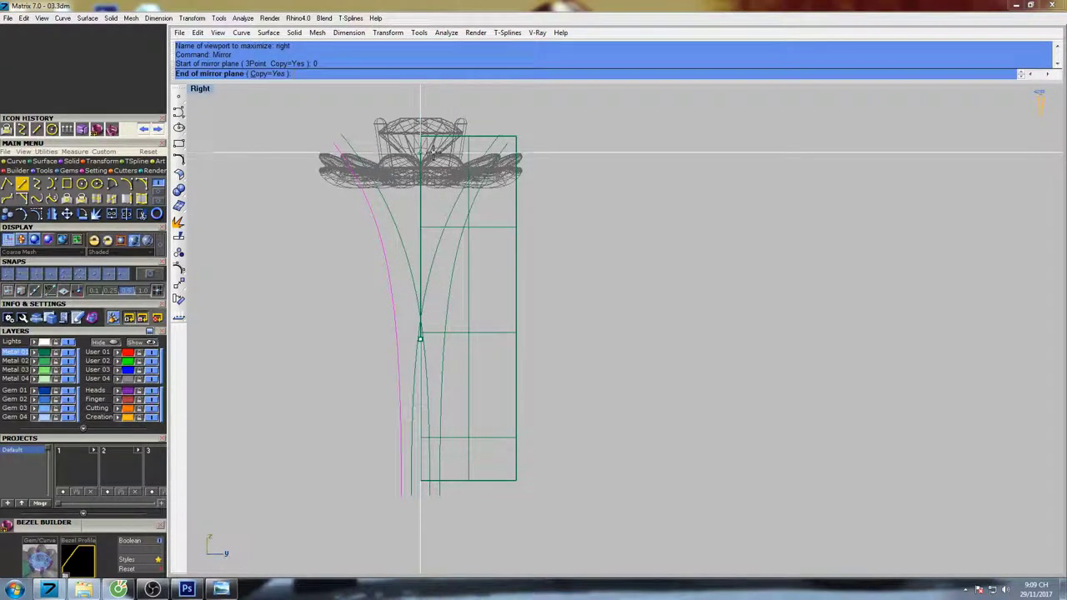
pyautogui.click(433, 152)
pyautogui.moveTo(503, 260); pyautogui.dragTo(498, 291, button='right')
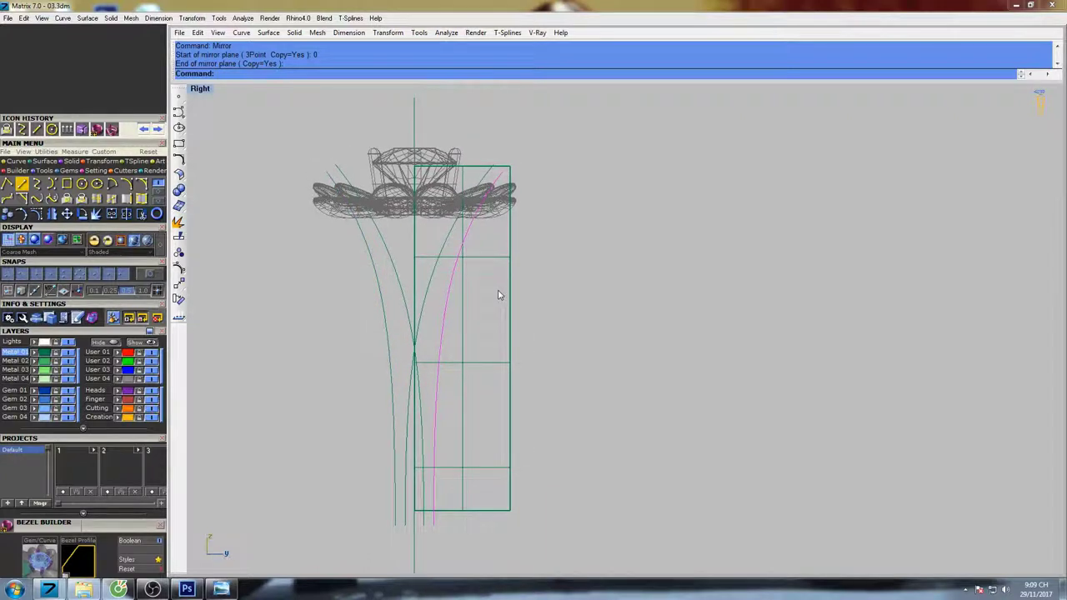
# - Project the mirrored curve onto the strip surface, deleting the input curve, and rebuild the projected curve
pyautogui.press('BackSpace')
pyautogui.click(83, 199)
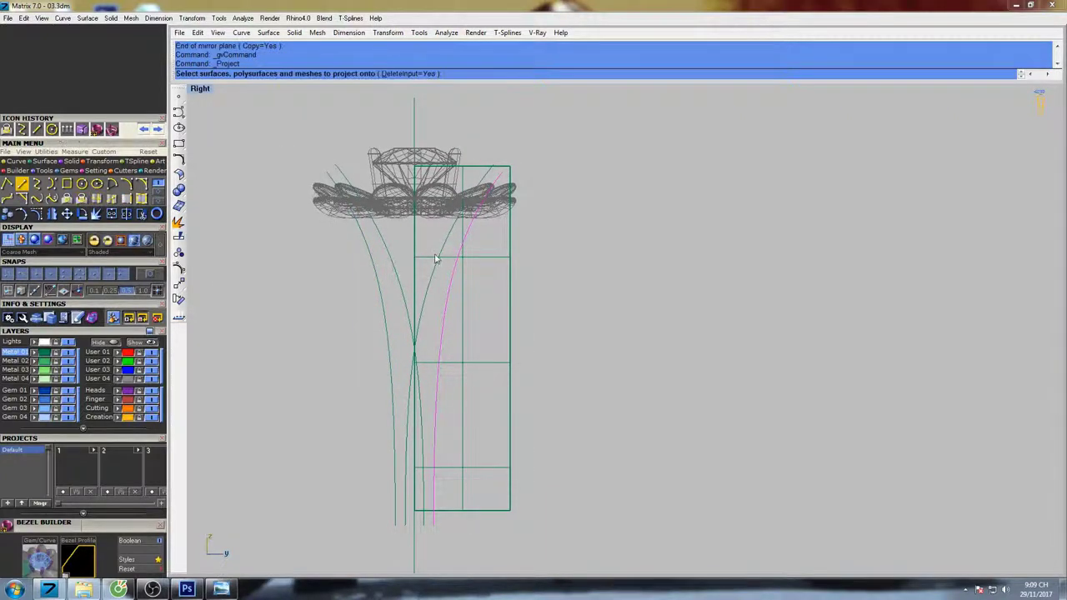
pyautogui.click(484, 260)
pyautogui.press('Return')
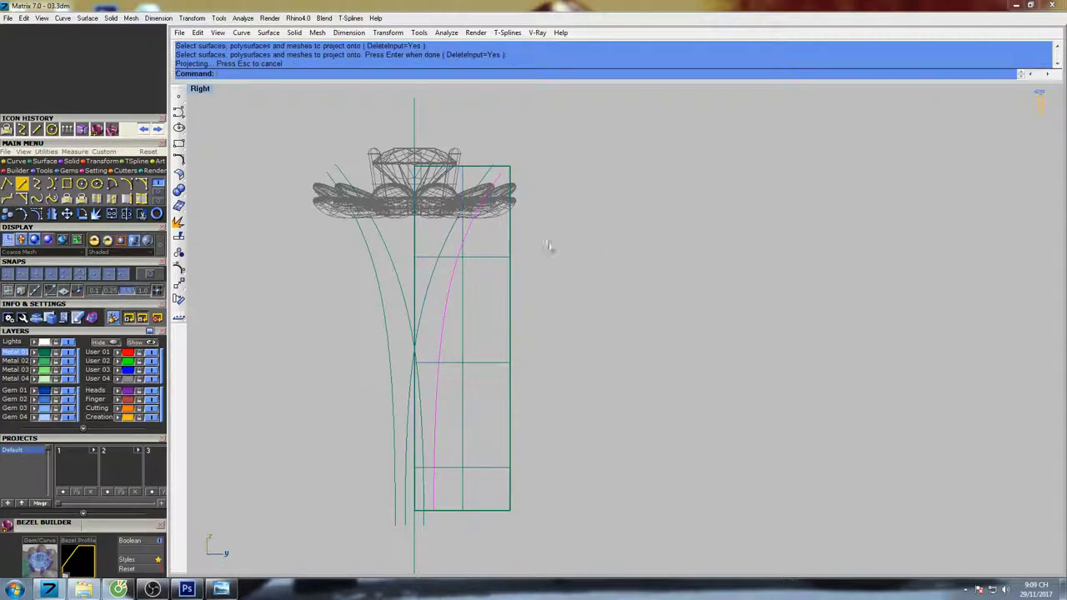
pyautogui.moveTo(549, 245); pyautogui.dragTo(524, 239, button='right')
pyautogui.write('Reb')
pyautogui.press('Return')
pyautogui.press('Return')
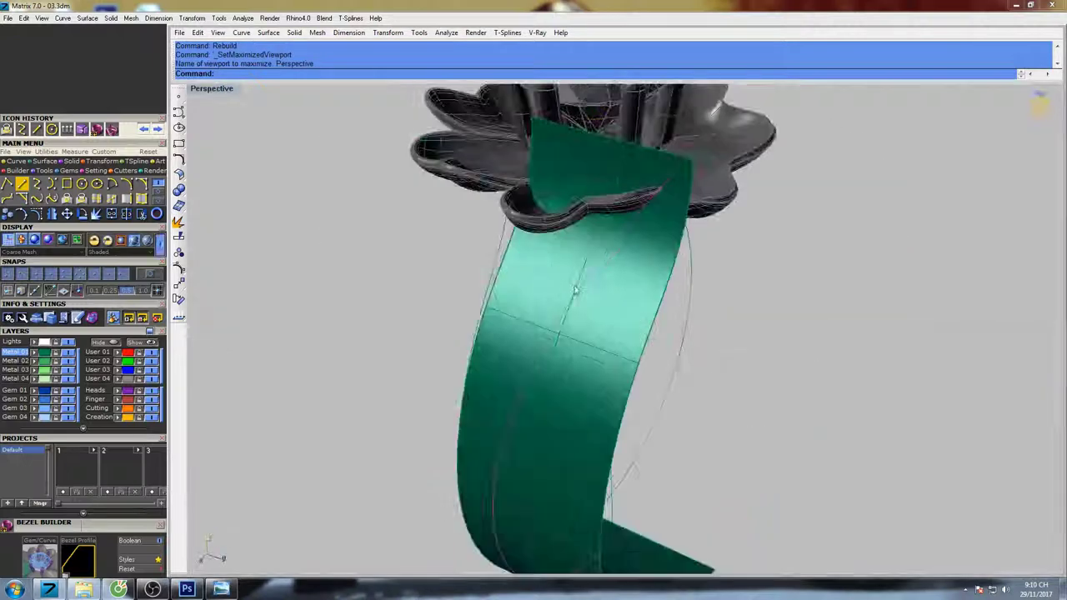
# - Hide the strip surface and the leftover flat side-view curves in the Perspective view, keeping the projected curve displayed
pyautogui.moveTo(577, 291); pyautogui.dragTo(551, 291, button='right')
pyautogui.click(586, 278)
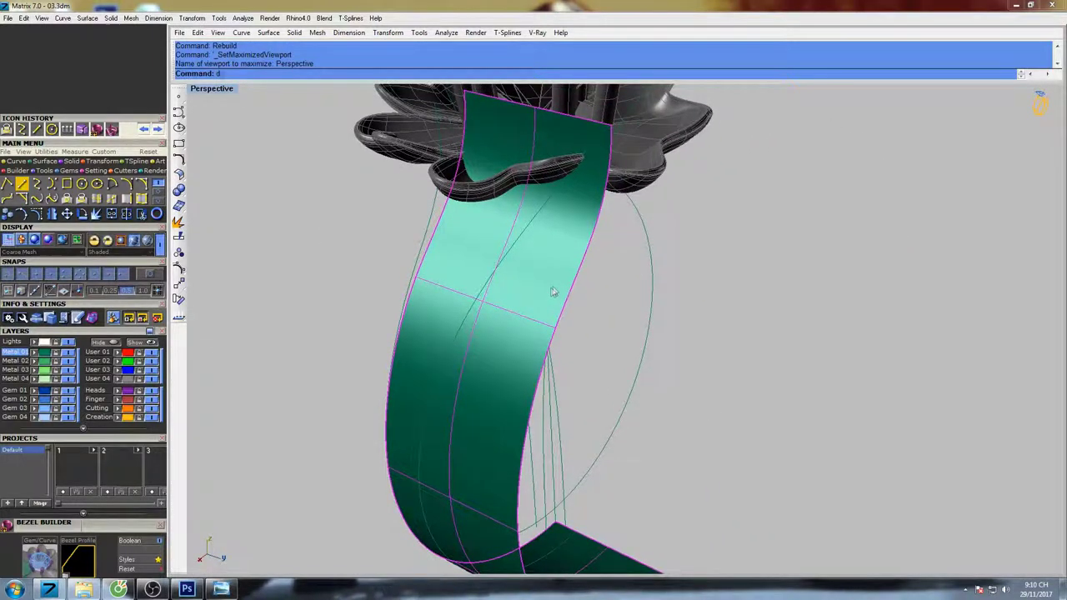
pyautogui.press('Escape')
pyautogui.moveTo(558, 284); pyautogui.dragTo(638, 236, button='right')
pyautogui.write('Hide')
pyautogui.press('Return')
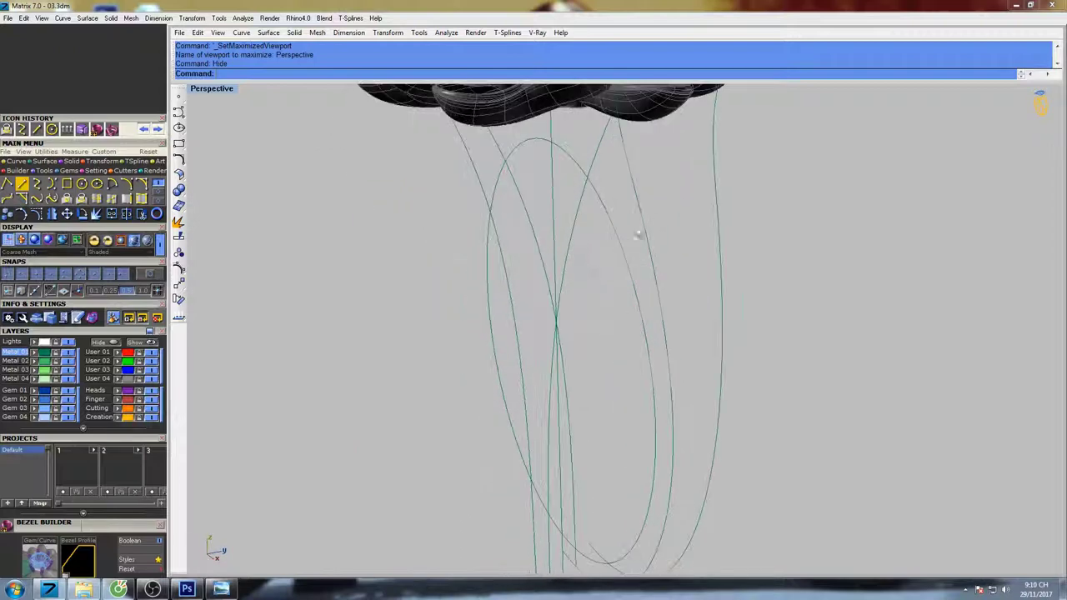
pyautogui.keyDown('shift'); pyautogui.click(543, 261); pyautogui.keyUp('shift')
pyautogui.rightClick(585, 269)
pyautogui.moveTo(615, 275); pyautogui.dragTo(575, 287, button='right')
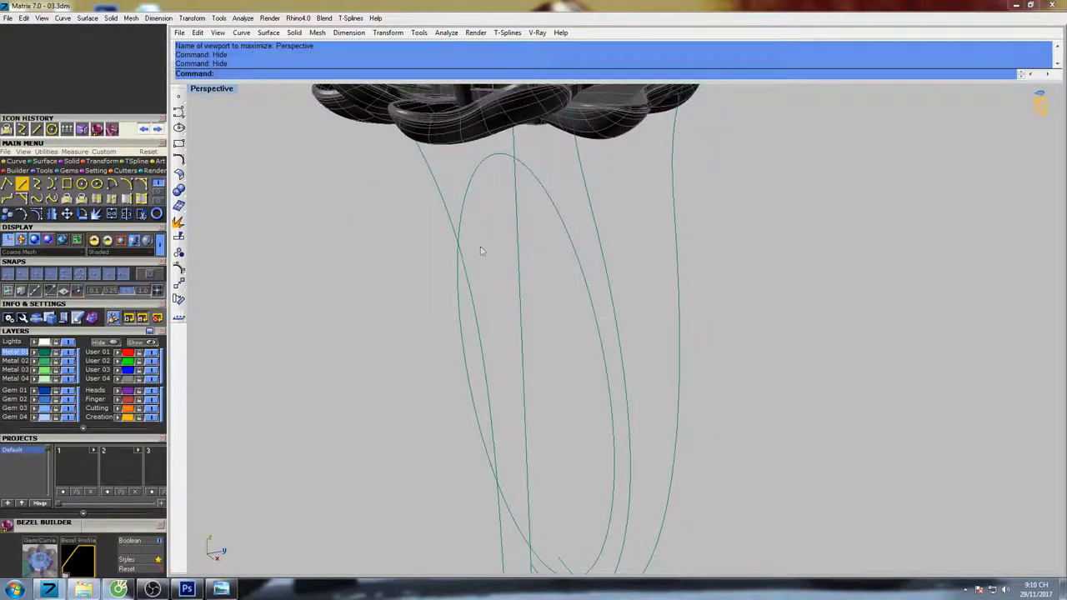
pyautogui.click(453, 228)
pyautogui.moveTo(506, 261); pyautogui.dragTo(544, 261, button='right')
pyautogui.rightClick(525, 281)
# - Mirror the projected flared curve across the vertical axis from origin 0 in the Right view, keeping the original
pyautogui.moveTo(640, 308); pyautogui.dragTo(446, 275, button='right')
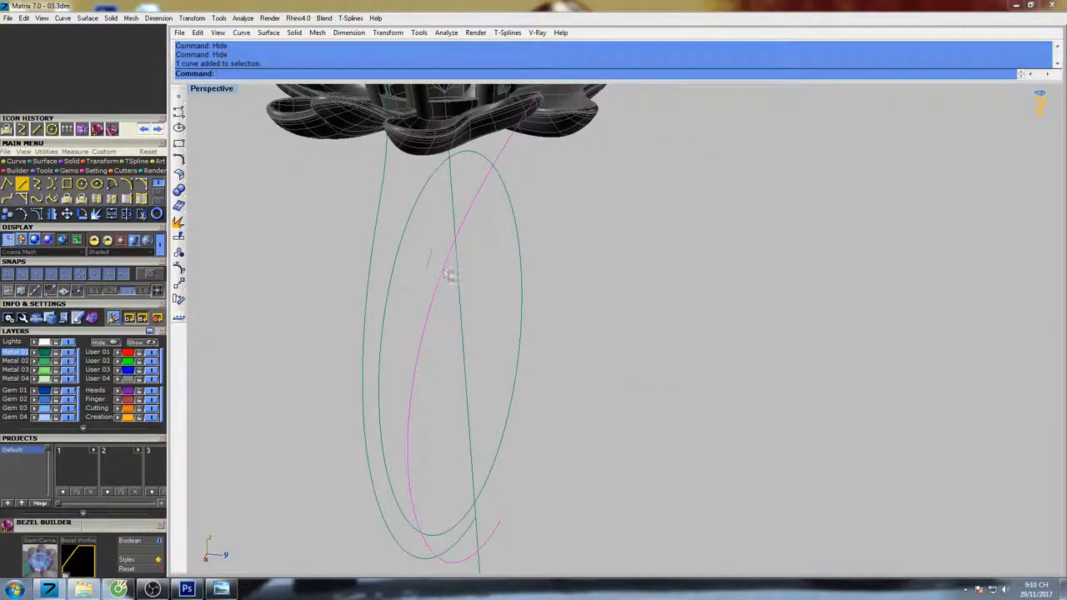
pyautogui.scroll(-3, 500, 278)
pyautogui.hotkey('ctrl', 'F3')
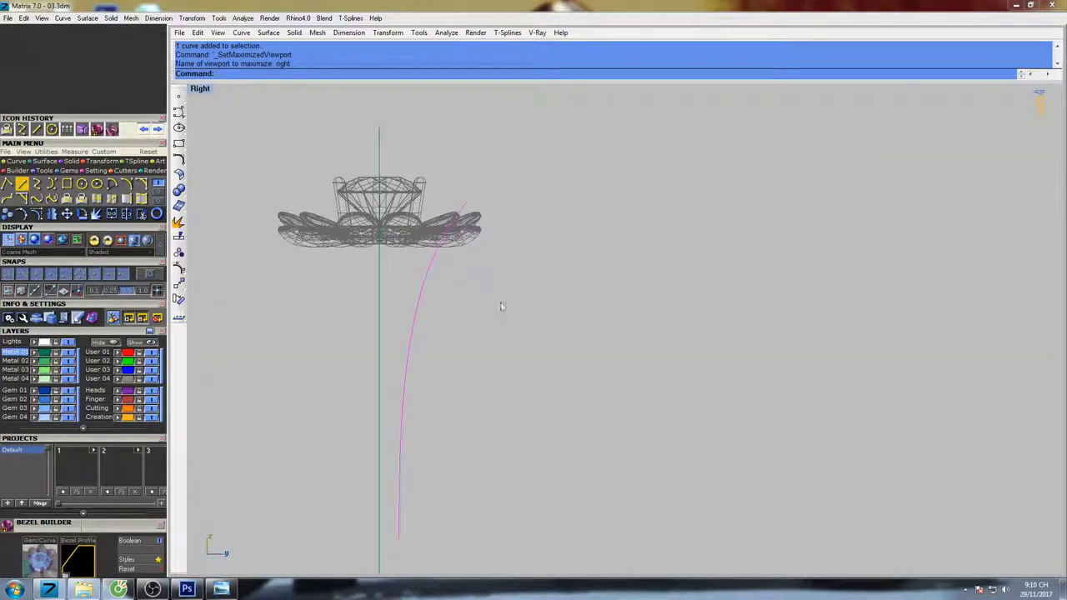
pyautogui.scroll(-3, 501, 307)
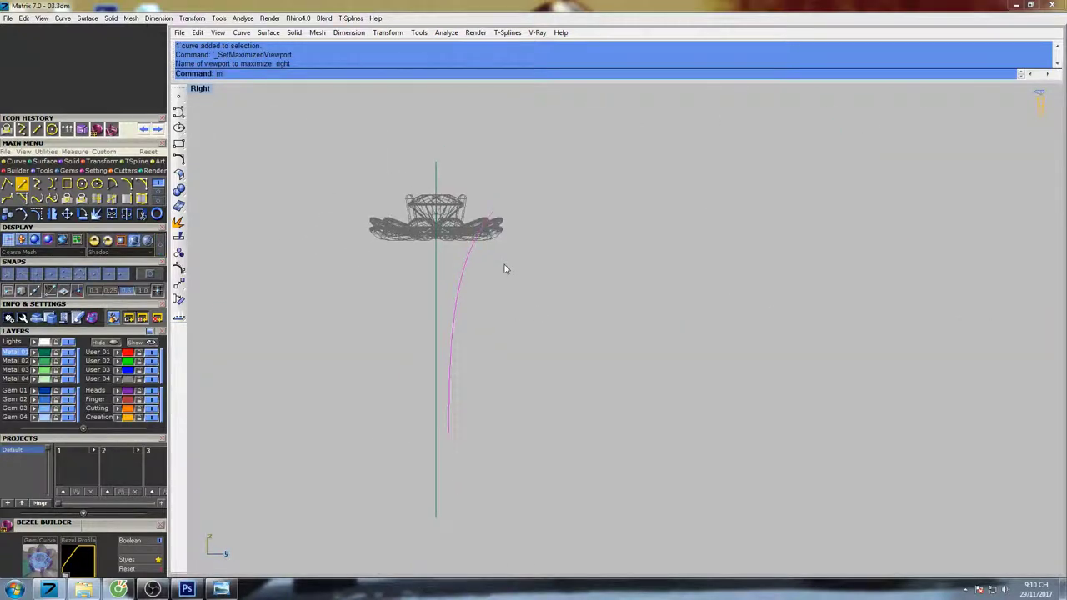
pyautogui.press('Return')
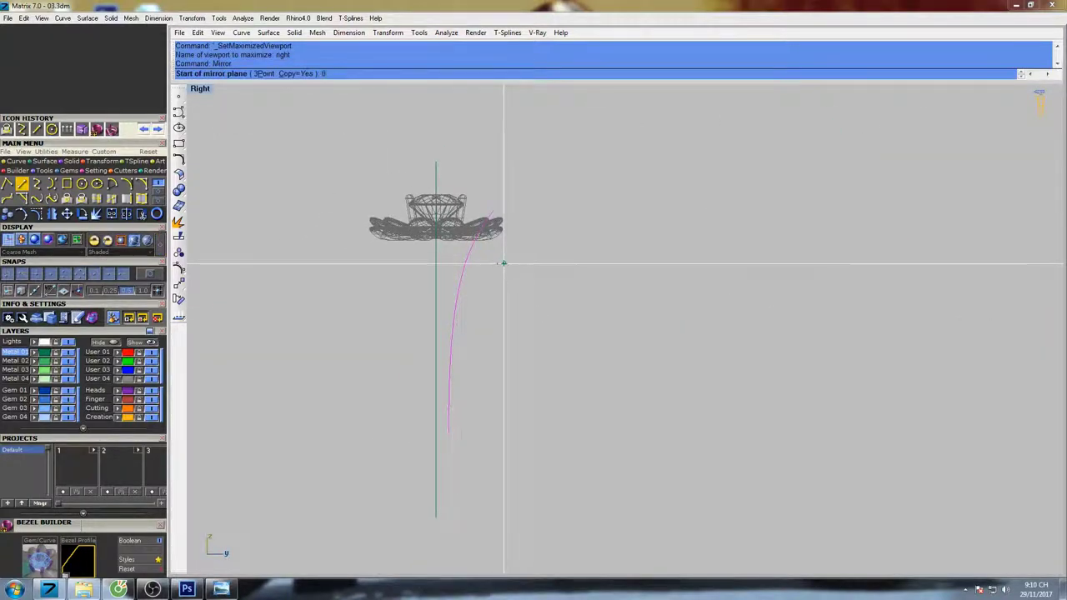
pyautogui.press('Return')
pyautogui.click(439, 147)
# - Delete the straight vertical centre line, and lock the finger circle and the central shank curve
pyautogui.moveTo(529, 231); pyautogui.dragTo(518, 298, button='right')
pyautogui.hotkey('ctrl', 'F4')
pyautogui.press('Return')
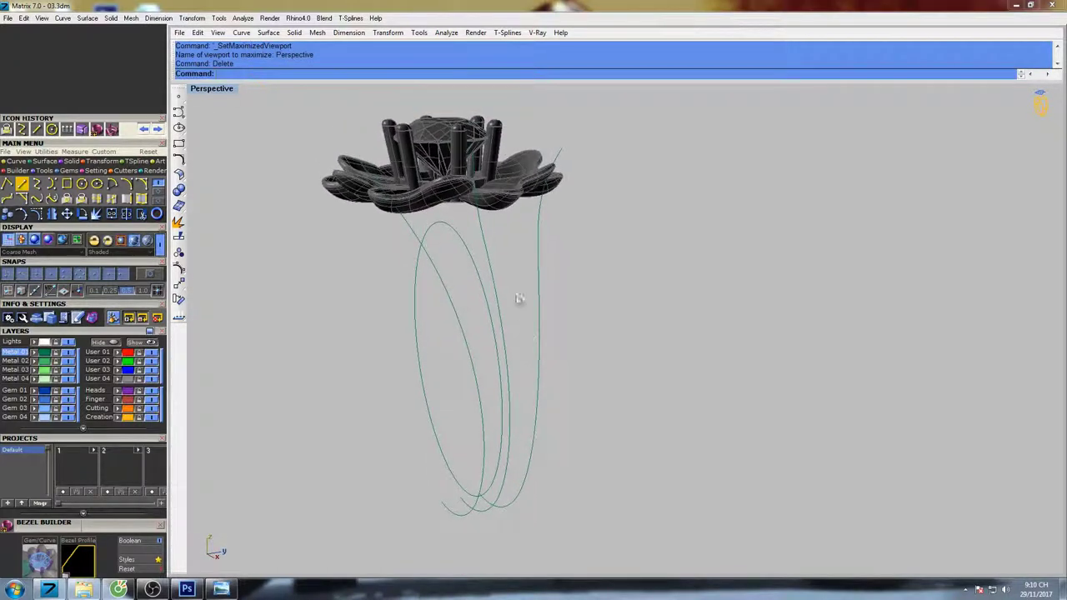
pyautogui.moveTo(512, 283); pyautogui.dragTo(478, 305)
pyautogui.keyDown('shift'); pyautogui.moveTo(534, 310); pyautogui.dragTo(502, 319, button='right'); pyautogui.keyUp('shift')
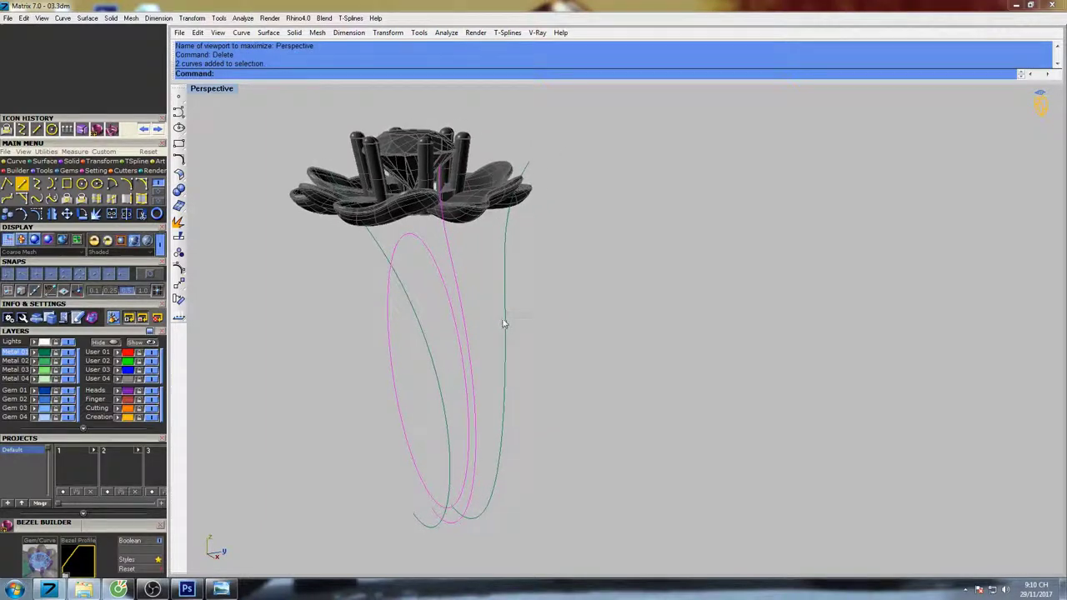
pyautogui.write('lo')
pyautogui.press('Return')
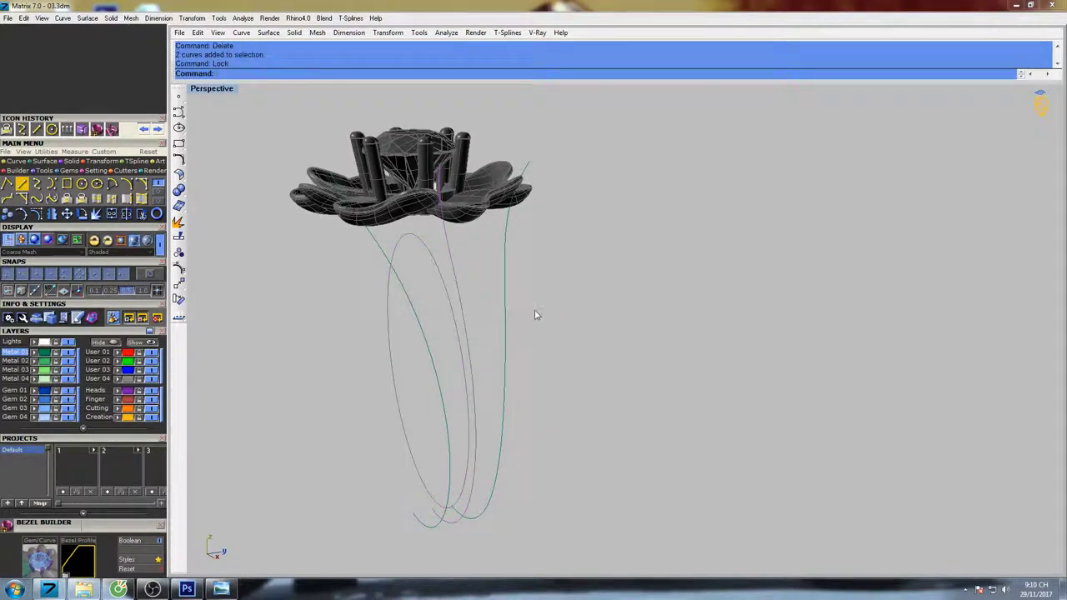
# - Draw a horizontal BothSides line centred on the origin in the Right view, crossing both flared curves
pyautogui.click(503, 325)
pyautogui.click(430, 355)
pyautogui.moveTo(535, 362); pyautogui.dragTo(519, 325, button='right')
pyautogui.hotkey('ctrl', 'F3')
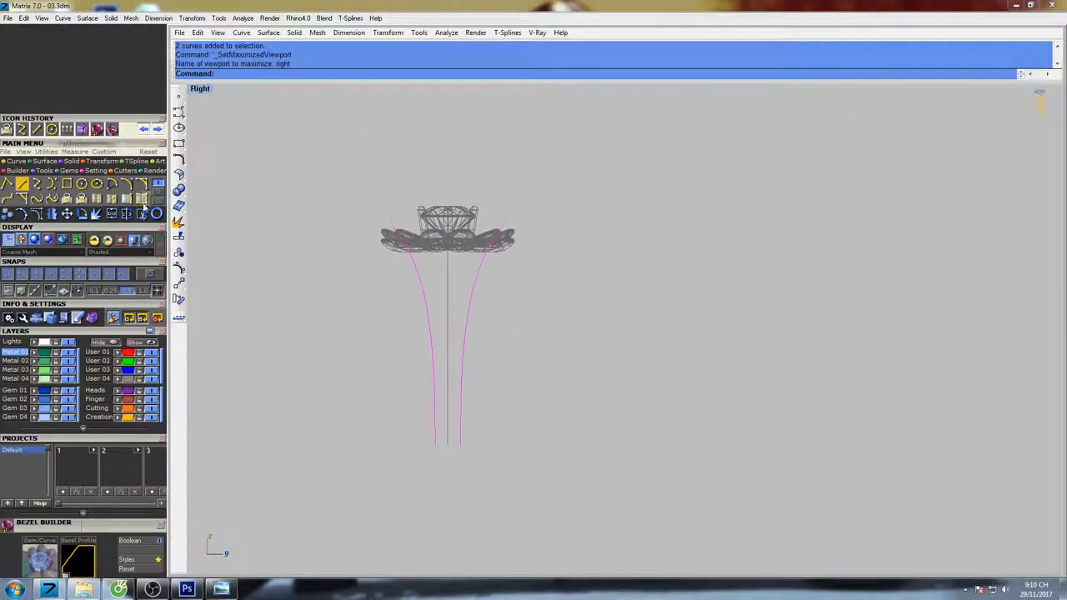
pyautogui.click(23, 185)
pyautogui.moveTo(528, 317); pyautogui.dragTo(490, 322, button='right')
pyautogui.click(419, 351)
pyautogui.click(236, 73)
pyautogui.click(517, 312)
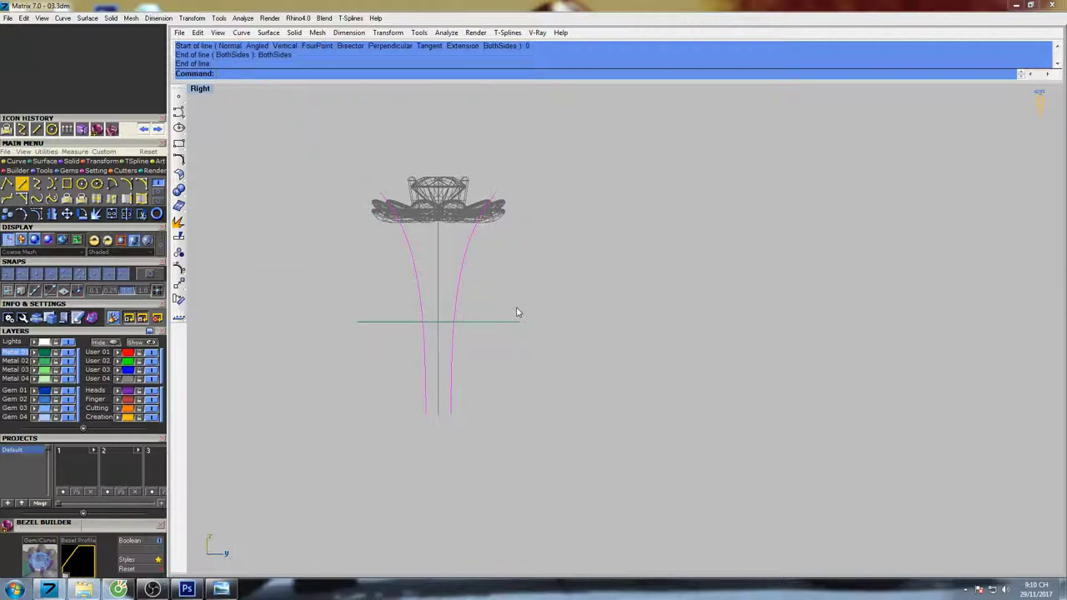
# - Copy the two flared curves to the clipboard and trim away their portions above the horizontal line
pyautogui.moveTo(496, 269); pyautogui.dragTo(401, 284)
pyautogui.moveTo(484, 314); pyautogui.dragTo(467, 297, button='right')
pyautogui.hotkey('ctrl', 'c')
pyautogui.click(512, 274)
pyautogui.click(470, 313)
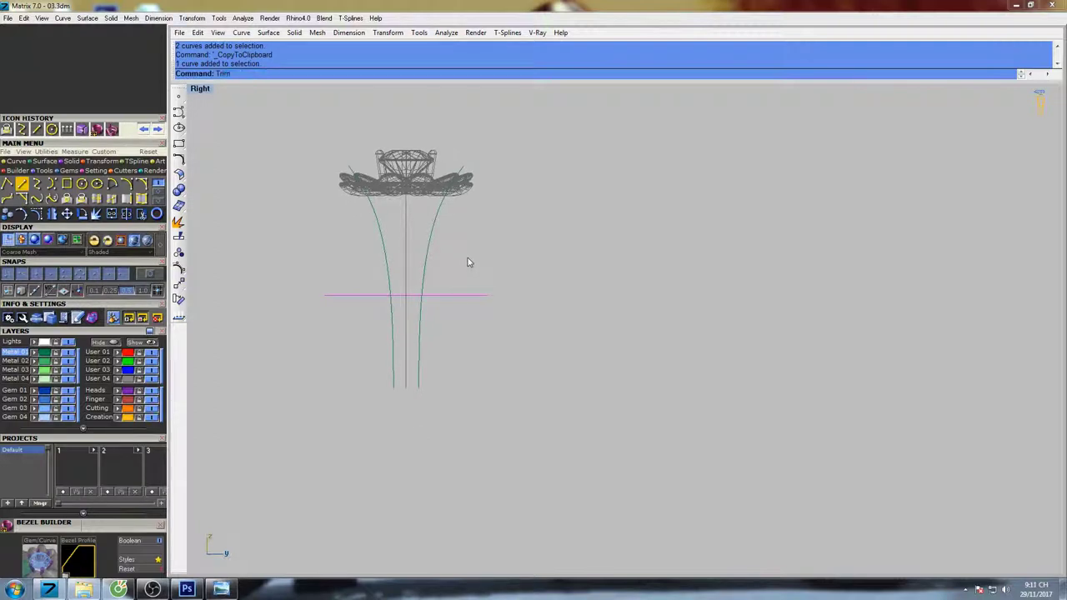
pyautogui.press('Return')
pyautogui.click(427, 248)
pyautogui.click(386, 247)
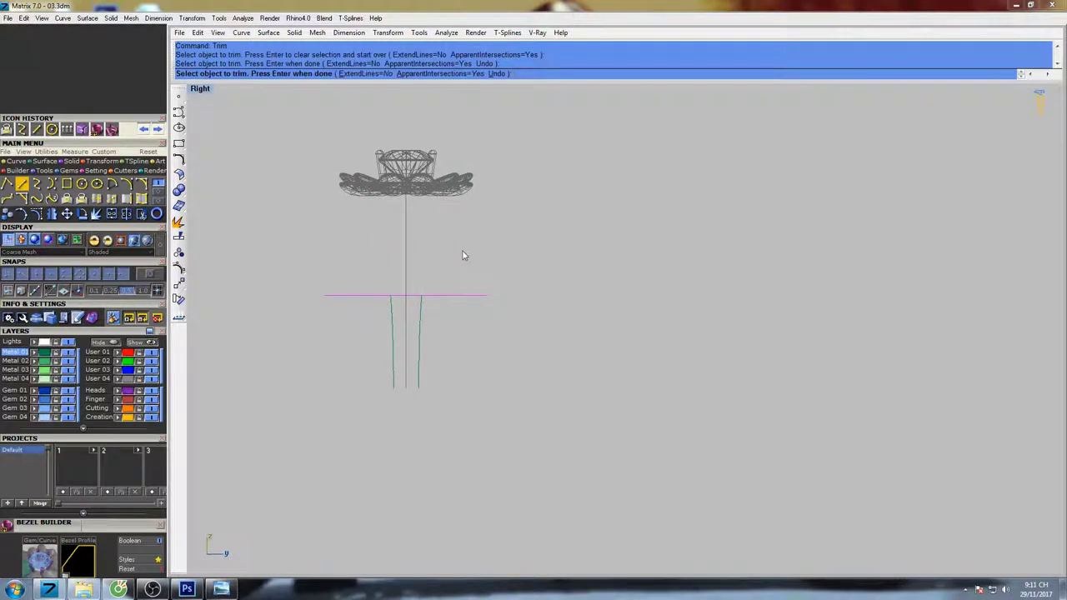
pyautogui.press('Return')
# - Paste the copied flared curves in place and trim away their portions below the horizontal line
pyautogui.moveTo(462, 255)
pyautogui.mouseDown(button='right')
pyautogui.moveTo(495, 269)
pyautogui.moveTo(471, 270)
pyautogui.mouseUp(button='right')
pyautogui.hotkey('ctrl', 'v')
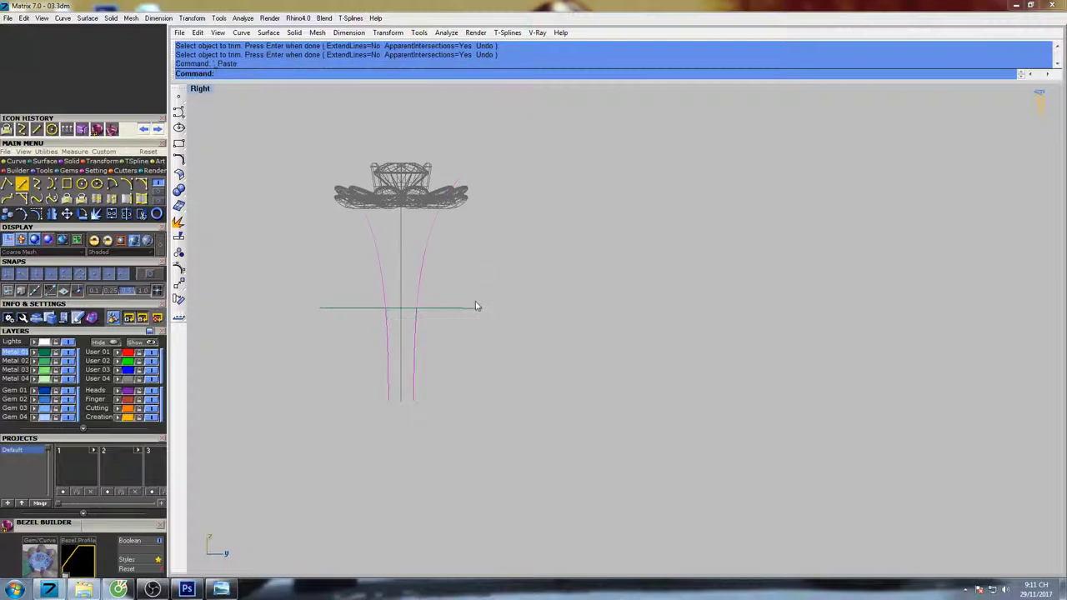
pyautogui.click(476, 306)
pyautogui.moveTo(442, 315); pyautogui.dragTo(448, 289, button='right')
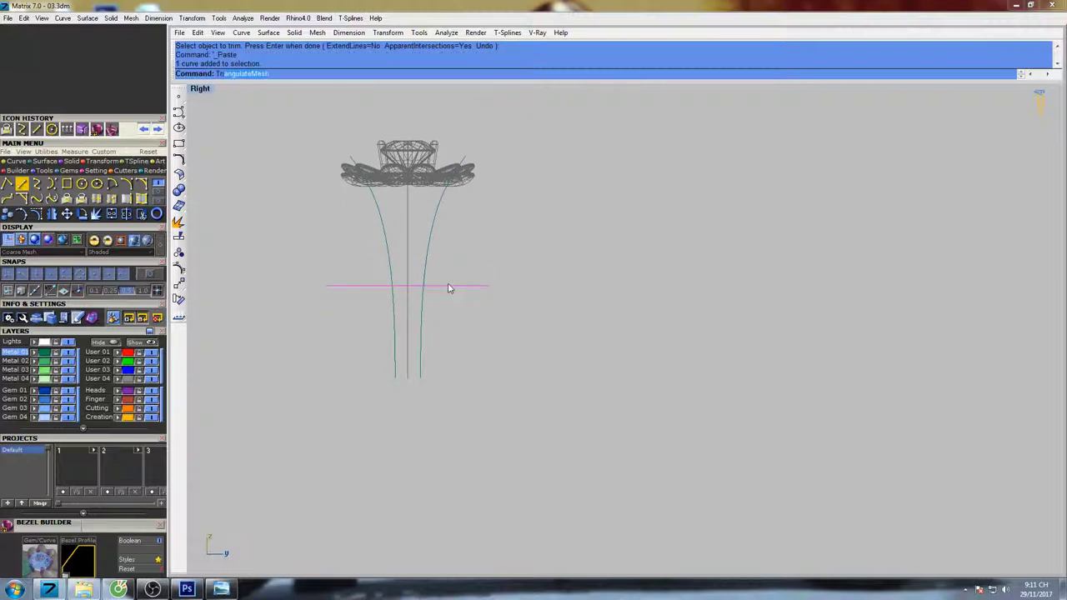
pyautogui.press('Return')
pyautogui.click(422, 306)
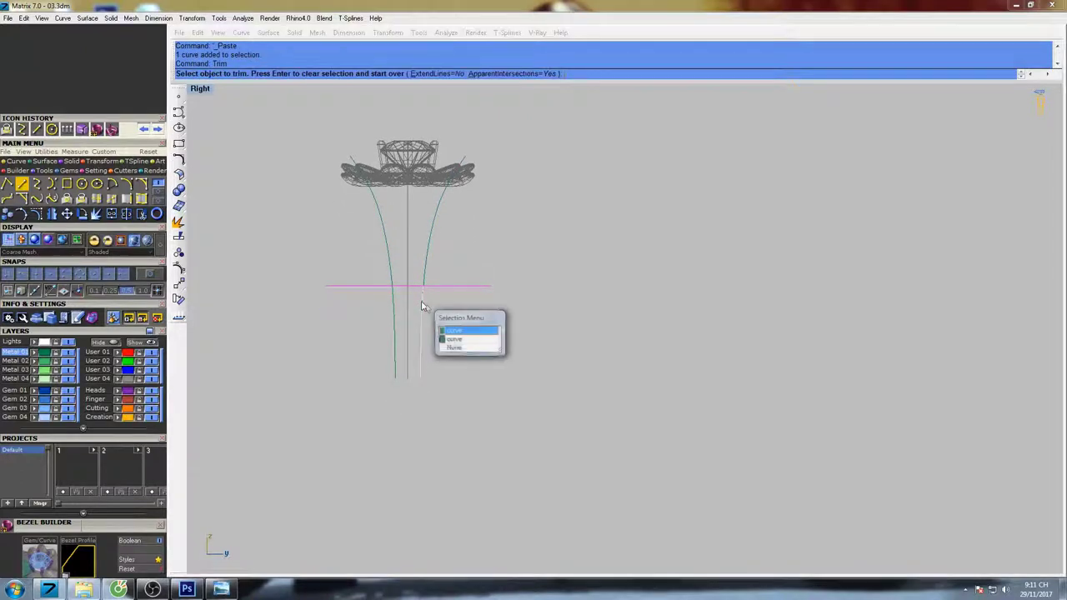
pyautogui.click(454, 338)
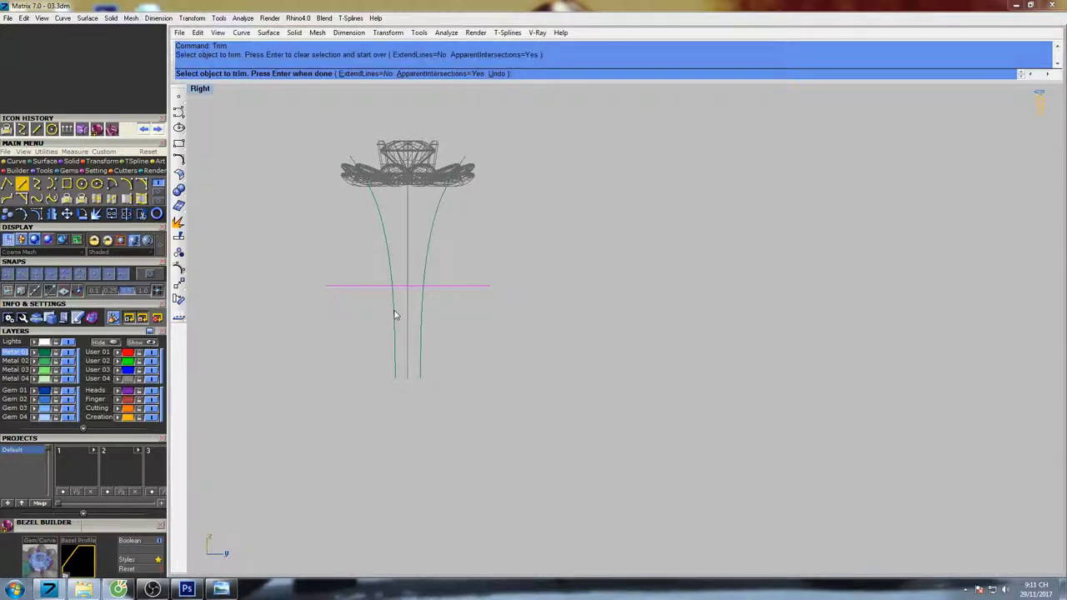
pyautogui.click(396, 315)
pyautogui.click(429, 351)
pyautogui.press('Return')
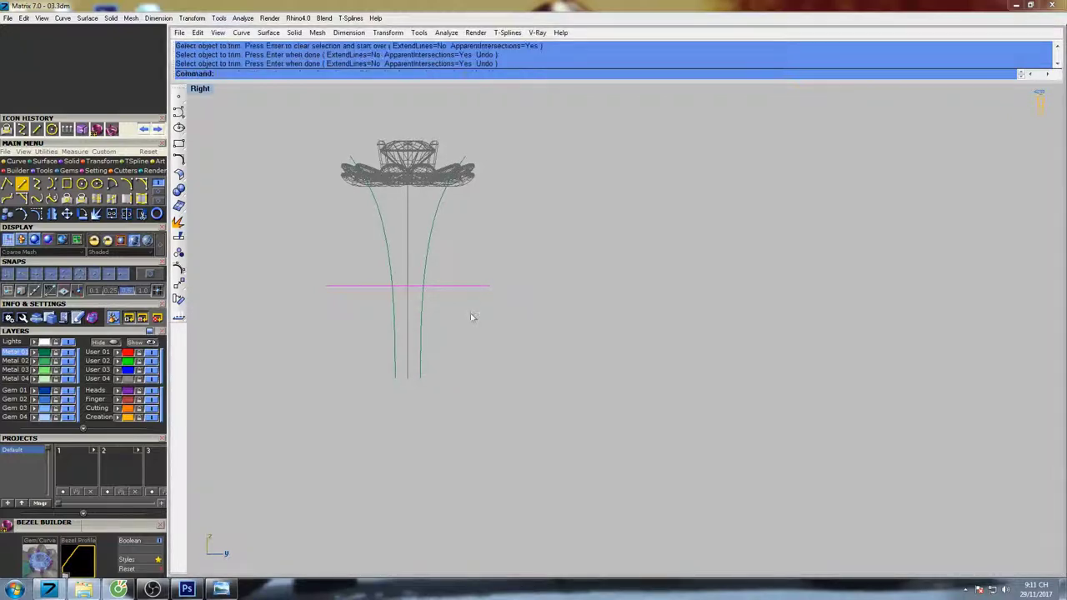
# - Delete the horizontal cutting line and rebuild the upper and lower curve pairs with 5 points and degree 3
pyautogui.moveTo(472, 317); pyautogui.dragTo(435, 316, button='right')
pyautogui.press('Return')
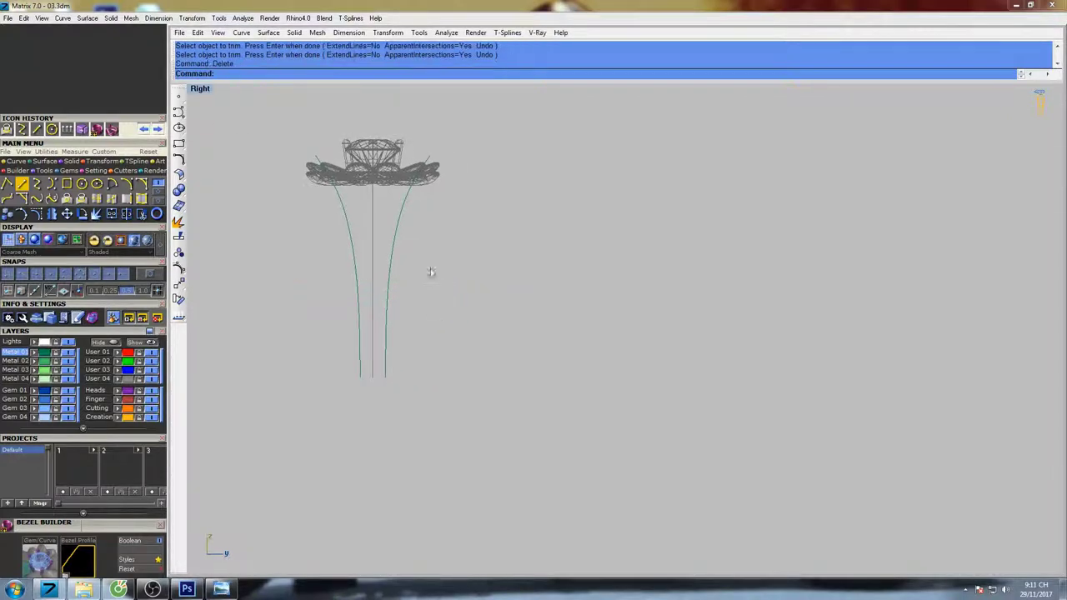
pyautogui.moveTo(357, 237); pyautogui.dragTo(336, 237)
pyautogui.moveTo(439, 255); pyautogui.dragTo(474, 289, button='right')
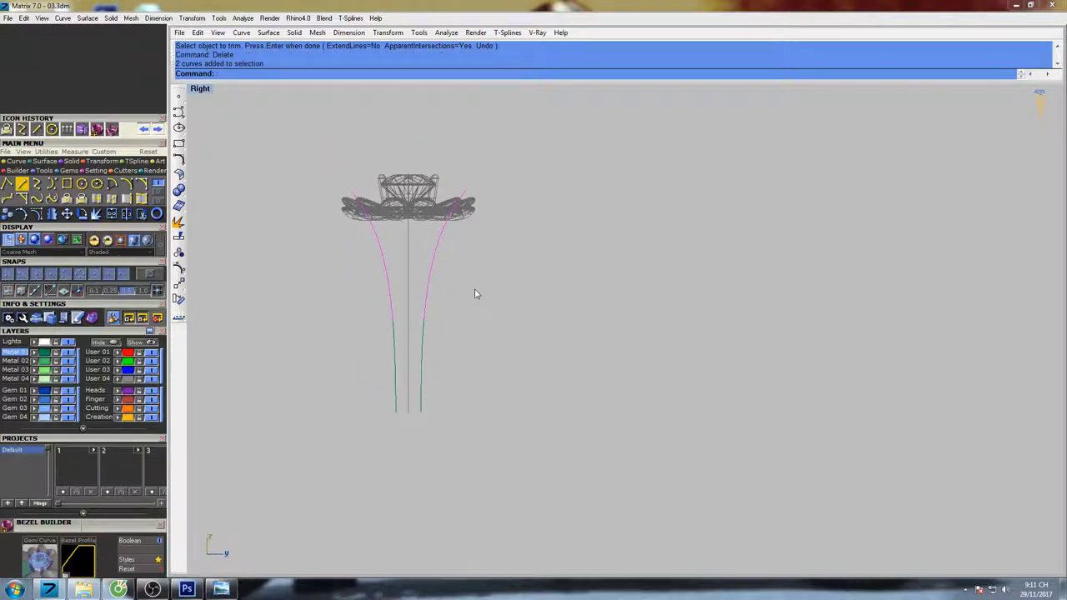
pyautogui.write('build')
pyautogui.press('Return')
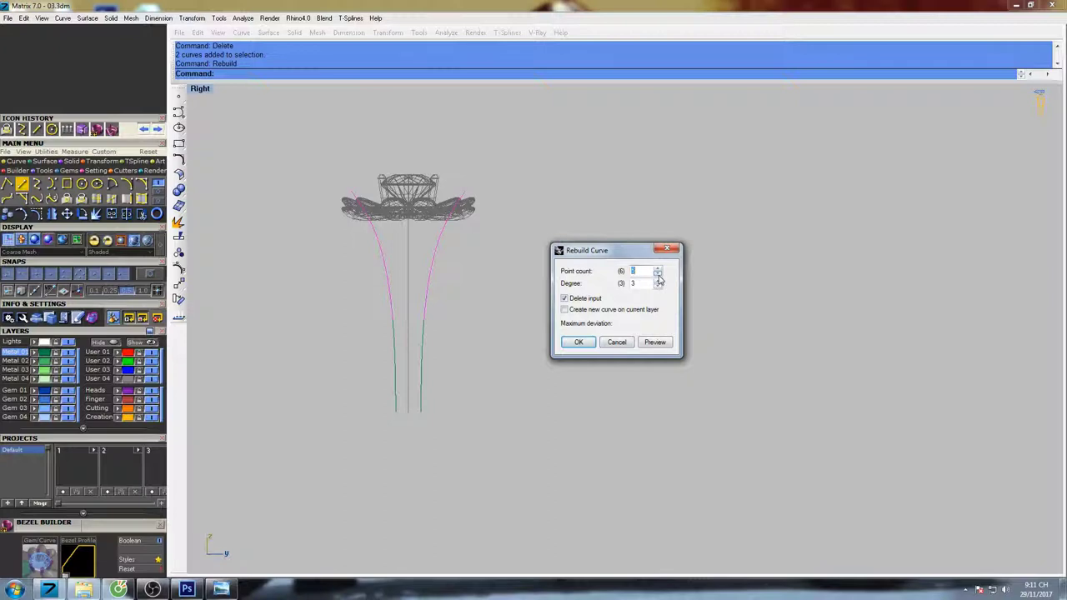
pyautogui.click(580, 346)
pyautogui.moveTo(468, 354); pyautogui.dragTo(380, 369)
pyautogui.rightClick(526, 343)
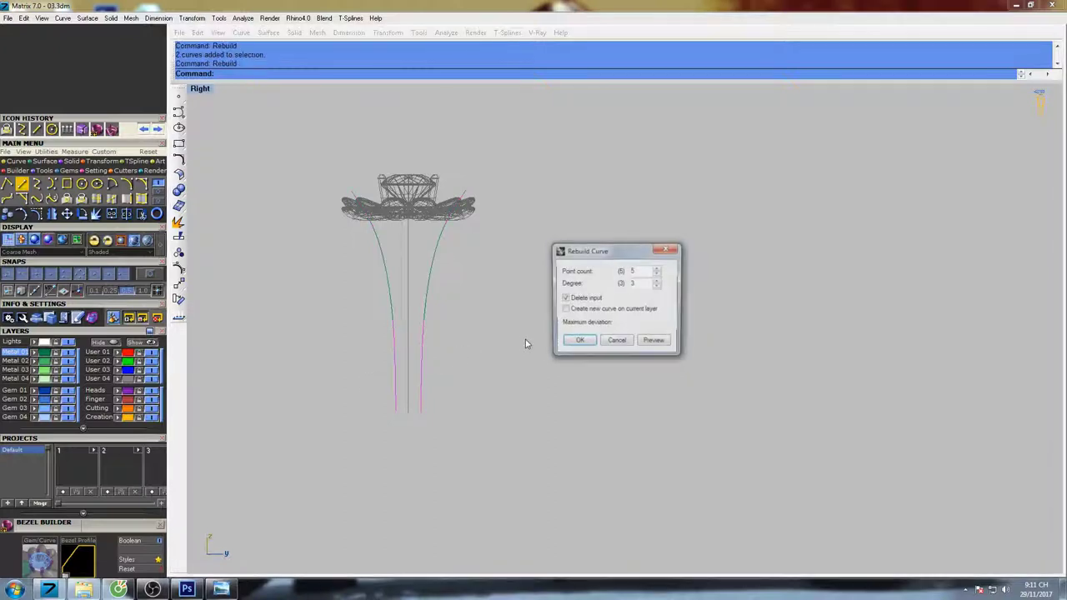
pyautogui.click(579, 342)
# - Loft the two lower shank curves with straight sections and no simplification in the Perspective view
pyautogui.moveTo(493, 292); pyautogui.dragTo(512, 306, button='right')
pyautogui.hotkey('ctrl', 'F4')
pyautogui.keyDown('shift'); pyautogui.moveTo(554, 349); pyautogui.dragTo(582, 272, button='right'); pyautogui.keyUp('shift')
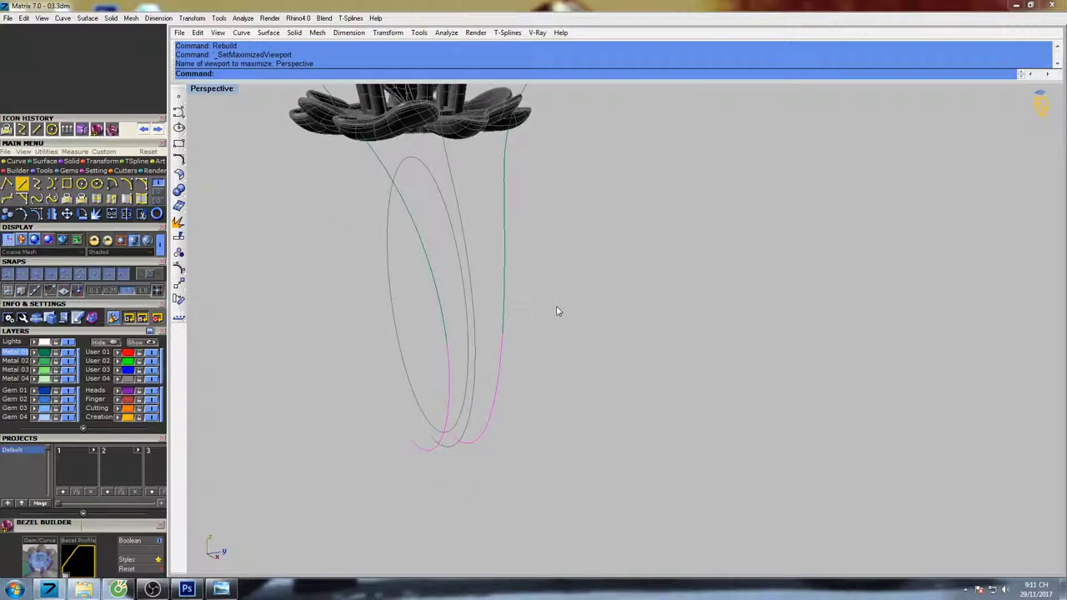
pyautogui.moveTo(558, 311); pyautogui.dragTo(549, 337, button='right')
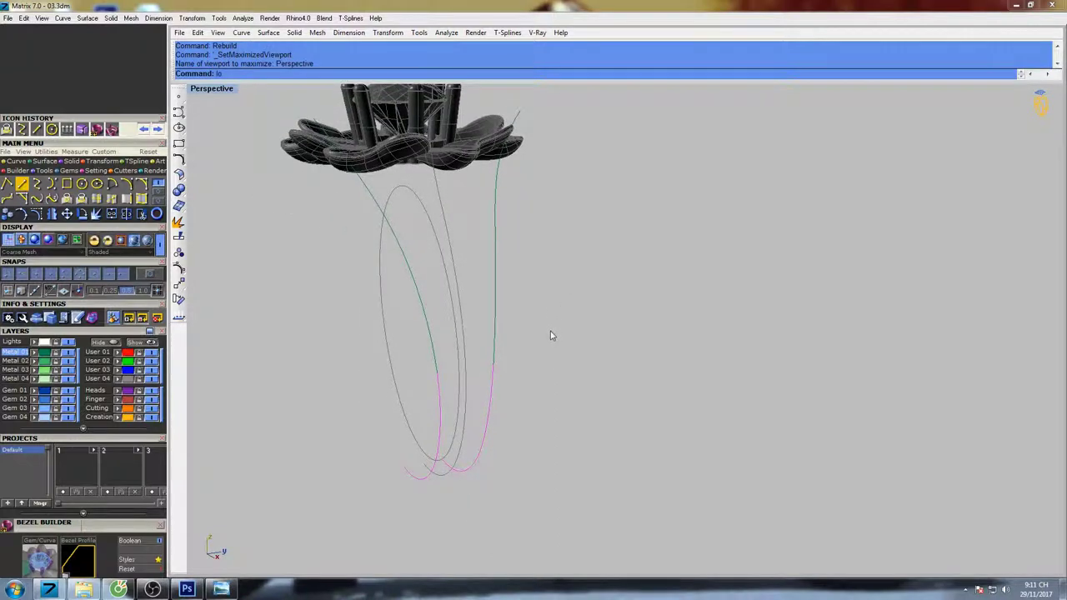
pyautogui.click(223, 113)
pyautogui.press('Return')
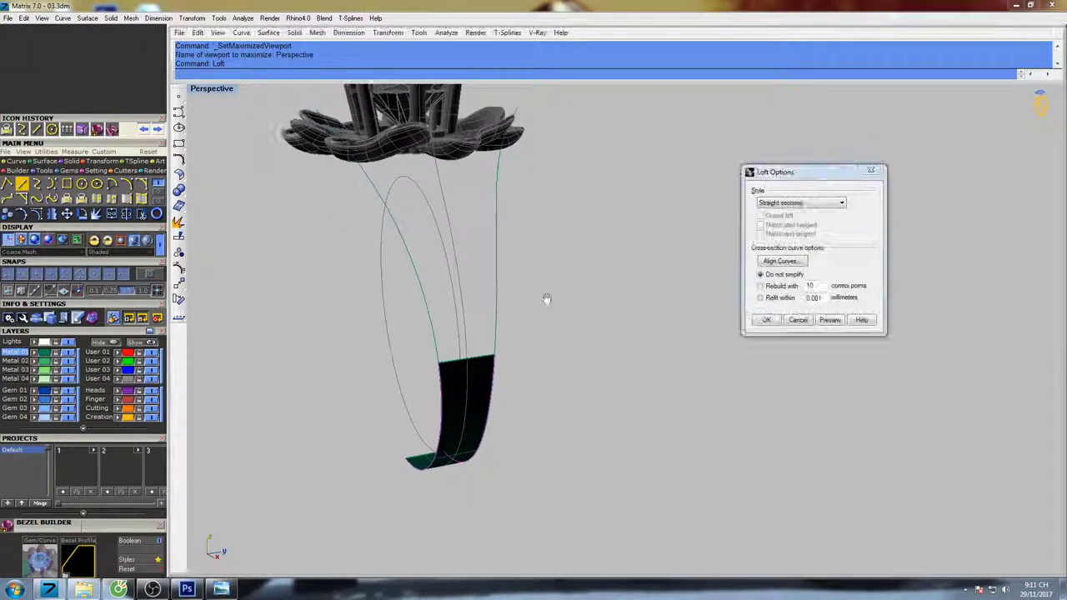
pyautogui.press('Return')
# - Loft the two upper flared curves into a surface continuing up to the flower
pyautogui.moveTo(532, 209); pyautogui.dragTo(412, 252)
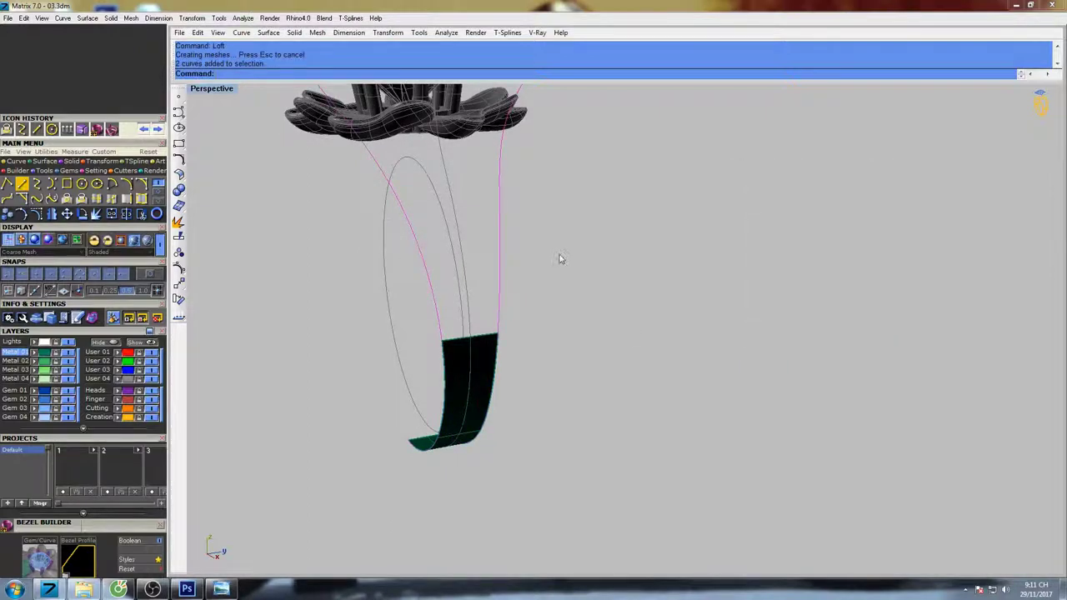
pyautogui.rightClick(561, 260)
pyautogui.click(767, 321)
# - Shade the Perspective view to examine the lofted shank surfaces from several angles, and return to the Right view
pyautogui.moveTo(596, 265); pyautogui.dragTo(525, 358, button='right')
pyautogui.write('s')
pyautogui.press('Return')
pyautogui.scroll(-6, 525, 351)
pyautogui.keyDown('shift'); pyautogui.moveTo(525, 321); pyautogui.dragTo(593, 371, button='right'); pyautogui.keyUp('shift')
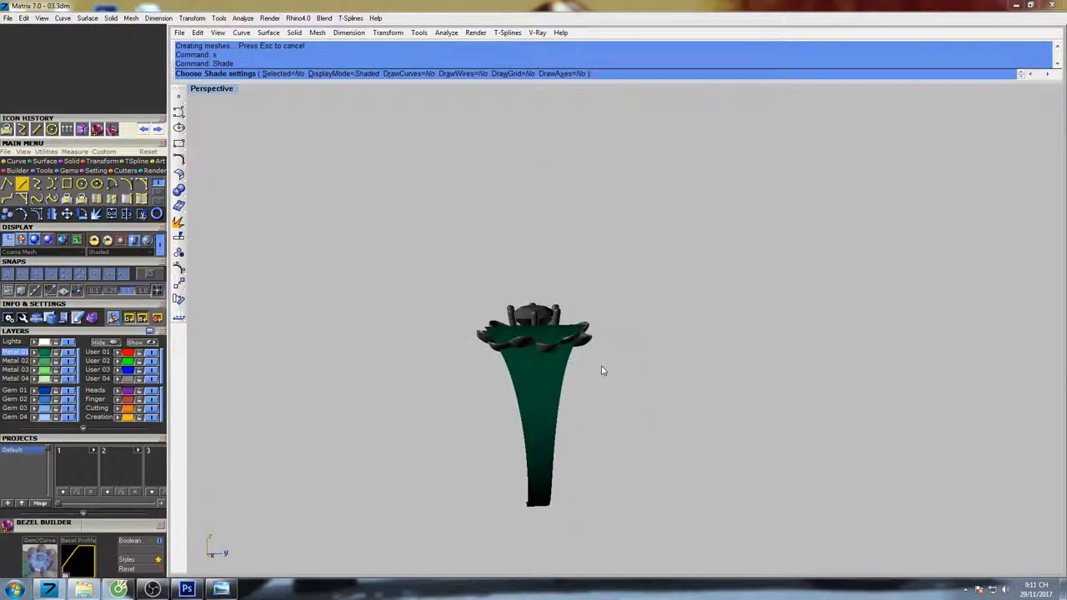
pyautogui.moveTo(604, 371); pyautogui.dragTo(565, 330, button='right')
pyautogui.scroll(5, 539, 372)
pyautogui.moveTo(564, 329); pyautogui.dragTo(561, 289, button='right')
pyautogui.rightClick(592, 332)
pyautogui.scroll(4, 589, 335)
pyautogui.hotkey('ctrl', 'F3')
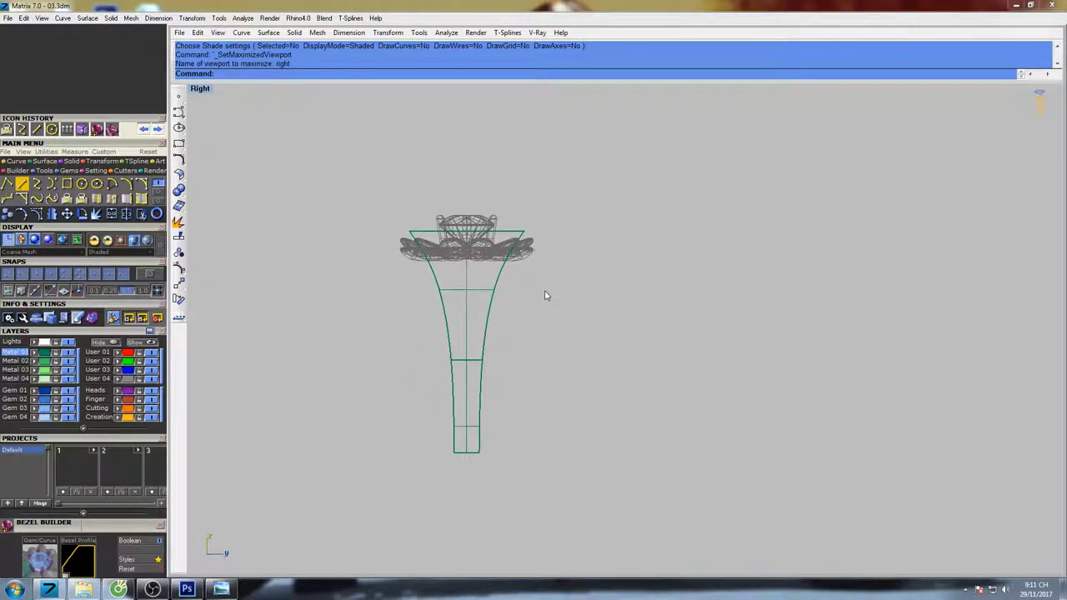
# - Show only the hidden inner curve that crosses the shank's centreline and flares toward the flower
pyautogui.write('s')
pyautogui.press('Return')
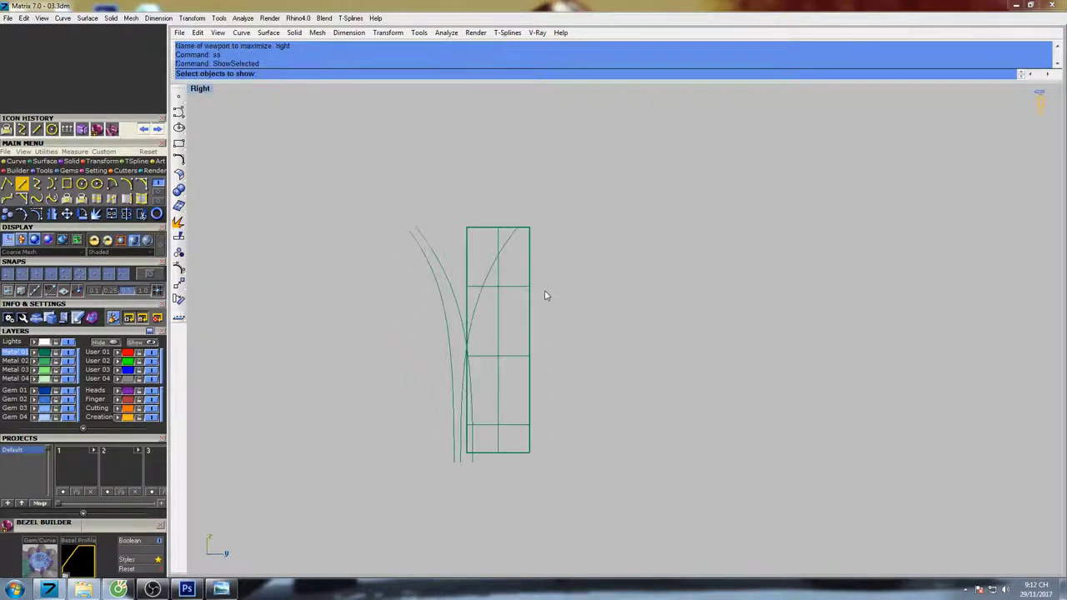
pyautogui.click(490, 279)
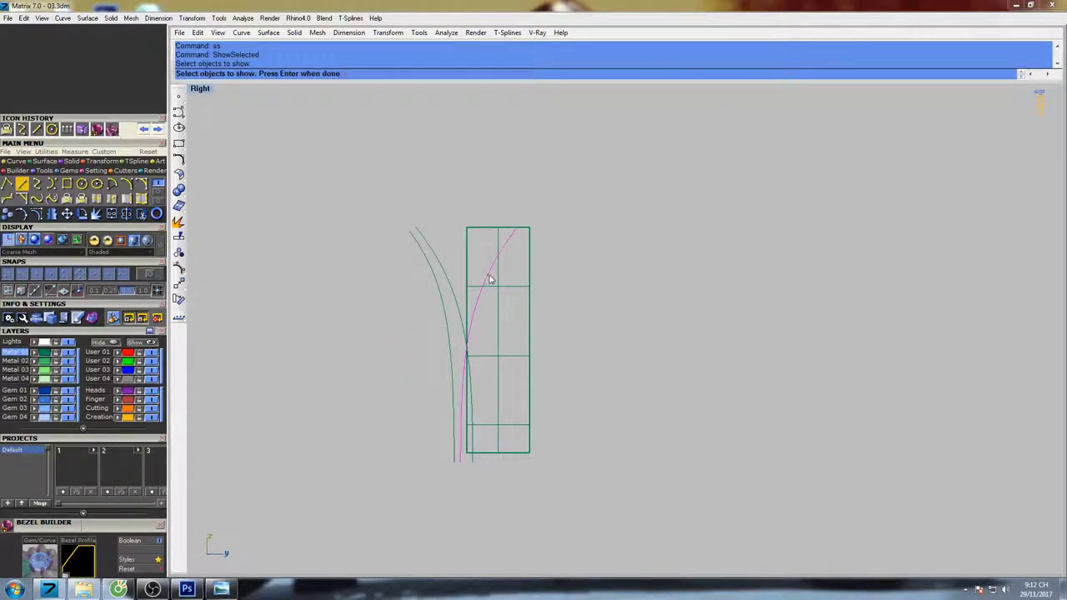
pyautogui.press('Return')
pyautogui.scroll(3, 492, 278)
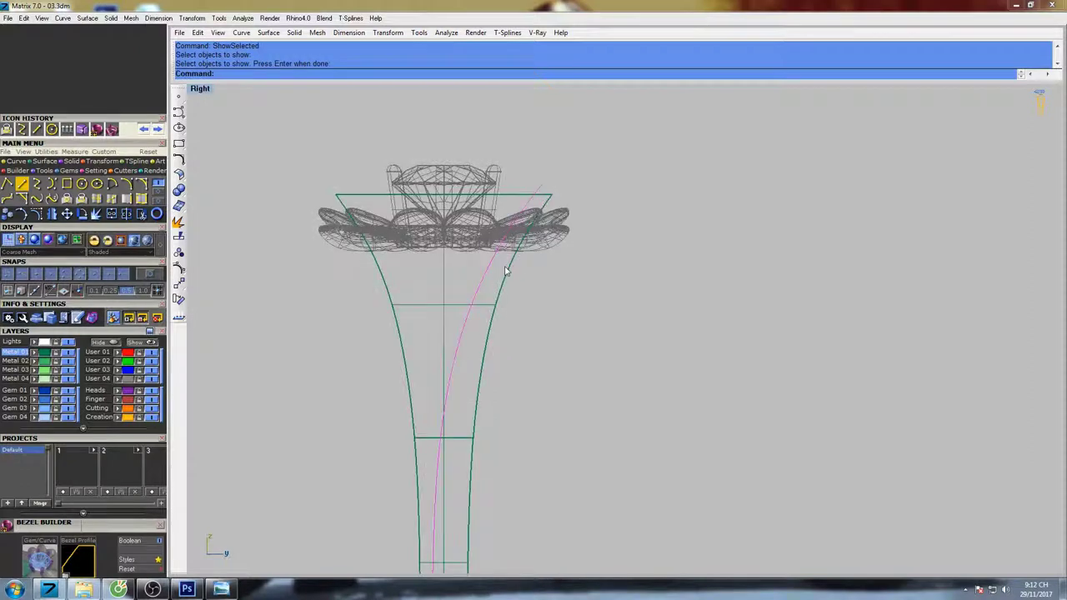
pyautogui.moveTo(505, 271); pyautogui.dragTo(493, 278, button='right')
# - Turn on the inner curve's control points and move its upper interior point slightly toward the centreline
pyautogui.press('F10')
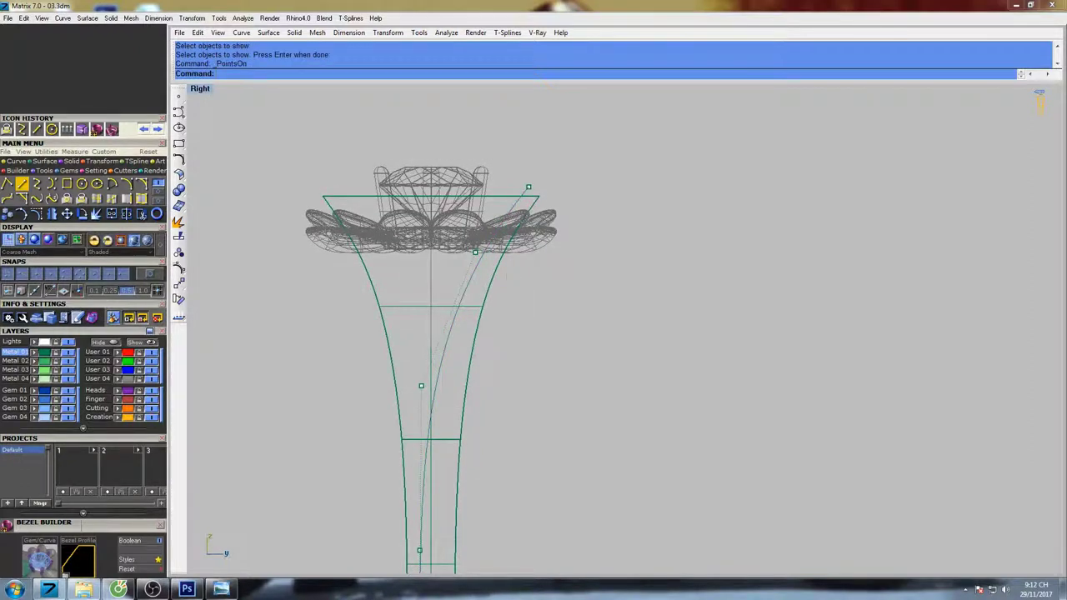
pyautogui.click(475, 252)
pyautogui.moveTo(496, 264); pyautogui.dragTo(500, 288, button='right')
pyautogui.write('M')
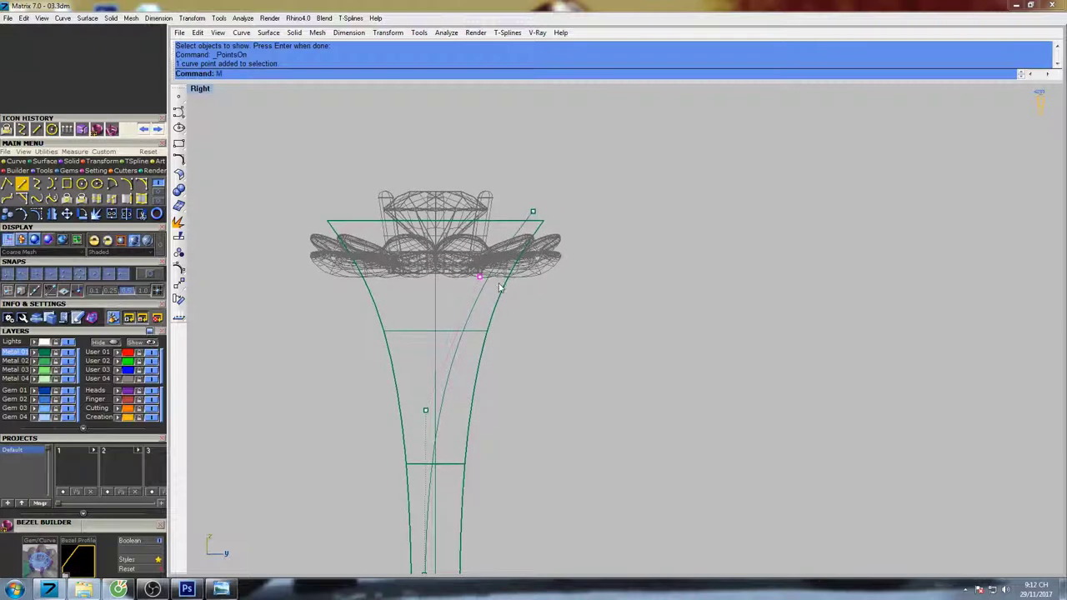
pyautogui.write('ove')
pyautogui.press('Return')
pyautogui.click(649, 306)
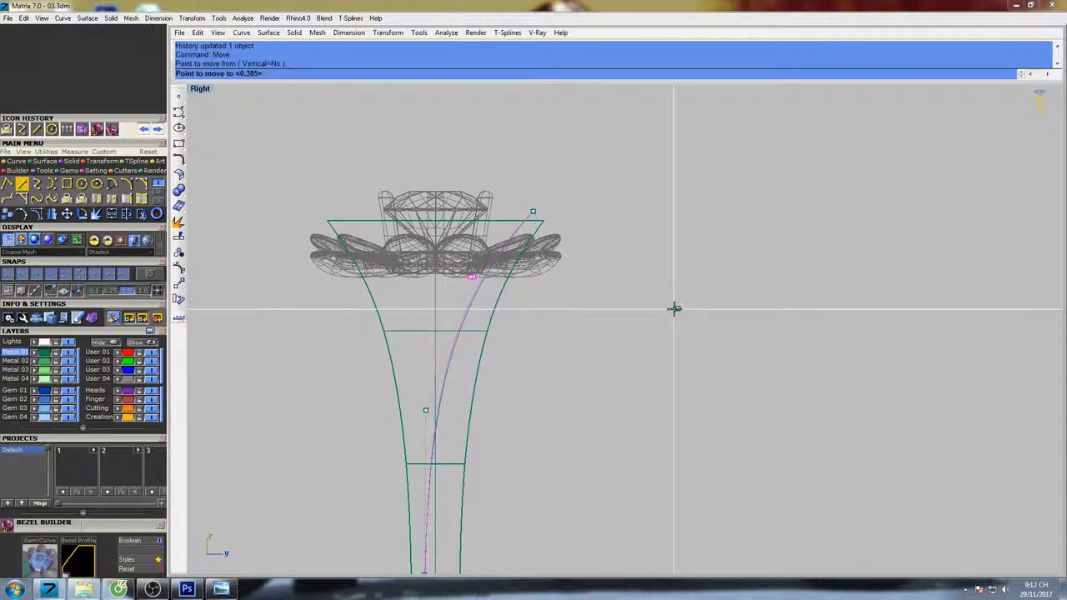
pyautogui.click(674, 308)
pyautogui.moveTo(507, 430); pyautogui.dragTo(509, 385, button='right')
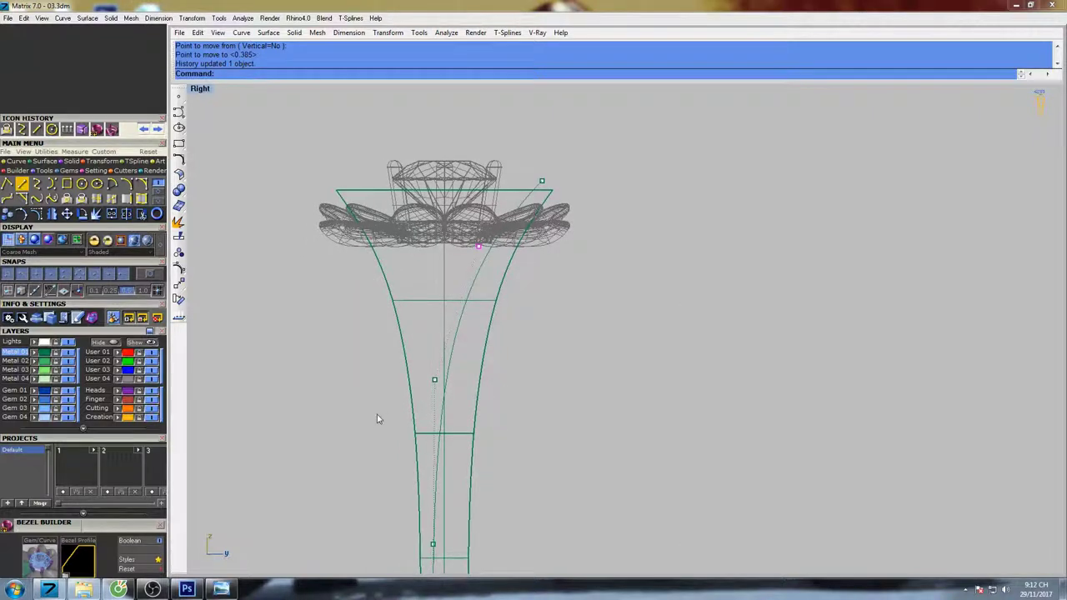
# - Nudge the inner curve's lower interior control point away from the centreline and its upper interior point slightly toward it
pyautogui.scroll(4, 510, 302)
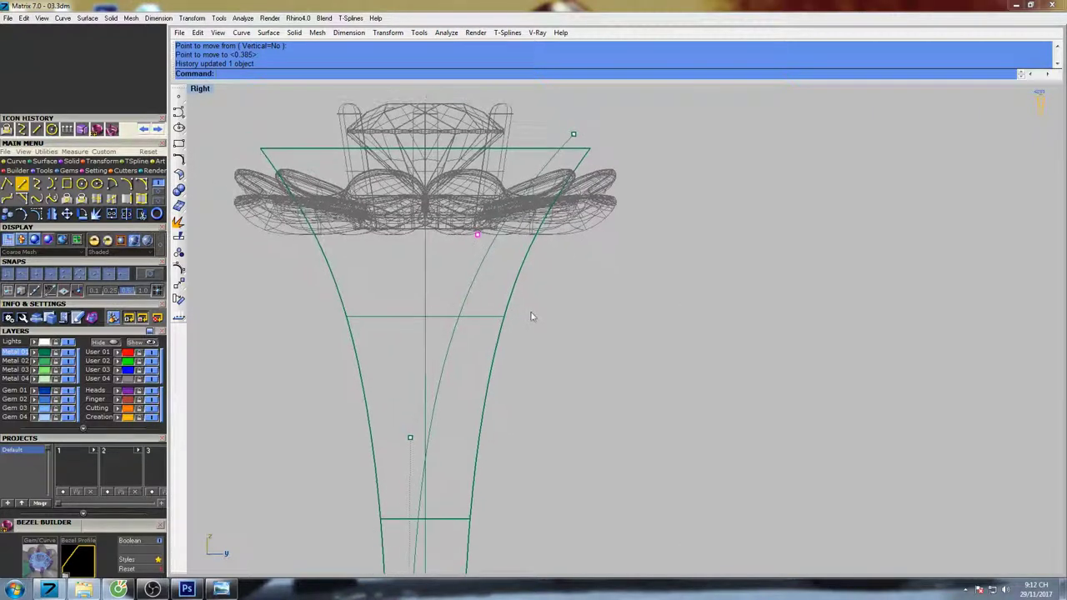
pyautogui.click(411, 438)
pyautogui.rightClick(491, 416)
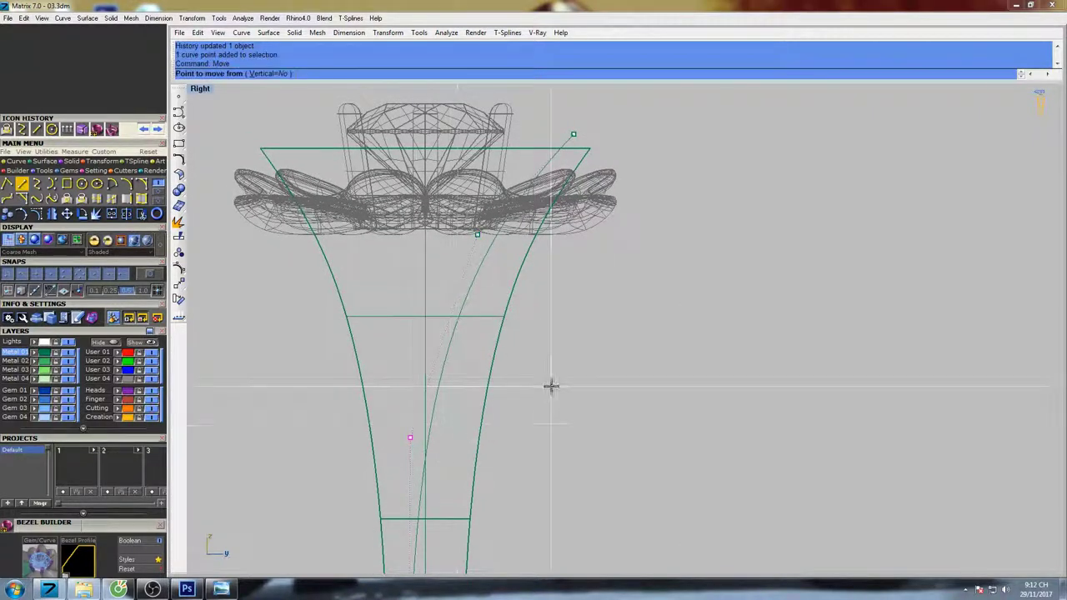
pyautogui.click(550, 386)
pyautogui.click(547, 386)
pyautogui.click(477, 234)
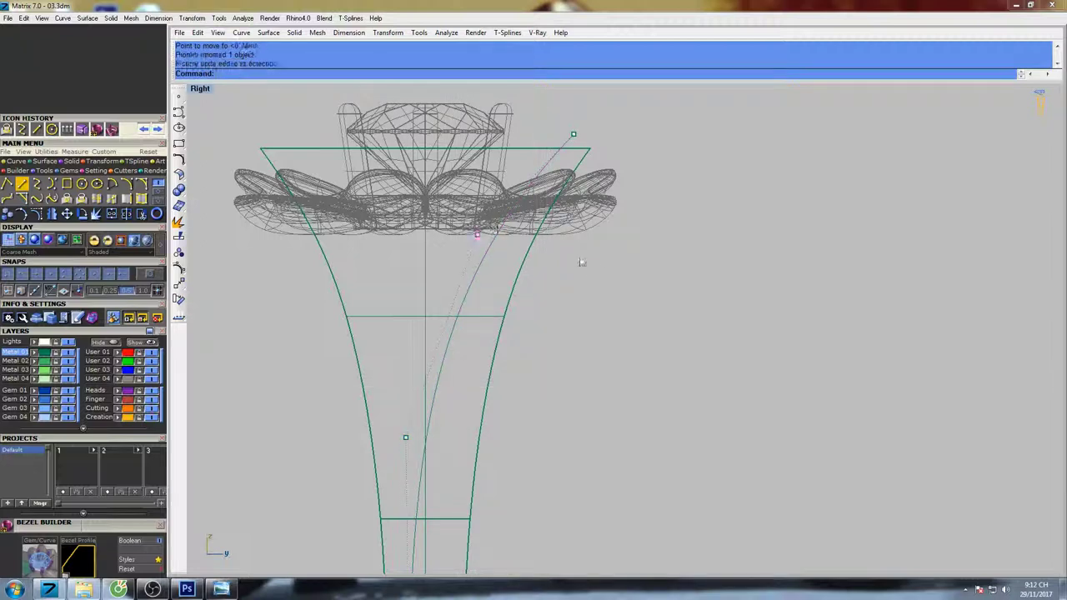
pyautogui.press('Return')
pyautogui.click(639, 262)
pyautogui.click(646, 266)
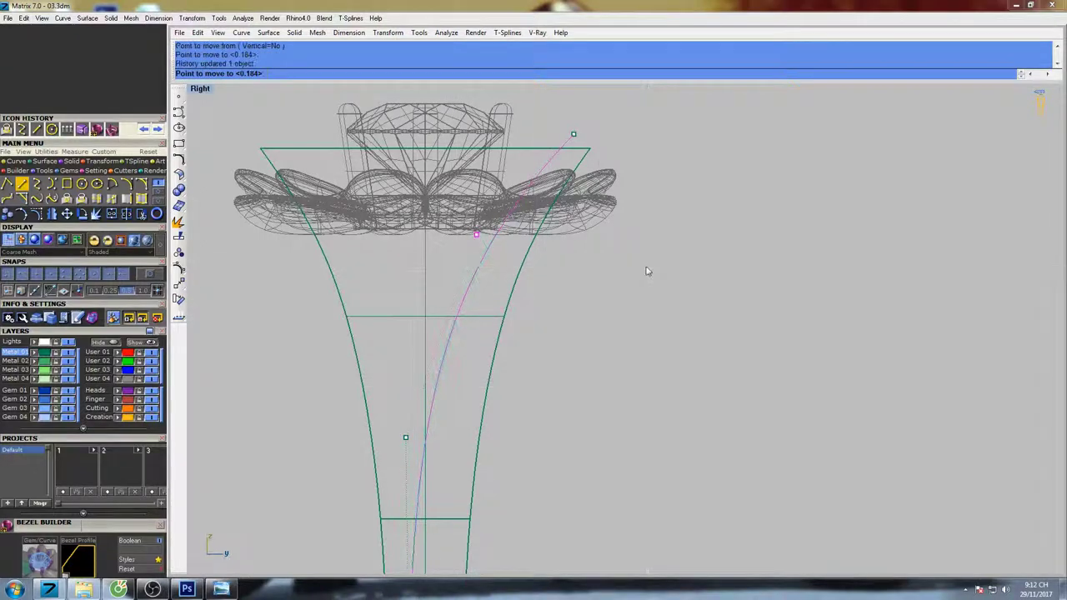
pyautogui.moveTo(616, 258); pyautogui.dragTo(593, 289, button='right')
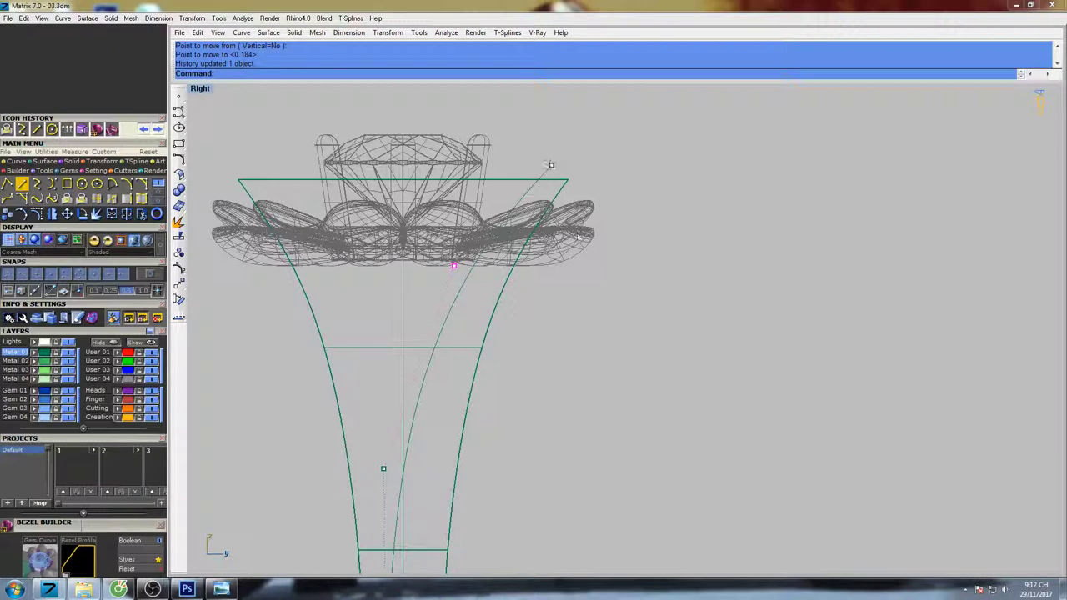
# - Nudge the inner curve's top end point slightly beside the flower and hide the control points
pyautogui.click(550, 165)
pyautogui.rightClick(608, 146)
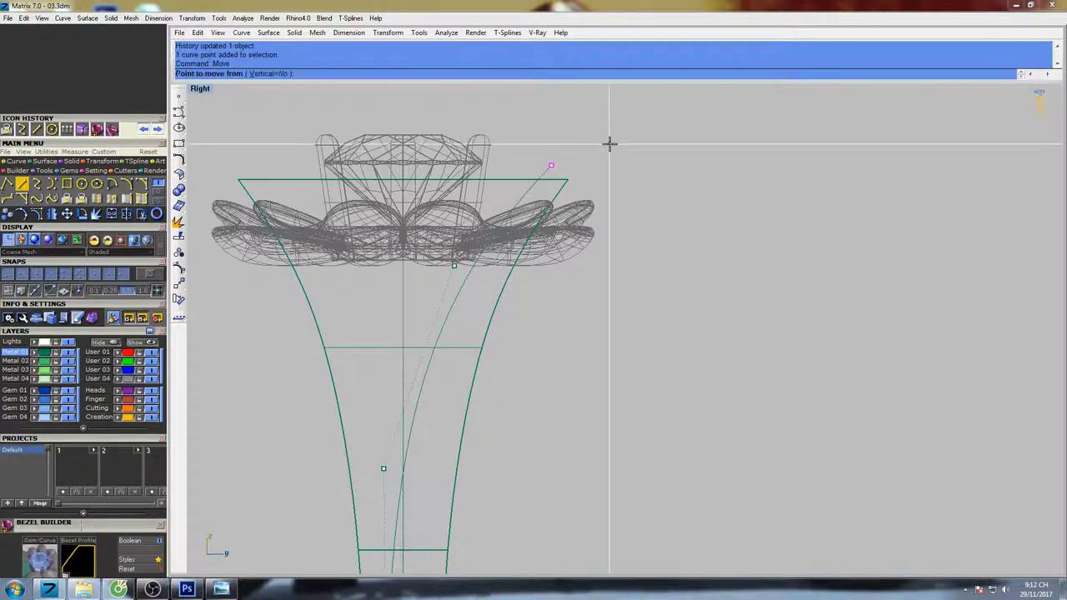
pyautogui.click(610, 144)
pyautogui.click(611, 144)
pyautogui.scroll(-4, 550, 231)
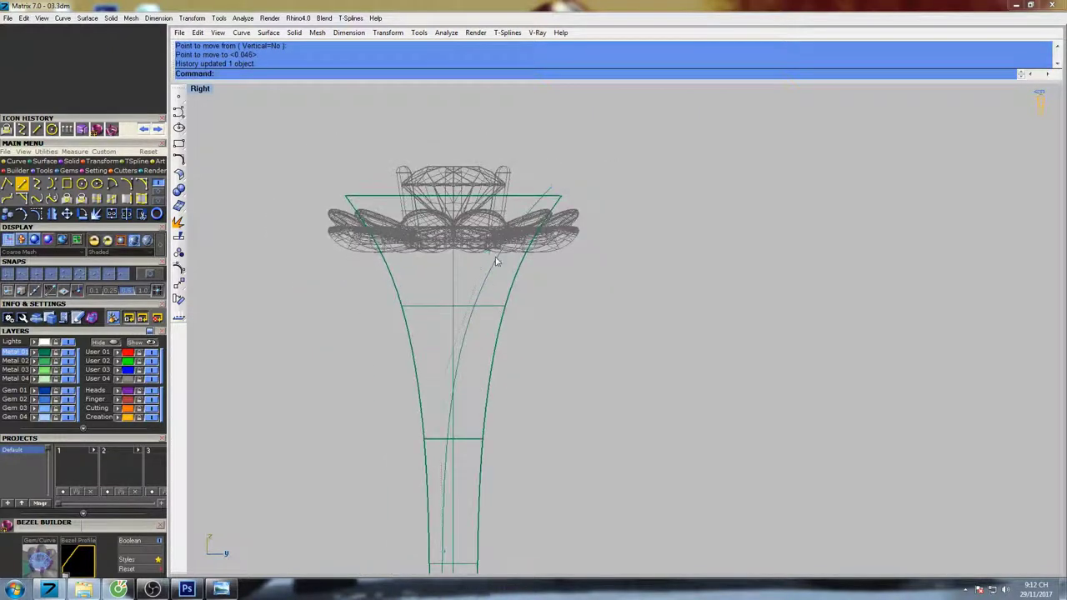
pyautogui.moveTo(508, 297)
pyautogui.mouseDown(button='right')
pyautogui.moveTo(516, 281)
pyautogui.moveTo(501, 287)
pyautogui.mouseUp(button='right')
# - Shift the inner curve's lower interior control point slightly farther from the centreline, with the control points hidden again at the end
pyautogui.press('F10')
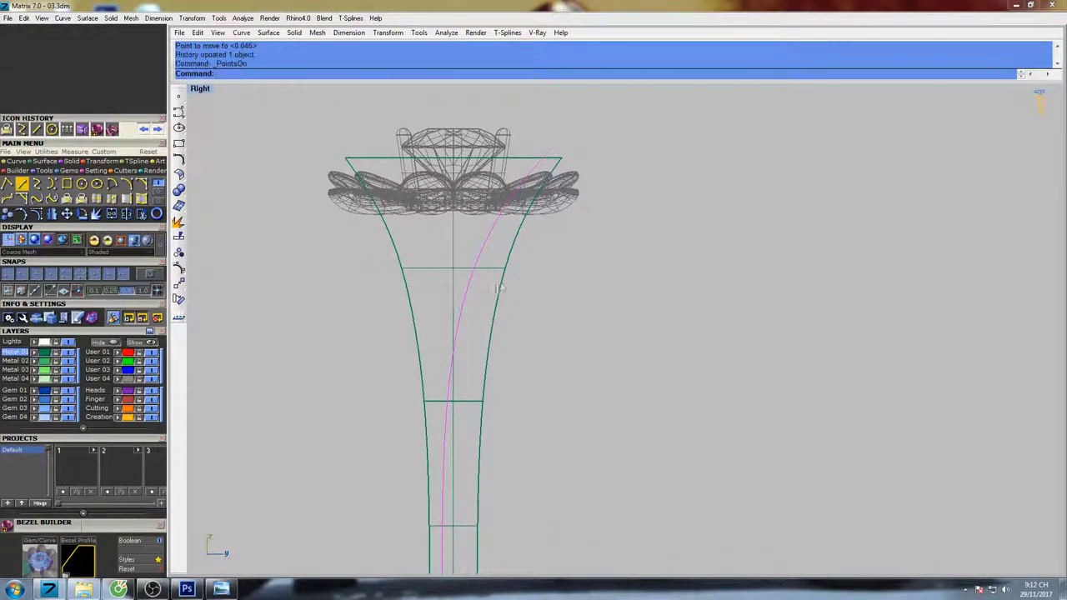
pyautogui.click(442, 346)
pyautogui.scroll(2, 451, 359)
pyautogui.write('Mov')
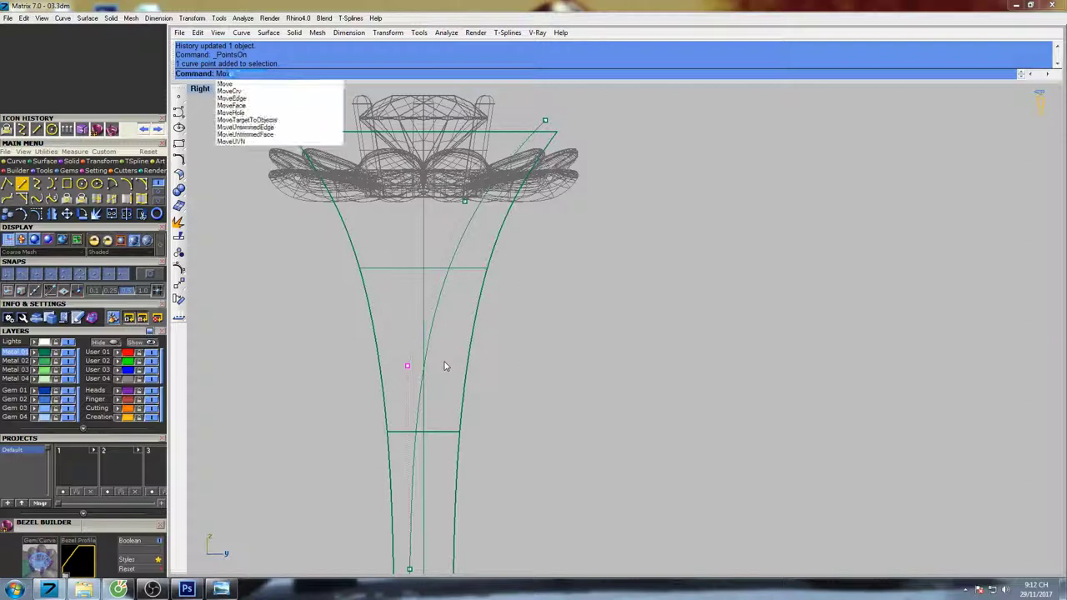
pyautogui.press('Return')
pyautogui.click(687, 362)
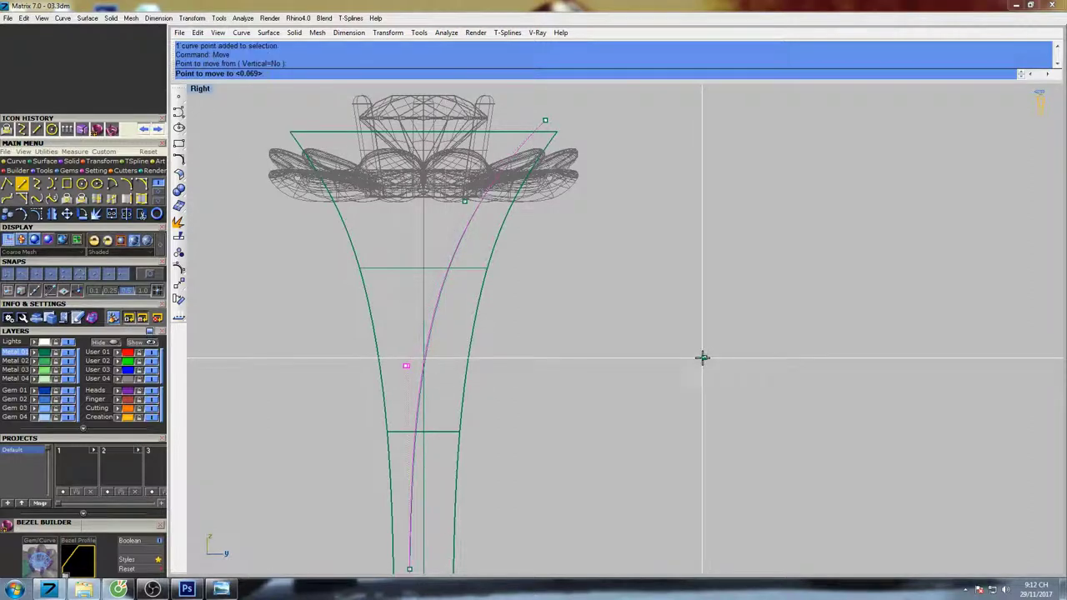
pyautogui.click(699, 361)
pyautogui.moveTo(471, 278); pyautogui.dragTo(522, 316, button='right')
pyautogui.press('Escape')
pyautogui.press('Escape')
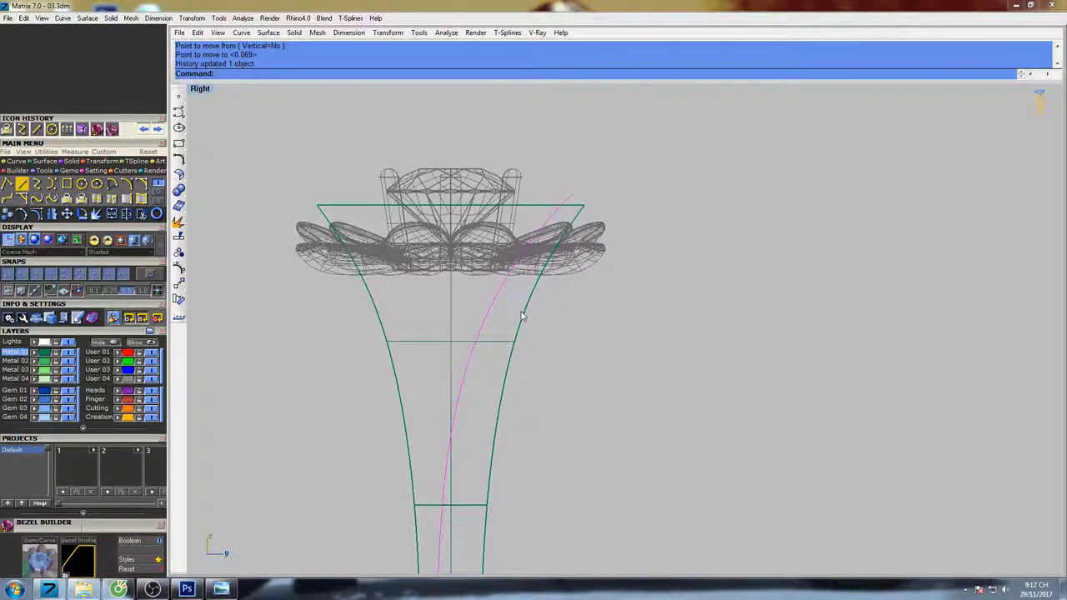
# - Project the inner curve onto the upper flared surface with the input deleted, and rebuild it with 5 points and degree 3
pyautogui.click(82, 200)
pyautogui.click(470, 342)
pyautogui.press('Return')
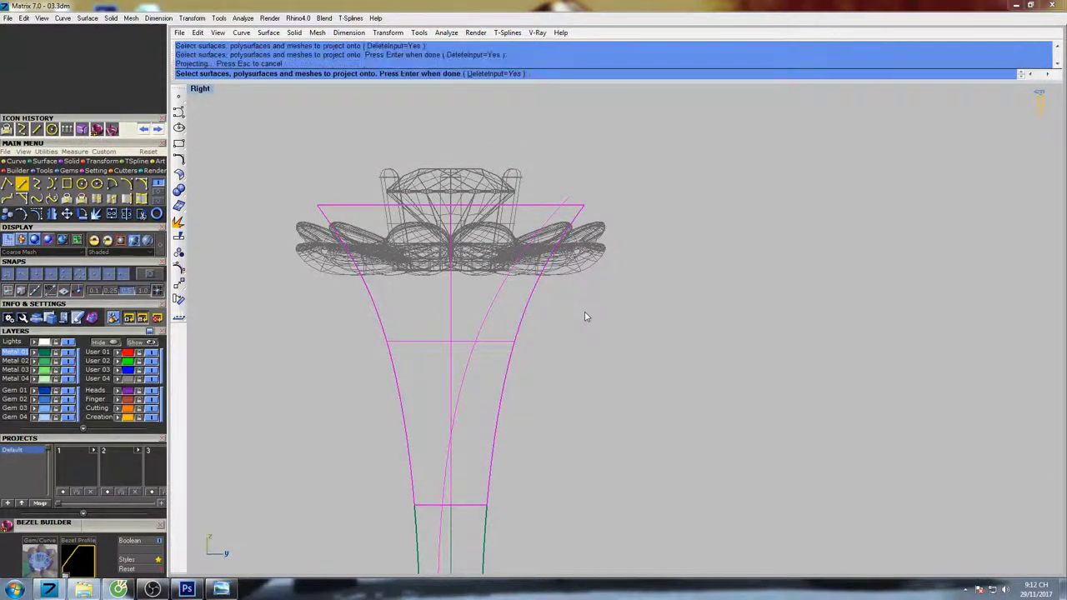
pyautogui.moveTo(584, 316); pyautogui.dragTo(517, 290, button='right')
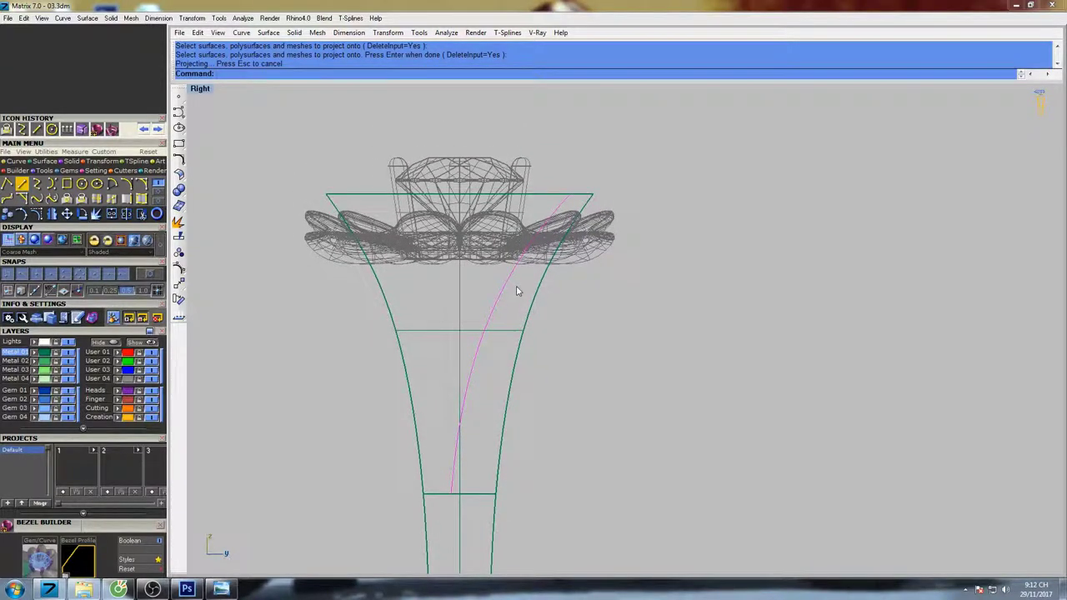
pyautogui.press('Return')
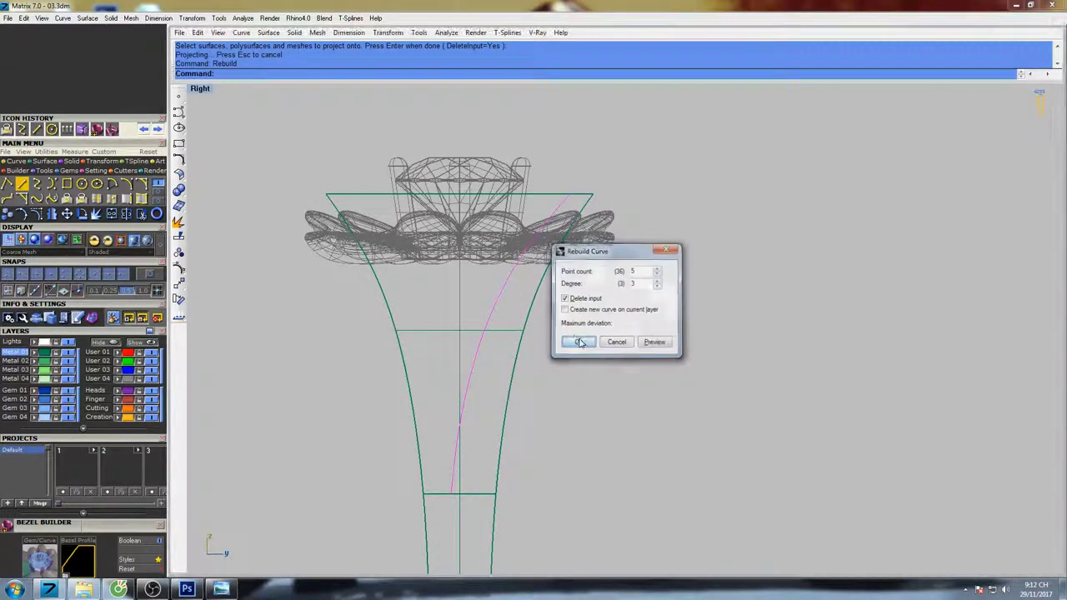
pyautogui.click(578, 342)
pyautogui.moveTo(572, 302); pyautogui.dragTo(583, 276, button='right')
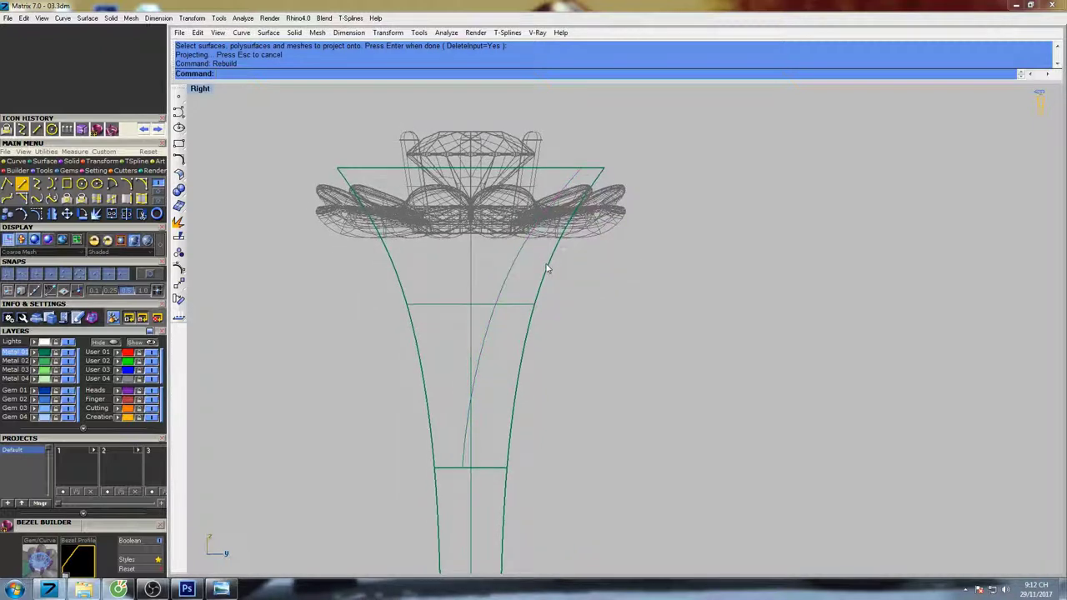
# - Loft the projected inner curve and the outer flared side curve into a strip with straight sections and no simplification
pyautogui.click(550, 270)
pyautogui.click(575, 293)
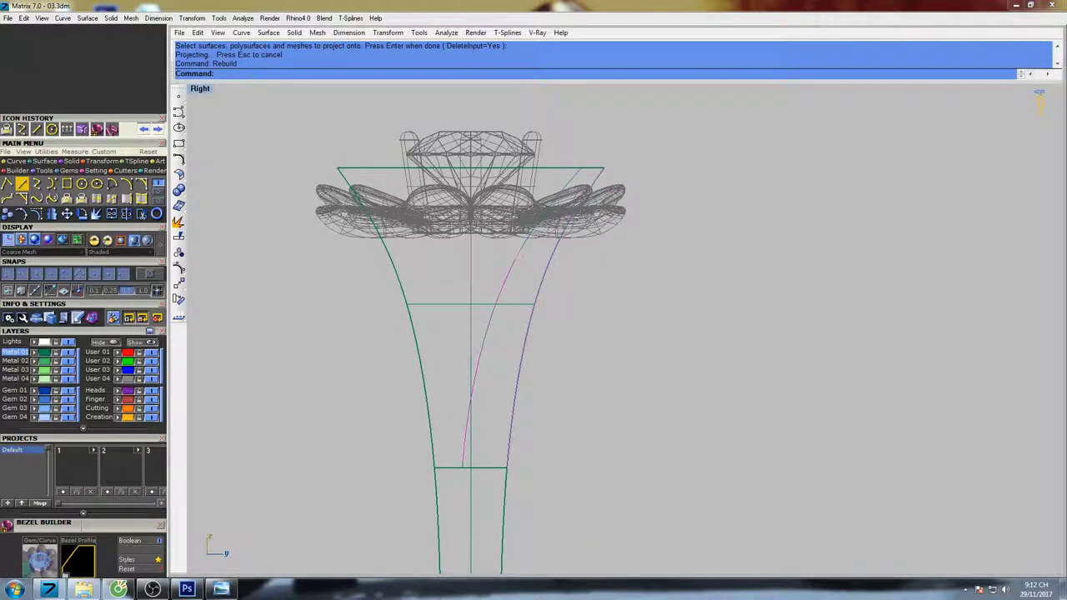
pyautogui.moveTo(574, 297); pyautogui.dragTo(543, 310, button='right')
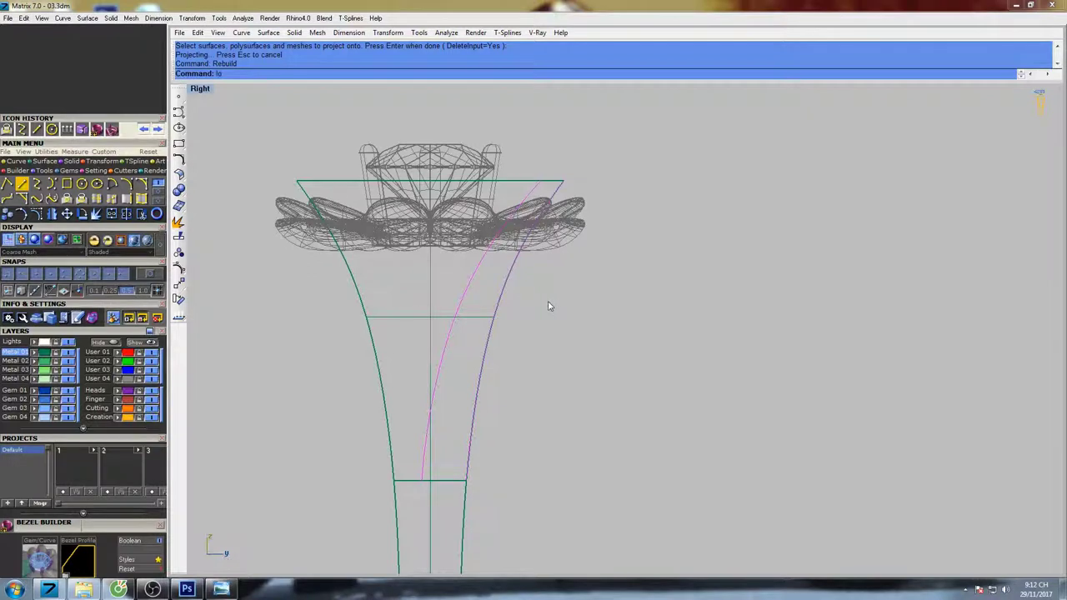
pyautogui.click(236, 113)
pyautogui.press('Return')
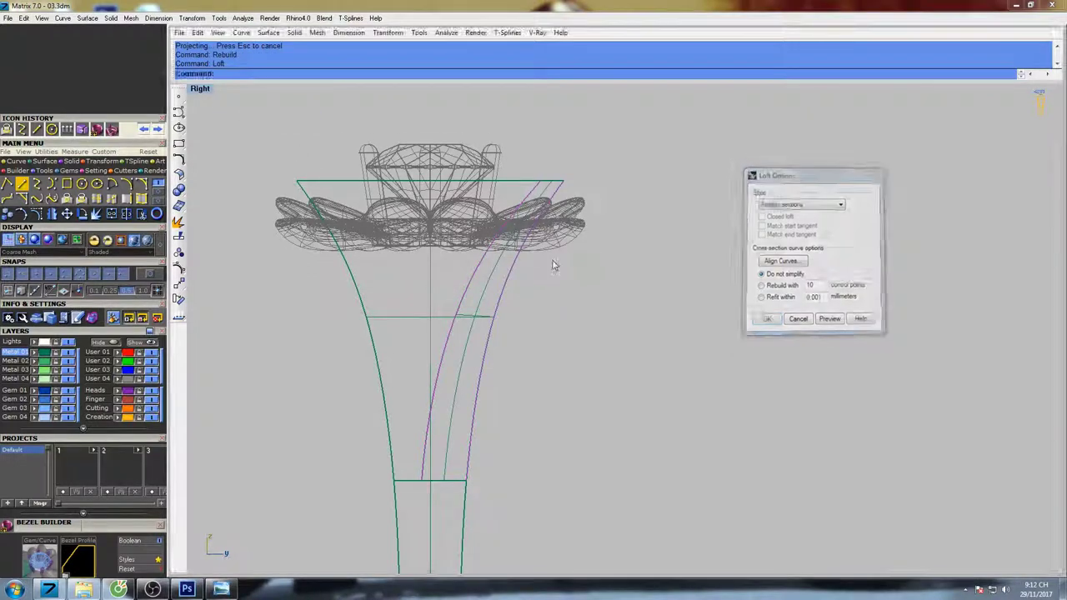
# - Delete the original full-width upper flared surface, keeping the new lofted strip
pyautogui.click(429, 317)
pyautogui.moveTo(460, 311); pyautogui.dragTo(512, 323, button='right')
pyautogui.write('de')
pyautogui.press('Return')
pyautogui.hotkey('ctrl', 'z')
# - Mirror the lofted strip across the vertical centreline through the origin to form the opposite branch
pyautogui.write('mi')
pyautogui.press('Return')
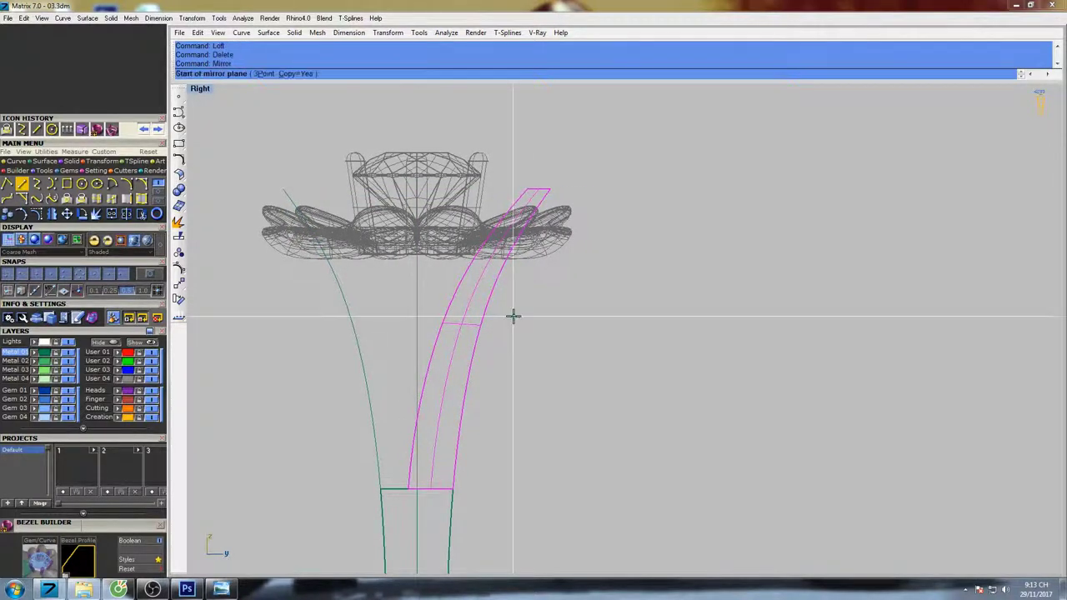
pyautogui.write('0')
pyautogui.press('Return')
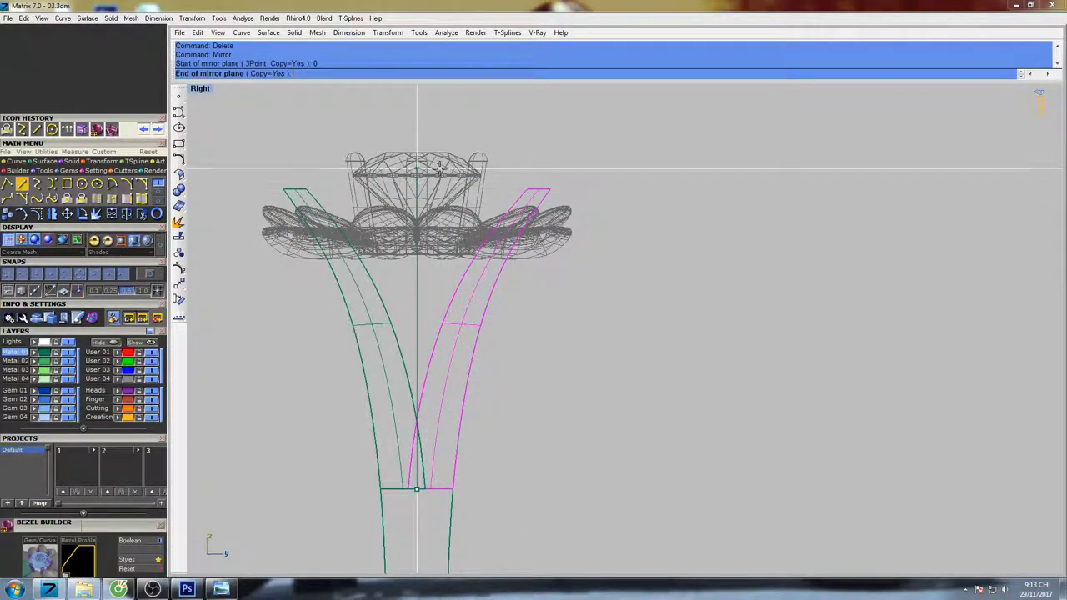
pyautogui.click(440, 170)
# - Shade the Perspective view and examine the split V-shaped shank branches from several angles
pyautogui.moveTo(538, 329); pyautogui.dragTo(501, 323, button='right')
pyautogui.hotkey('ctrl', 'F4')
pyautogui.moveTo(577, 400)
pyautogui.mouseDown(button='right')
pyautogui.moveTo(561, 353)
pyautogui.moveTo(605, 364)
pyautogui.moveTo(593, 365)
pyautogui.moveTo(595, 342)
pyautogui.moveTo(522, 326)
pyautogui.moveTo(581, 386)
pyautogui.moveTo(590, 414)
pyautogui.mouseUp(button='right')
pyautogui.write('s')
pyautogui.press('Return')
pyautogui.scroll(5, 570, 324)
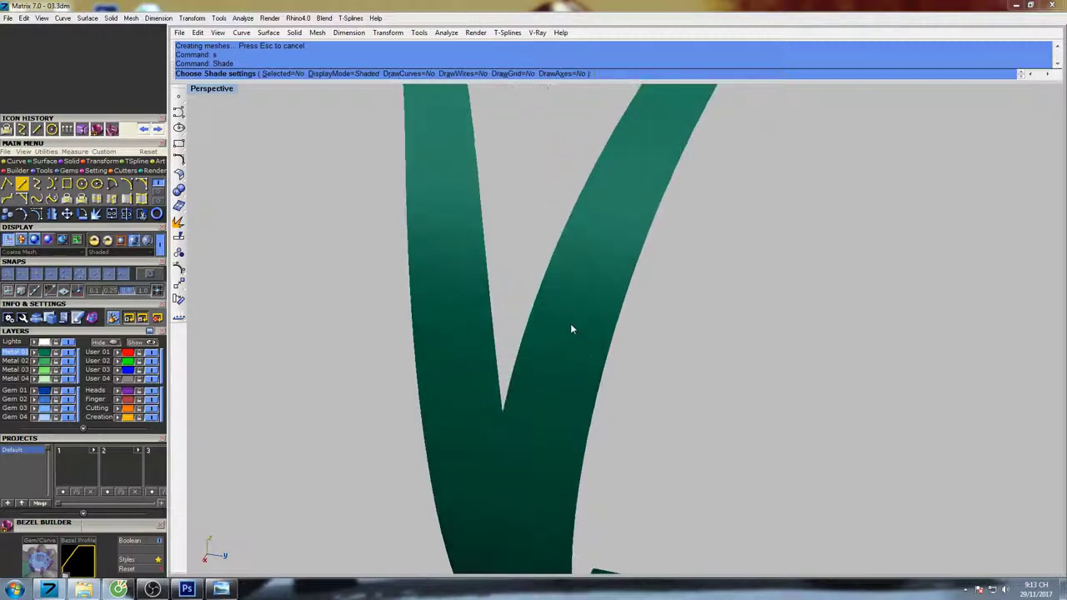
pyautogui.moveTo(570, 324); pyautogui.dragTo(610, 320, button='right')
pyautogui.scroll(-5, 607, 325)
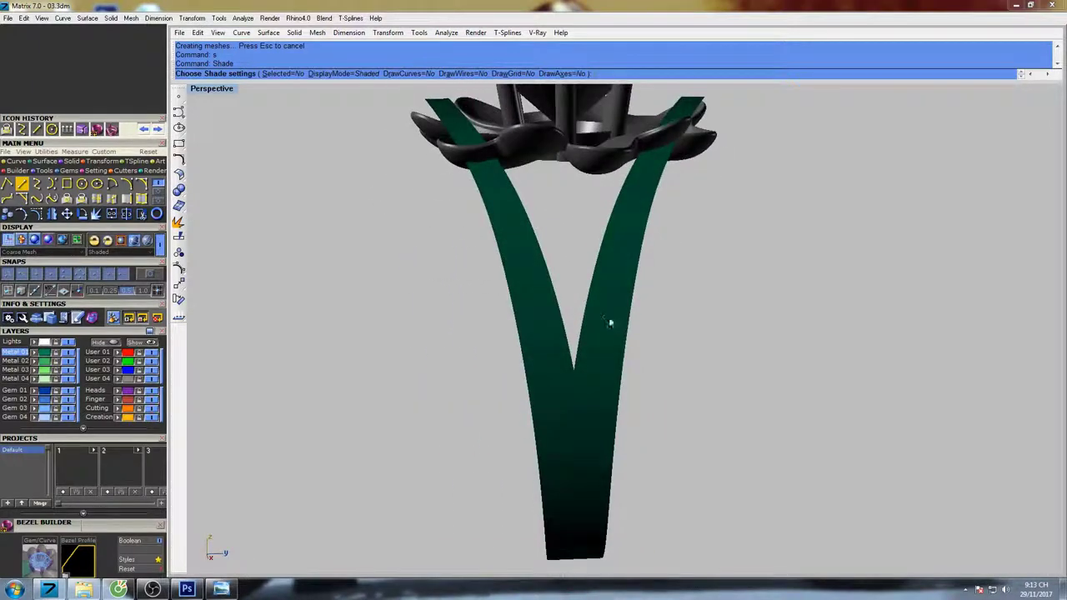
pyautogui.press('Escape')
pyautogui.scroll(4, 540, 282)
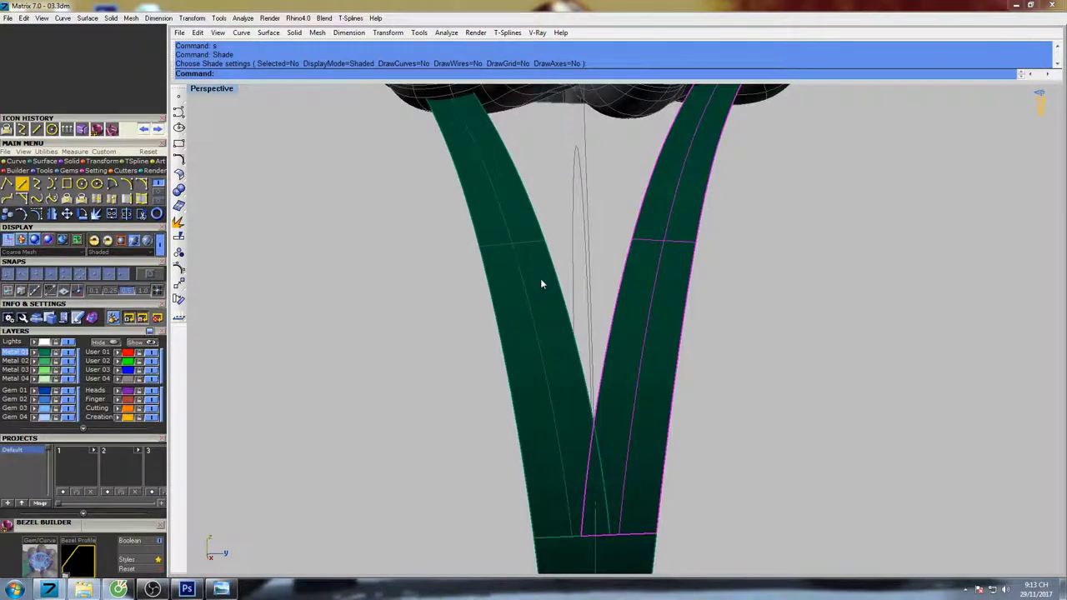
pyautogui.moveTo(540, 283); pyautogui.dragTo(562, 282, button='right')
pyautogui.moveTo(547, 284); pyautogui.dragTo(593, 300, button='right')
# - Return to the Right view and shade it to check the outline of the two branches
pyautogui.hotkey('ctrl', 'F3')
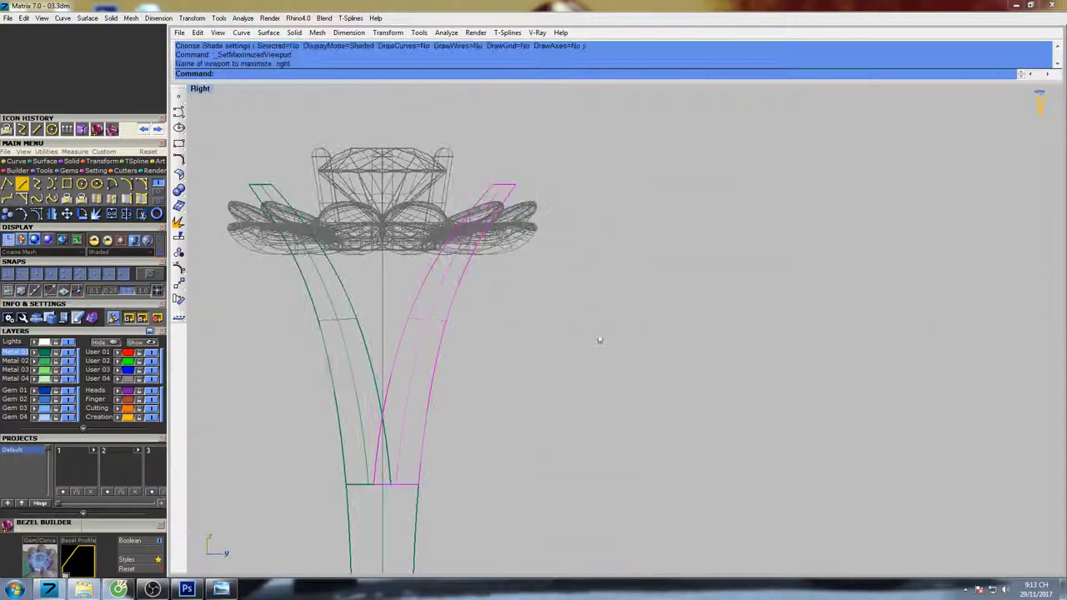
pyautogui.moveTo(472, 321)
pyautogui.mouseDown(button='right')
pyautogui.moveTo(529, 291)
pyautogui.moveTo(530, 272)
pyautogui.moveTo(562, 248)
pyautogui.mouseUp(button='right')
pyautogui.write('s')
pyautogui.press('space')
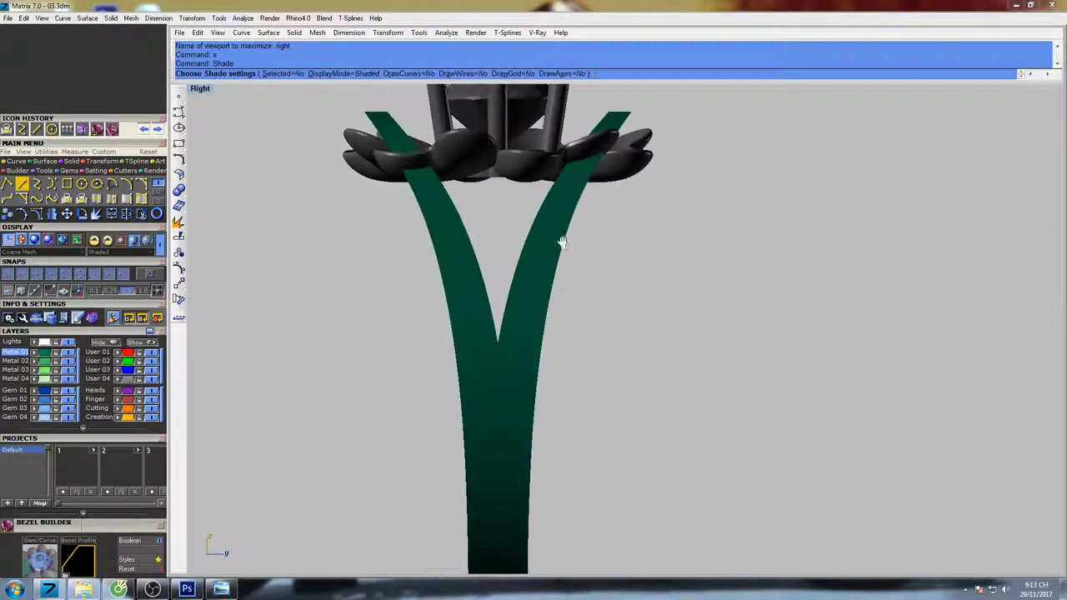
pyautogui.scroll(-2, 562, 252)
pyautogui.scroll(8, 563, 256)
pyautogui.press('Escape')
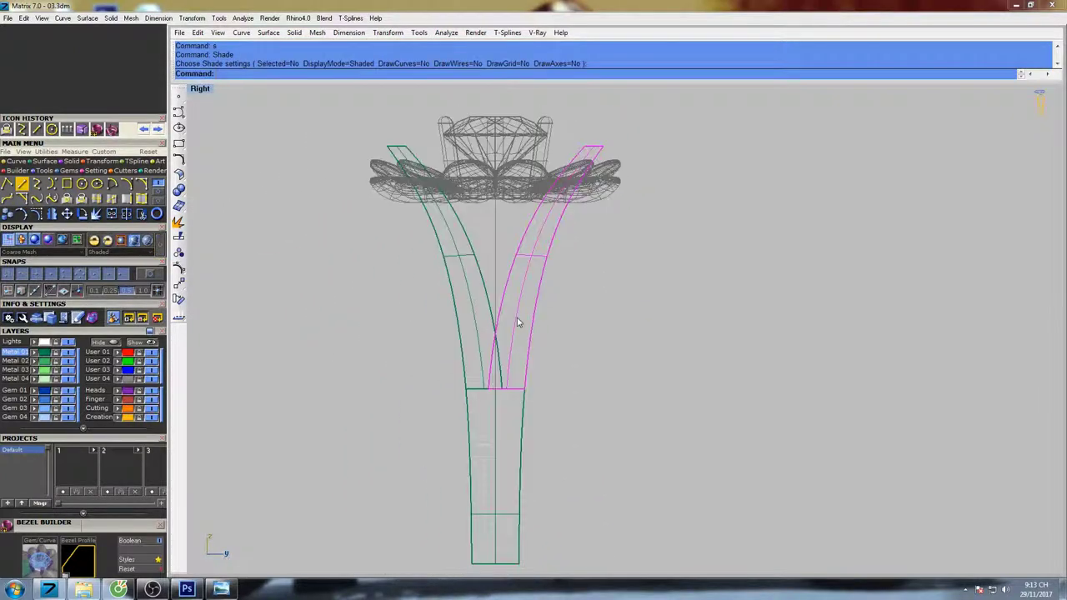
# - Draw a horizontal line extending both ways from the point where the two branches' inner edges cross on the centreline
pyautogui.scroll(5, 490, 340)
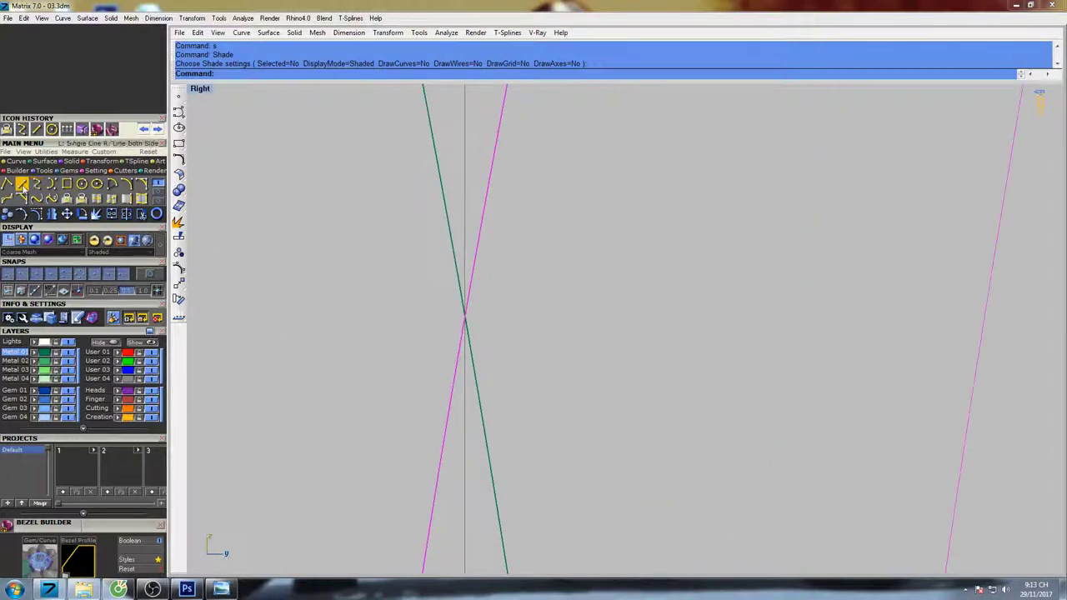
pyautogui.click(23, 185)
pyautogui.click(466, 318)
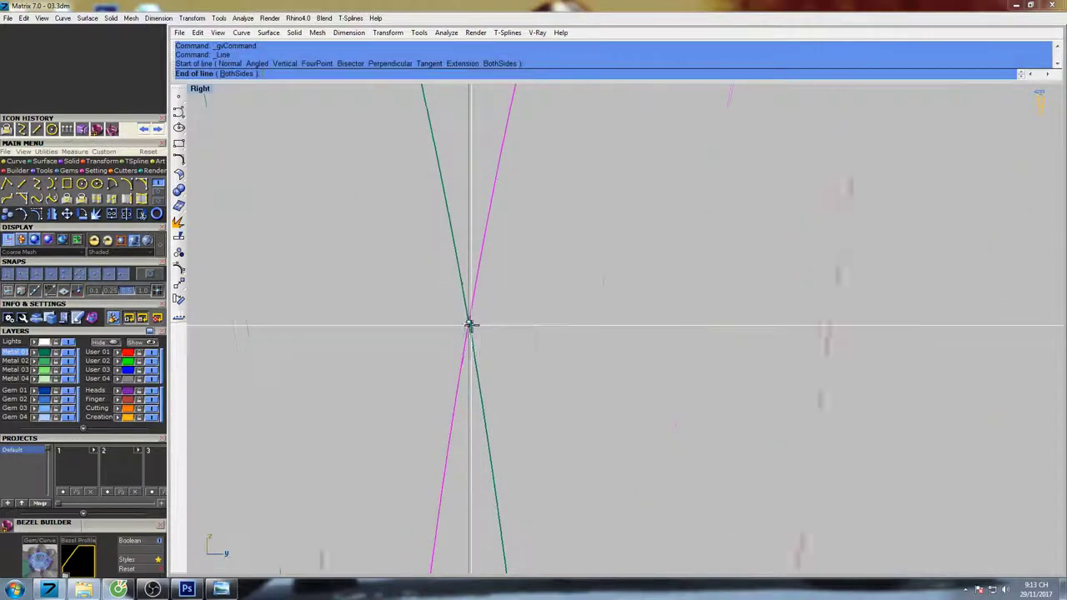
pyautogui.scroll(-3, 467, 323)
pyautogui.click(238, 73)
pyautogui.click(739, 329)
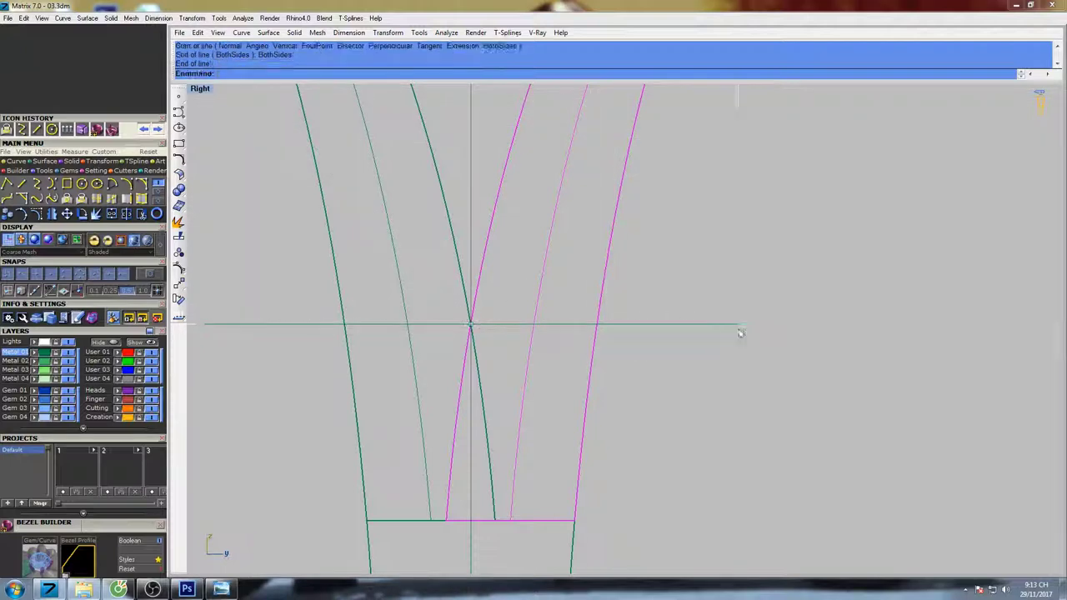
# - Split the selected mirrored branch surface with the horizontal line through the crossing point
pyautogui.scroll(-4, 692, 331)
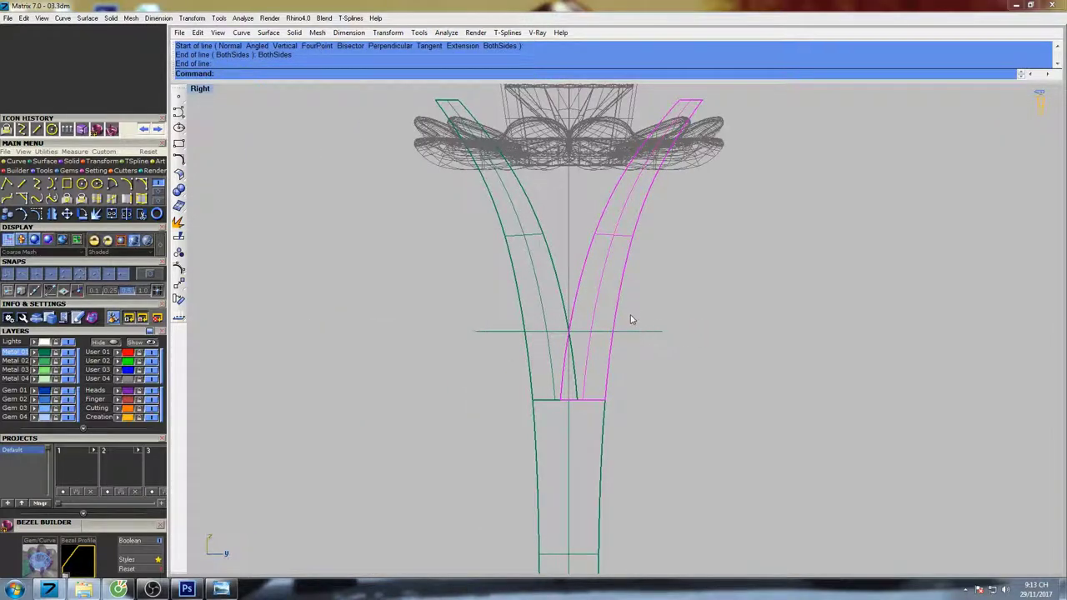
pyautogui.moveTo(678, 300); pyautogui.dragTo(605, 310, button='right')
pyautogui.moveTo(642, 345); pyautogui.dragTo(609, 341, button='right')
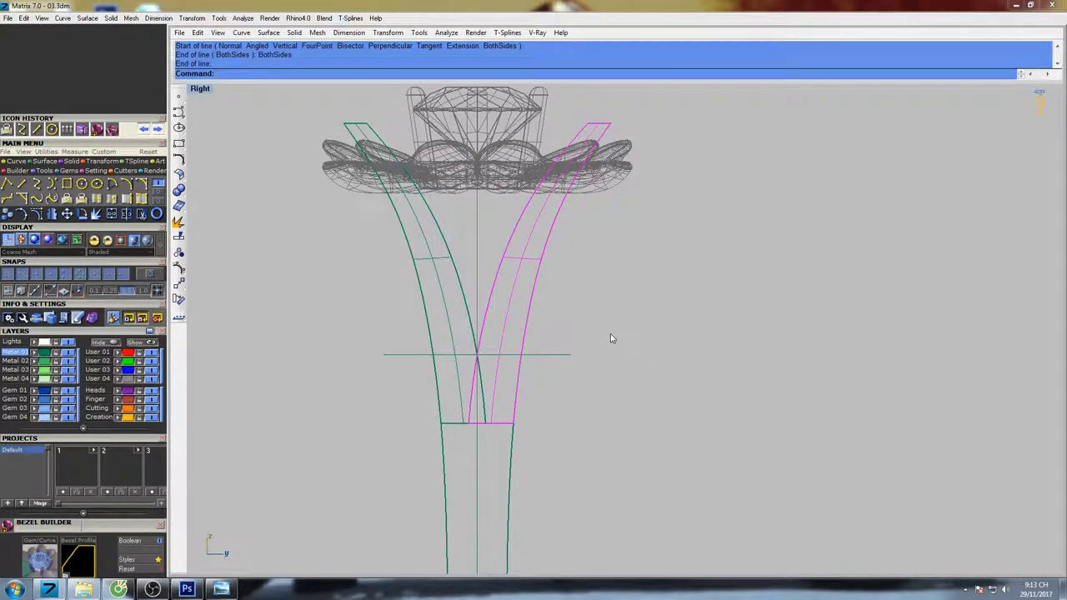
pyautogui.moveTo(615, 339); pyautogui.dragTo(592, 347, button='right')
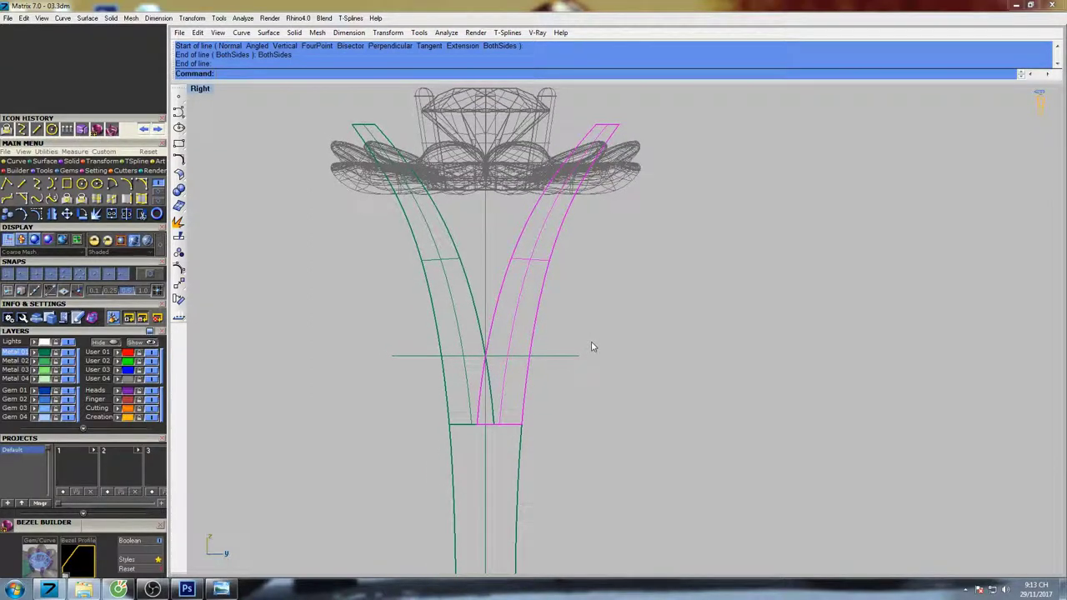
pyautogui.write('p')
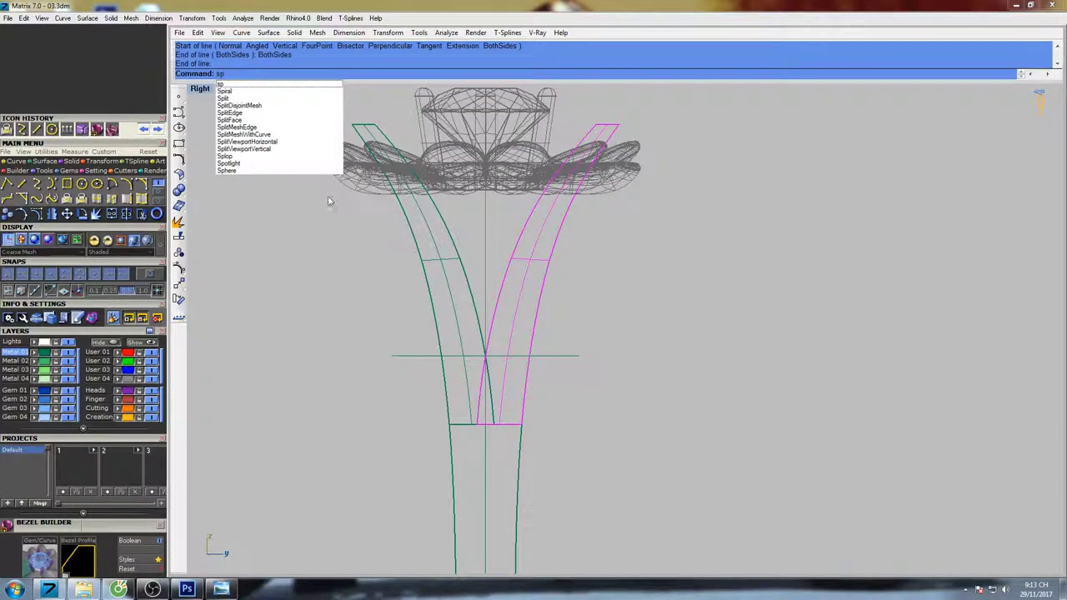
pyautogui.click(238, 99)
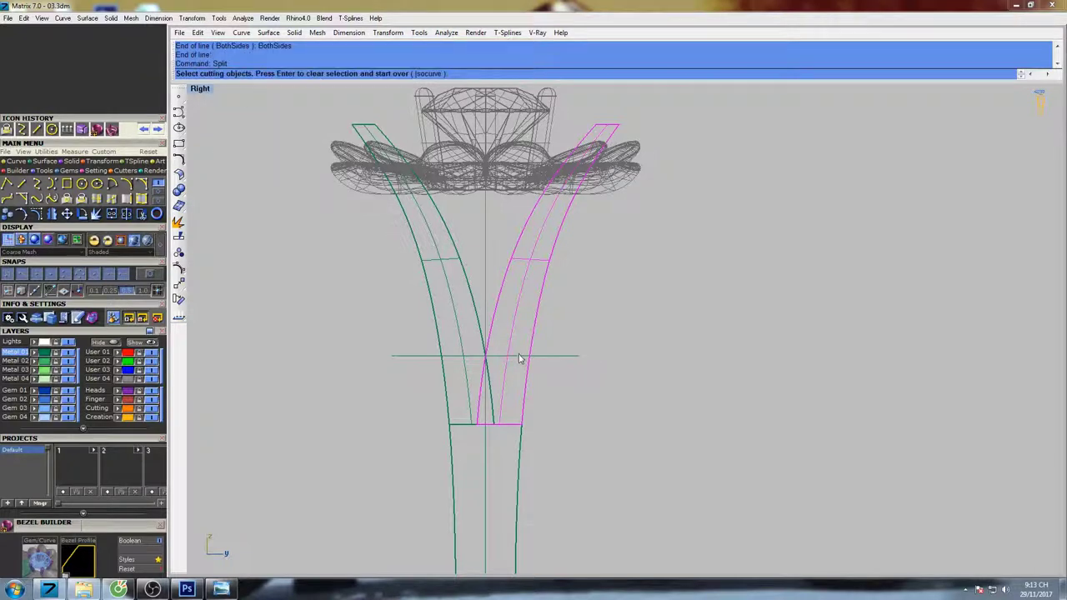
pyautogui.click(518, 358)
pyautogui.press('Return')
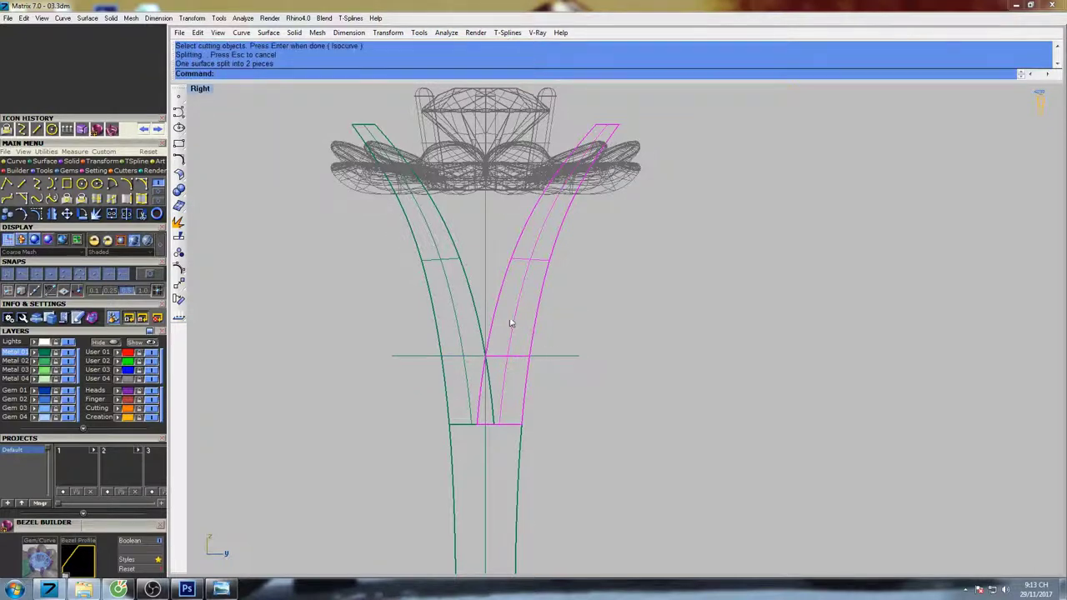
# - Delete the unsplit branch surface on the negative Y side of the centreline
pyautogui.click(579, 314)
pyautogui.click(479, 321)
pyautogui.moveTo(505, 315); pyautogui.dragTo(471, 321, button='right')
pyautogui.write('de')
pyautogui.press('Return')
# - Delete the existing inner and outer edge curves lying along the split branch, keeping its surfaces
pyautogui.scroll(4, 486, 369)
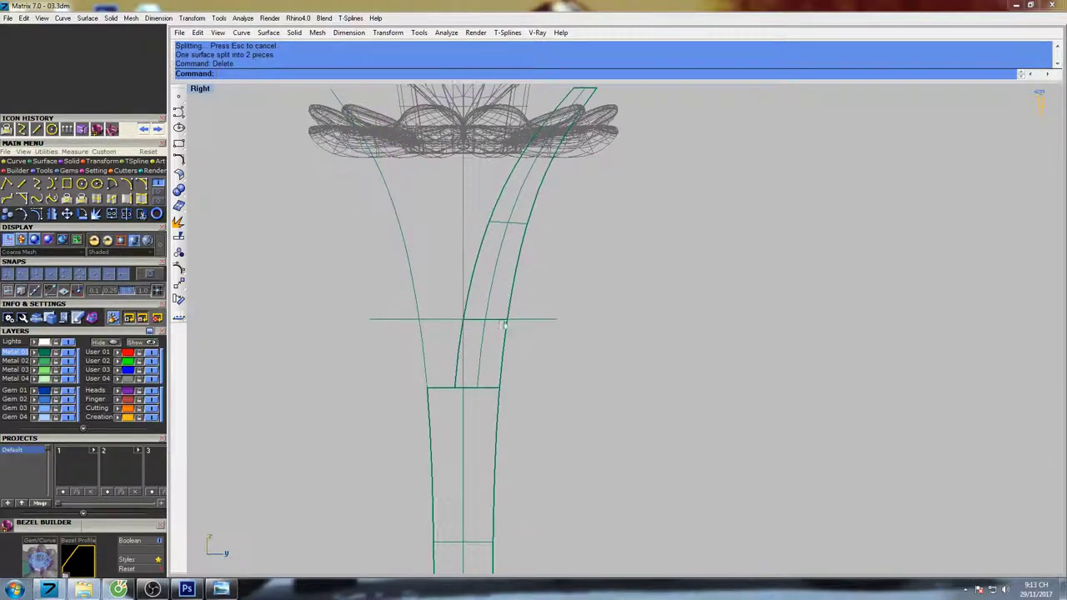
pyautogui.click(480, 356)
pyautogui.press('Escape')
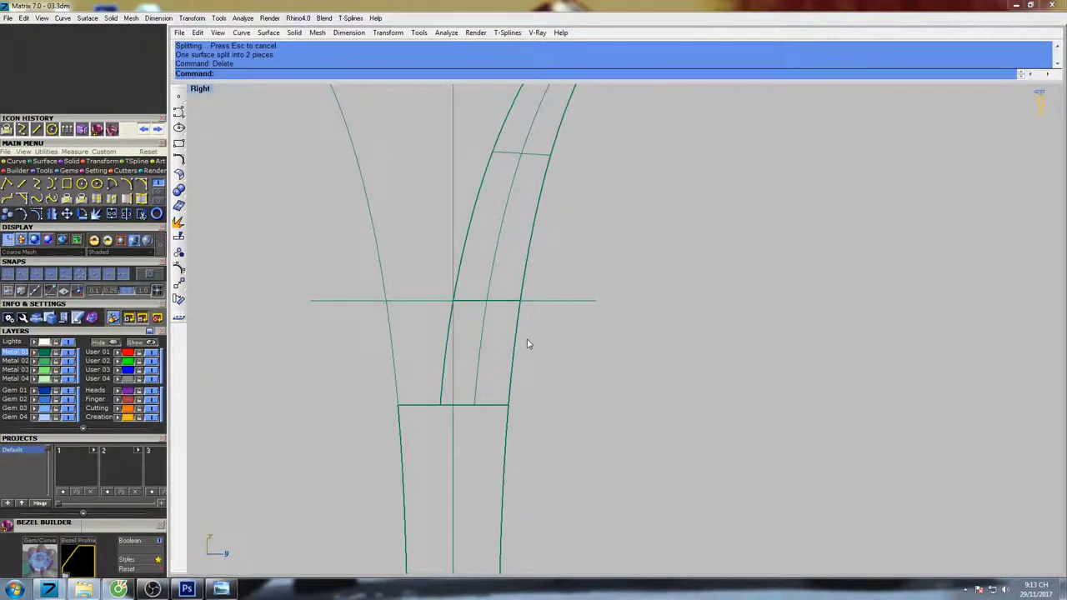
pyautogui.click(519, 338)
pyautogui.click(551, 367)
pyautogui.moveTo(521, 321); pyautogui.dragTo(503, 307, button='right')
pyautogui.keyDown('shift'); pyautogui.click(448, 249); pyautogui.keyUp('shift')
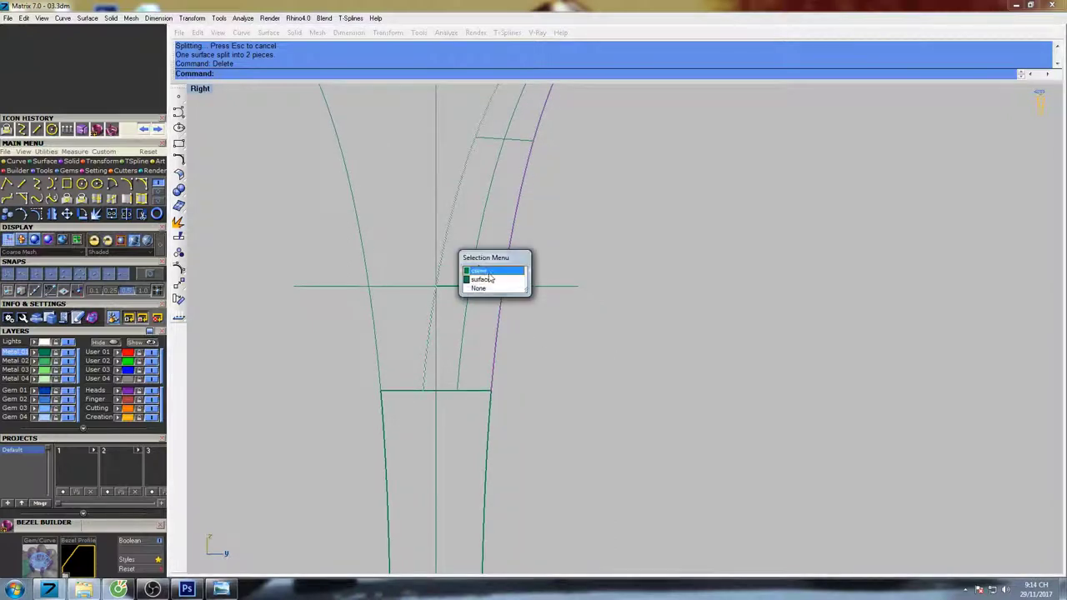
pyautogui.click(476, 266)
pyautogui.keyDown('shift'); pyautogui.click(491, 406); pyautogui.keyUp('shift')
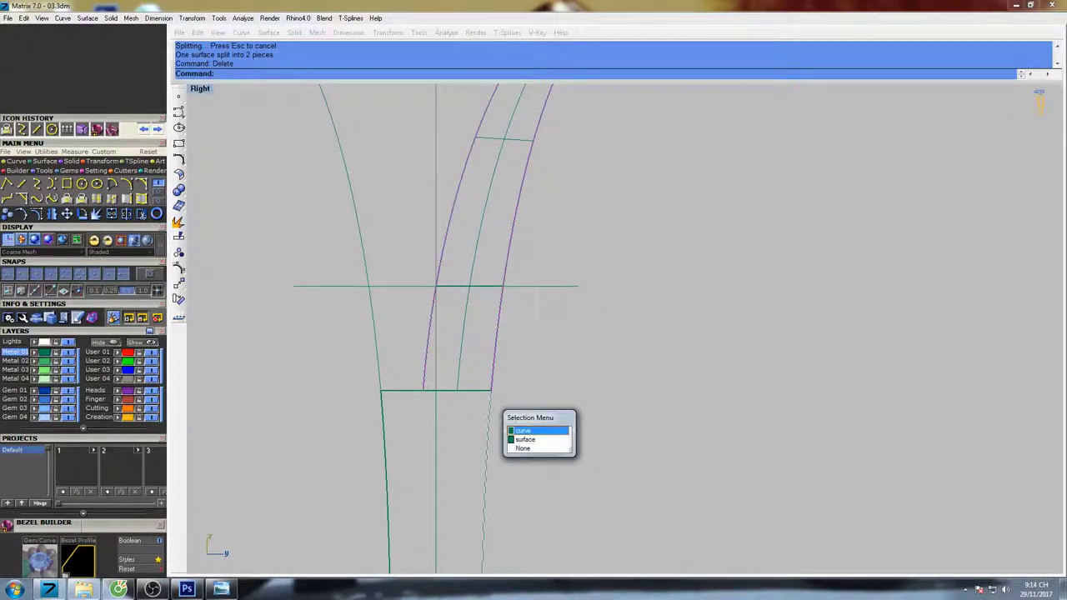
pyautogui.click(527, 449)
pyautogui.moveTo(539, 378); pyautogui.dragTo(547, 448, button='right')
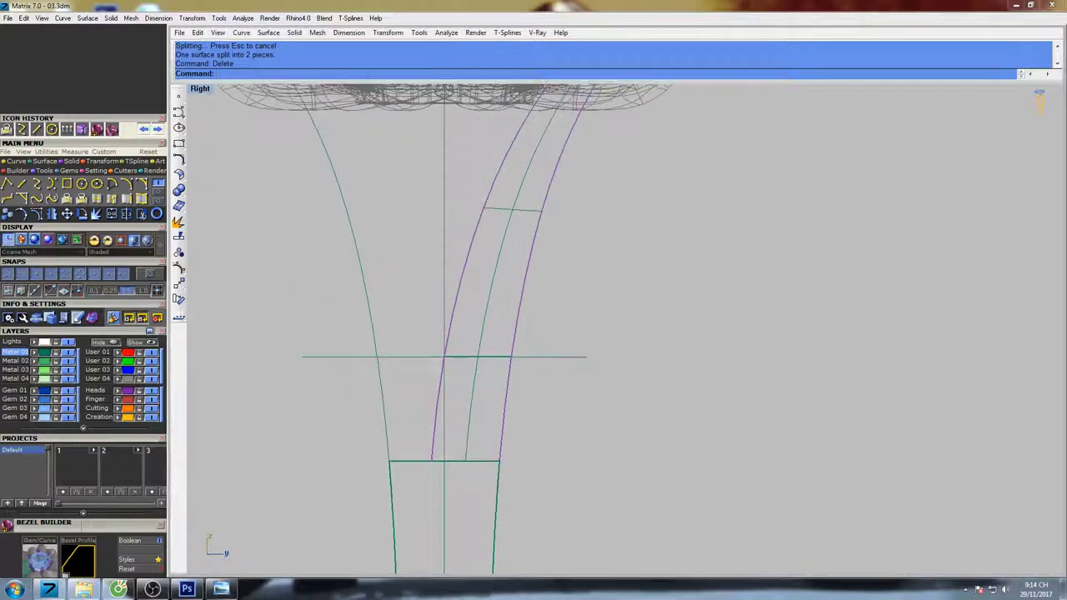
pyautogui.write('d: D')
pyautogui.write('el')
pyautogui.press('Return')
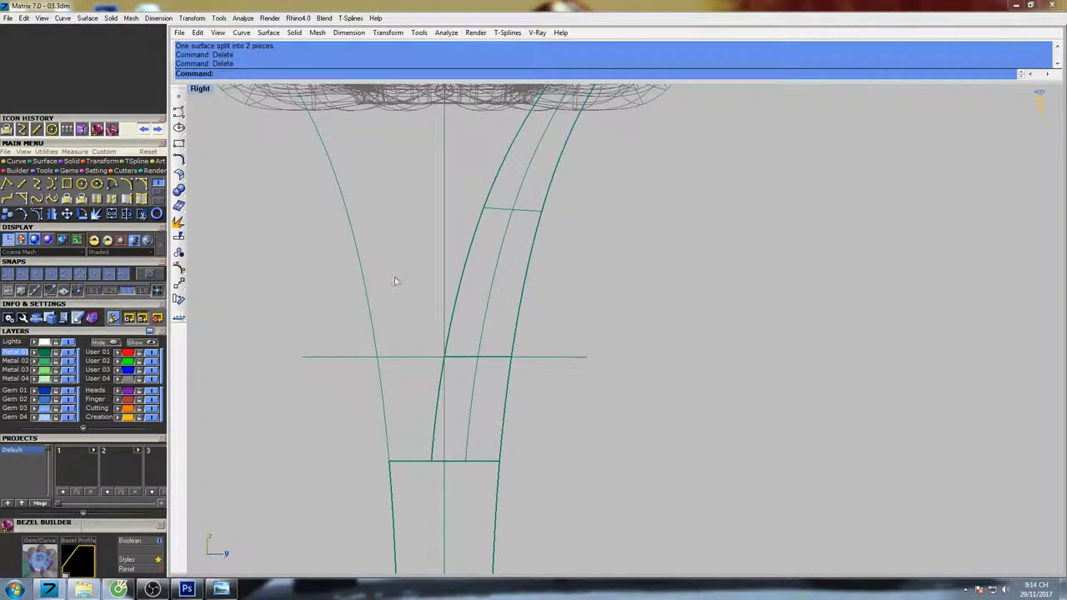
# - Delete the leftover outer curve of the removed branch
pyautogui.click(339, 185)
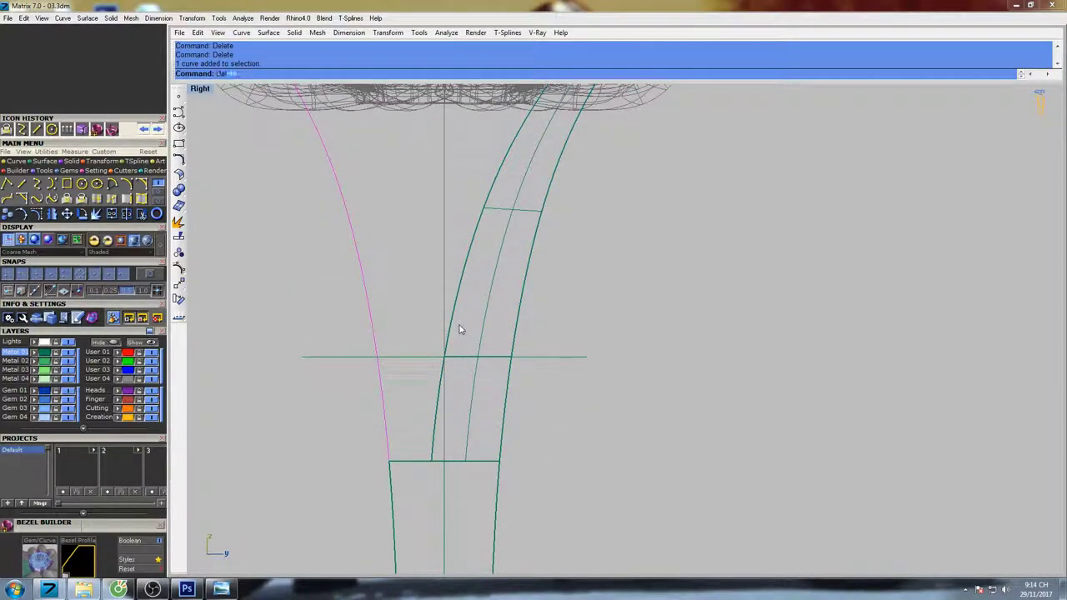
pyautogui.write('Del')
pyautogui.press('Return')
# - Duplicate the inner and outer edges of both the upper and lower pieces of the split branch
pyautogui.moveTo(493, 334); pyautogui.dragTo(488, 386, button='right')
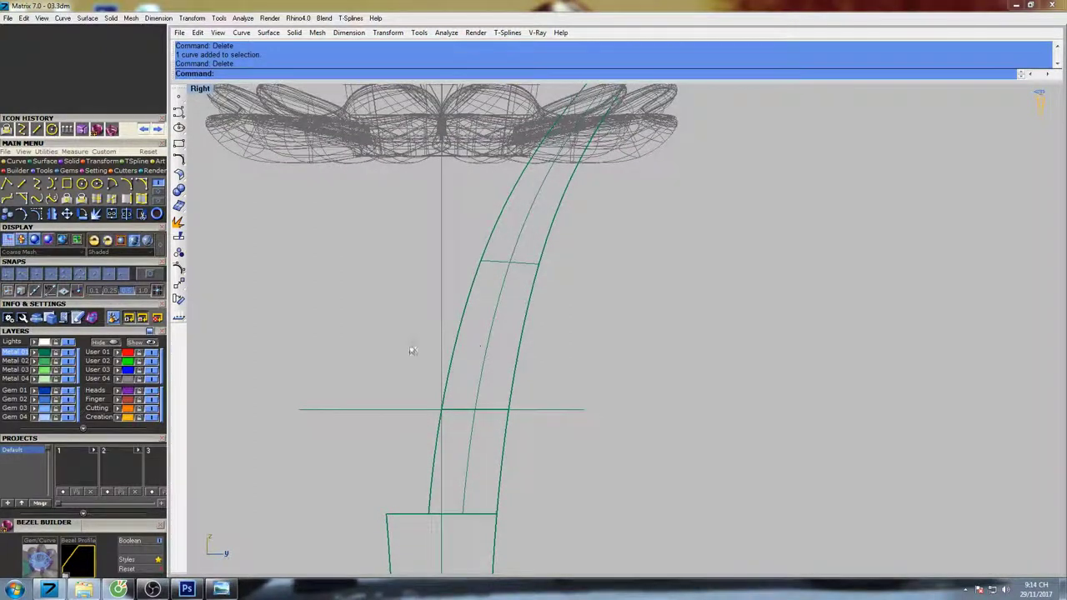
pyautogui.click(126, 200)
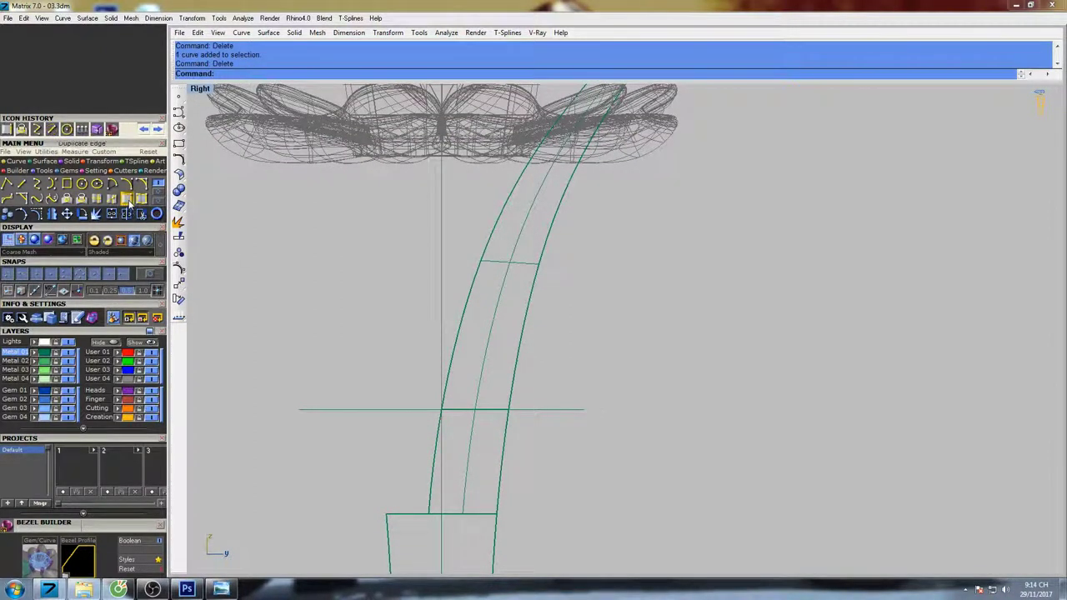
pyautogui.click(529, 311)
pyautogui.click(464, 326)
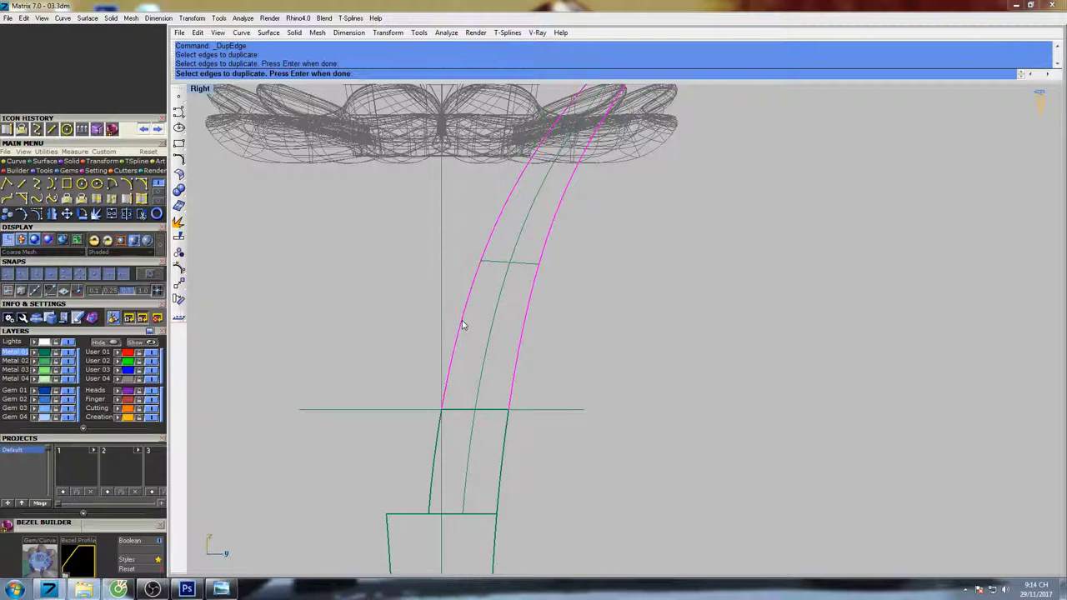
pyautogui.click(433, 476)
pyautogui.click(501, 482)
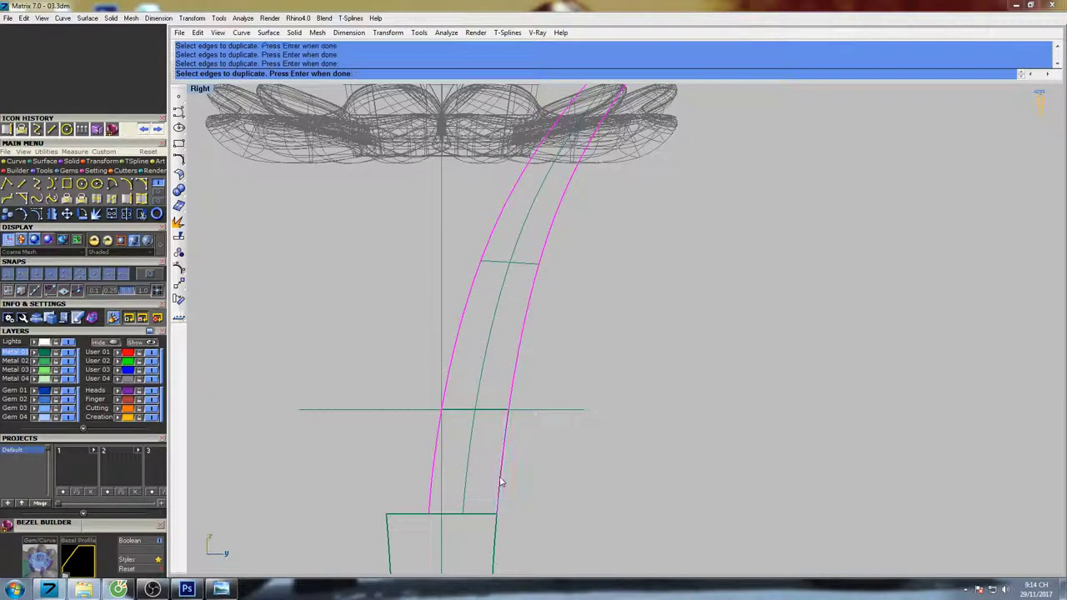
pyautogui.rightClick(584, 390)
# - Delete the duplicated inner edge curve of the lower branch piece, below the horizontal line
pyautogui.scroll(-4, 548, 374)
pyautogui.click(476, 415)
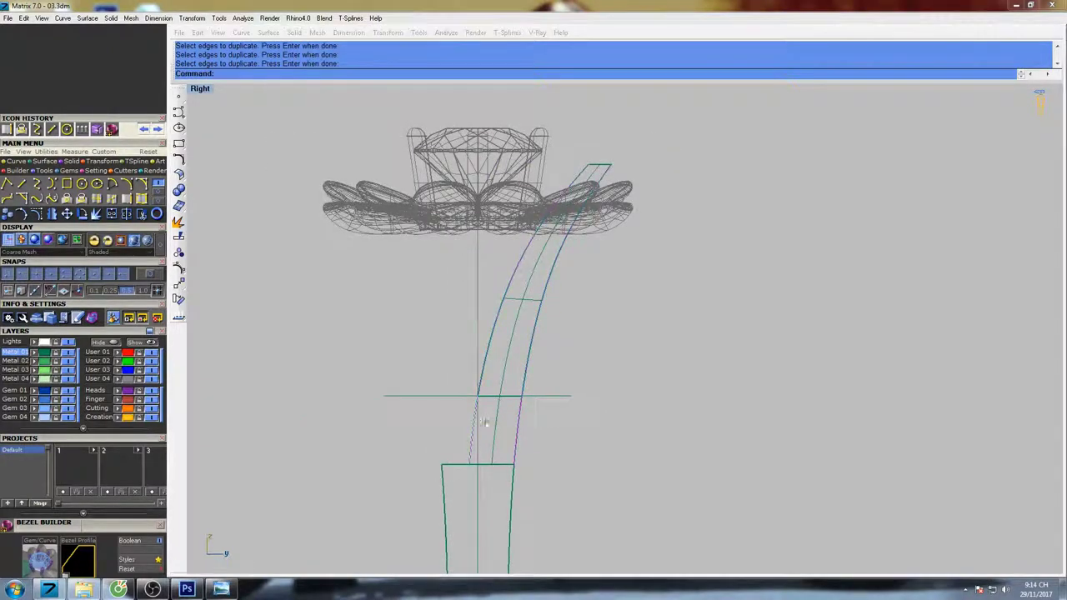
pyautogui.click(507, 444)
pyautogui.moveTo(509, 420); pyautogui.dragTo(474, 408, button='right')
pyautogui.write('d: D')
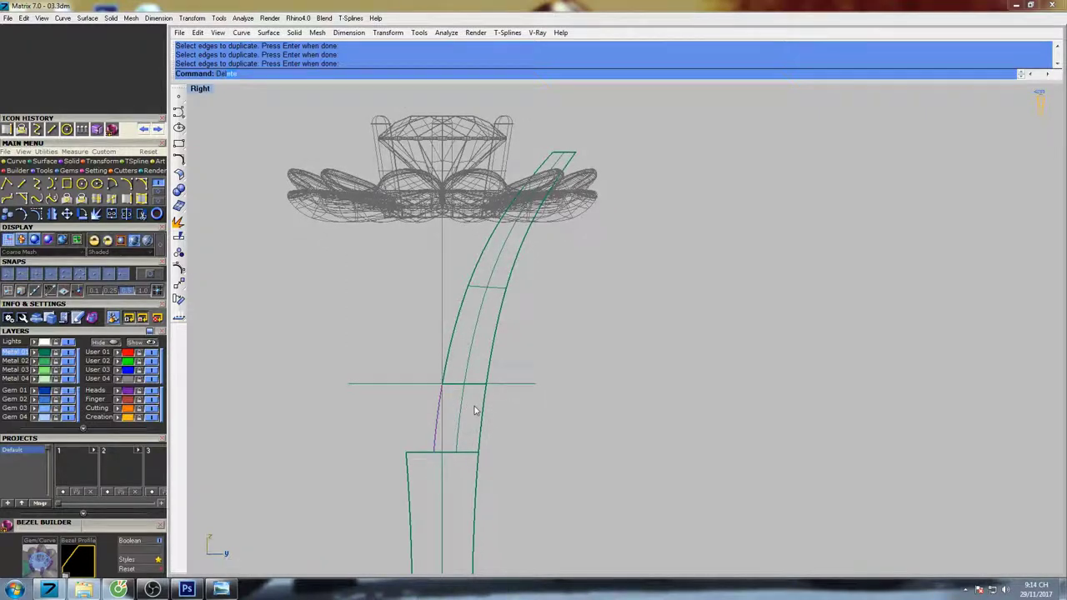
pyautogui.write('e')
pyautogui.press('Return')
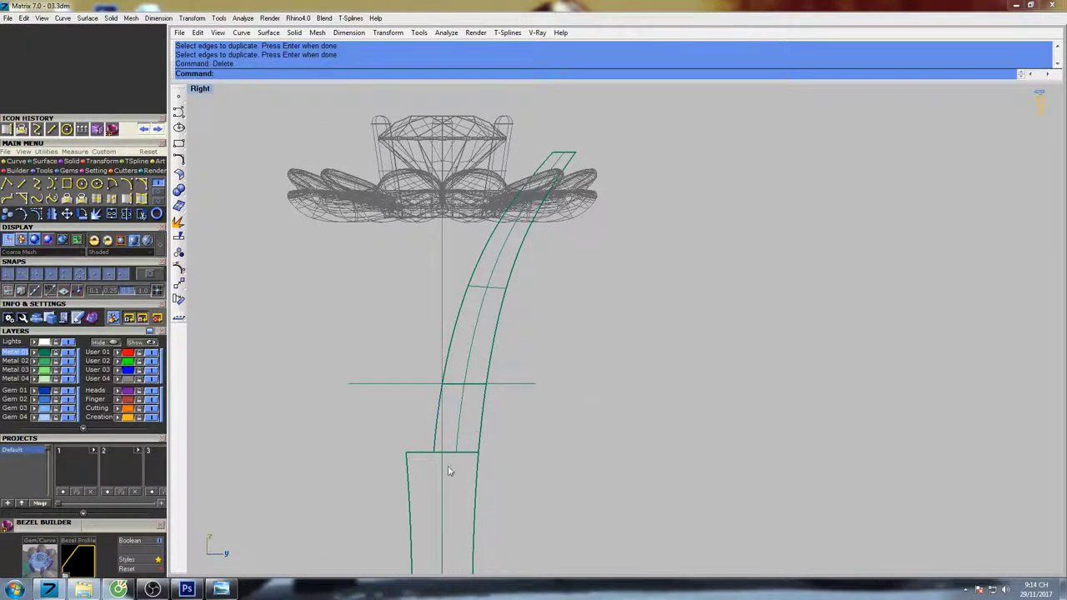
# - Join the lower branch piece's outer edge curve with the matching side curve of the lower shank
pyautogui.click(478, 497)
pyautogui.click(513, 524)
pyautogui.keyDown('shift'); pyautogui.click(482, 430); pyautogui.keyUp('shift')
pyautogui.click(516, 455)
pyautogui.moveTo(514, 418); pyautogui.dragTo(539, 299, button='right')
pyautogui.write('join')
pyautogui.press('Return')
# - Rebuild the joined outer curve with 5 points and degree 3, deleting the input
pyautogui.scroll(-2, 539, 300)
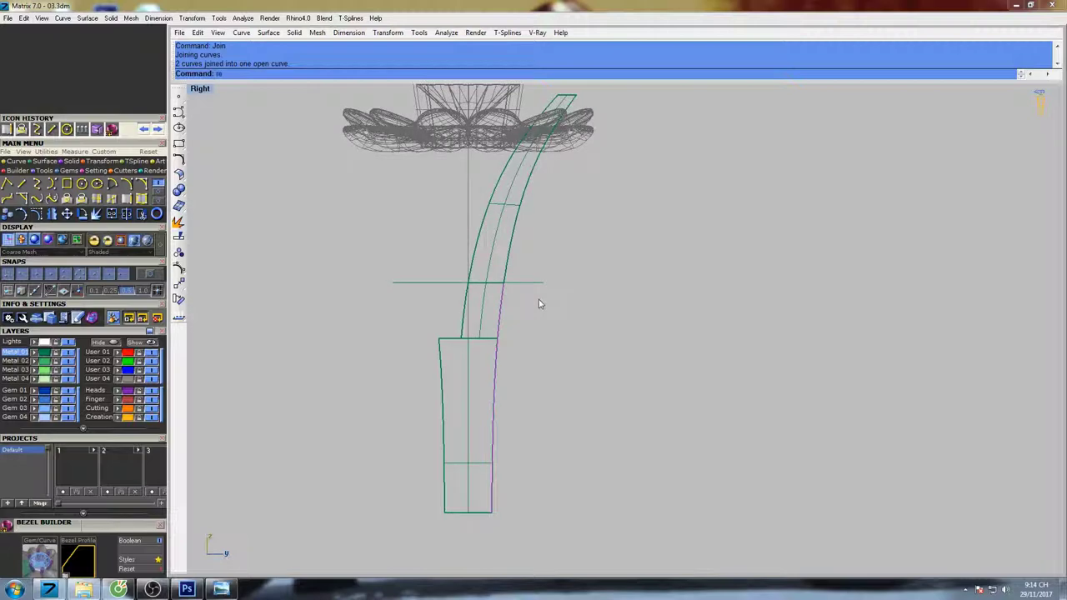
pyautogui.write('rebuild')
pyautogui.press('Return')
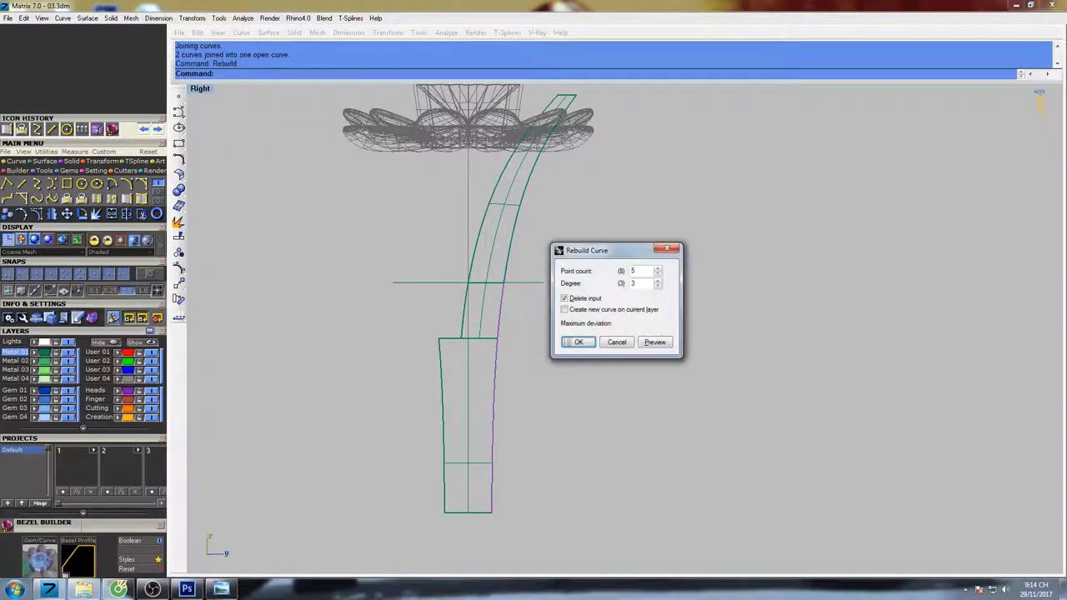
pyautogui.click(578, 346)
# - Rebuild the upper branch's inner and outer edge curves with the same settings as the joined curve
pyautogui.moveTo(528, 332); pyautogui.dragTo(576, 369, button='right')
pyautogui.click(600, 283)
pyautogui.click(561, 280)
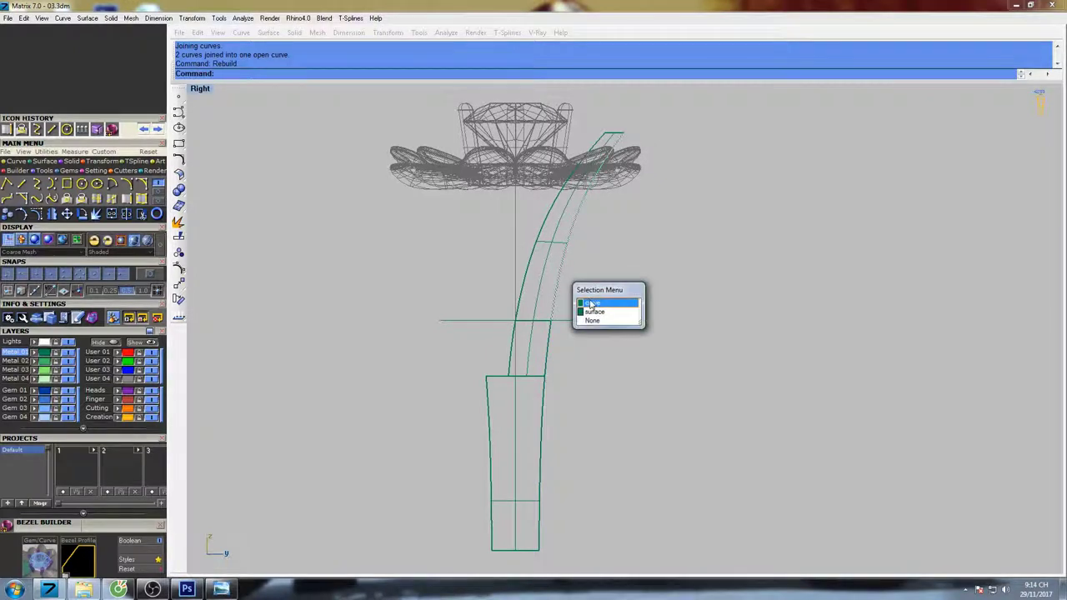
pyautogui.click(594, 304)
pyautogui.keyDown('shift'); pyautogui.click(528, 261); pyautogui.keyUp('shift')
pyautogui.click(562, 286)
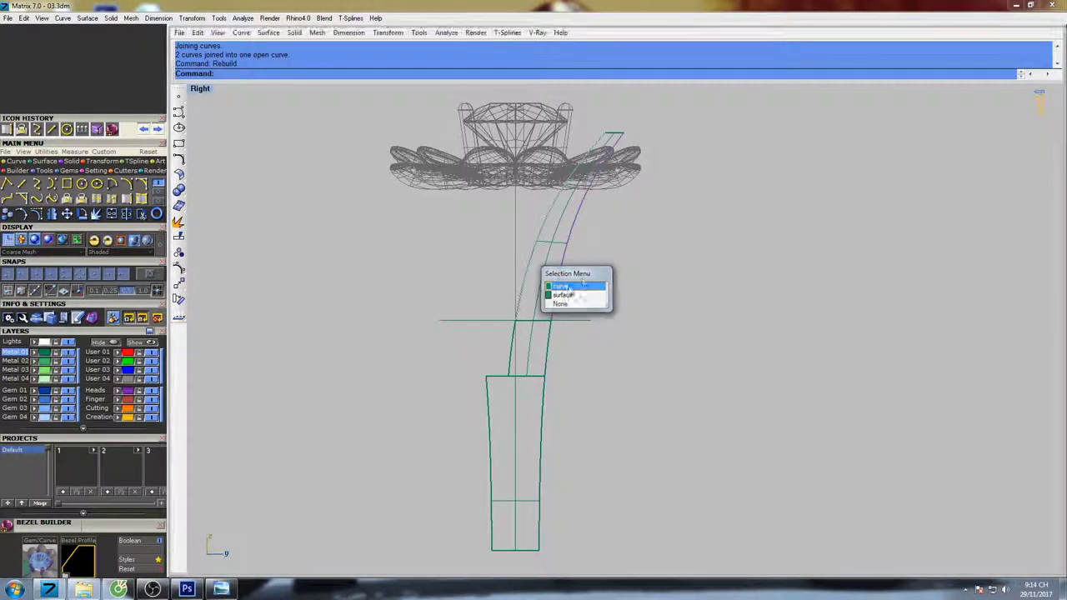
pyautogui.rightClick(576, 288)
pyautogui.click(579, 342)
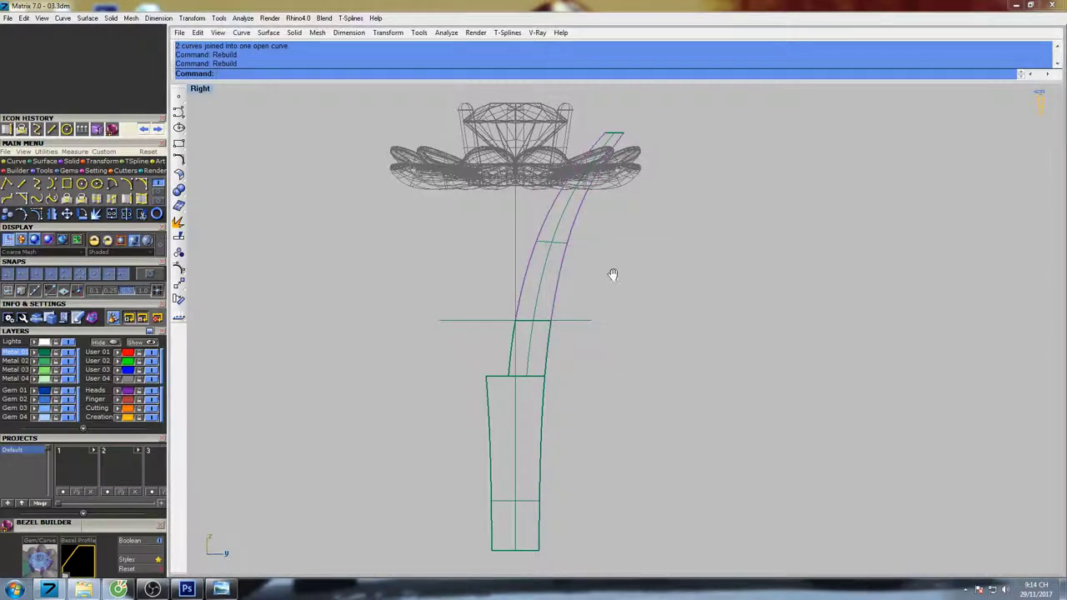
# - Delete the upper and lower surfaces of the split branch, keeping the rebuilt edge curves
pyautogui.moveTo(612, 276); pyautogui.dragTo(564, 358, button='right')
pyautogui.click(516, 373)
pyautogui.keyDown('shift'); pyautogui.click(525, 318); pyautogui.keyUp('shift')
pyautogui.press('Return')
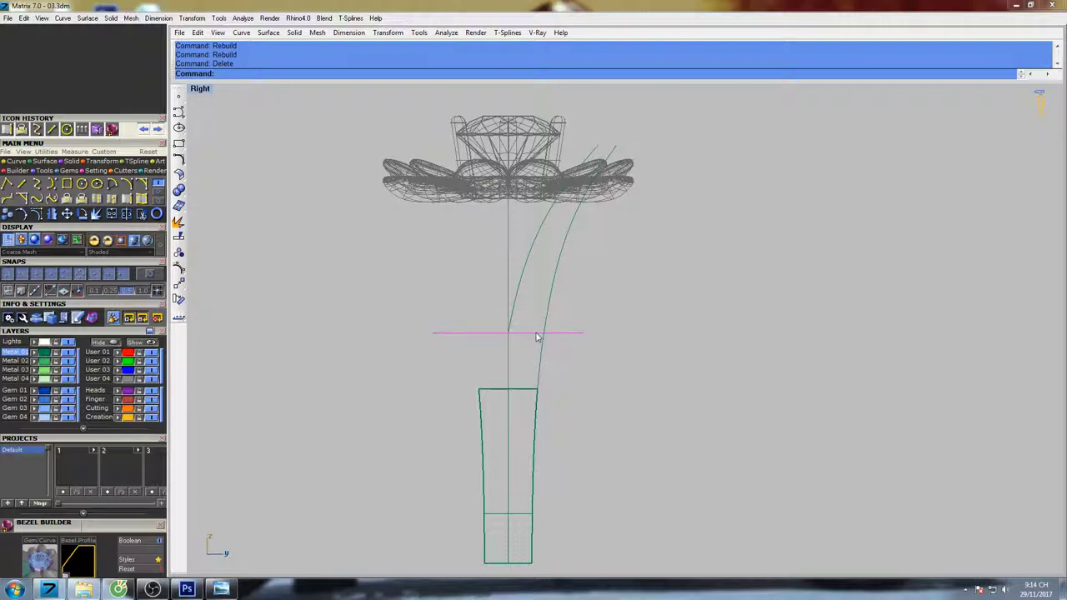
# - Delete the horizontal line, the lower shank surface and the shank's remaining opposite side curve
pyautogui.click(526, 391)
pyautogui.moveTo(567, 403); pyautogui.dragTo(527, 418, button='right')
pyautogui.write('ex')
pyautogui.press('Return')
pyautogui.click(450, 420)
pyautogui.write('de')
pyautogui.press('Return')
pyautogui.scroll(2, 521, 357)
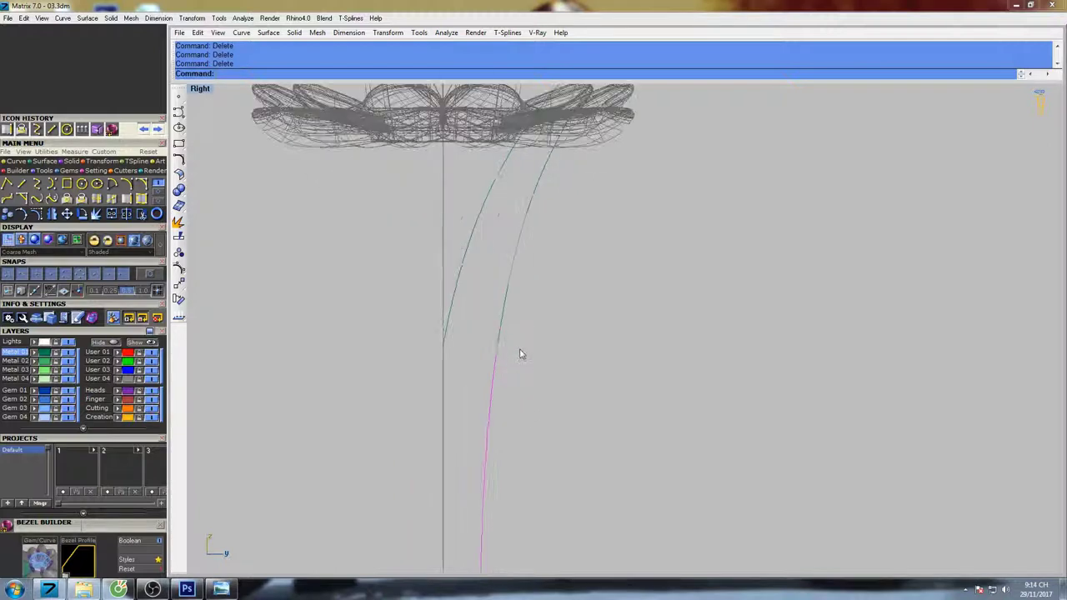
# - Match the lower end of the outer upper shank curve to the adjoining lower curve with tangency continuity
pyautogui.press('Escape')
pyautogui.moveTo(526, 370); pyautogui.dragTo(546, 394, button='right')
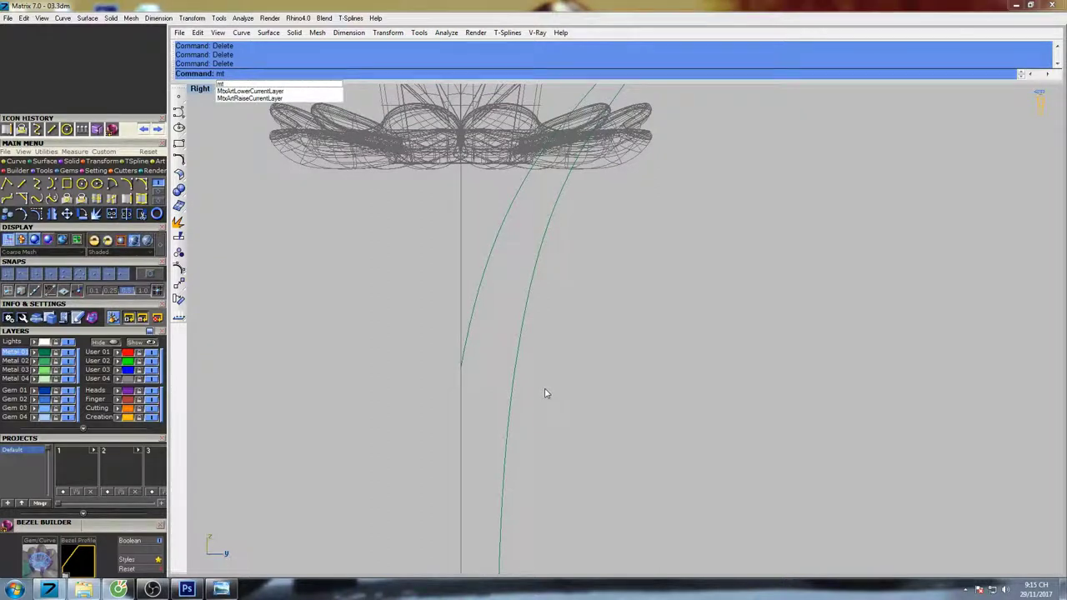
pyautogui.press('BackSpace')
pyautogui.write('atch')
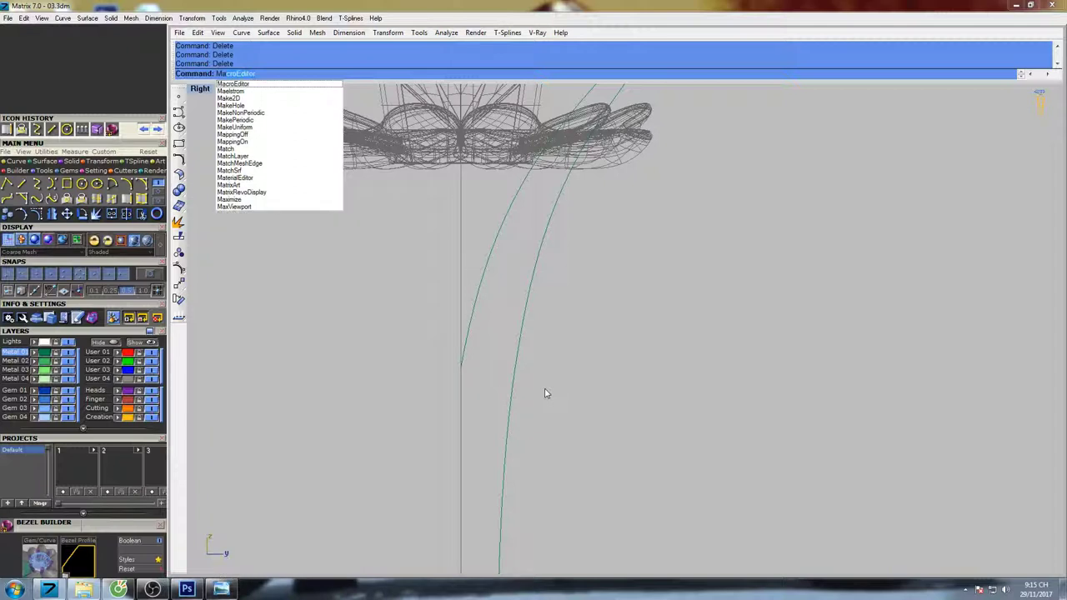
pyautogui.press('Return')
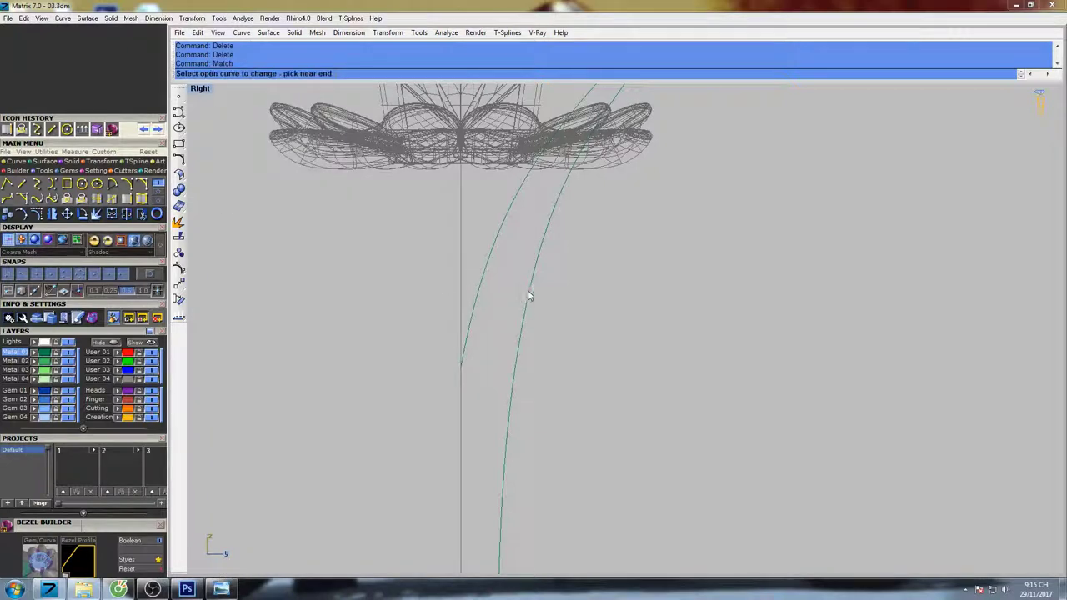
pyautogui.click(527, 295)
pyautogui.click(517, 386)
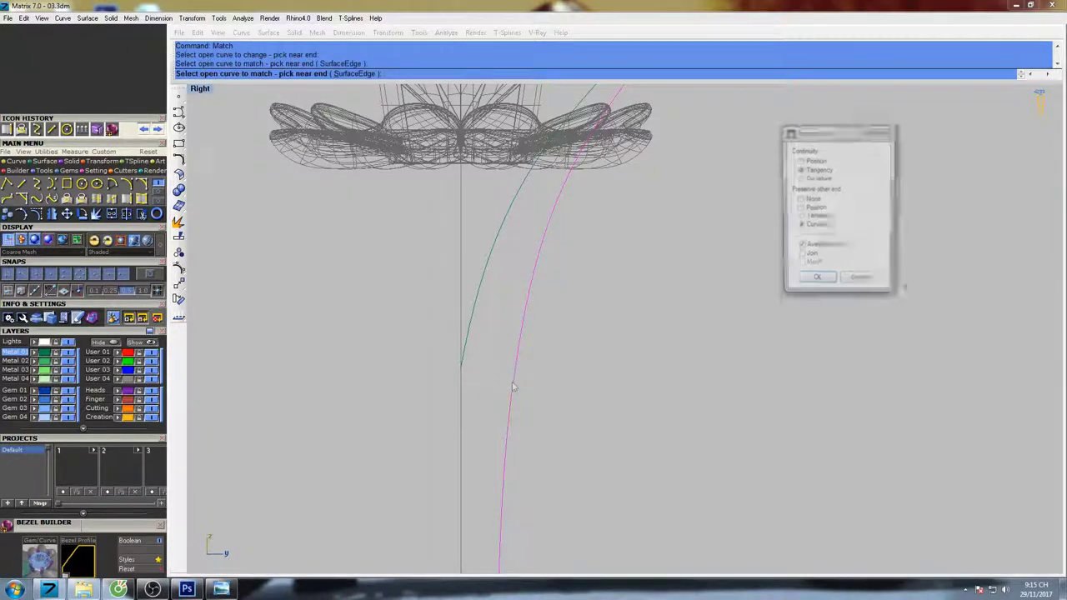
pyautogui.press('Return')
# - Mirror a copy of the lower shank curve across the vertical centre axis, starting the mirror plane at 0
pyautogui.moveTo(546, 354); pyautogui.dragTo(529, 309, button='right')
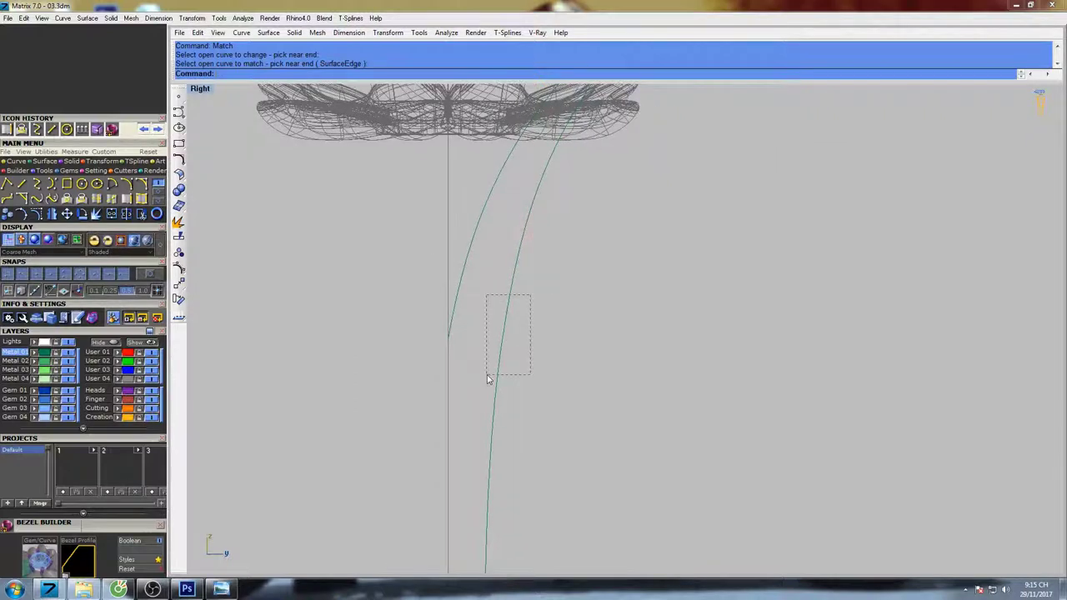
pyautogui.moveTo(488, 376); pyautogui.dragTo(486, 378)
pyautogui.keyDown('shift'); pyautogui.moveTo(486, 269); pyautogui.dragTo(452, 237); pyautogui.keyUp('shift')
pyautogui.scroll(-4, 536, 258)
pyautogui.moveTo(536, 261); pyautogui.dragTo(553, 290, button='right')
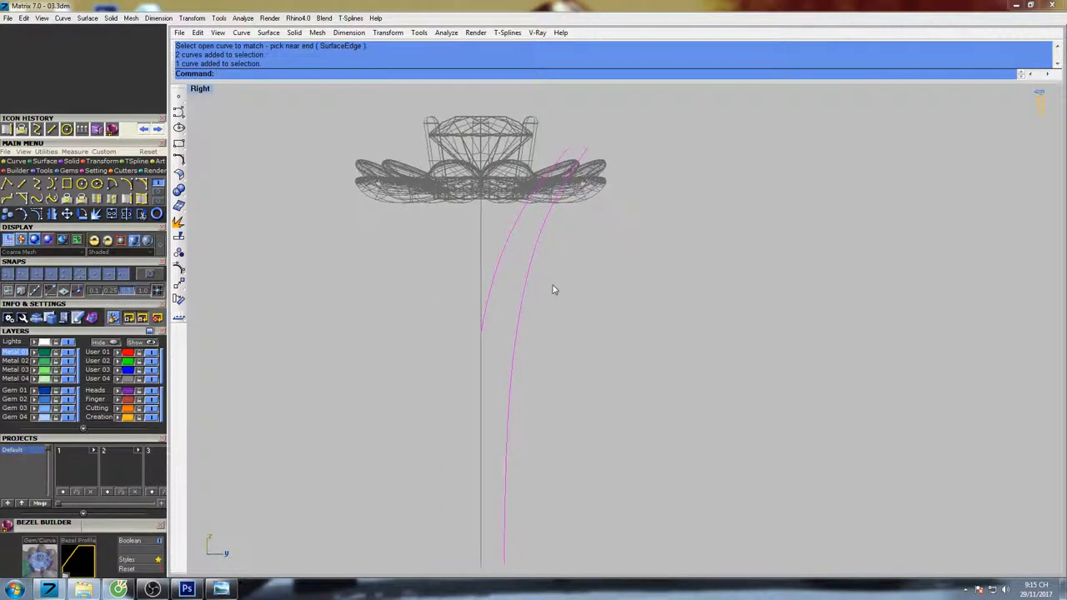
pyautogui.click(514, 378)
pyautogui.moveTo(538, 371); pyautogui.dragTo(511, 359, button='right')
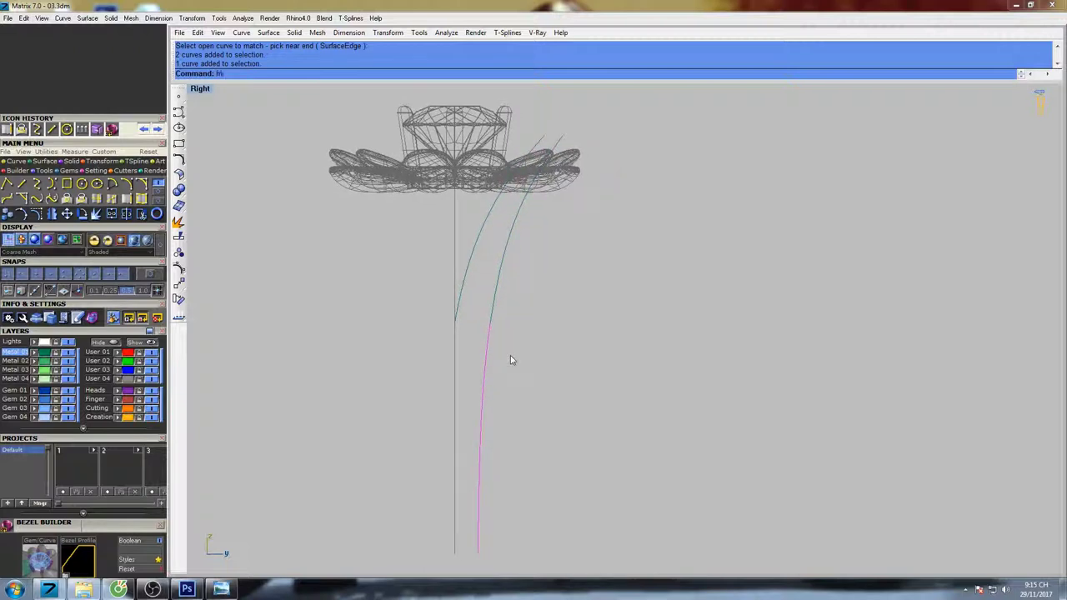
pyautogui.write('rror')
pyautogui.press('Return')
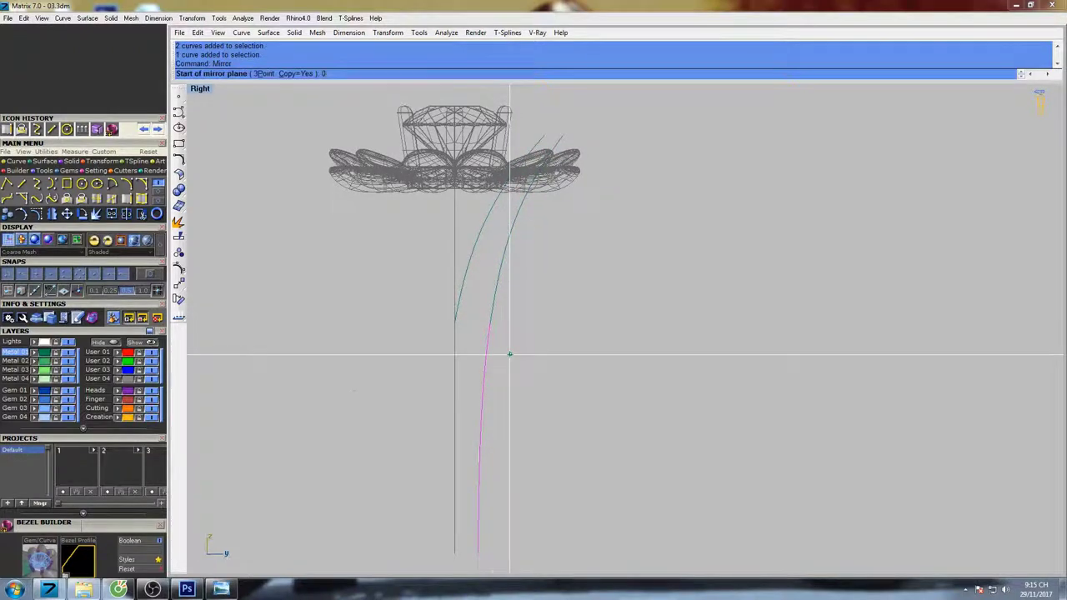
pyautogui.write('0')
pyautogui.press('Return')
pyautogui.click(458, 231)
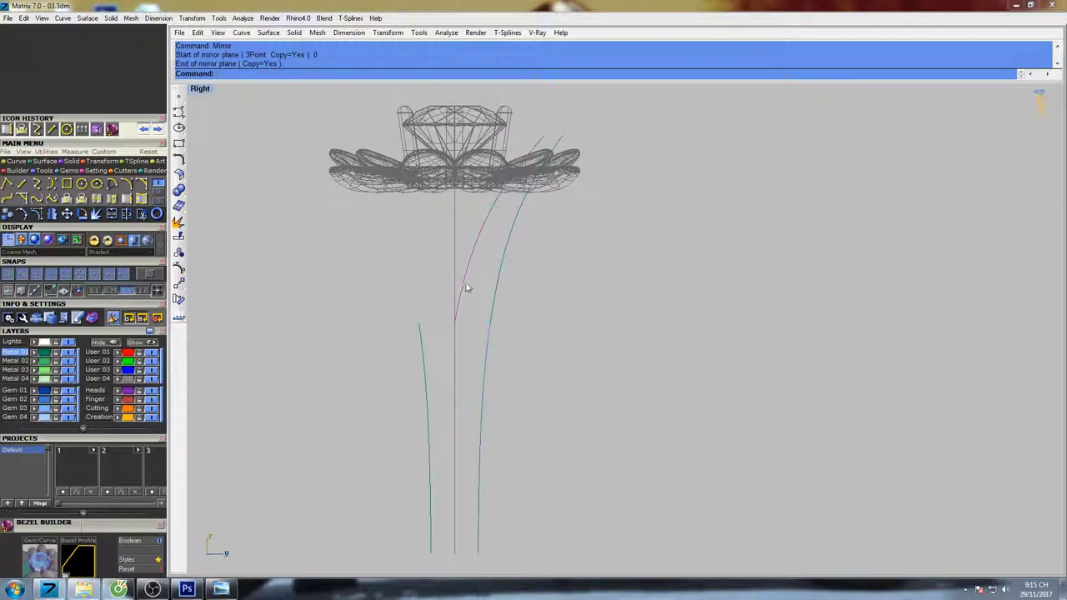
# - Loft straight-section surfaces between the two upper shank curves and between the two lower shank curves
pyautogui.keyDown('shift'); pyautogui.click(495, 297); pyautogui.keyUp('shift')
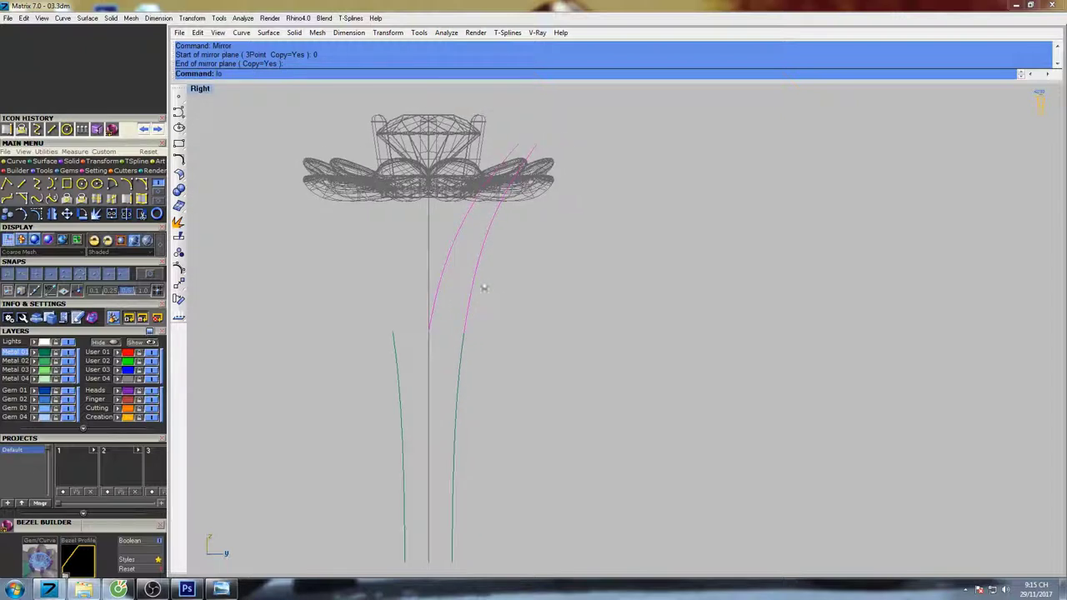
pyautogui.write('lo')
pyautogui.click(233, 112)
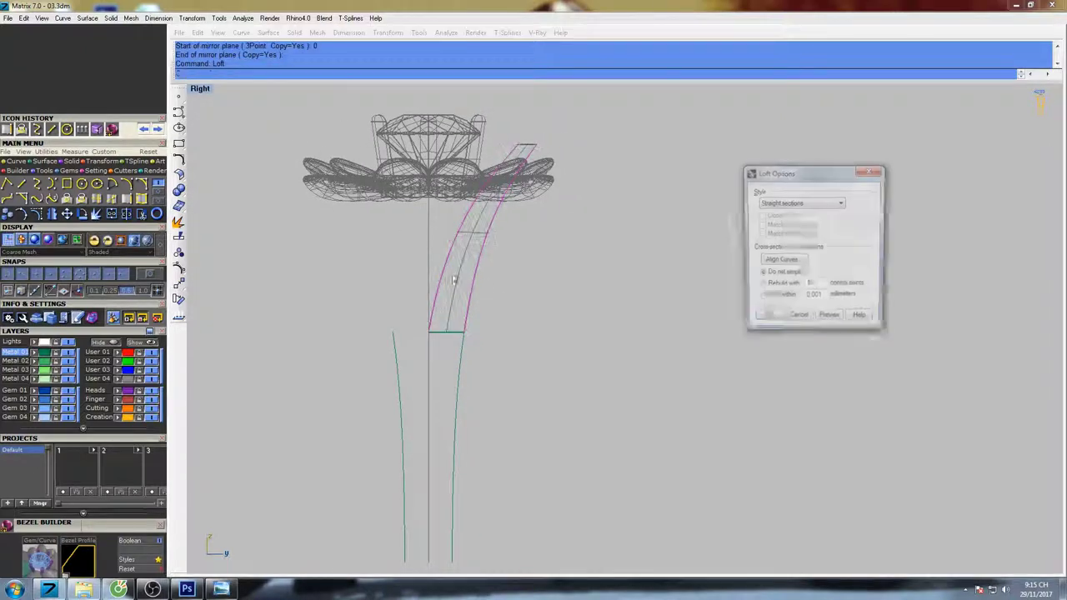
pyautogui.moveTo(464, 364); pyautogui.dragTo(339, 407)
pyautogui.press('Return')
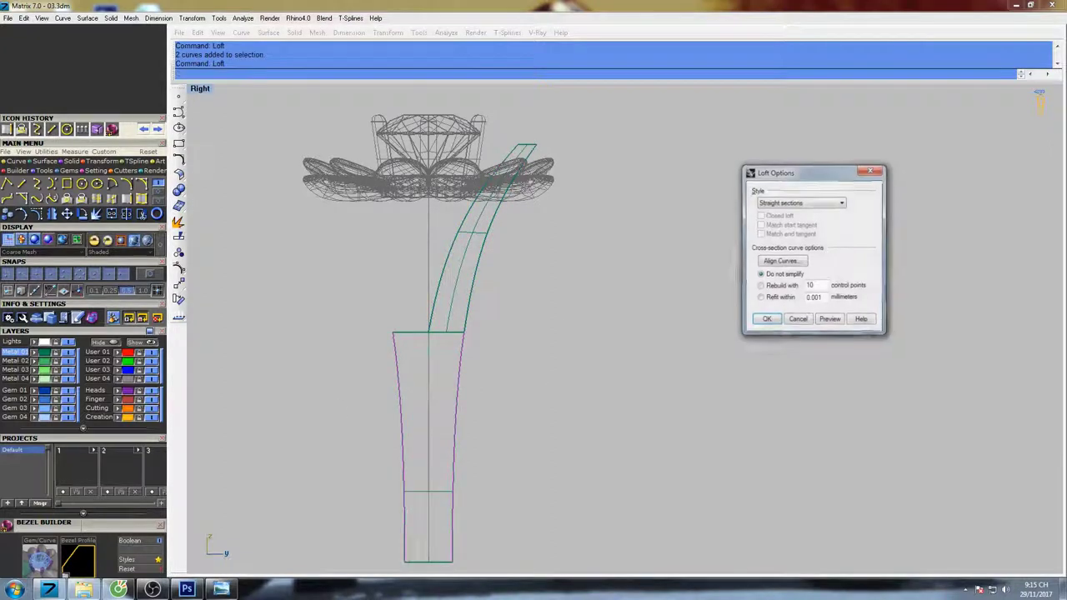
pyautogui.press('Return')
# - Examine the lofted shank surfaces shaded in the Perspective viewport
pyautogui.moveTo(502, 275)
pyautogui.mouseDown(button='right')
pyautogui.moveTo(496, 321)
pyautogui.moveTo(550, 328)
pyautogui.moveTo(515, 326)
pyautogui.mouseUp(button='right')
pyautogui.click(457, 303)
pyautogui.hotkey('ctrl', 'F4')
pyautogui.write('s')
pyautogui.press('Return')
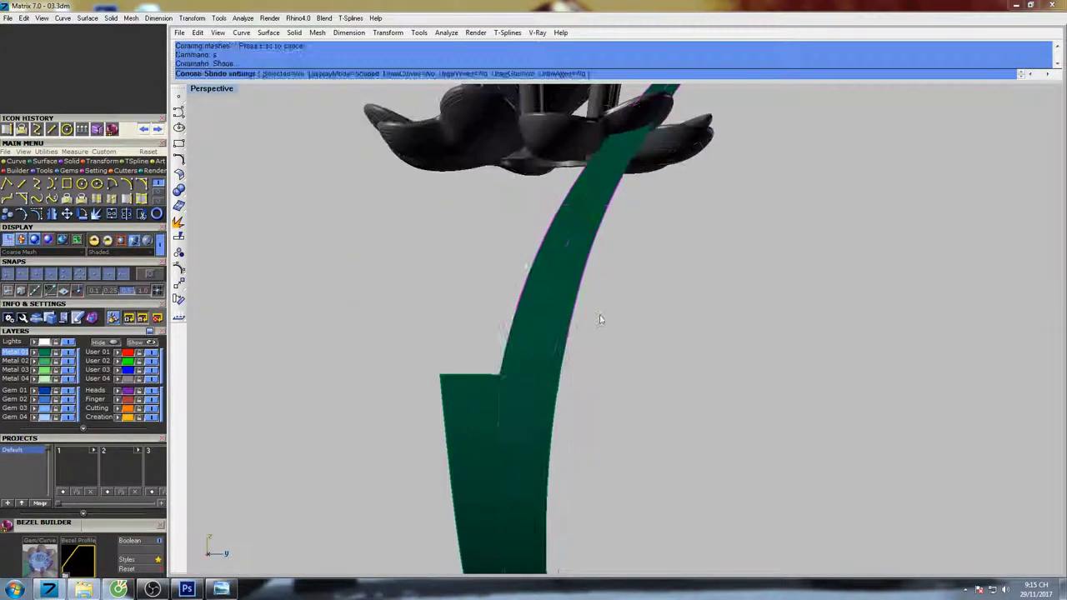
pyautogui.moveTo(661, 332)
pyautogui.keyDown('shift'); pyautogui.mouseDown(button='right')
pyautogui.moveTo(672, 387)
pyautogui.moveTo(542, 374)
pyautogui.moveTo(613, 402)
pyautogui.moveTo(644, 382)
pyautogui.moveTo(564, 352)
pyautogui.moveTo(728, 341)
pyautogui.moveTo(727, 322)
pyautogui.moveTo(625, 314)
pyautogui.moveTo(670, 253)
pyautogui.moveTo(626, 278)
pyautogui.moveTo(578, 281)
pyautogui.moveTo(615, 291)
pyautogui.moveTo(602, 296)
pyautogui.mouseUp(button='right'); pyautogui.keyUp('shift')
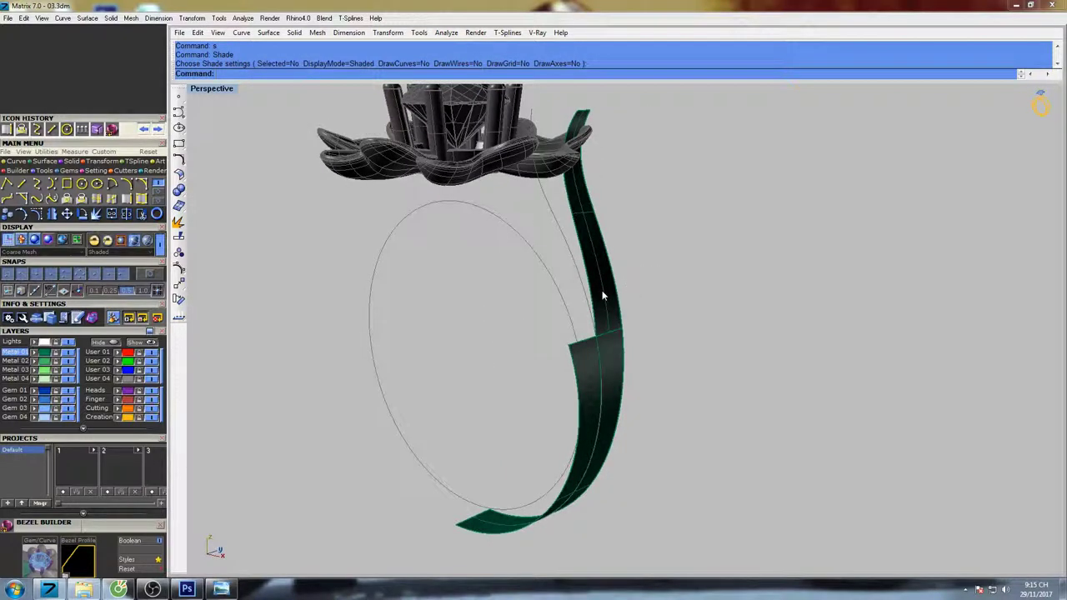
# - Unlock only the ring's finger-size circle with UnlockSelected
pyautogui.write('n')
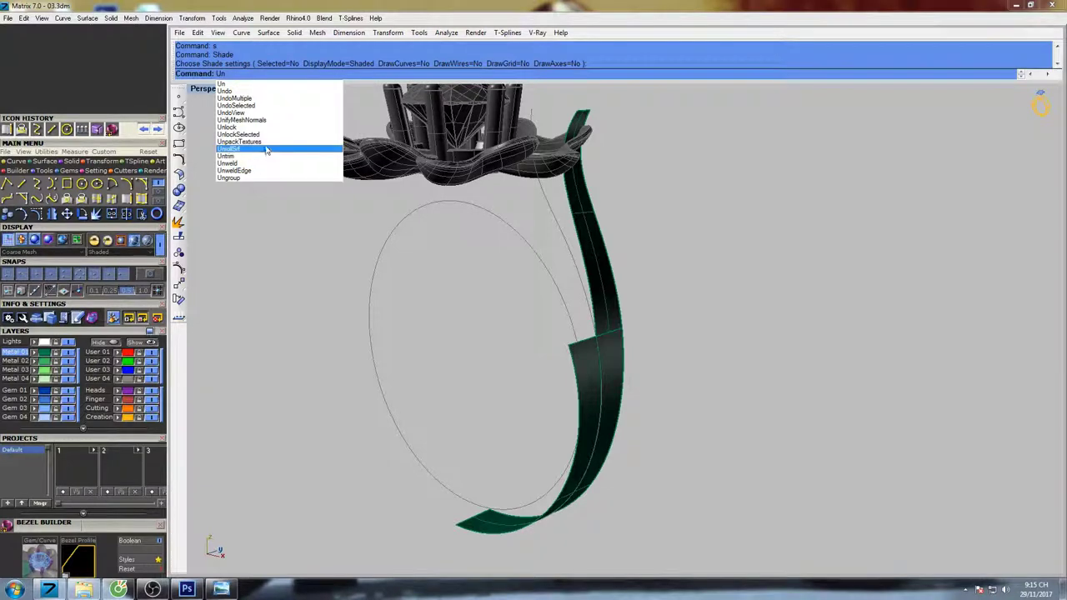
pyautogui.click(250, 134)
pyautogui.click(515, 237)
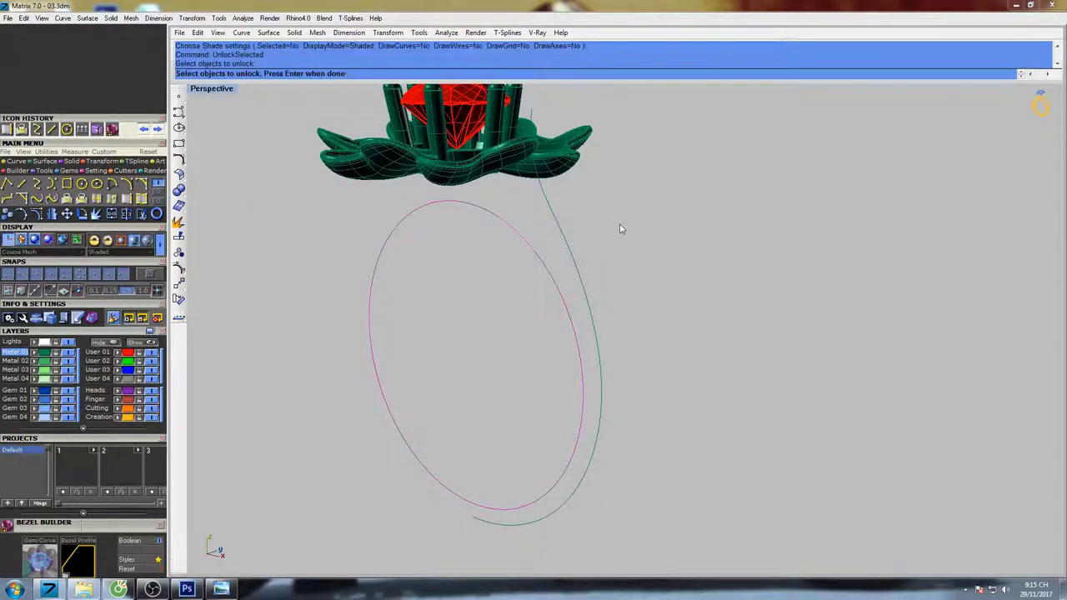
pyautogui.press('Return')
# - Extrude the finger circle to both sides as a capped cylinder extending well past the shank's width
pyautogui.moveTo(610, 236); pyautogui.dragTo(564, 285, button='right')
pyautogui.click(560, 260)
pyautogui.scroll(-4, 560, 259)
pyautogui.write('extrudecrv')
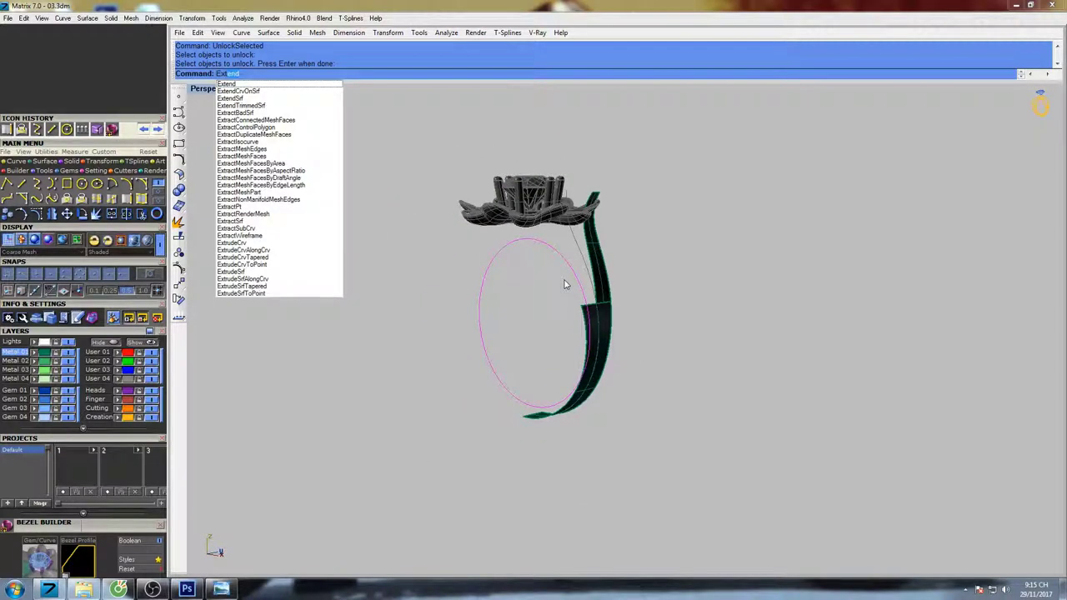
pyautogui.press('Return')
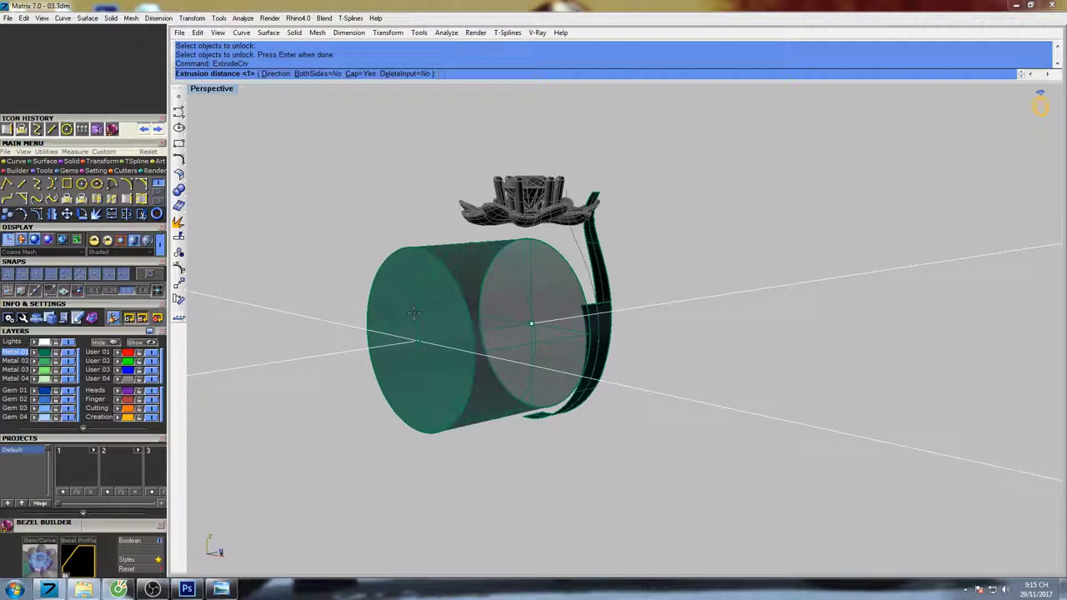
pyautogui.click(308, 76)
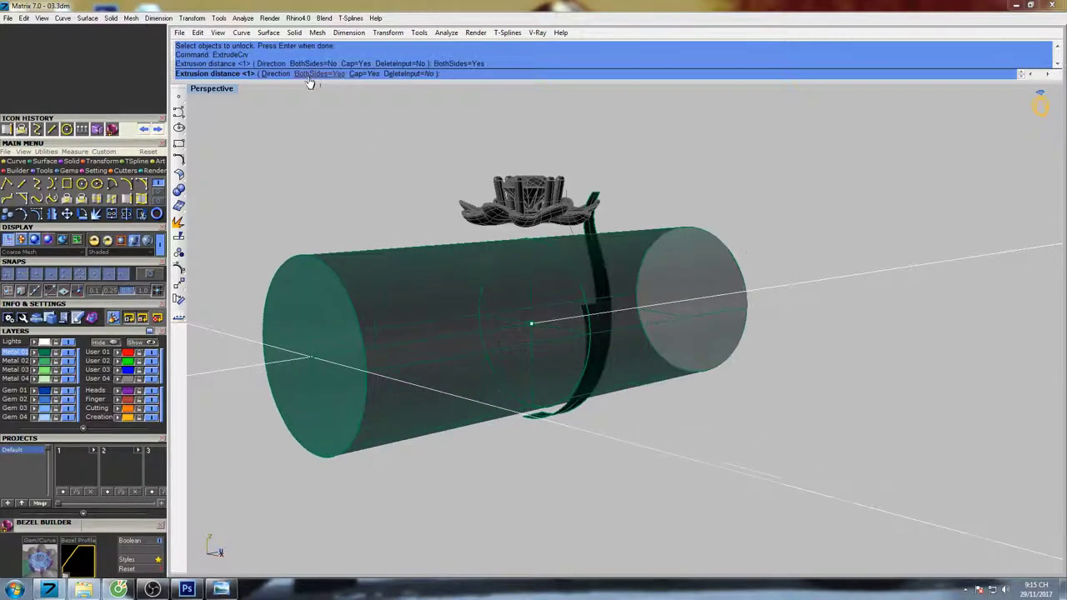
pyautogui.click(676, 225)
pyautogui.moveTo(676, 225); pyautogui.dragTo(577, 309, button='right')
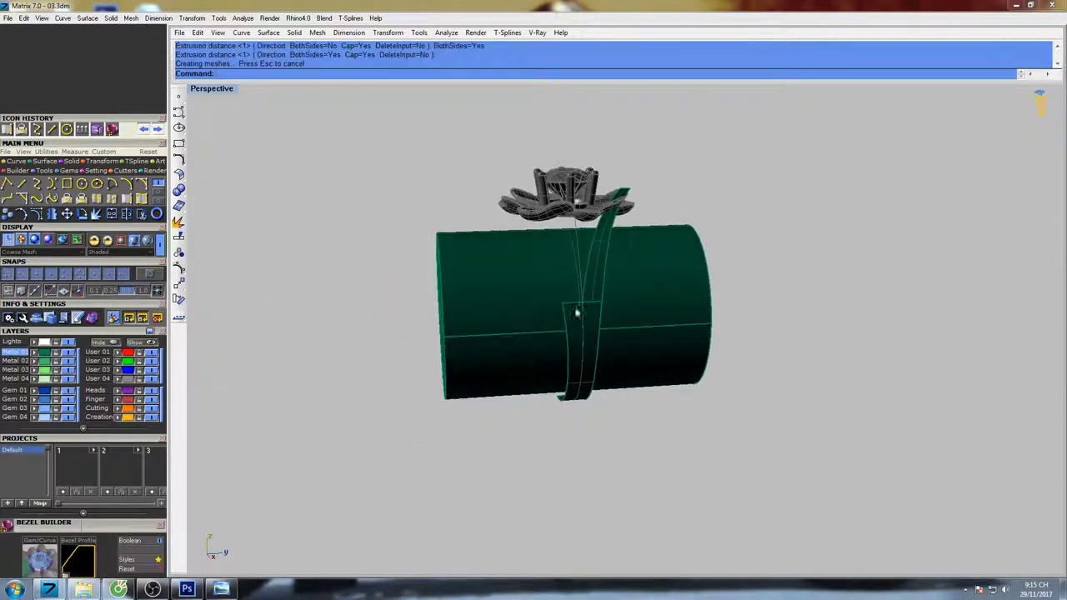
# - Pull the two side curves of the lower shank strip onto the cylinder's surface
pyautogui.scroll(6, 574, 314)
pyautogui.click(561, 335)
pyautogui.click(599, 369)
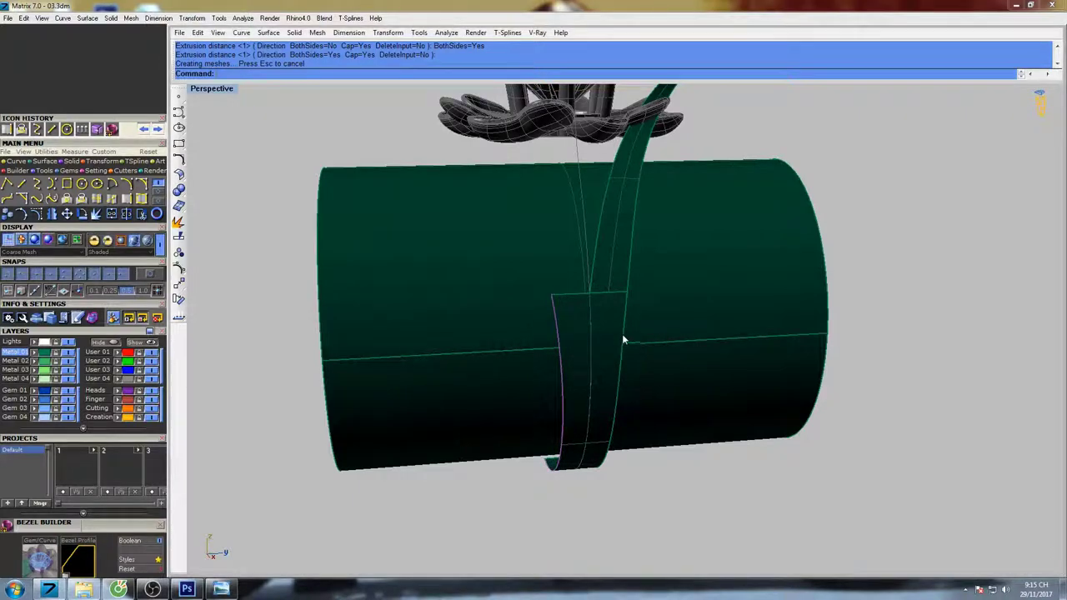
pyautogui.click(639, 347)
pyautogui.click(653, 365)
pyautogui.keyDown('shift'); pyautogui.moveTo(647, 334); pyautogui.dragTo(355, 253, button='right'); pyautogui.keyUp('shift')
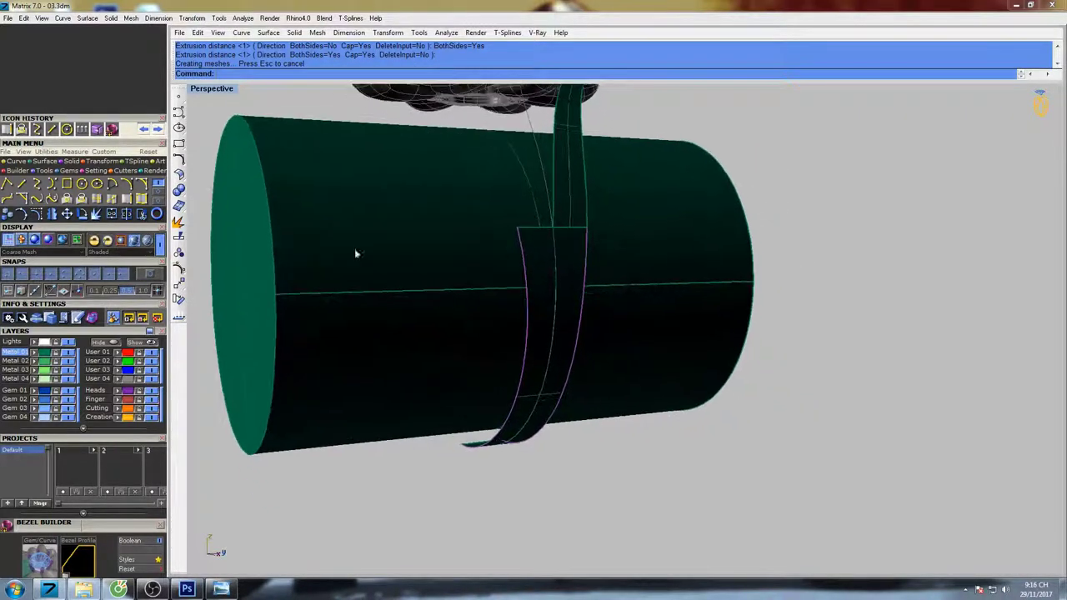
pyautogui.click(67, 198)
pyautogui.click(407, 250)
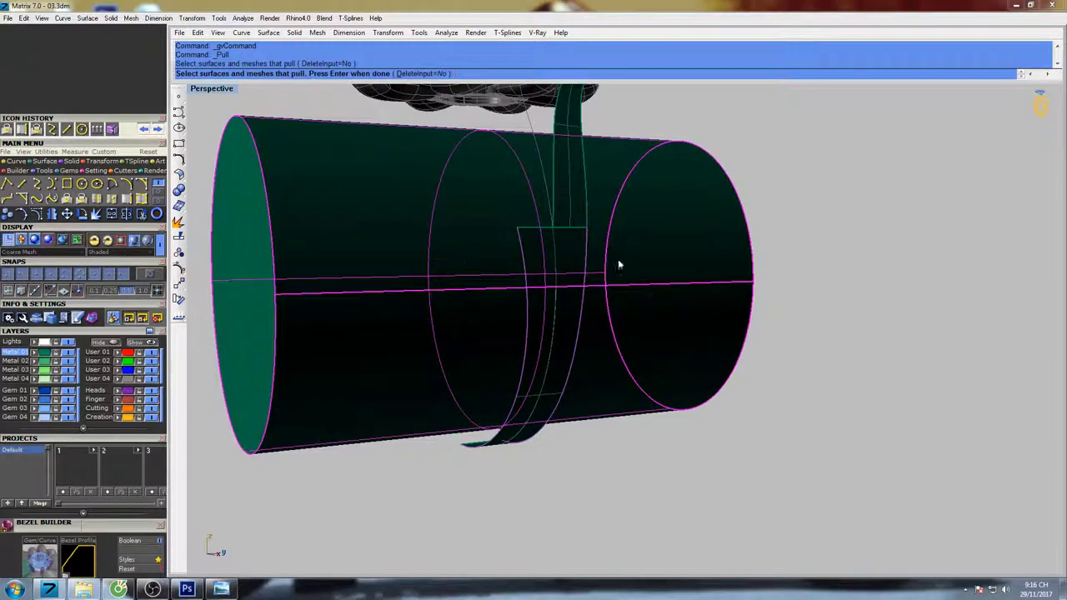
pyautogui.press('Return')
# - Rebuild the two pulled curves with 5 points and degree 3, deleting the input curves
pyautogui.moveTo(613, 270); pyautogui.dragTo(598, 282, button='right')
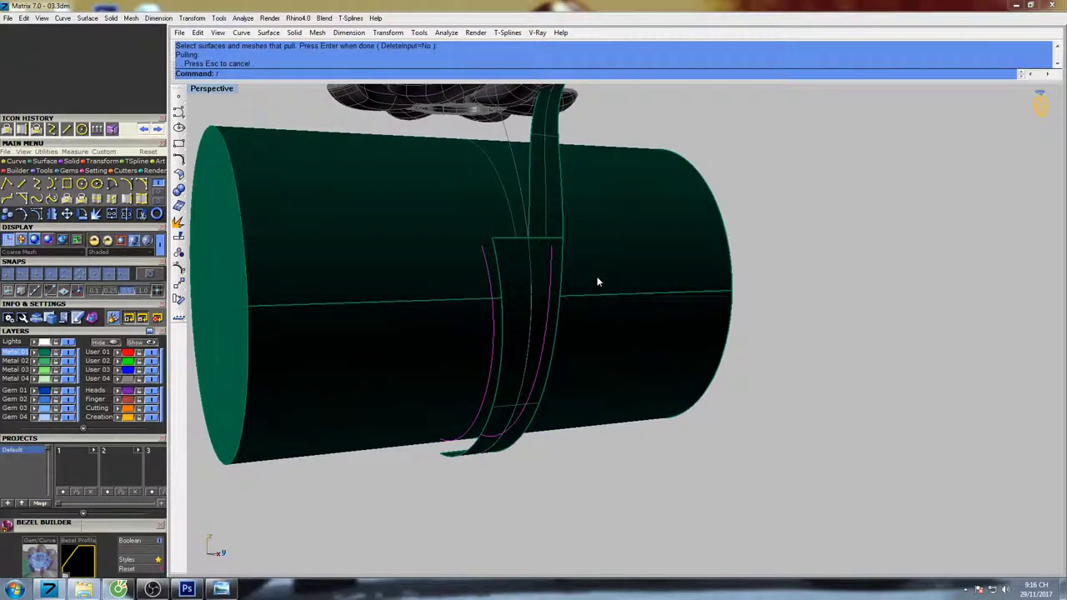
pyautogui.write('rebuild')
pyautogui.press('Return')
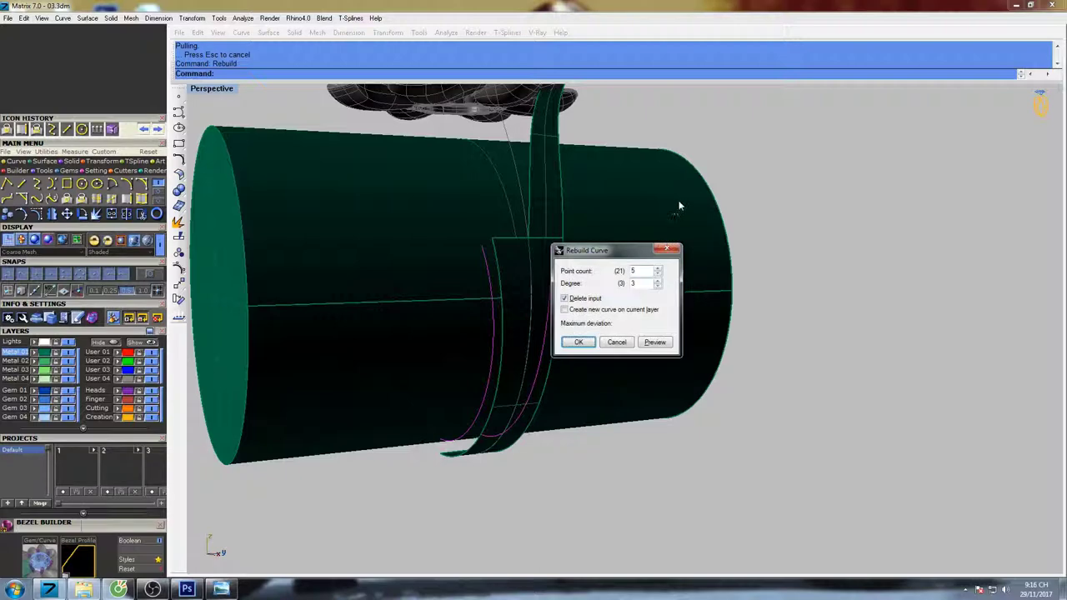
pyautogui.press('Return')
# - Delete the extruded cylinder, keeping the finger circle and the pulled curves
pyautogui.click(659, 254)
pyautogui.keyDown('shift'); pyautogui.moveTo(658, 255); pyautogui.dragTo(661, 301, button='right'); pyautogui.keyUp('shift')
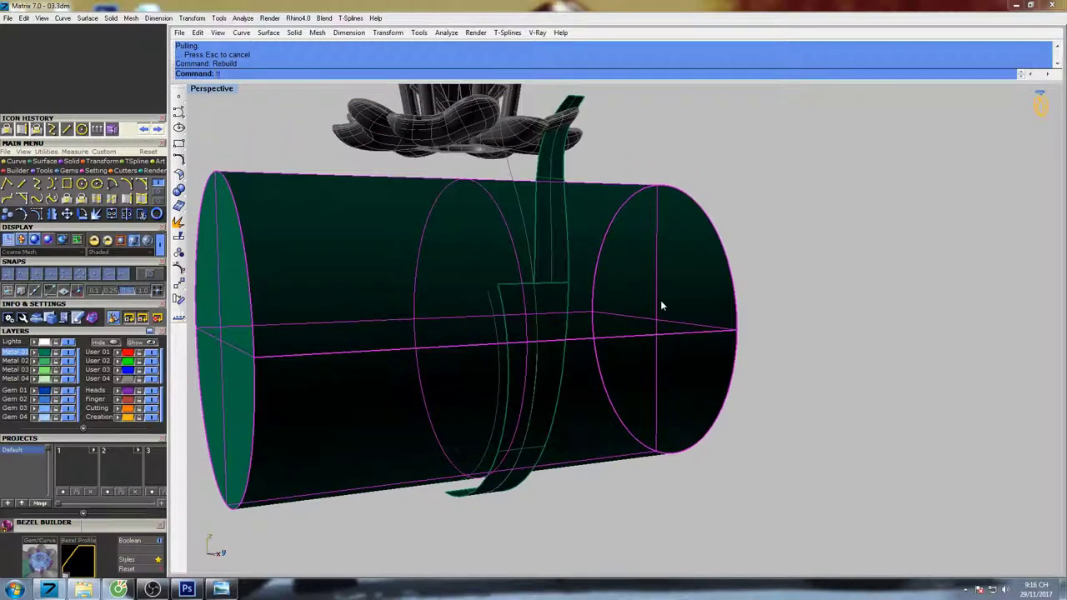
pyautogui.write('de')
pyautogui.press('Delete')
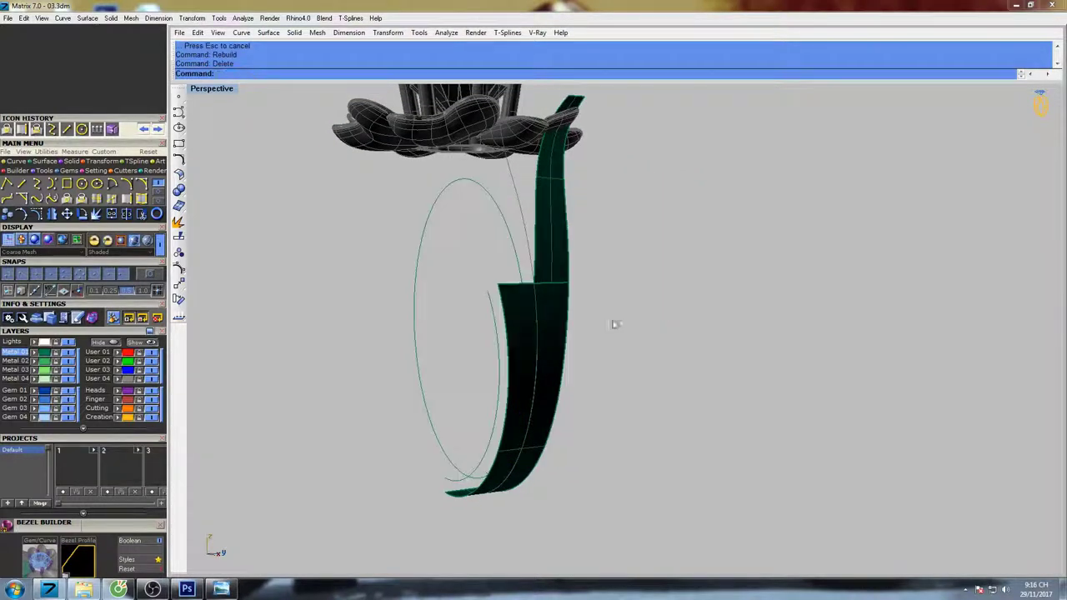
# - Loft a side wall between one rebuilt inner curve and the matching outer side curve of the lower shank
pyautogui.click(505, 311)
pyautogui.click(538, 336)
pyautogui.moveTo(547, 342); pyautogui.dragTo(640, 310, button='right')
pyautogui.keyDown('shift'); pyautogui.click(591, 351); pyautogui.keyUp('shift')
pyautogui.click(612, 377)
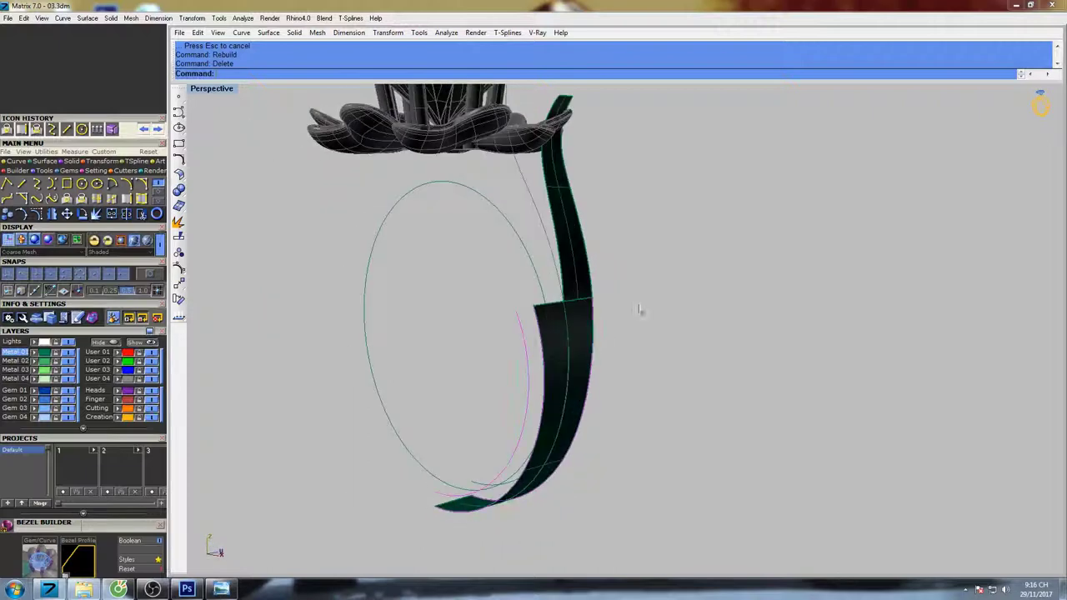
pyautogui.click(536, 328)
pyautogui.moveTo(524, 335); pyautogui.dragTo(559, 343, button='right')
pyautogui.write('lo')
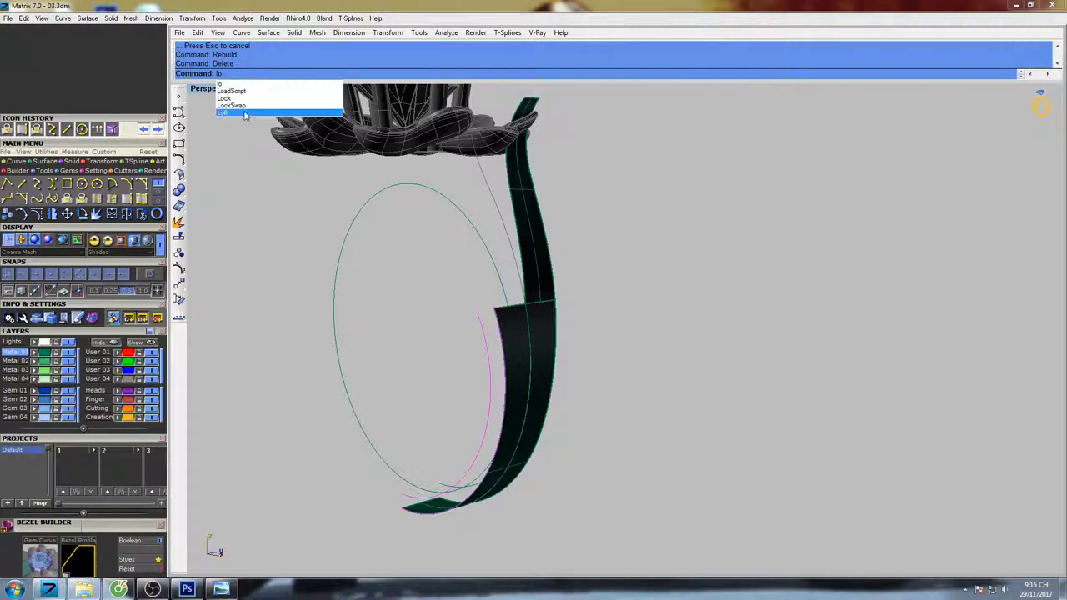
pyautogui.click(245, 113)
pyautogui.press('Return')
# - Mirror a copy of the side wall across the vertical centre axis in the Right view, starting the plane at 0
pyautogui.moveTo(544, 324)
pyautogui.mouseDown(button='right')
pyautogui.moveTo(621, 368)
pyautogui.moveTo(616, 337)
pyautogui.moveTo(617, 348)
pyautogui.moveTo(557, 333)
pyautogui.moveTo(581, 240)
pyautogui.mouseUp(button='right')
pyautogui.hotkey('ctrl', 'F3')
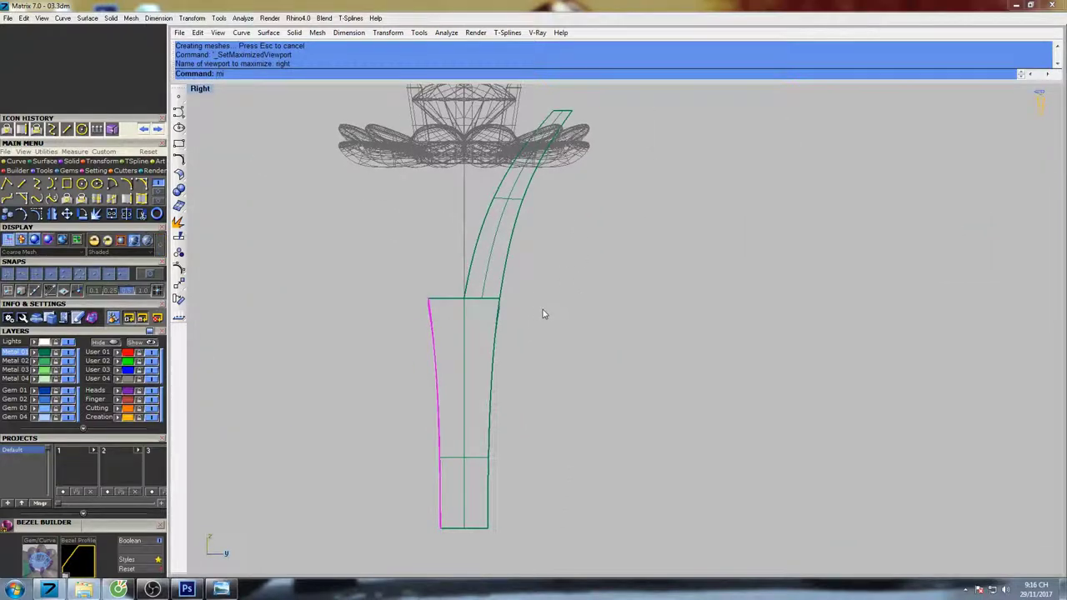
pyautogui.press('Return')
pyautogui.write('0')
pyautogui.press('Return')
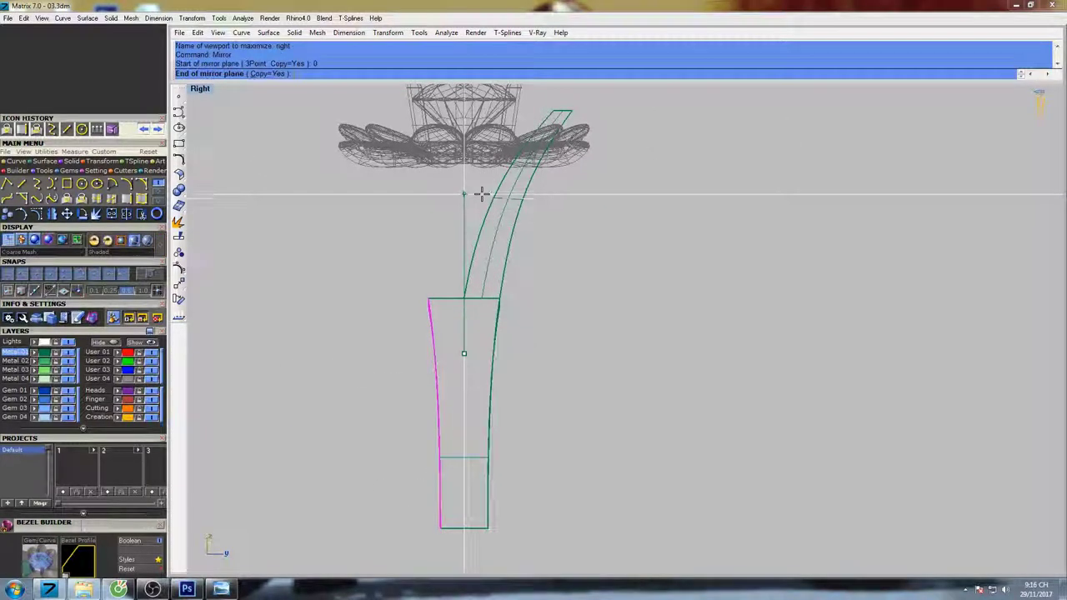
pyautogui.click(481, 194)
pyautogui.moveTo(576, 281); pyautogui.dragTo(711, 237, button='right')
# - Loft the inner face of the lower shank between the inner edges of its two side walls
pyautogui.hotkey('ctrl', 'F4')
pyautogui.press('Escape')
pyautogui.scroll(3, 642, 308)
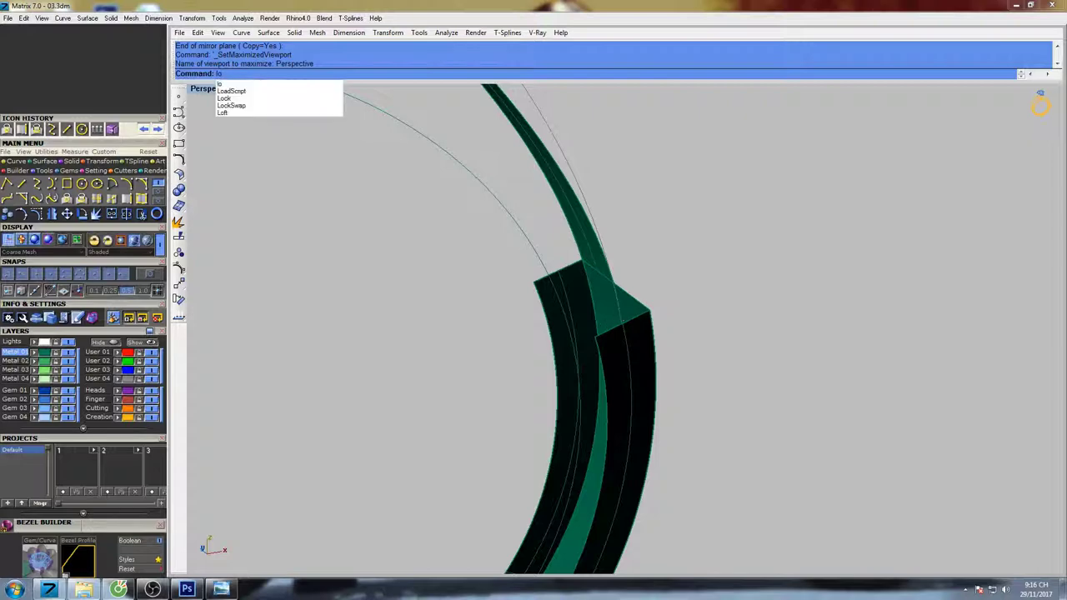
pyautogui.click(249, 113)
pyautogui.click(557, 358)
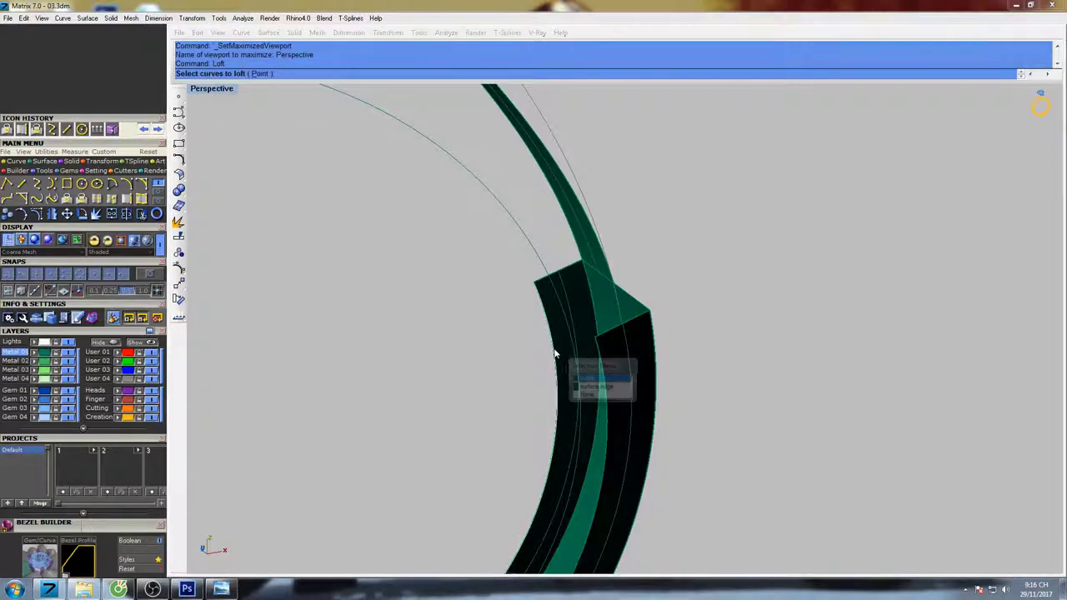
pyautogui.click(596, 390)
pyautogui.click(607, 385)
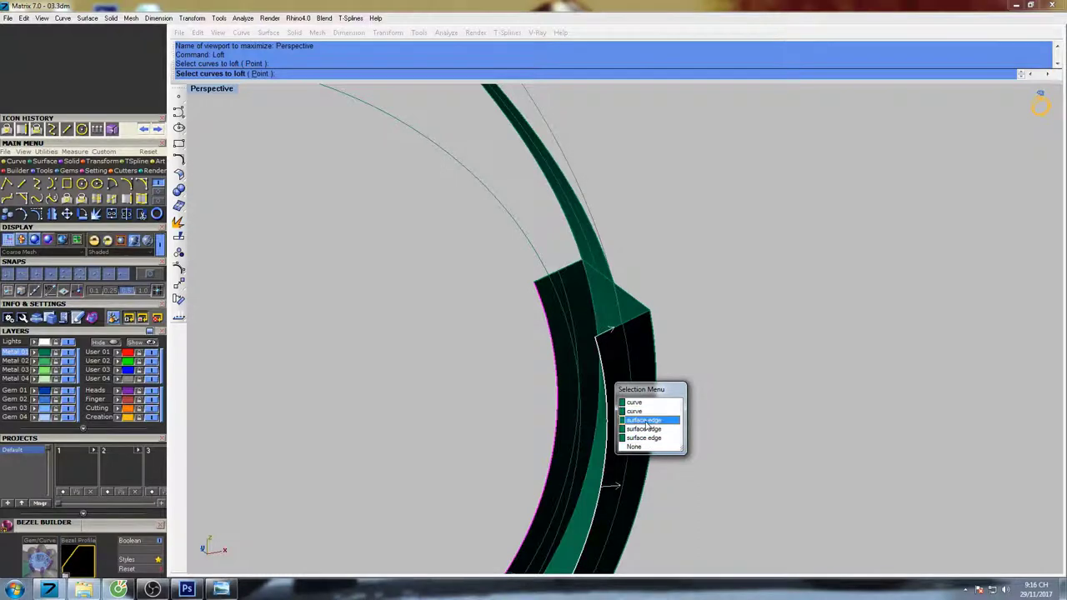
pyautogui.click(647, 424)
pyautogui.press('Return')
pyautogui.press('Return')
pyautogui.scroll(-2, 653, 264)
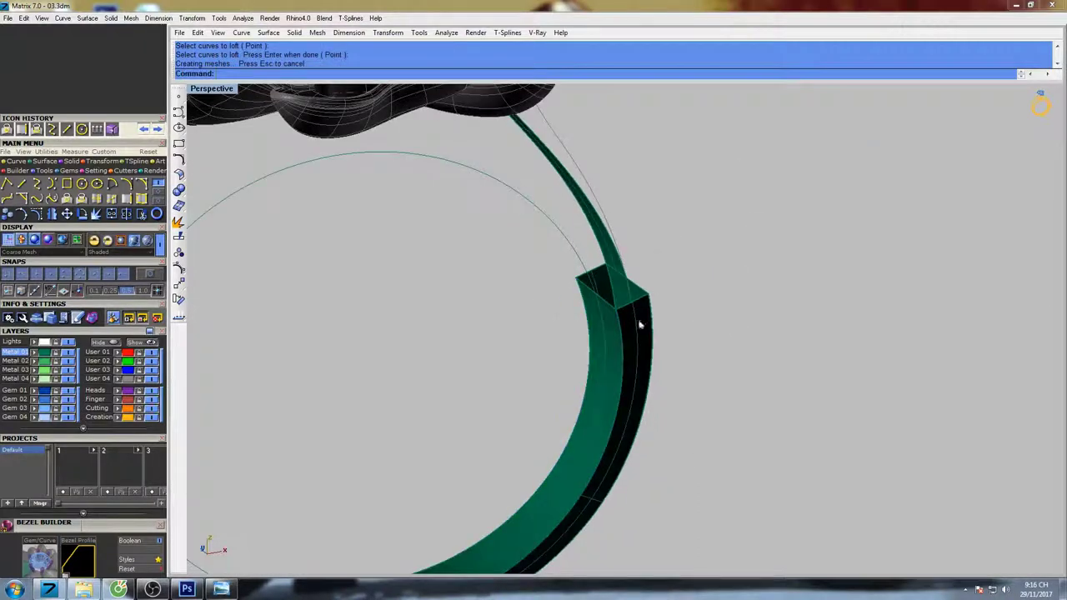
# - Group the lower shank's outer, side and inner surfaces together
pyautogui.scroll(2, 640, 326)
pyautogui.click(639, 318)
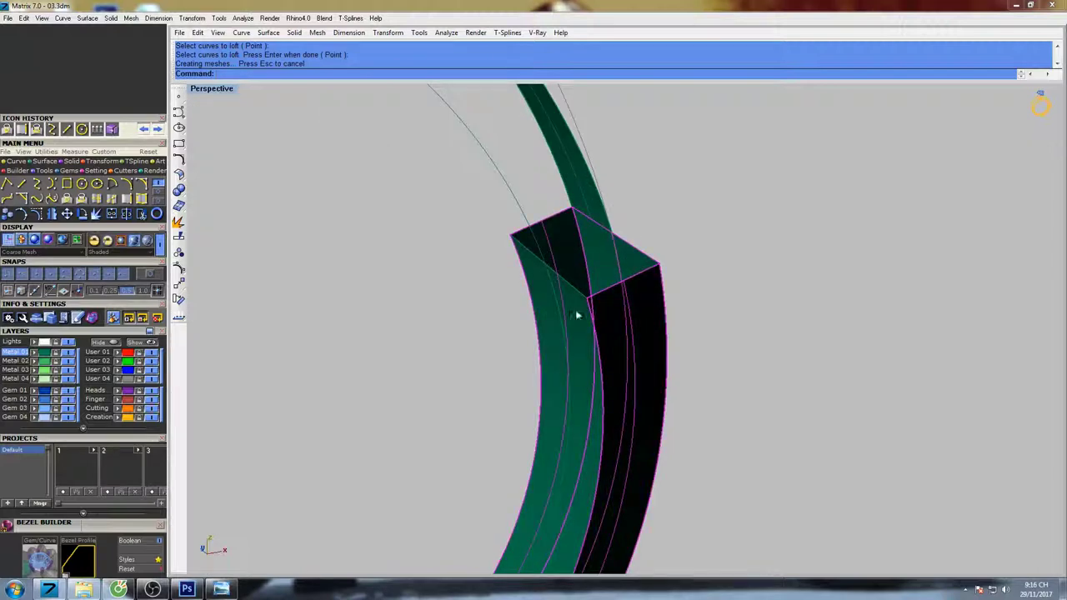
pyautogui.scroll(-3, 581, 315)
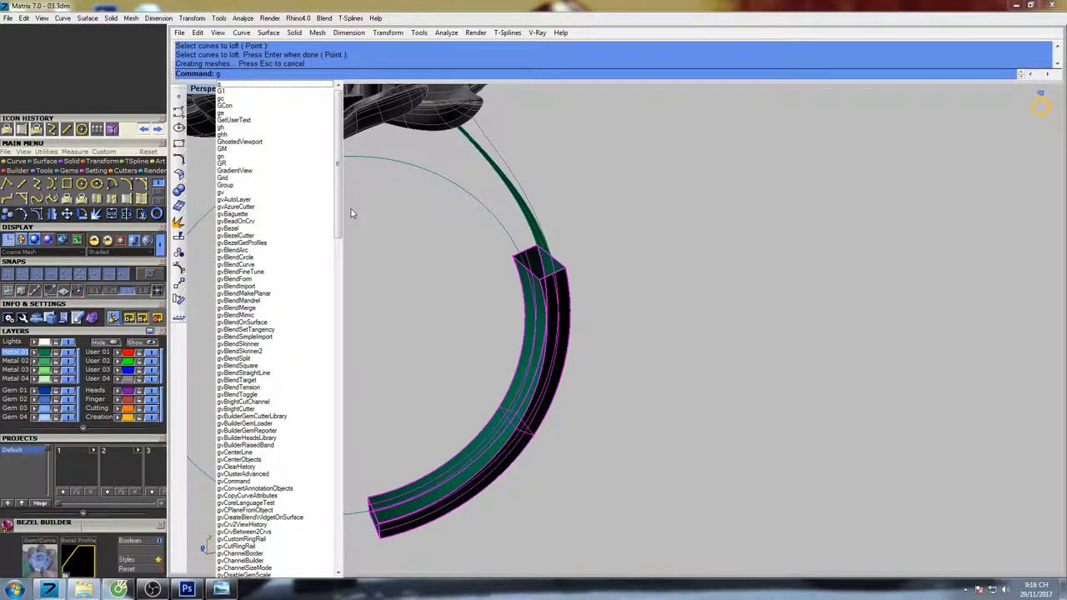
pyautogui.write('r')
pyautogui.click(243, 106)
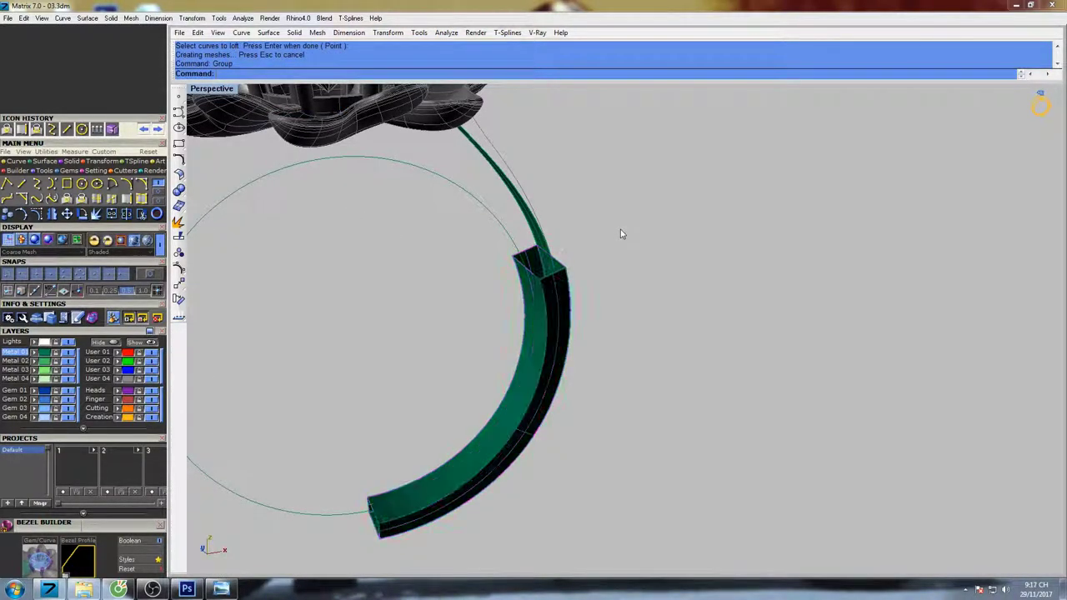
# - Duplicate the upper end edge of the lower shank's side wall and measure its length
pyautogui.moveTo(620, 231); pyautogui.dragTo(456, 361, button='right')
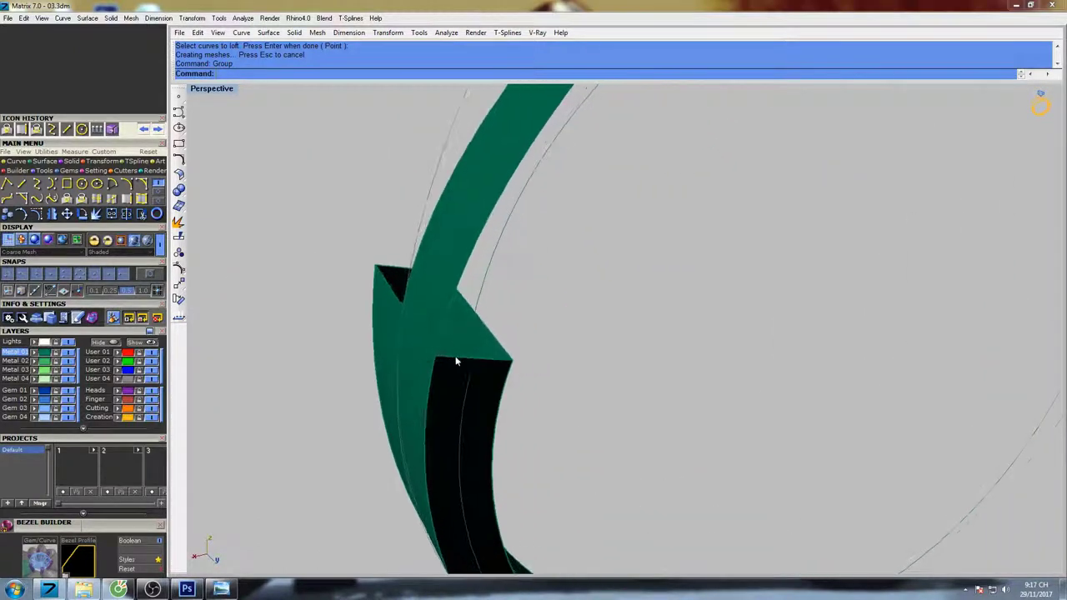
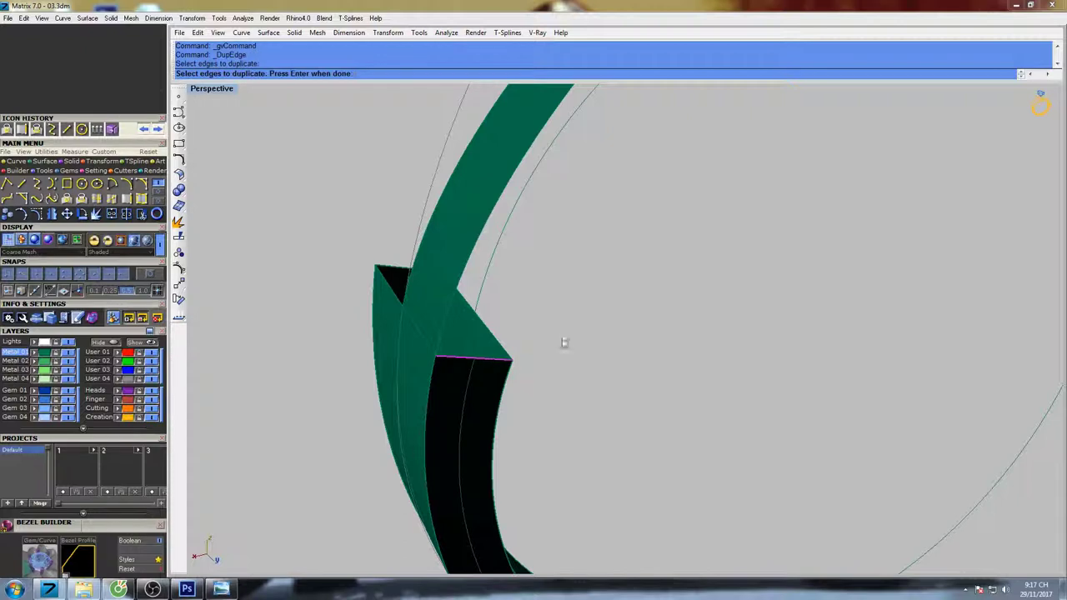
pyautogui.scroll(-1, 562, 334)
pyautogui.moveTo(561, 333)
pyautogui.mouseDown(button='right')
pyautogui.moveTo(576, 327)
pyautogui.moveTo(546, 328)
pyautogui.mouseUp(button='right')
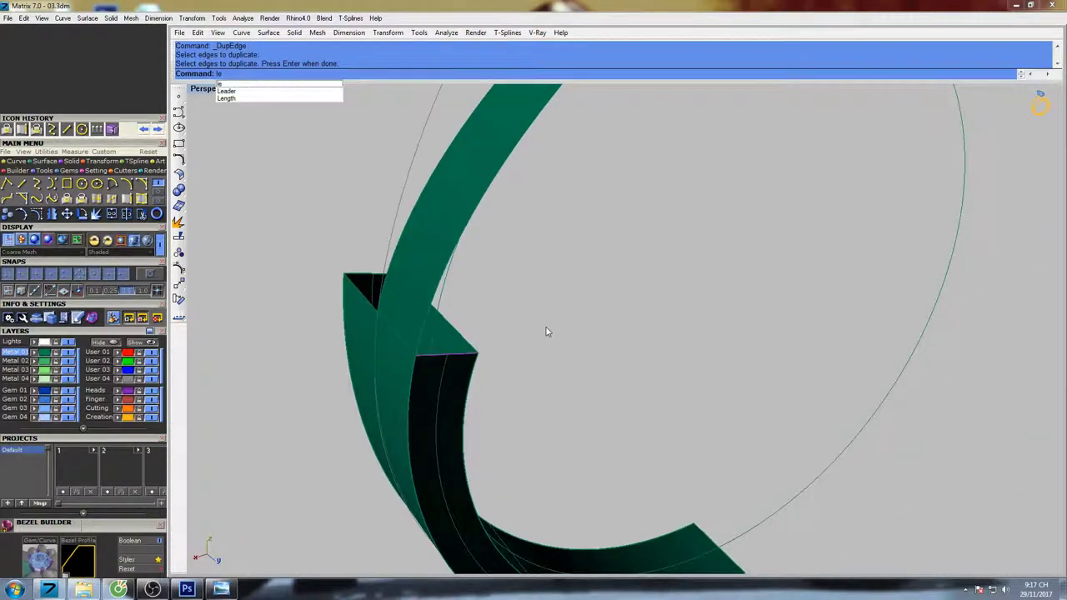
pyautogui.click(245, 101)
# - Offset the upper shank strip 1.5 mm toward the finger circle with OffsetSrf, using the Loose option
pyautogui.moveTo(543, 281); pyautogui.dragTo(600, 302, button='right')
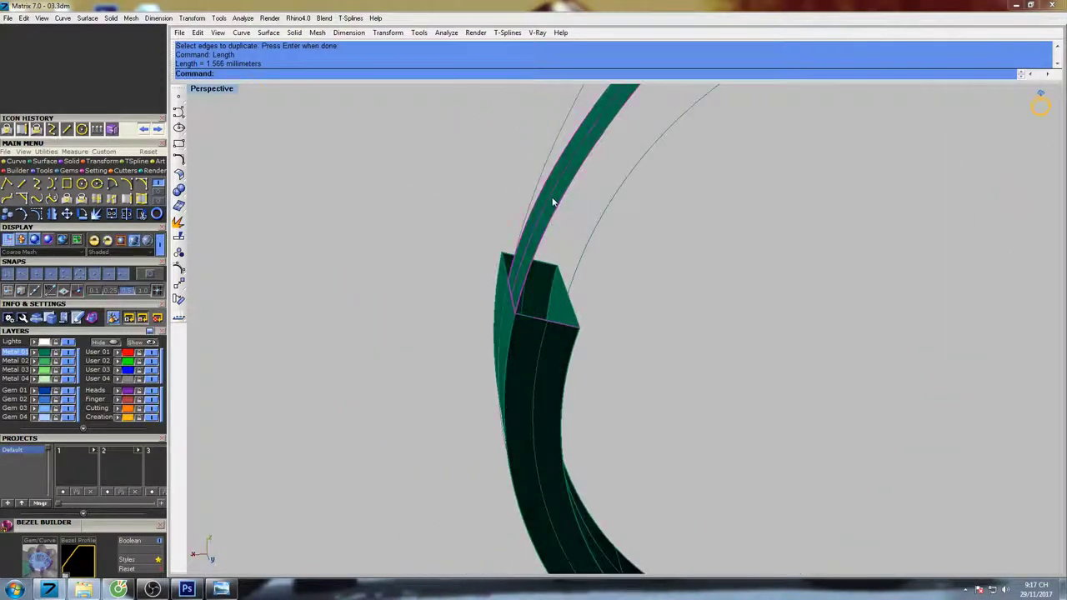
pyautogui.moveTo(553, 202); pyautogui.dragTo(582, 341, button='right')
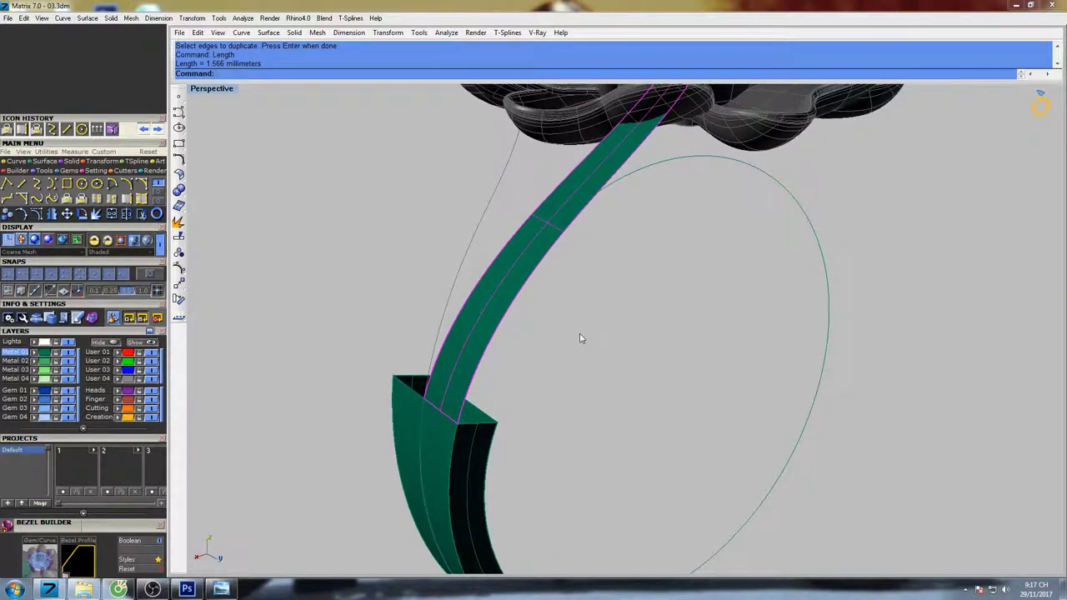
pyautogui.write('ffset')
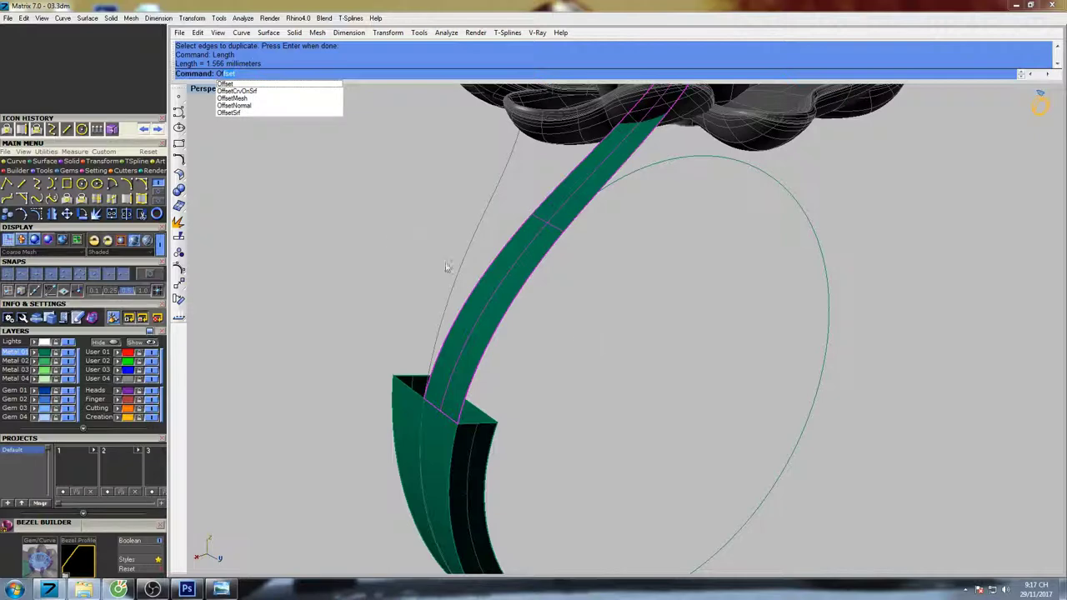
pyautogui.click(226, 113)
pyautogui.moveTo(576, 286); pyautogui.dragTo(498, 281, button='right')
pyautogui.click(318, 73)
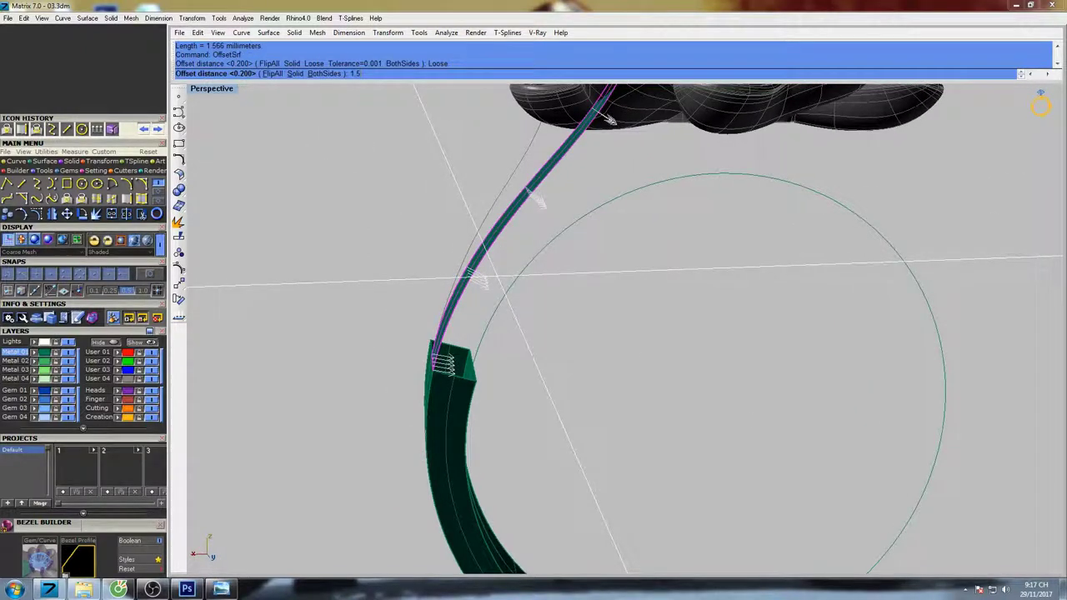
pyautogui.press('Return')
pyautogui.moveTo(507, 277)
pyautogui.mouseDown(button='right')
pyautogui.moveTo(527, 281)
pyautogui.moveTo(493, 267)
pyautogui.mouseUp(button='right')
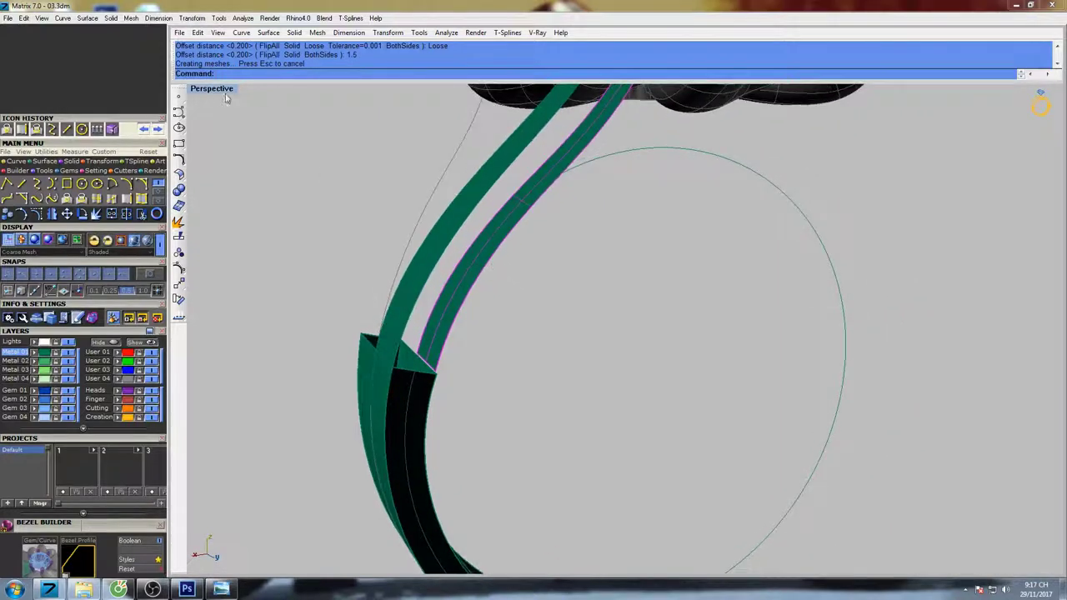
# - Show the offset strip's control points and move its top end pair toward the outer strip in the Front view
pyautogui.scroll(2, 432, 360)
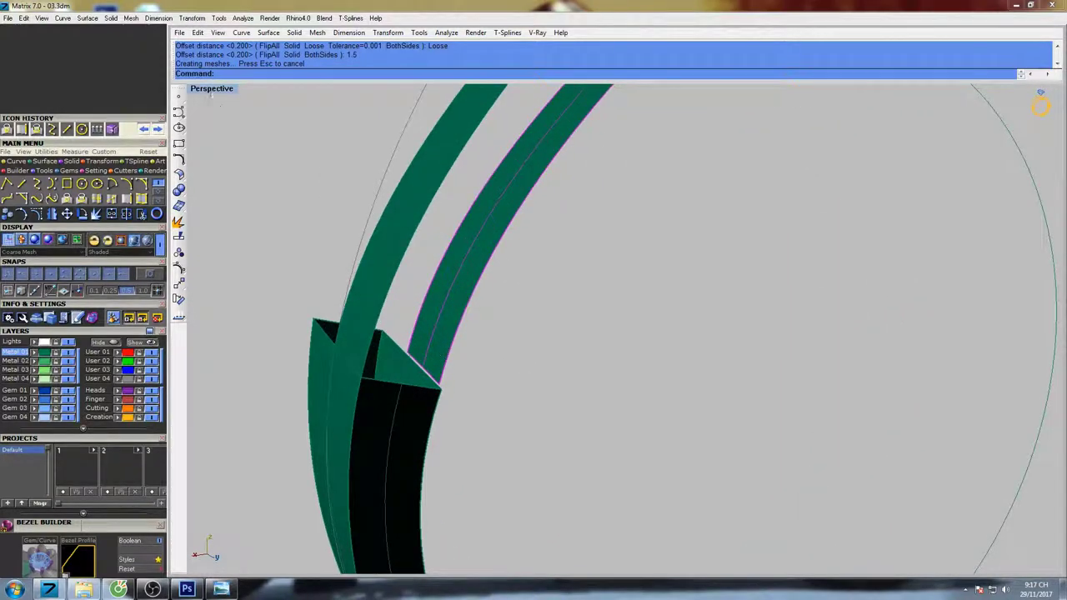
pyautogui.doubleClick(211, 90)
pyautogui.scroll(-4, 455, 383)
pyautogui.moveTo(398, 447); pyautogui.dragTo(467, 414, button='right')
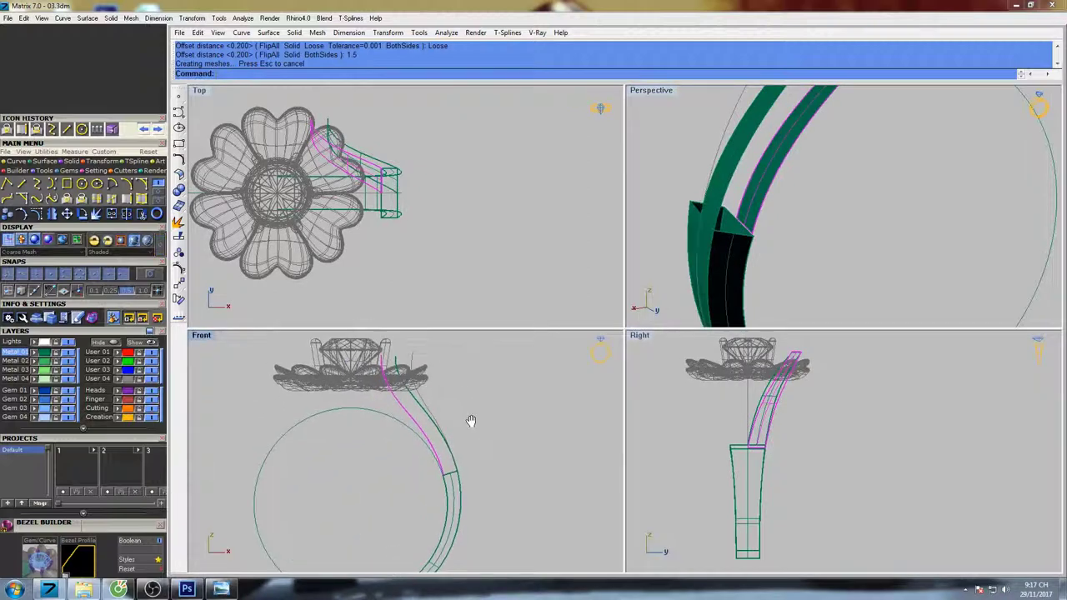
pyautogui.doubleClick(201, 335)
pyautogui.scroll(3, 546, 300)
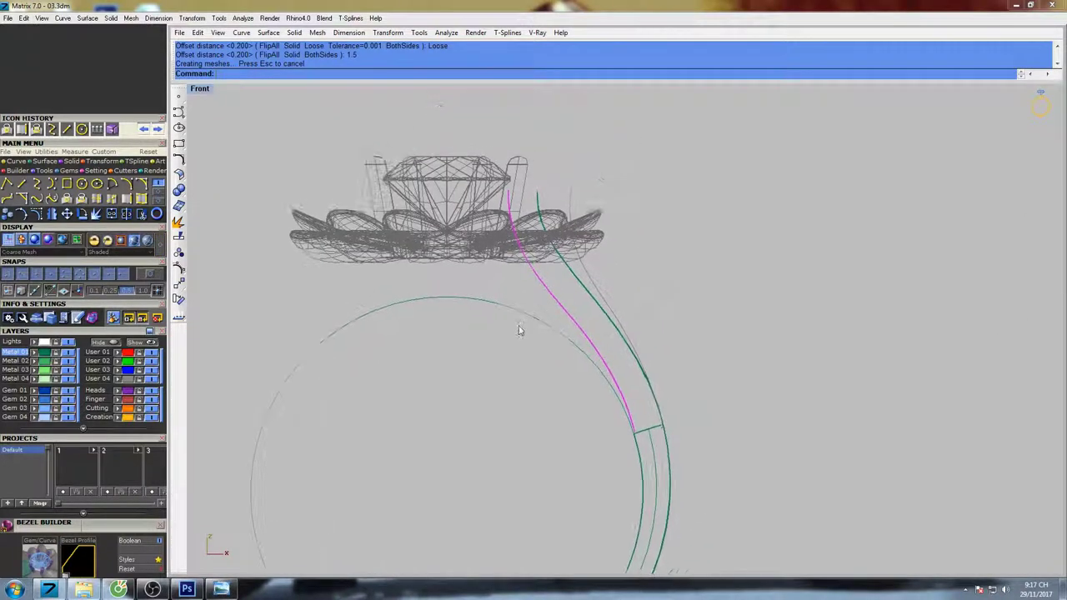
pyautogui.moveTo(566, 288); pyautogui.dragTo(528, 298, button='right')
pyautogui.press('F10')
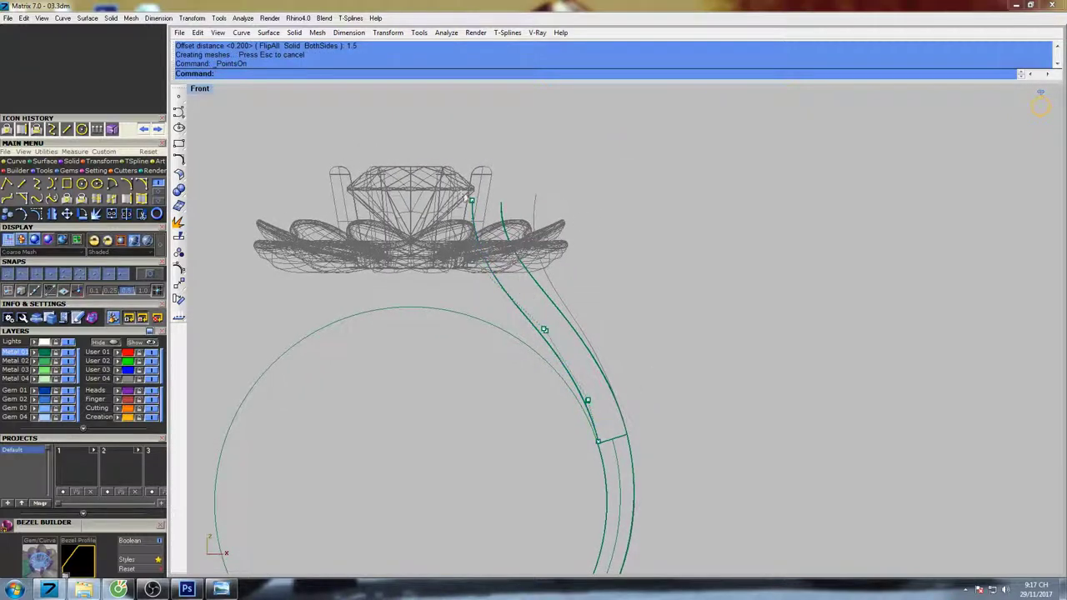
pyautogui.moveTo(482, 213); pyautogui.dragTo(466, 280, button='right')
pyautogui.write('M')
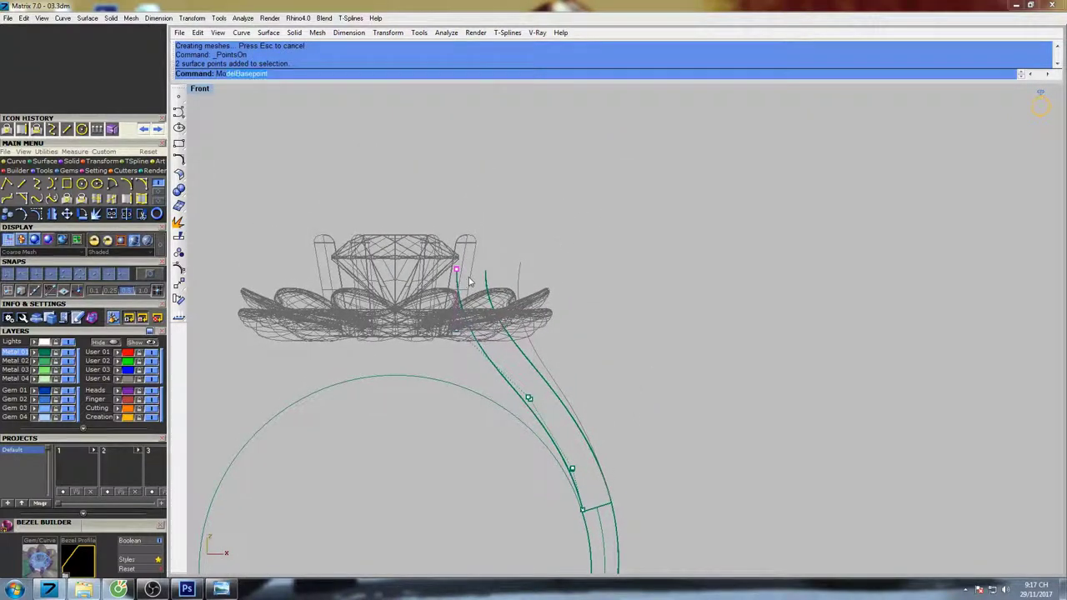
pyautogui.write('ove')
pyautogui.press('Return')
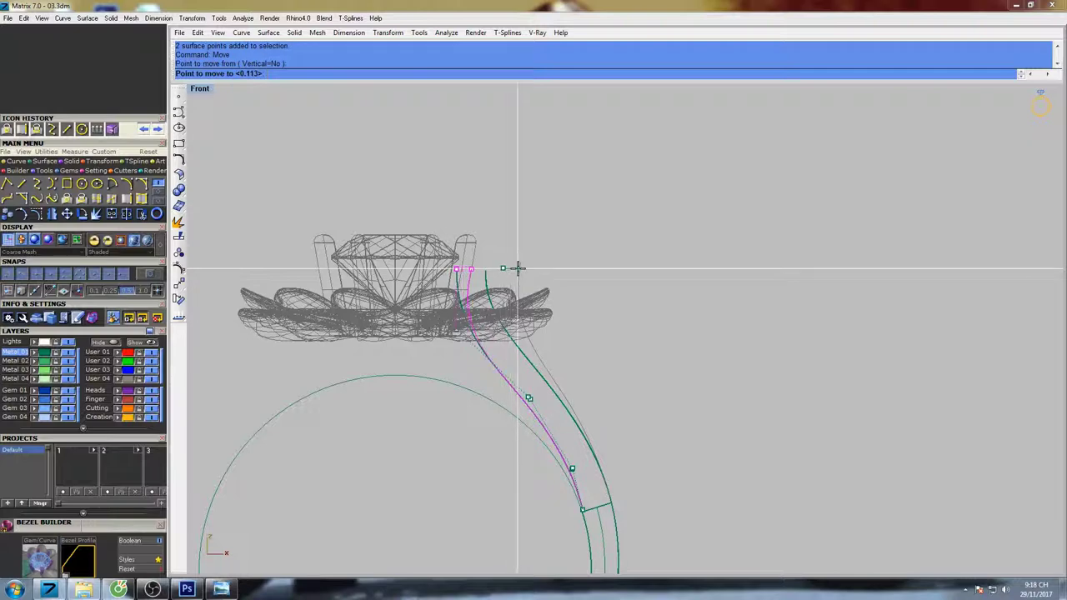
pyautogui.click(518, 268)
# - Move the offset strip's second pair of control points, near the petals, toward the outer strip in two passes
pyautogui.scroll(4, 486, 323)
pyautogui.rightClick(487, 323)
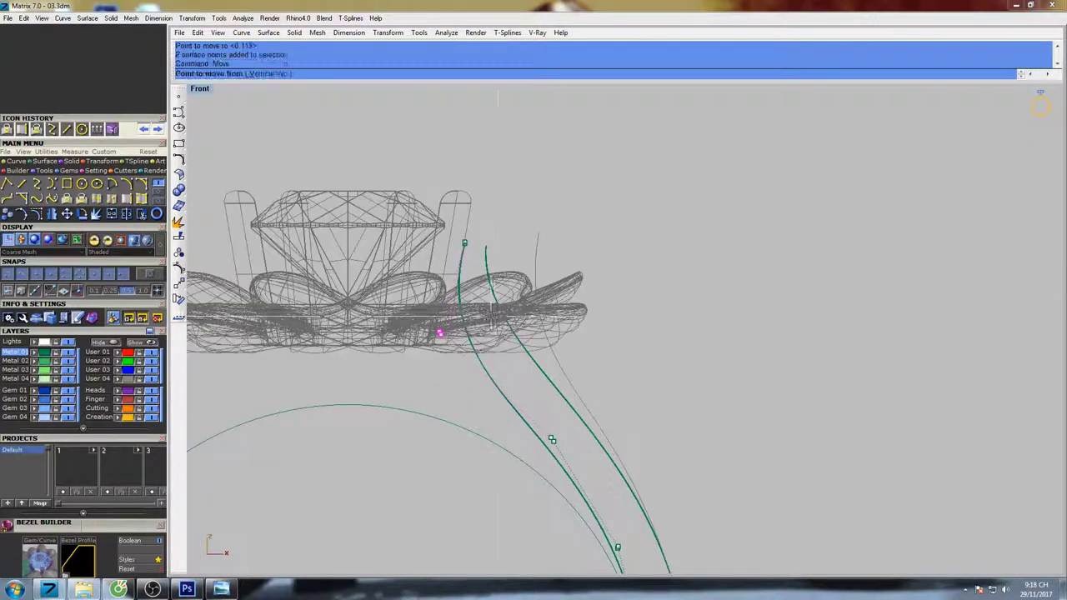
pyautogui.click(506, 304)
pyautogui.click(525, 306)
pyautogui.press('Return')
pyautogui.click(525, 309)
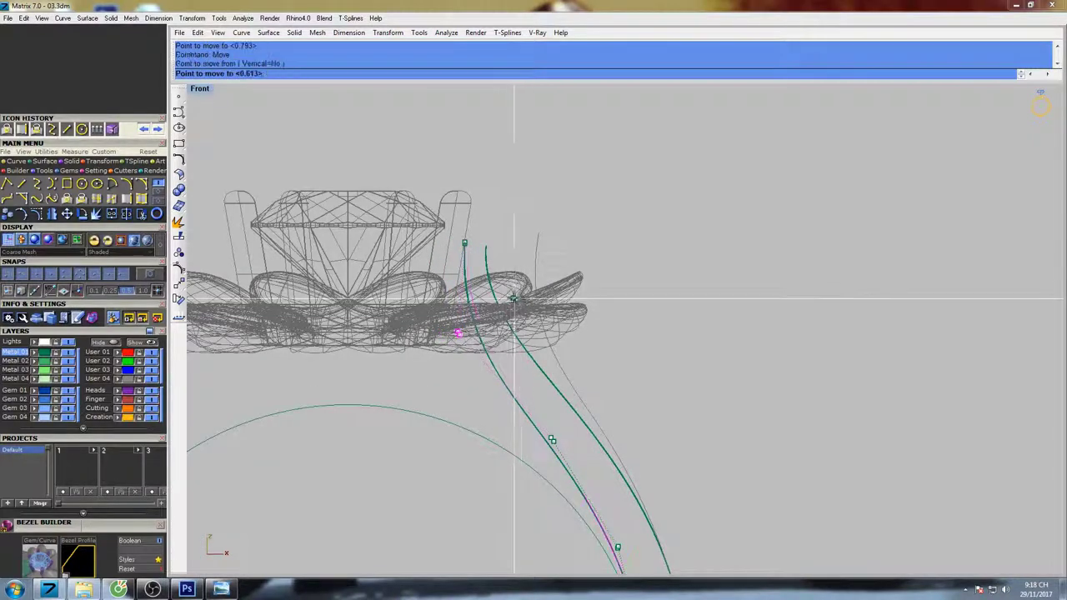
pyautogui.click(519, 300)
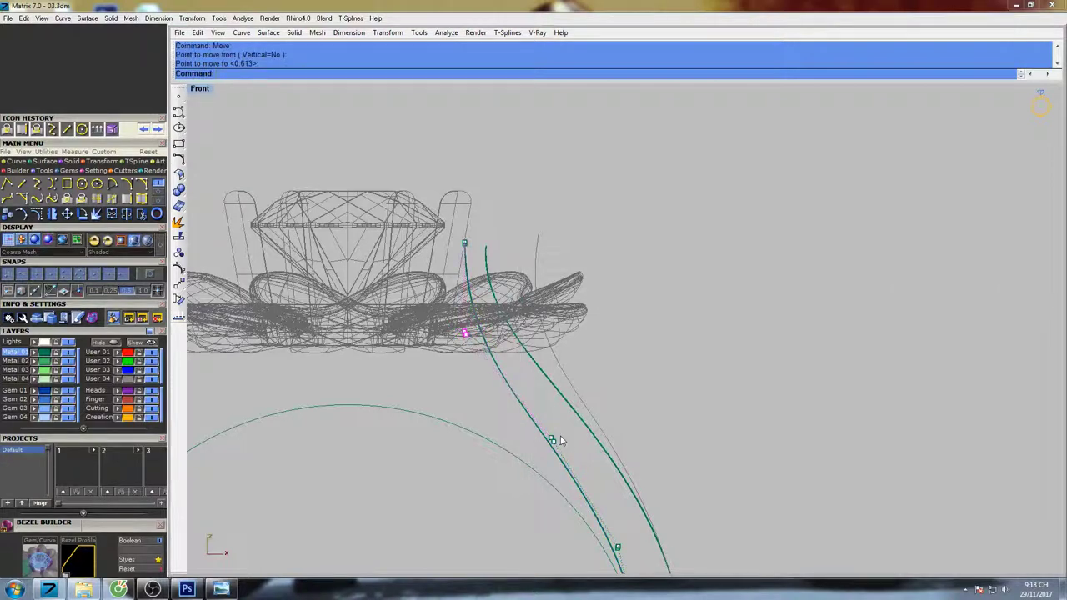
# - Move the offset strip's middle pair of control points, above the finger circle, closer to the outer strip in small moves
pyautogui.moveTo(537, 455); pyautogui.dragTo(538, 373, button='right')
pyautogui.moveTo(563, 380); pyautogui.dragTo(565, 379)
pyautogui.scroll(1, 565, 379)
pyautogui.press('Return')
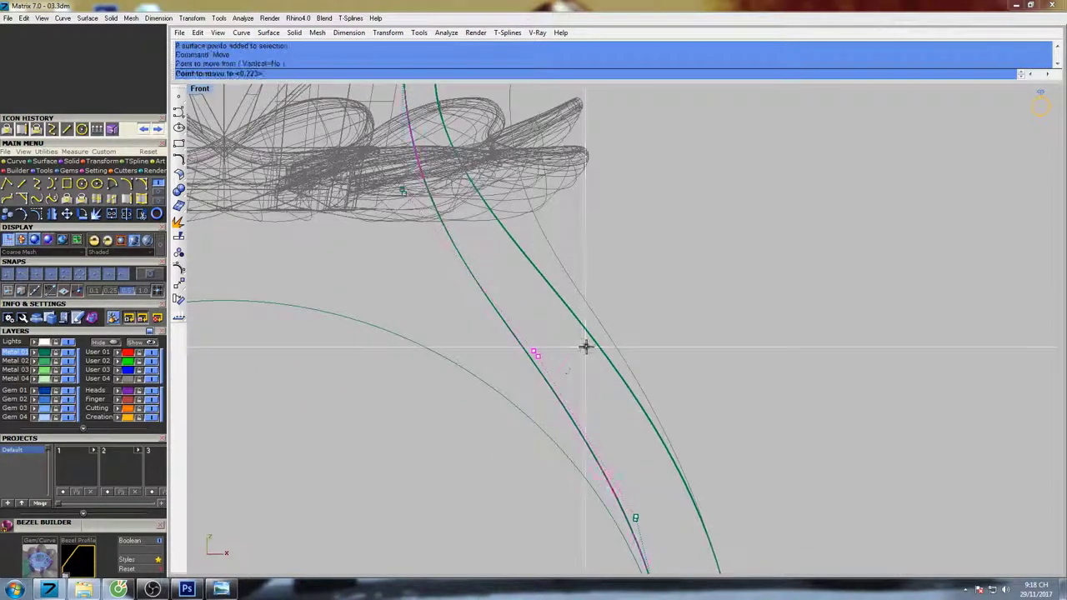
pyautogui.click(586, 345)
pyautogui.click(593, 346)
pyautogui.scroll(-8, 589, 348)
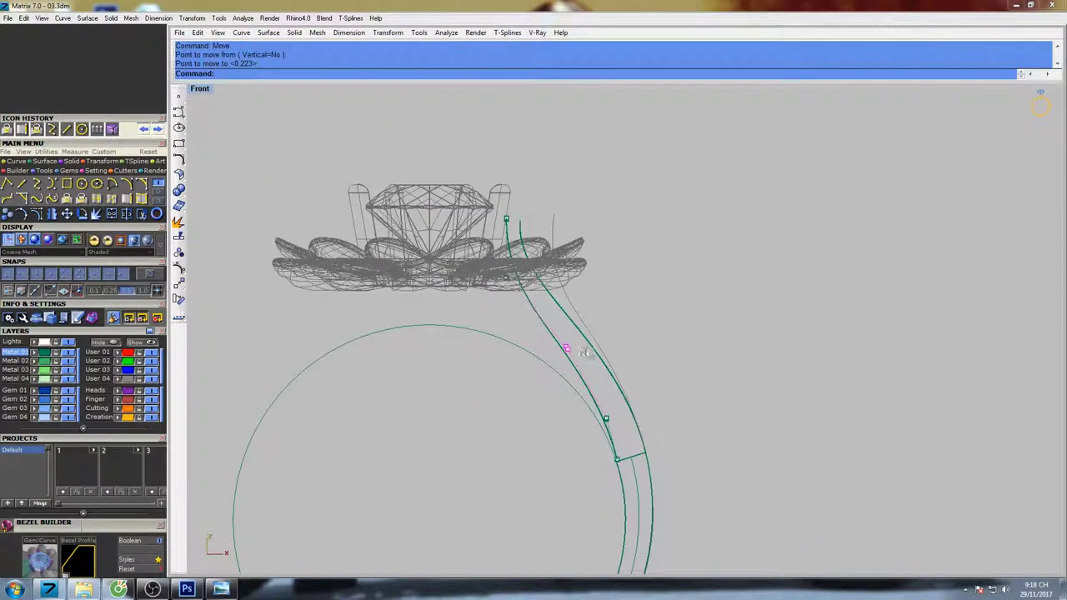
pyautogui.scroll(10, 579, 353)
pyautogui.rightClick(577, 353)
pyautogui.click(597, 349)
pyautogui.click(597, 348)
pyautogui.scroll(-3, 584, 334)
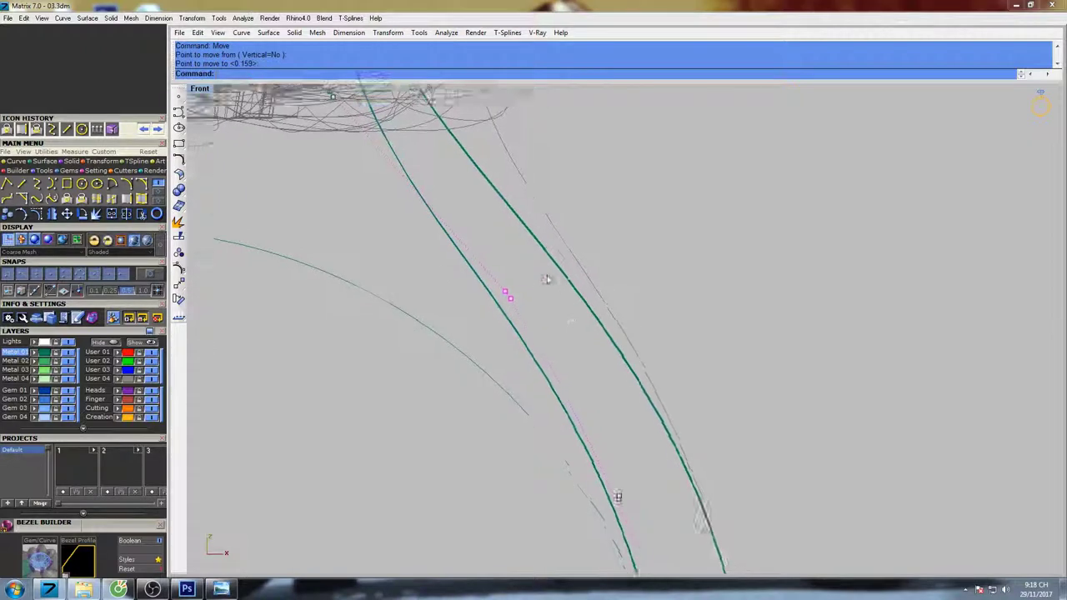
pyautogui.scroll(3, 595, 358)
pyautogui.scroll(-6, 594, 353)
# - Nudge the control point pair beneath the petals slightly to refine the offset strip's curvature
pyautogui.moveTo(606, 275); pyautogui.dragTo(618, 331, button='right')
pyautogui.scroll(8, 454, 260)
pyautogui.moveTo(450, 280); pyautogui.dragTo(508, 255)
pyautogui.rightClick(509, 255)
pyautogui.click(585, 237)
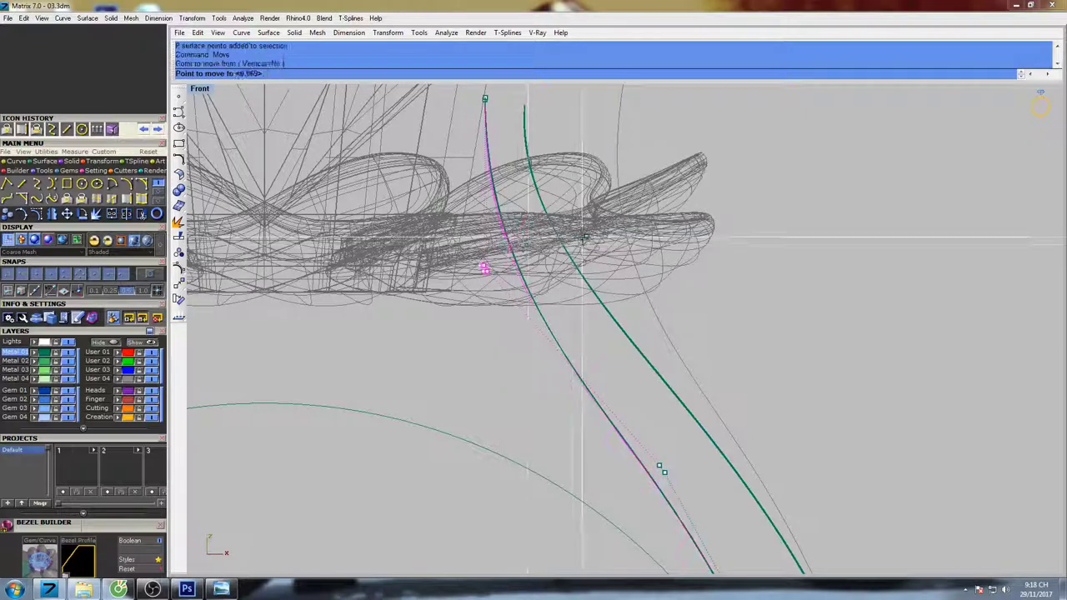
pyautogui.click(579, 237)
# - Nudge the offset strip's top end control points slightly outward in two small moves to narrow the gap between the strips
pyautogui.moveTo(492, 87); pyautogui.dragTo(480, 177, button='right')
pyautogui.moveTo(462, 176); pyautogui.dragTo(499, 200)
pyautogui.rightClick(502, 197)
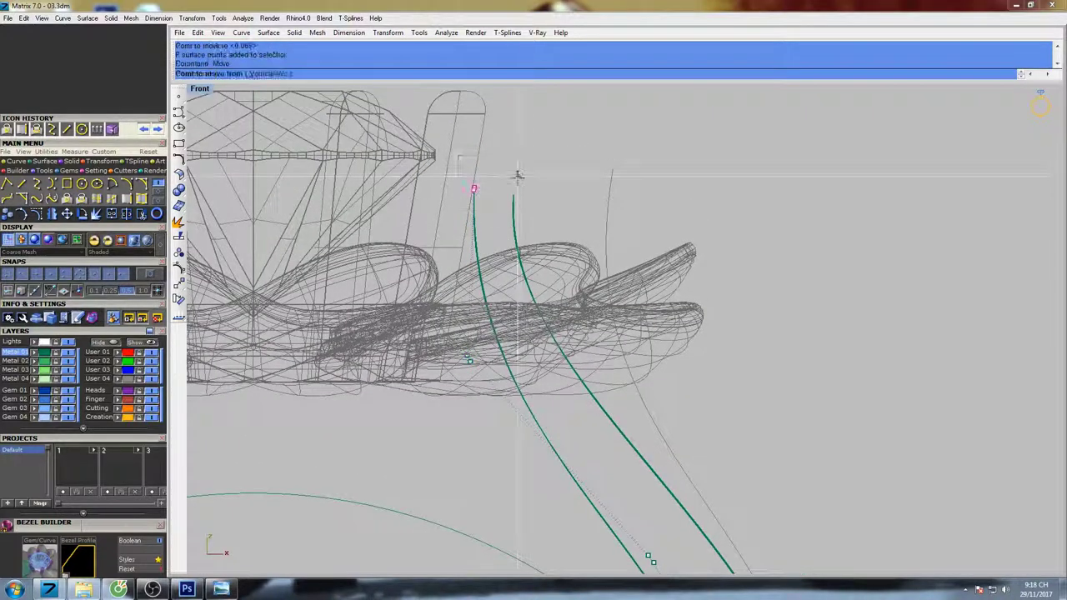
pyautogui.click(520, 169)
pyautogui.click(525, 168)
pyautogui.rightClick(517, 176)
pyautogui.click(521, 172)
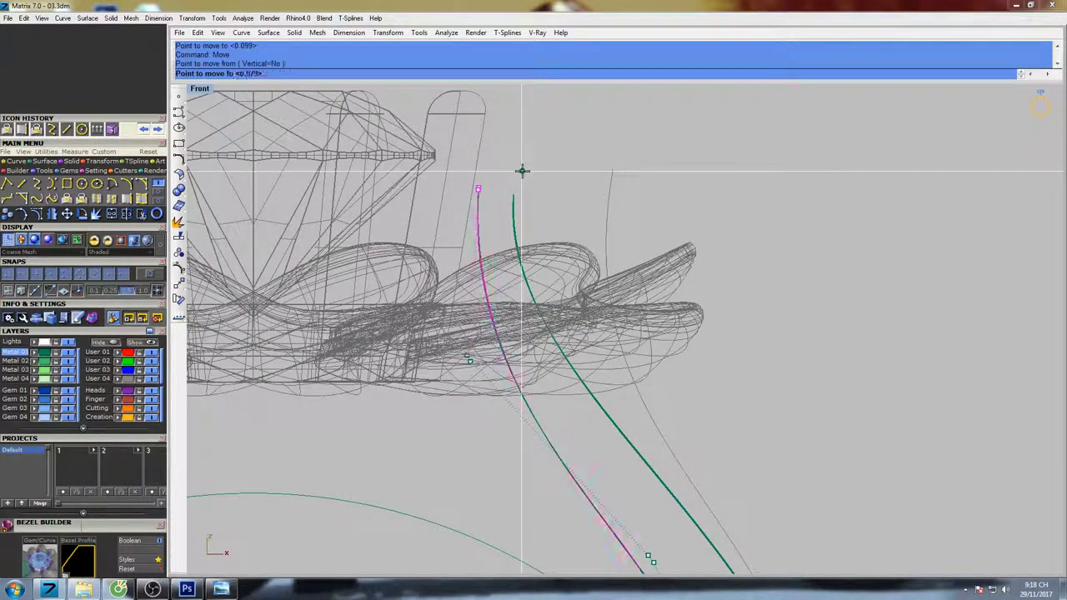
pyautogui.click(524, 171)
pyautogui.scroll(-6, 523, 175)
pyautogui.scroll(-1, 609, 257)
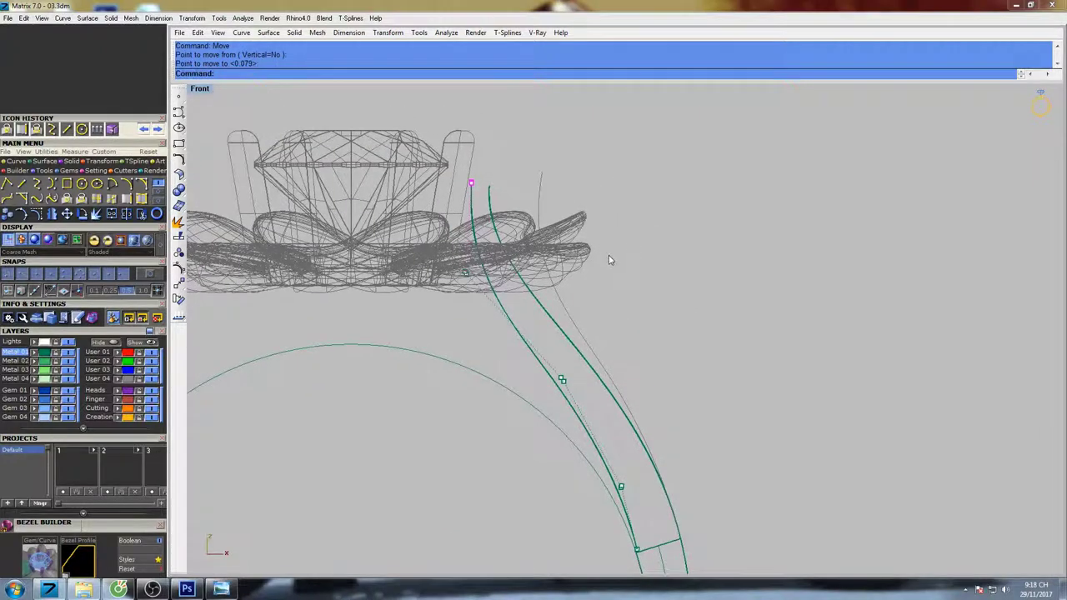
# - Snap one lower corner point of the offset strip onto the lower shank's inner upper corner in the Perspective view
pyautogui.hotkey('ctrl', 'F4')
pyautogui.scroll(4, 566, 292)
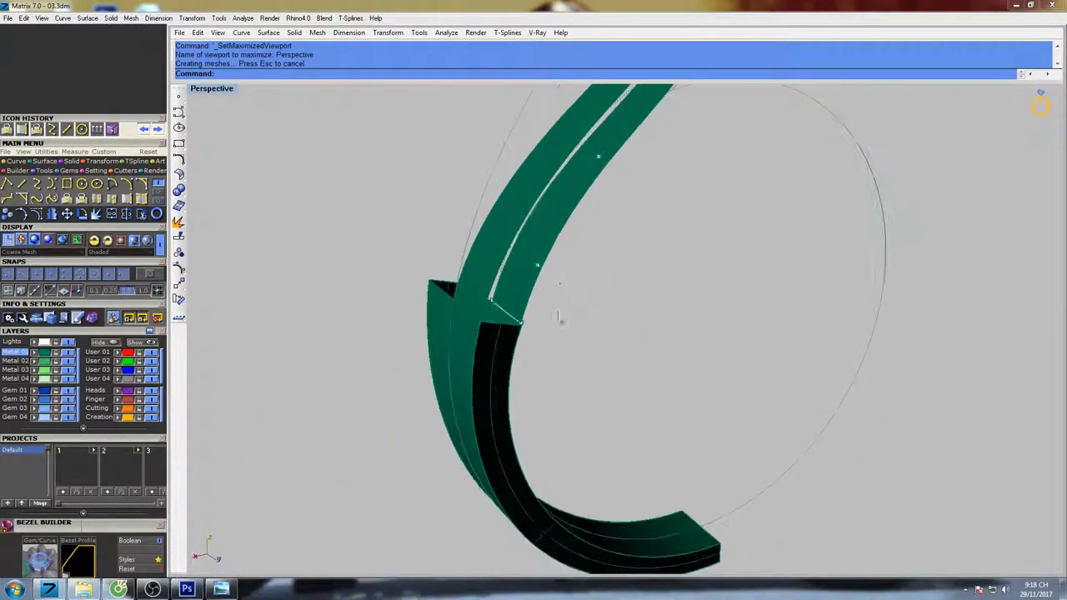
pyautogui.scroll(2, 550, 354)
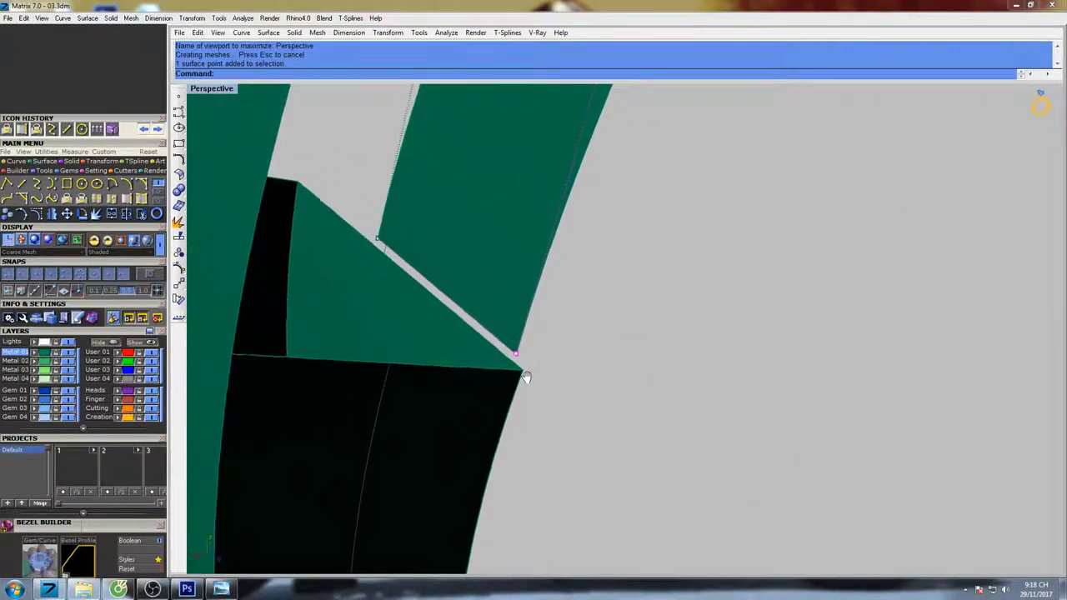
pyautogui.write('ve')
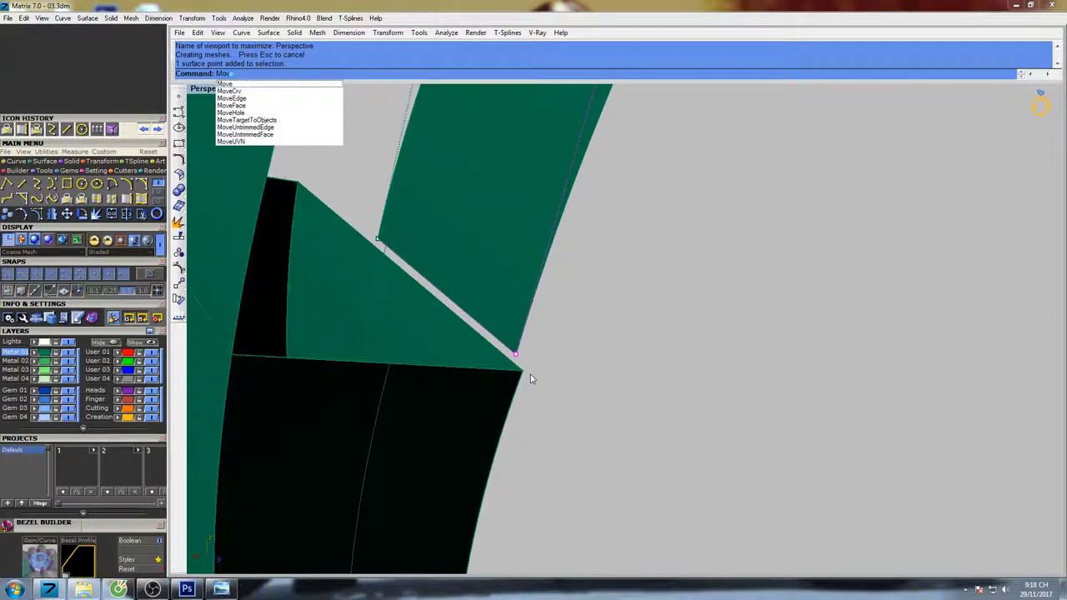
pyautogui.press('Return')
pyautogui.click(517, 354)
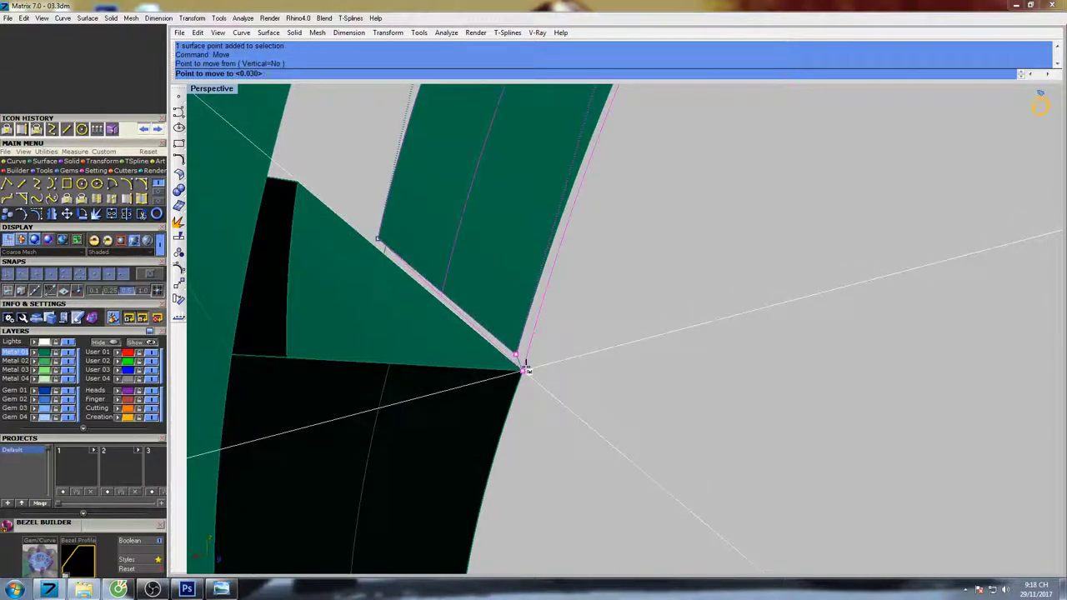
pyautogui.click(522, 371)
# - Snap the offset strip's other lower corner point onto the midpoint of the inner face's upper edge
pyautogui.press('Return')
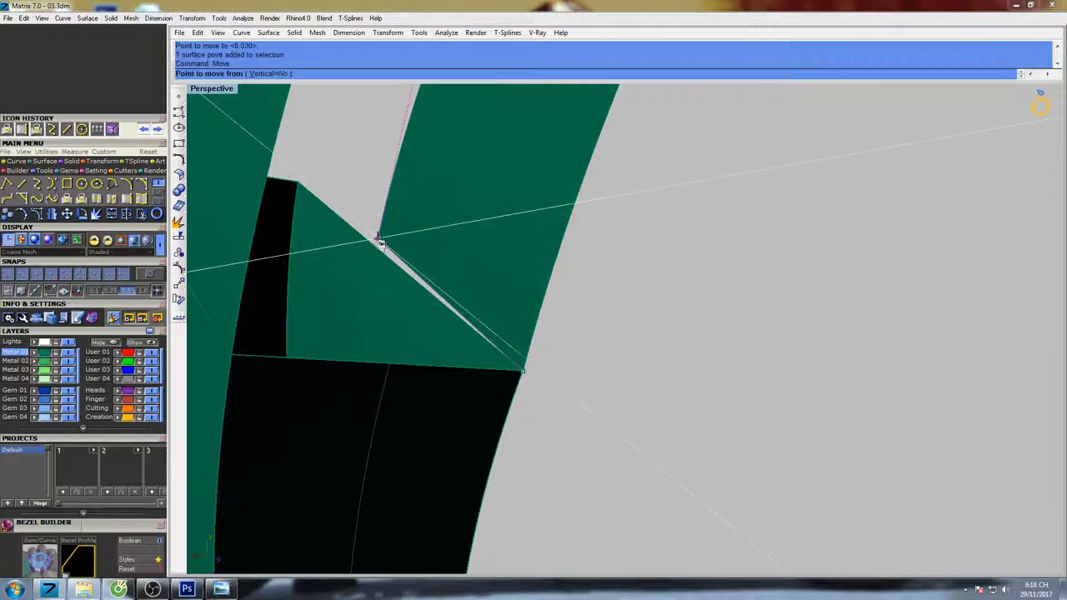
pyautogui.click(380, 240)
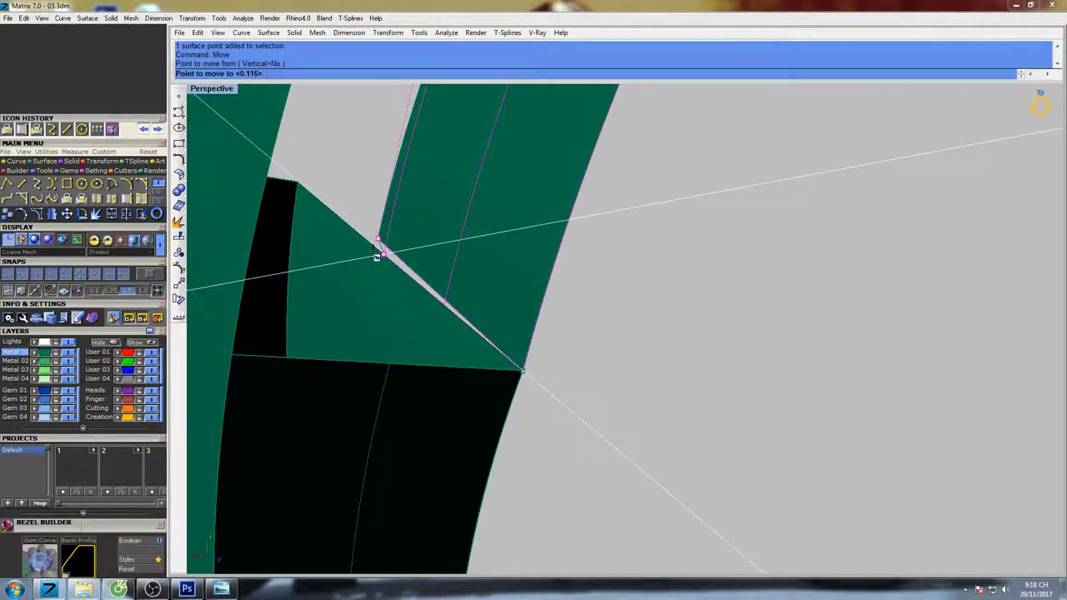
pyautogui.click(376, 253)
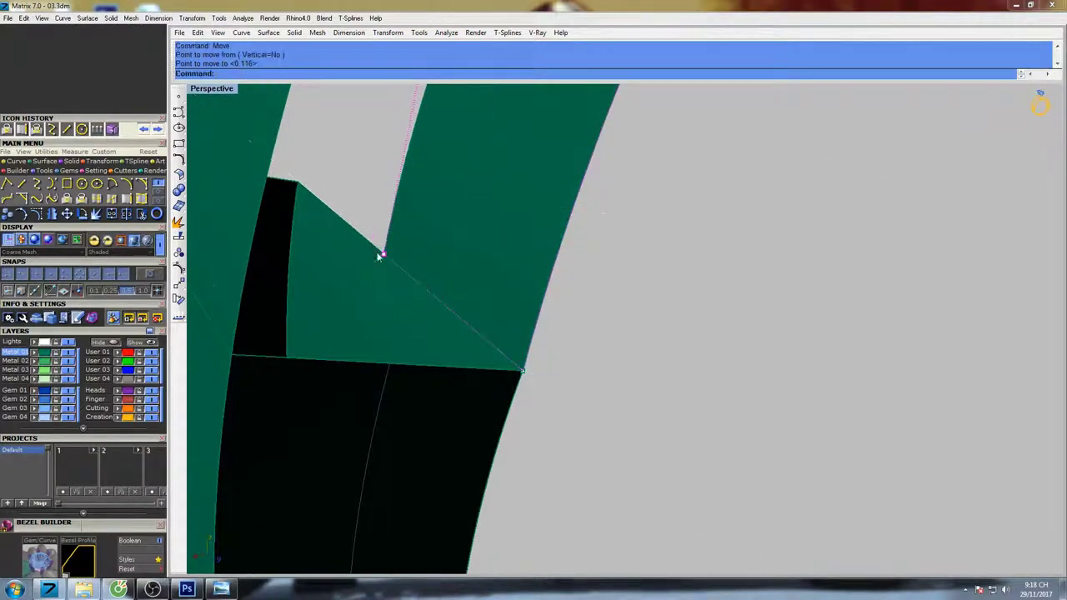
pyautogui.moveTo(377, 252); pyautogui.dragTo(567, 333, button='right')
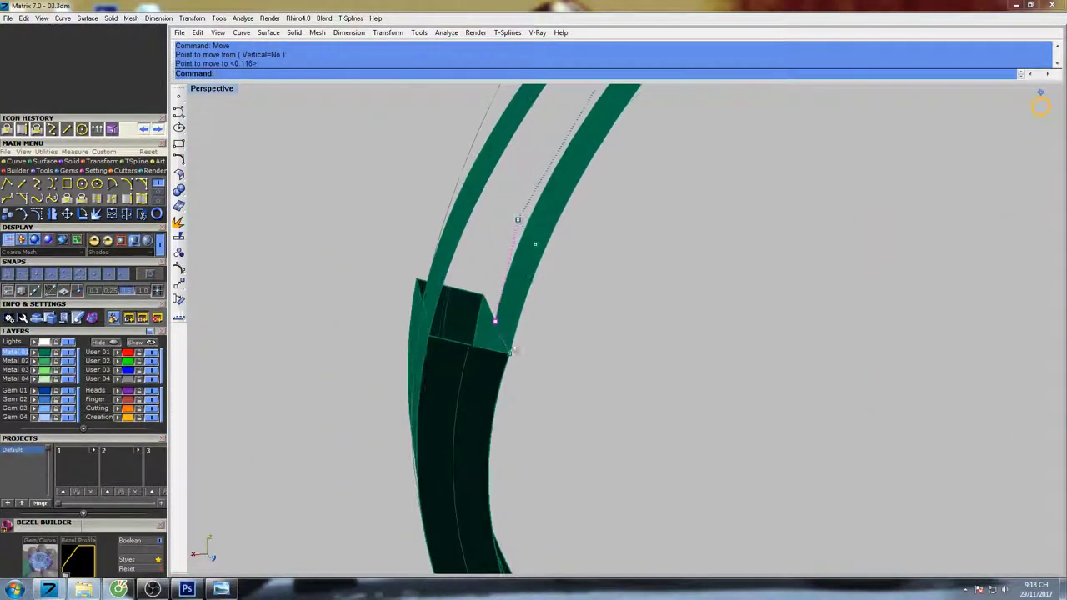
# - Loft a side surface between the upper shank's outer and offset strips along their edges nearest the shank's centreline
pyautogui.hotkey('ctrl', 'F3')
pyautogui.scroll(4, 485, 301)
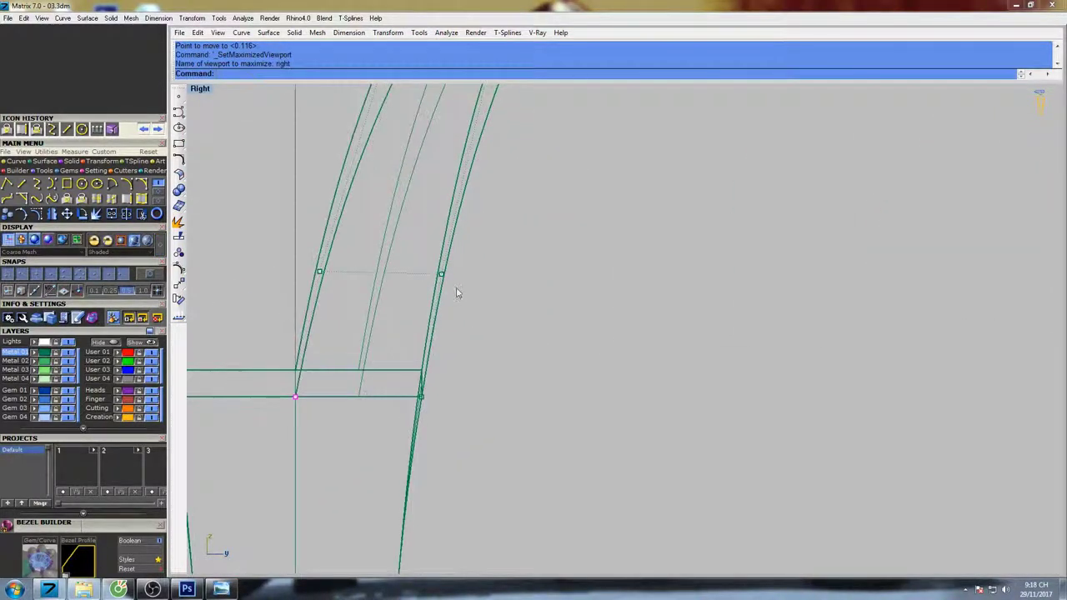
pyautogui.scroll(-2, 457, 292)
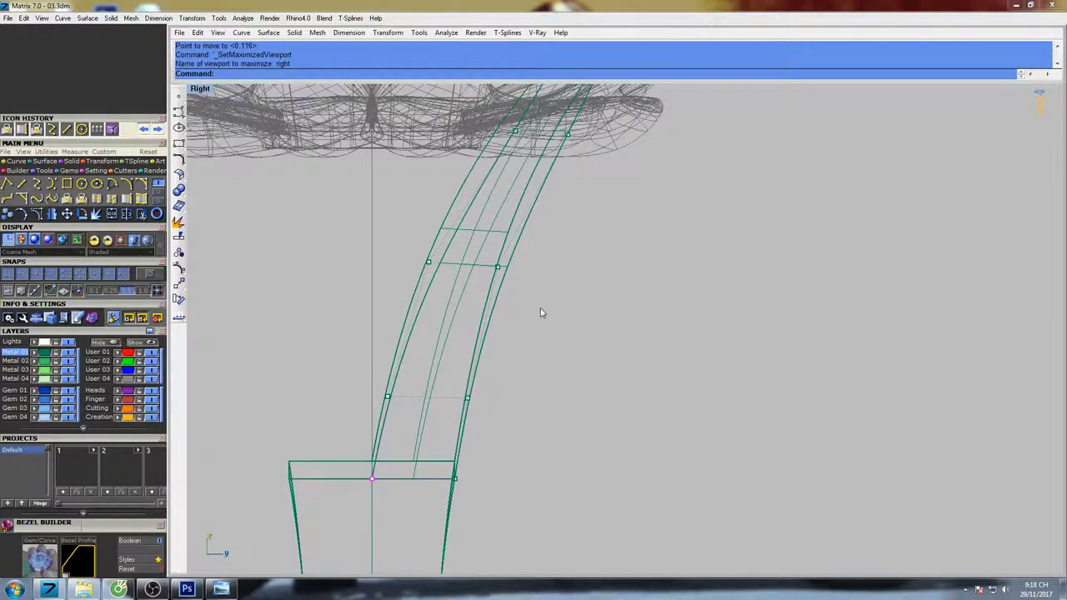
pyautogui.hotkey('ctrl', 'F4')
pyautogui.moveTo(538, 347); pyautogui.dragTo(540, 401, button='right')
pyautogui.scroll(-3, 575, 363)
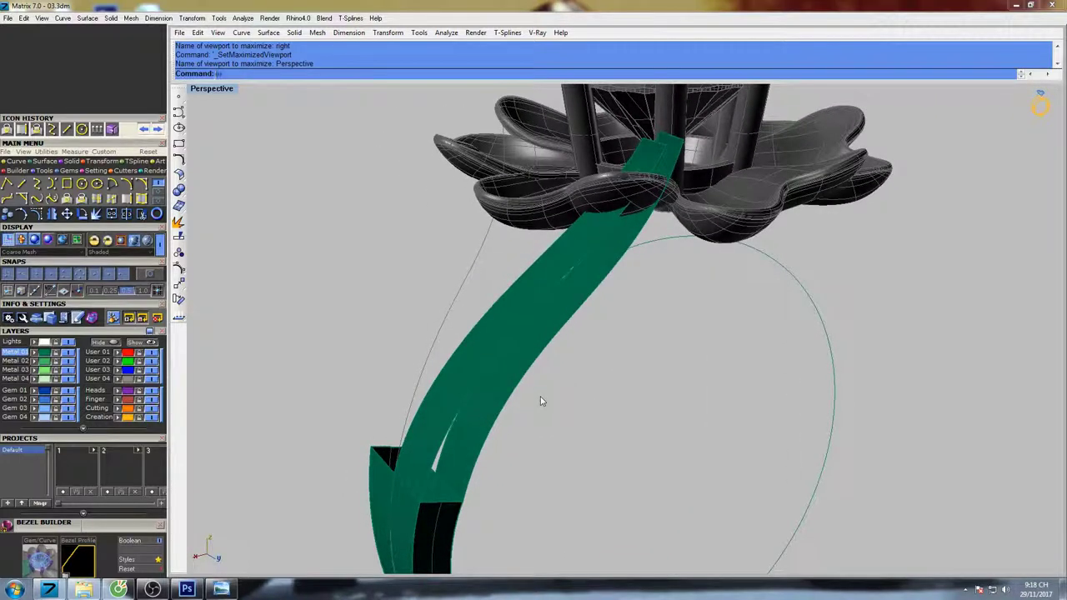
pyautogui.click(250, 113)
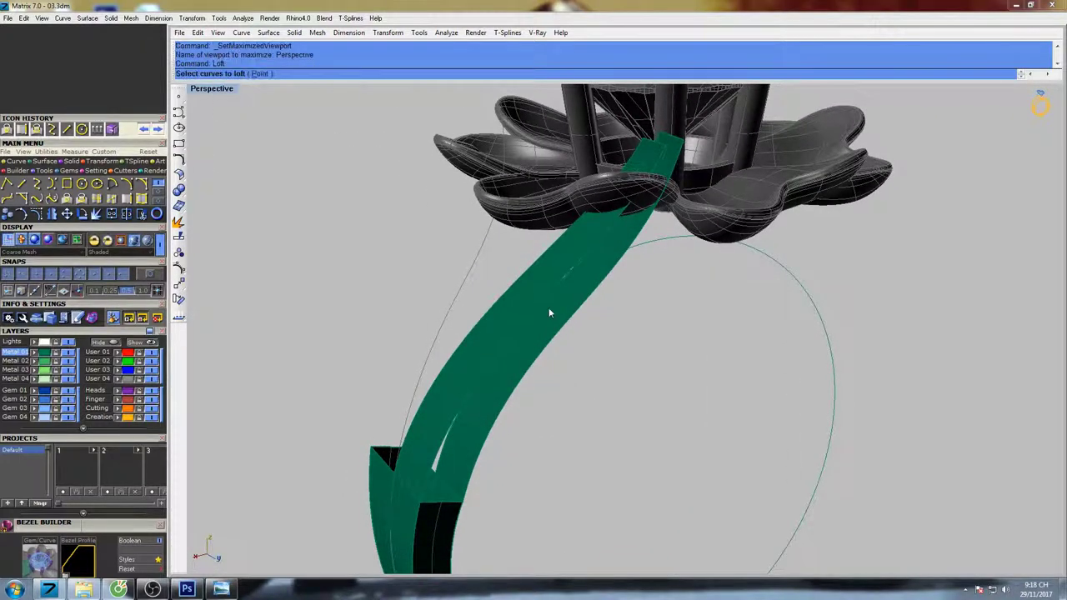
pyautogui.click(487, 368)
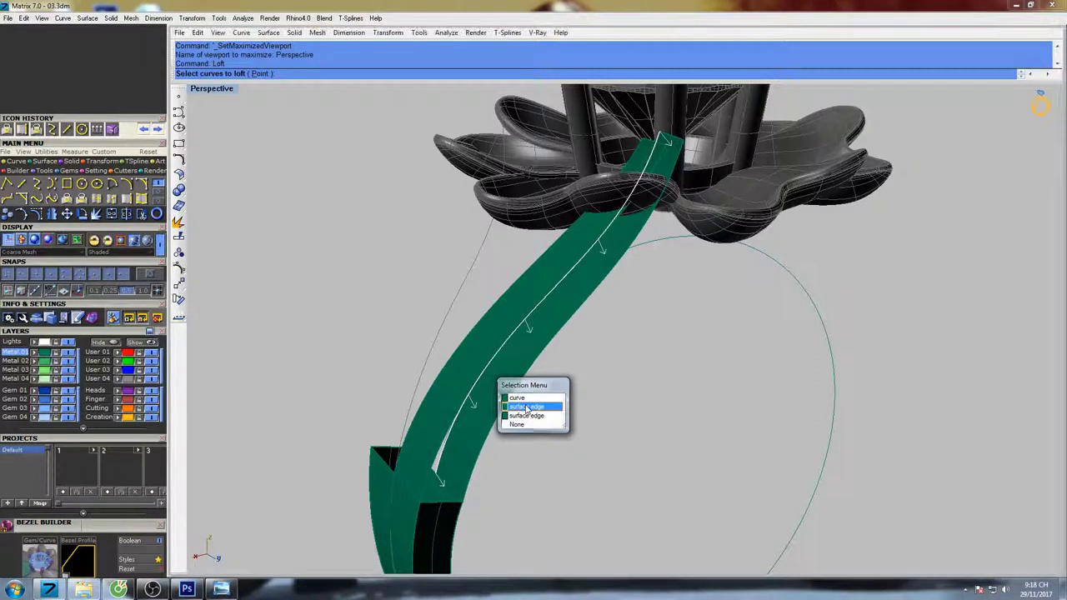
pyautogui.click(513, 409)
pyautogui.moveTo(513, 411); pyautogui.dragTo(690, 423, button='right')
pyautogui.click(690, 422)
pyautogui.click(739, 453)
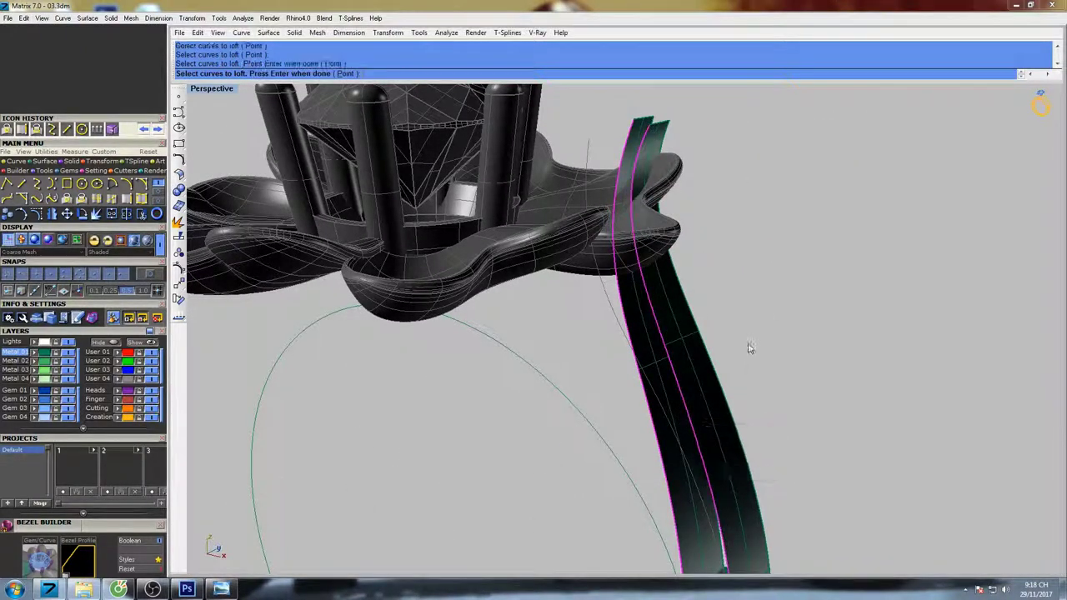
pyautogui.press('Return')
pyautogui.press('Return')
# - Loft the opposite side surface between the two strips along their outer side edges
pyautogui.moveTo(733, 302); pyautogui.dragTo(607, 302, button='right')
pyautogui.press('Return')
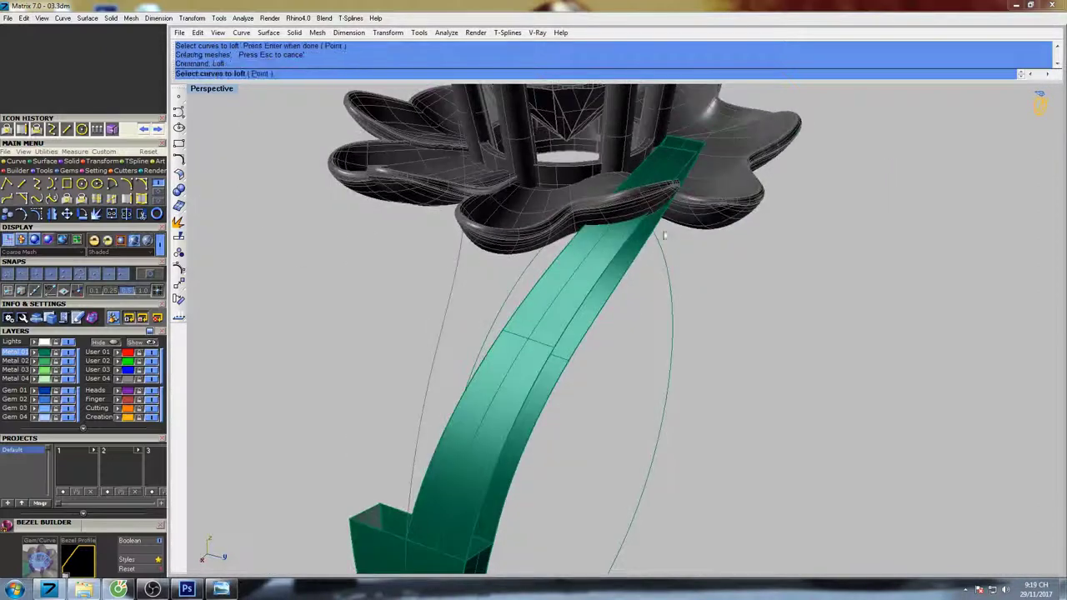
pyautogui.click(631, 245)
pyautogui.click(671, 278)
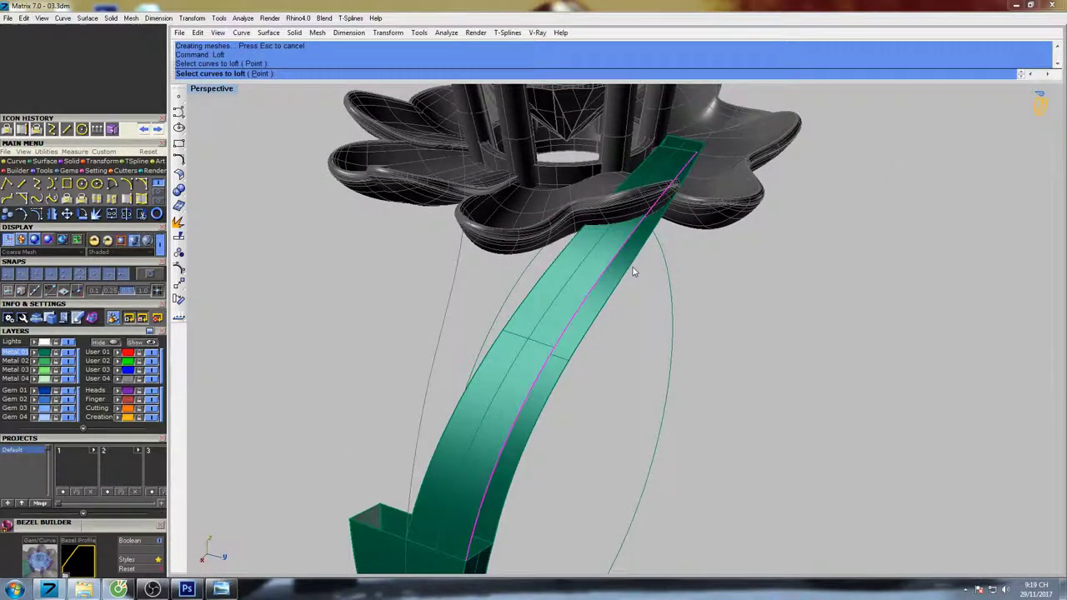
pyautogui.click(667, 296)
pyautogui.press('Return')
pyautogui.press('Return')
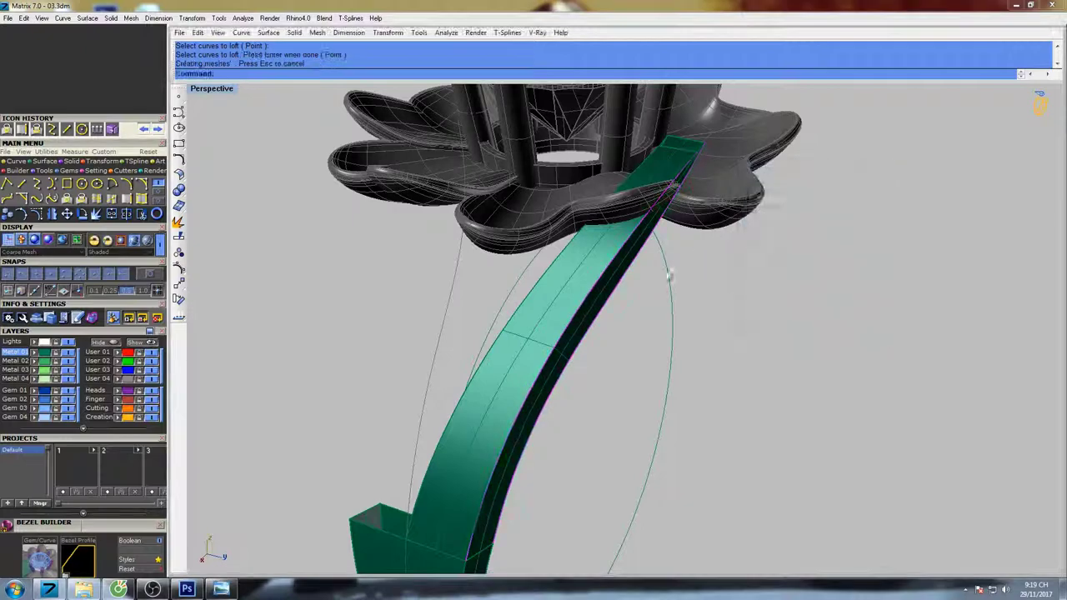
# - Select all four surfaces of the upper shank arm and group them
pyautogui.scroll(3, 596, 327)
pyautogui.keyDown('shift'); pyautogui.click(563, 242); pyautogui.keyUp('shift')
pyautogui.scroll(-4, 563, 242)
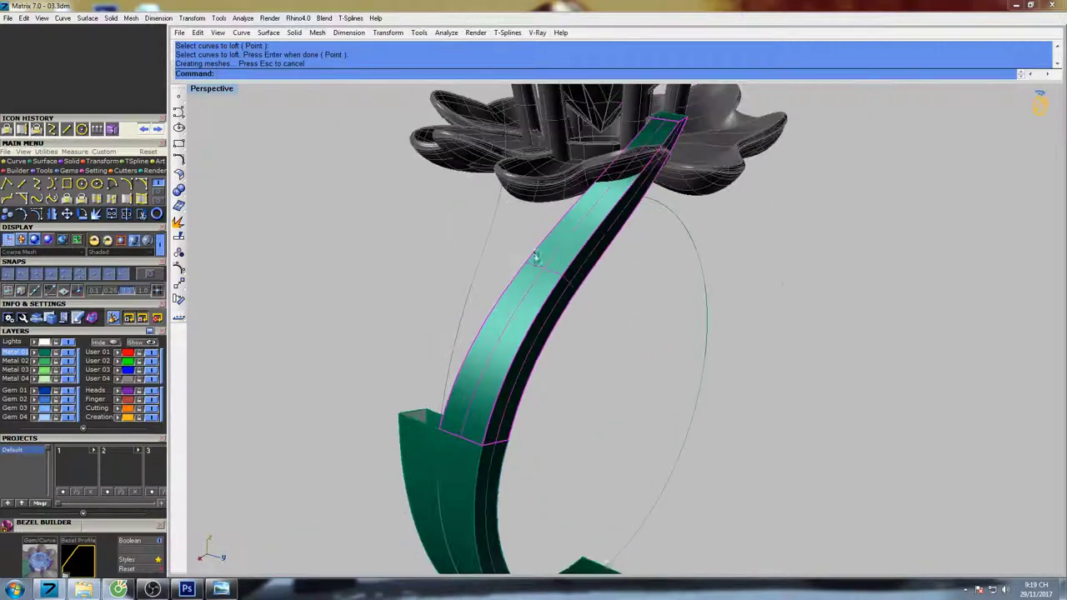
pyautogui.moveTo(534, 255); pyautogui.dragTo(708, 255, button='right')
pyautogui.scroll(4, 616, 278)
pyautogui.keyDown('shift'); pyautogui.click(614, 284); pyautogui.keyUp('shift')
pyautogui.scroll(-5, 614, 286)
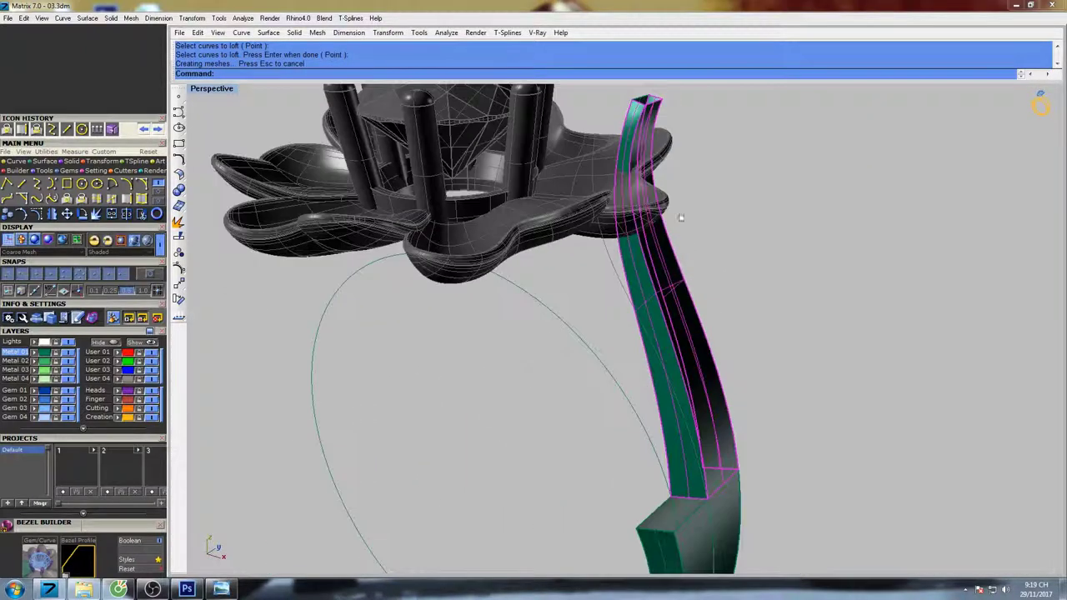
pyautogui.moveTo(614, 286); pyautogui.dragTo(580, 342, button='right')
pyautogui.scroll(2, 577, 195)
pyautogui.keyDown('shift'); pyautogui.click(579, 185); pyautogui.keyUp('shift')
pyautogui.moveTo(579, 187); pyautogui.dragTo(563, 234, button='right')
pyautogui.write('GR')
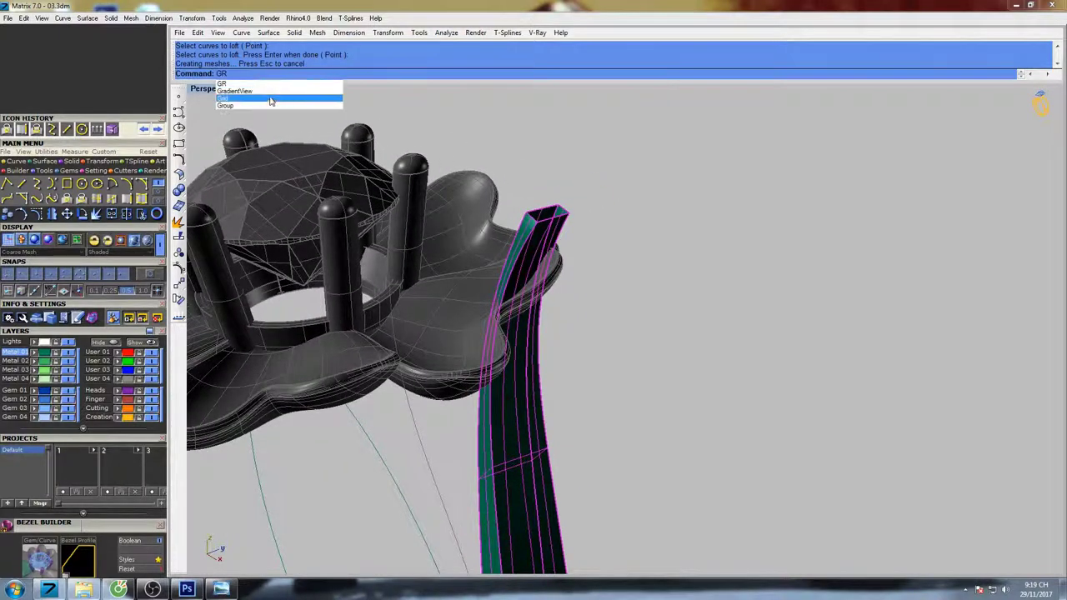
pyautogui.click(238, 106)
# - Inspect the grouped upper arm and its joint with the lower shank in a shaded Perspective view
pyautogui.moveTo(654, 274); pyautogui.dragTo(770, 305, button='right')
pyautogui.press('Escape')
pyautogui.scroll(4, 567, 248)
pyautogui.scroll(-3, 564, 265)
pyautogui.write('s')
pyautogui.press('Return')
pyautogui.press('Escape')
pyautogui.scroll(5, 659, 345)
# - Turn on the upper arm's control points and move the inner ones just above its lower end about 0.13 toward the finger circle in the Front view
pyautogui.click(646, 334)
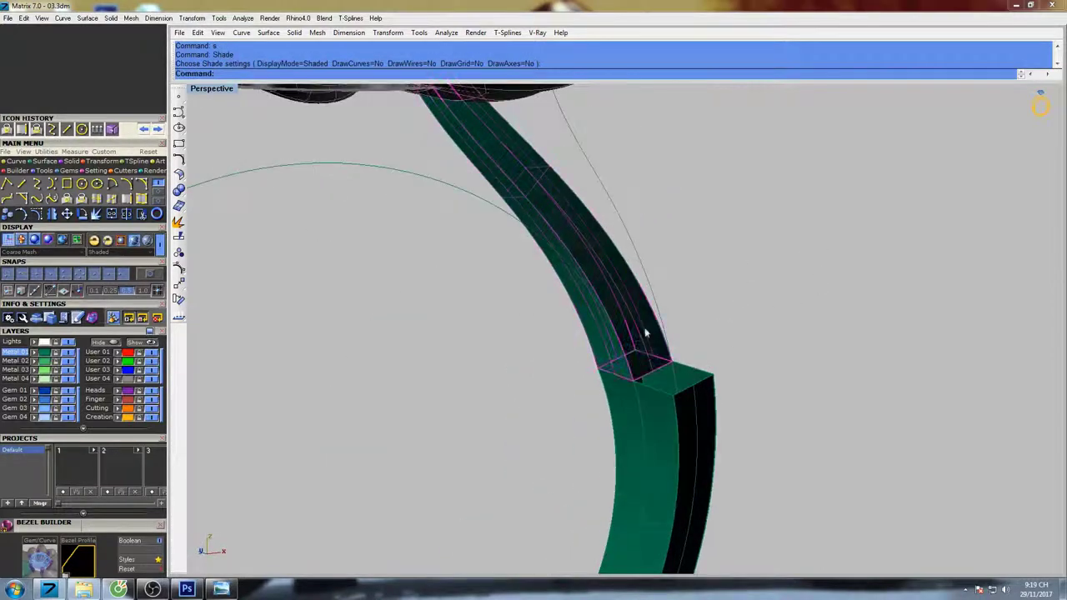
pyautogui.moveTo(686, 290); pyautogui.dragTo(652, 305, button='right')
pyautogui.hotkey('ctrl', 'F2')
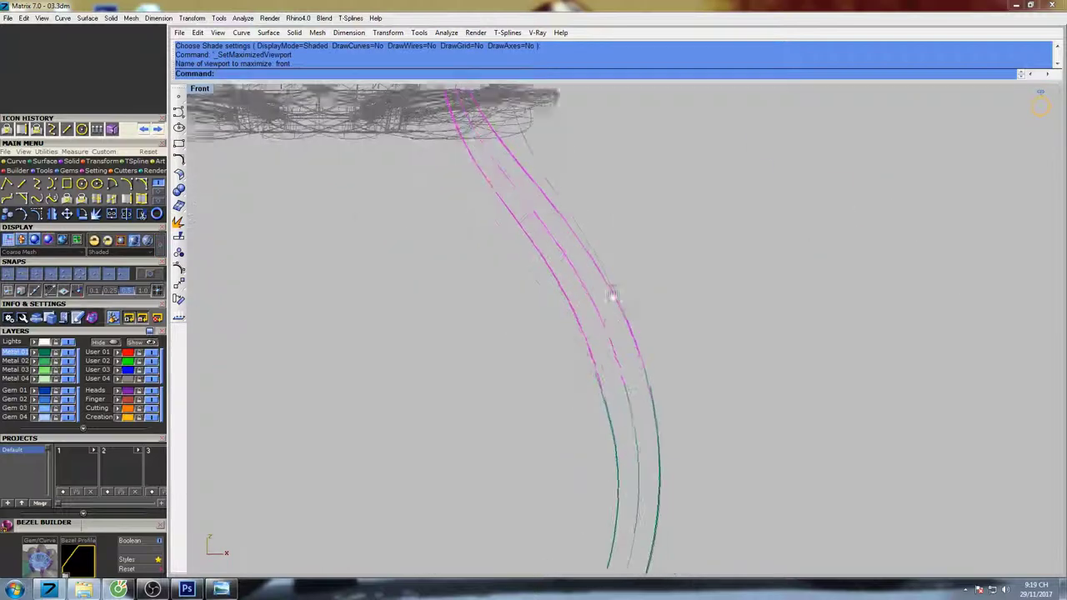
pyautogui.scroll(3, 607, 316)
pyautogui.press('F10')
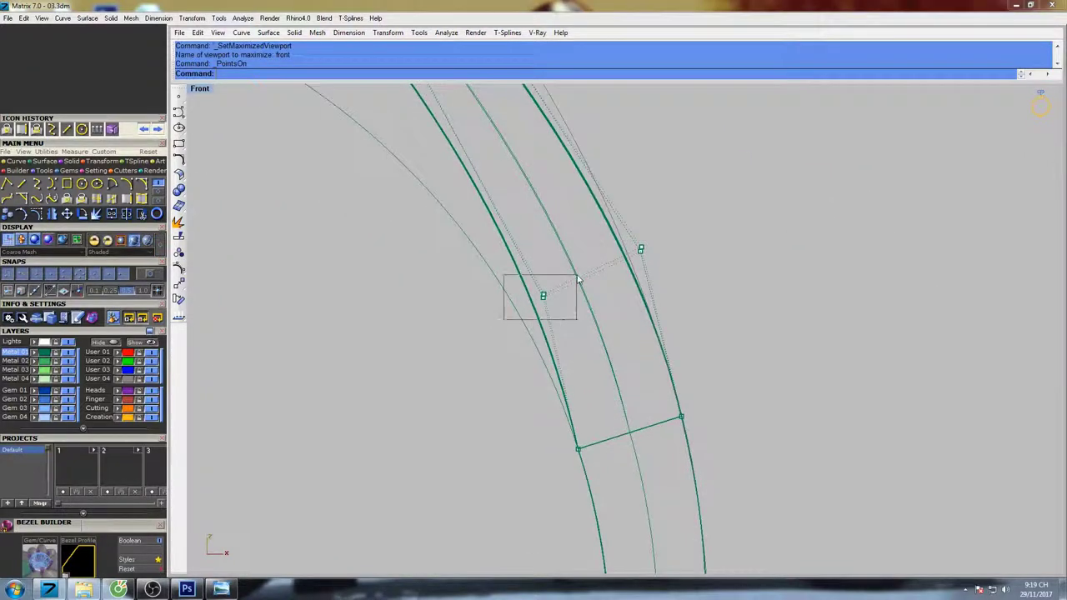
pyautogui.moveTo(576, 277); pyautogui.dragTo(576, 276)
pyautogui.moveTo(571, 277); pyautogui.dragTo(539, 280, button='right')
pyautogui.write('Mo')
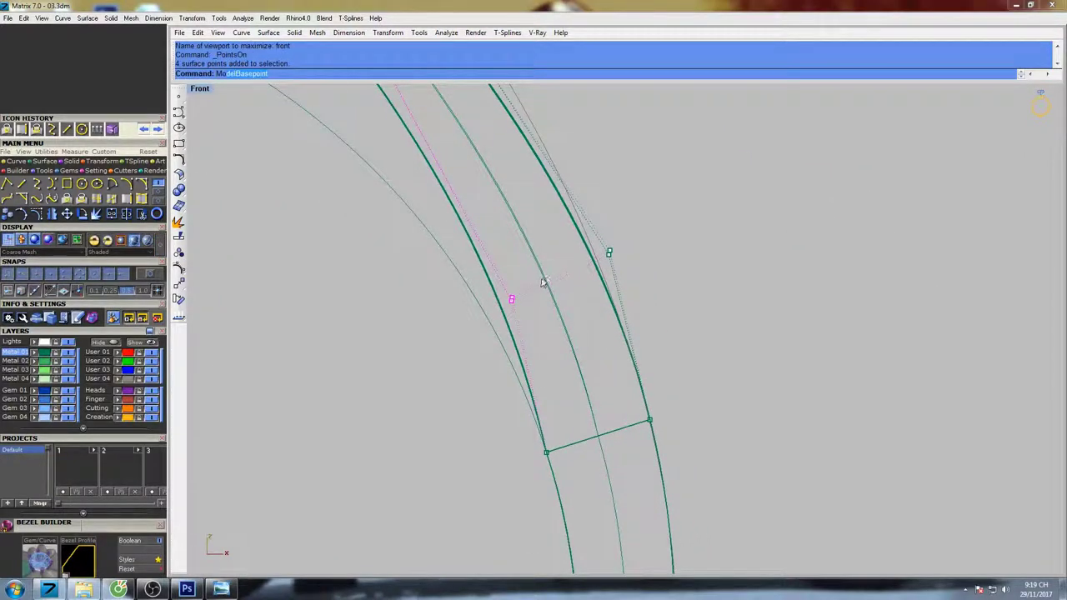
pyautogui.write('ve')
pyautogui.press('Return')
pyautogui.click(676, 249)
pyautogui.click(667, 249)
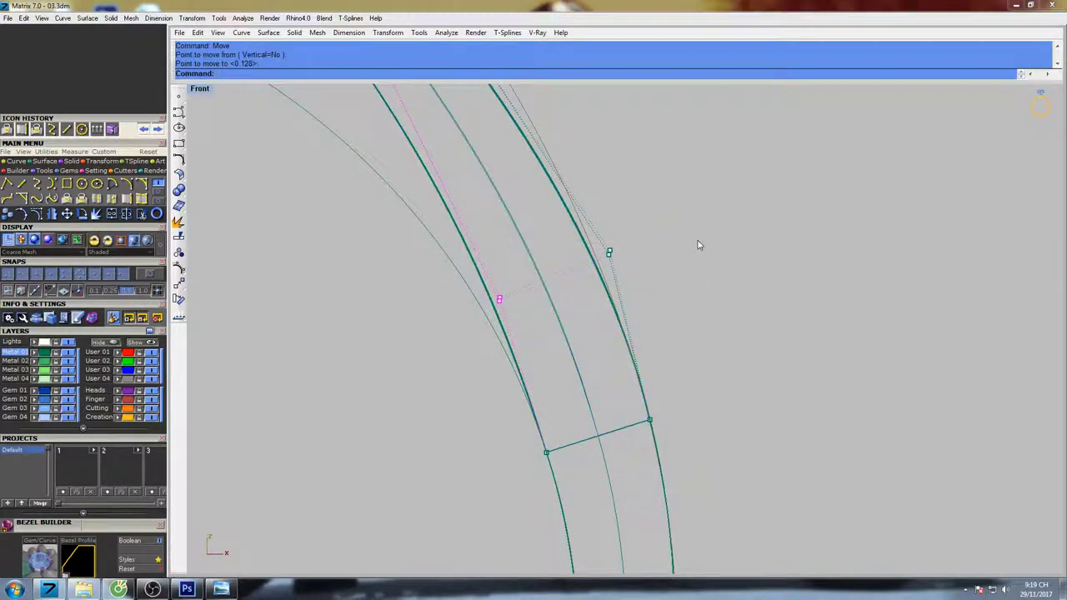
# - Nudge the same inner control points by about 0.05 to refine the curve at the joint
pyautogui.scroll(-8, 698, 244)
pyautogui.moveTo(693, 223); pyautogui.dragTo(659, 302, button='right')
pyautogui.scroll(6, 611, 333)
pyautogui.rightClick(613, 335)
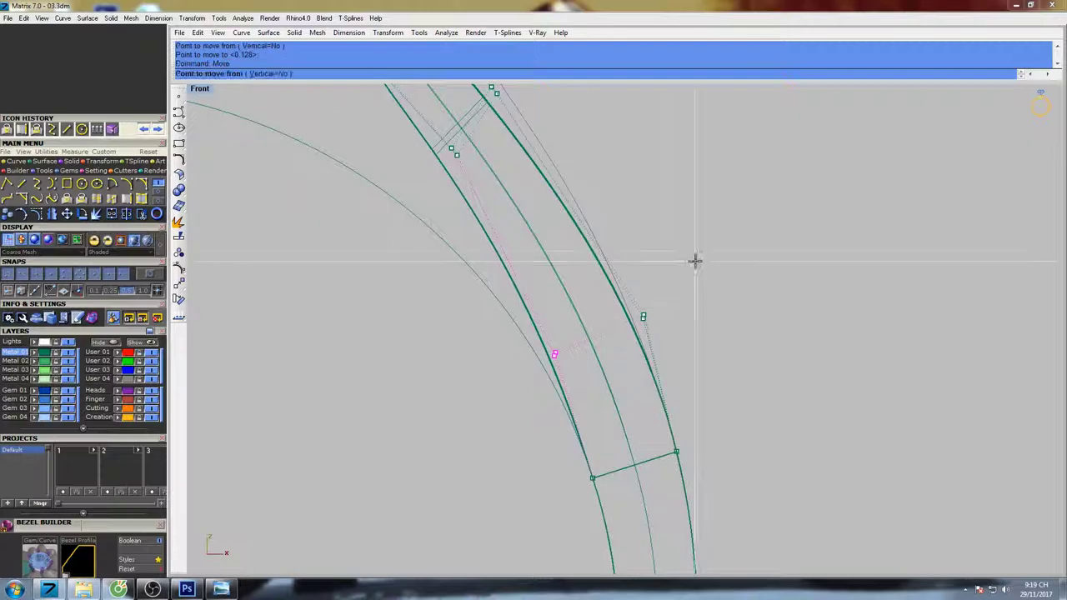
pyautogui.click(694, 261)
pyautogui.click(693, 264)
pyautogui.scroll(-3, 609, 270)
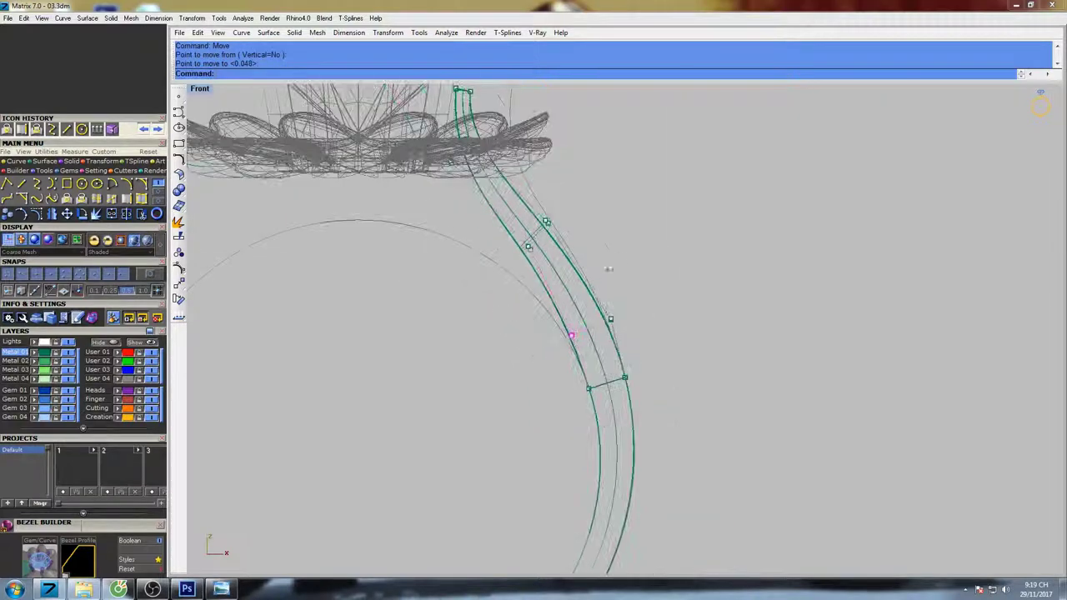
# - Check the shaded shank's flow from the upper arm into the lower band in the Front and Perspective views, and hide the control points
pyautogui.moveTo(609, 270); pyautogui.dragTo(578, 258, button='right')
pyautogui.write('s')
pyautogui.press('Return')
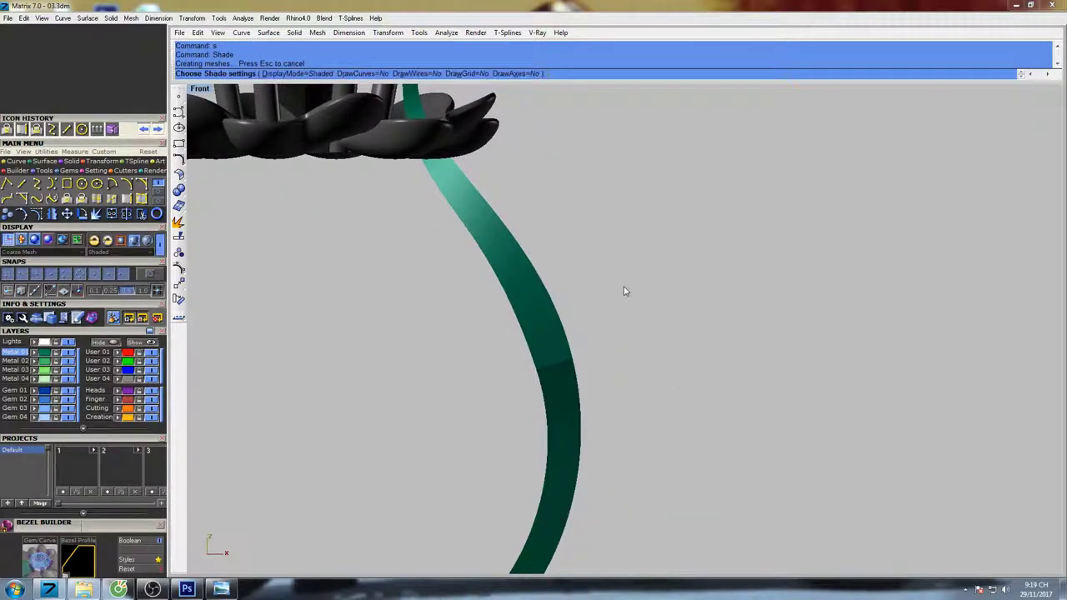
pyautogui.hotkey('ctrl', 'F4')
pyautogui.scroll(-6, 621, 291)
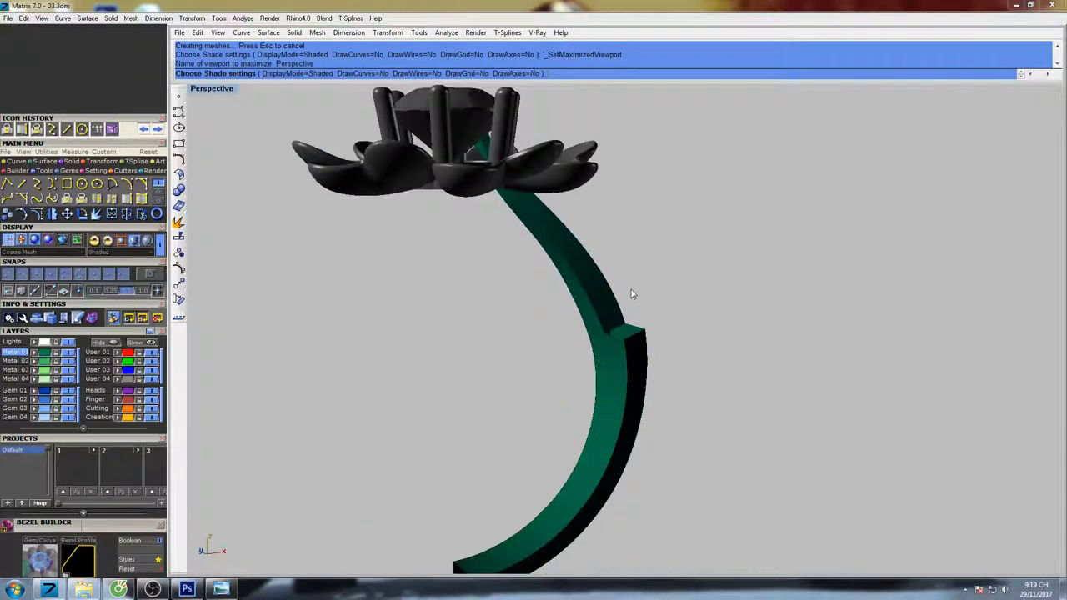
pyautogui.moveTo(632, 290)
pyautogui.mouseDown(button='right')
pyautogui.moveTo(513, 256)
pyautogui.moveTo(636, 288)
pyautogui.mouseUp(button='right')
pyautogui.press('Escape')
pyautogui.scroll(6, 642, 276)
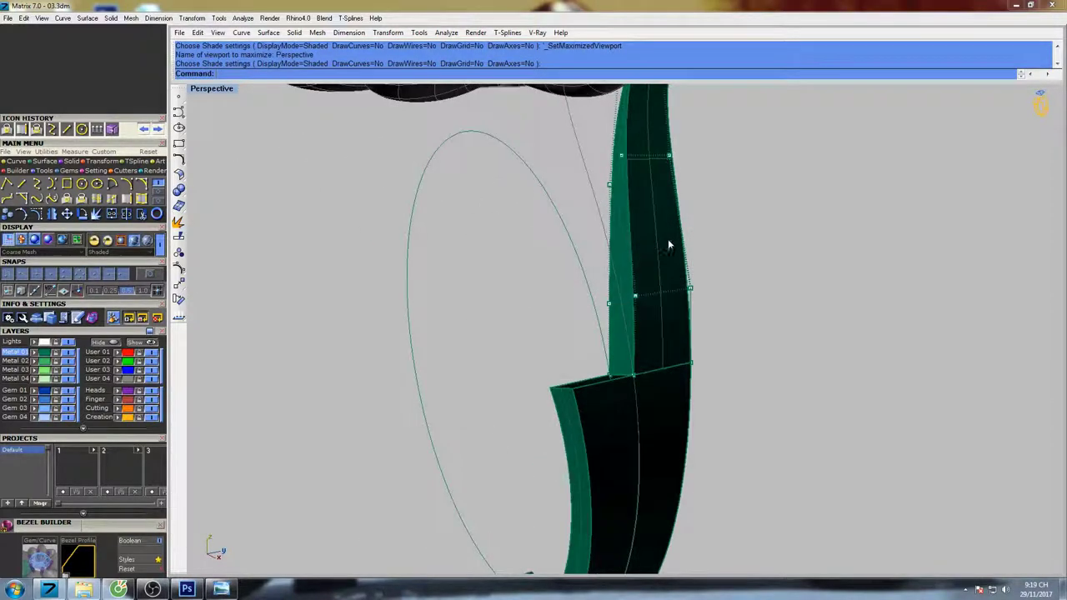
pyautogui.press('Escape')
pyautogui.click(661, 243)
pyautogui.moveTo(660, 243); pyautogui.dragTo(550, 310, button='right')
pyautogui.scroll(-5, 643, 305)
pyautogui.moveTo(638, 302)
pyautogui.mouseDown(button='right')
pyautogui.moveTo(672, 329)
pyautogui.moveTo(663, 396)
pyautogui.moveTo(646, 313)
pyautogui.mouseUp(button='right')
pyautogui.moveTo(550, 375); pyautogui.dragTo(624, 199, button='right')
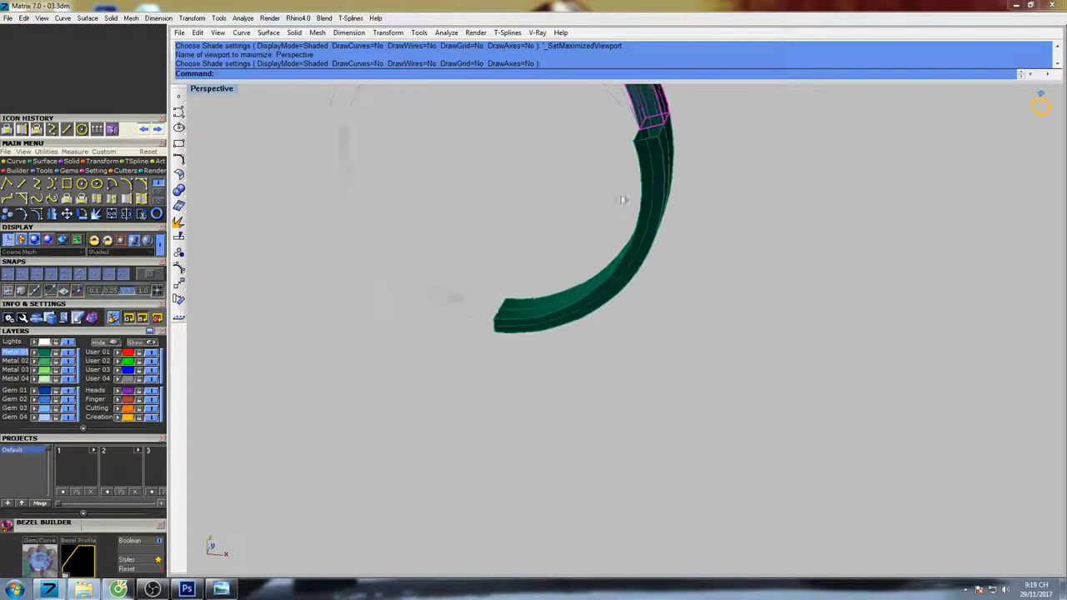
pyautogui.moveTo(579, 291); pyautogui.dragTo(626, 297, button='right')
# - Turn on the lower shank's control points and align the eight at its bottom end to X = 0 with SetPt in the Front view
pyautogui.scroll(5, 514, 302)
pyautogui.click(515, 302)
pyautogui.moveTo(544, 301); pyautogui.dragTo(543, 276, button='right')
pyautogui.hotkey('ctrl', 'F2')
pyautogui.scroll(5, 527, 348)
pyautogui.scroll(-5, 527, 348)
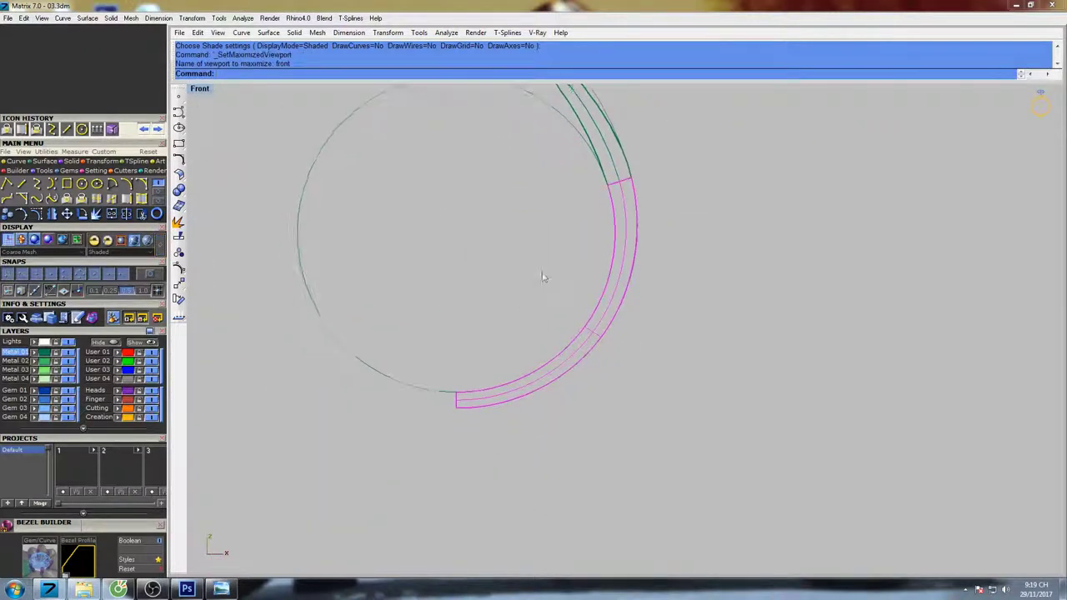
pyautogui.press('F10')
pyautogui.moveTo(486, 333); pyautogui.dragTo(500, 392, button='right')
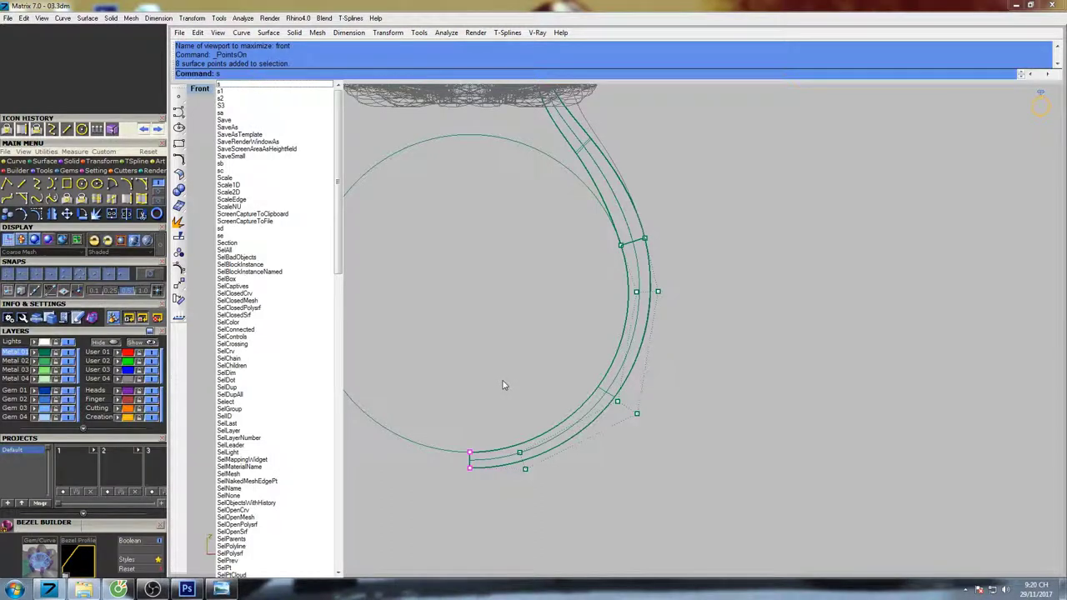
pyautogui.write('t')
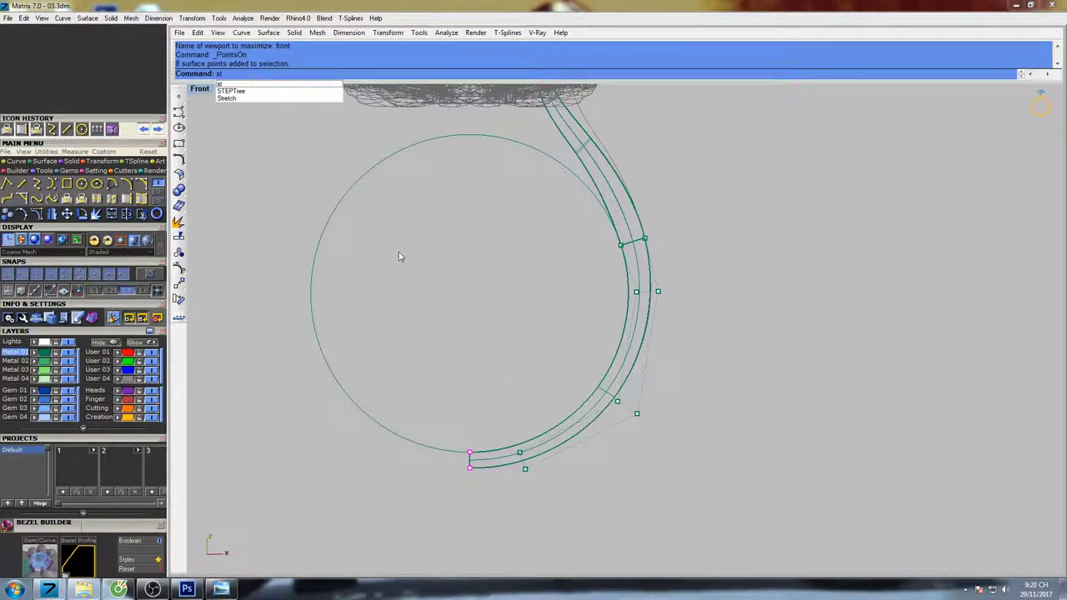
pyautogui.moveTo(558, 346); pyautogui.dragTo(550, 314, button='right')
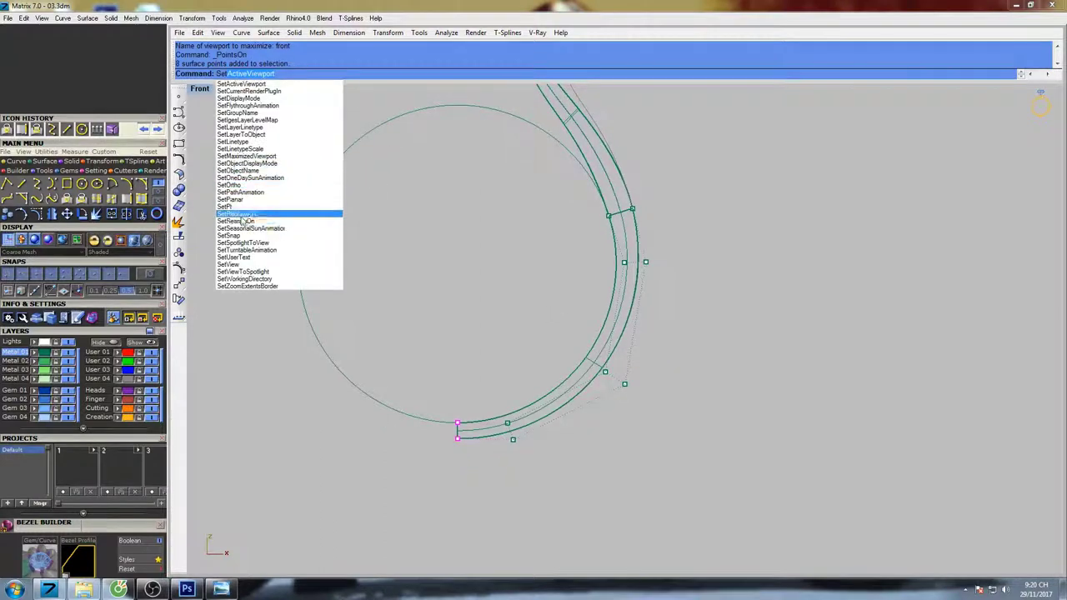
pyautogui.click(238, 207)
pyautogui.moveTo(520, 359); pyautogui.dragTo(493, 348, button='right')
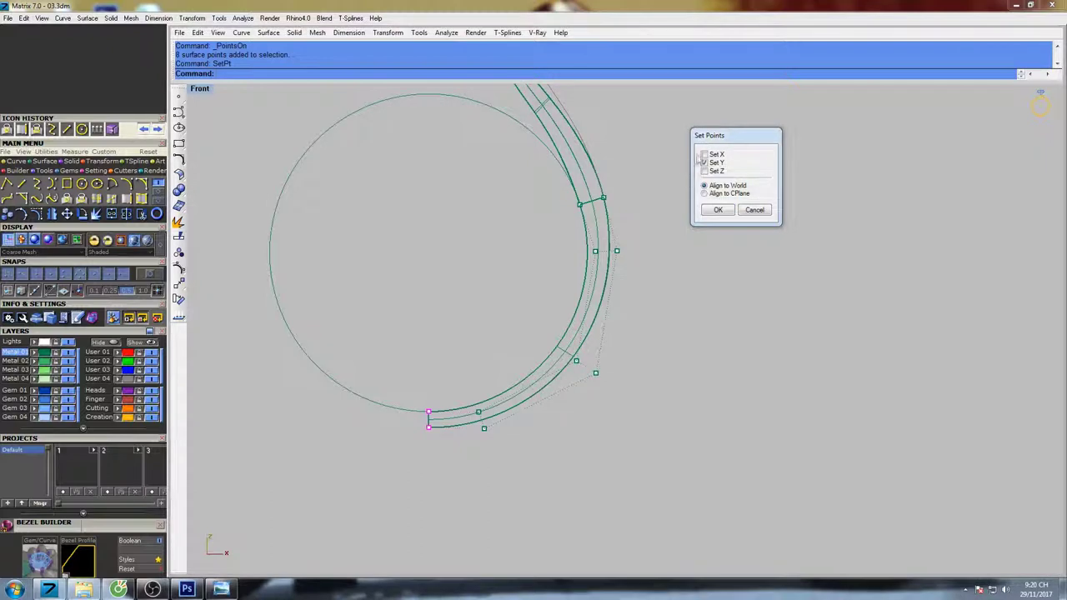
pyautogui.click(716, 212)
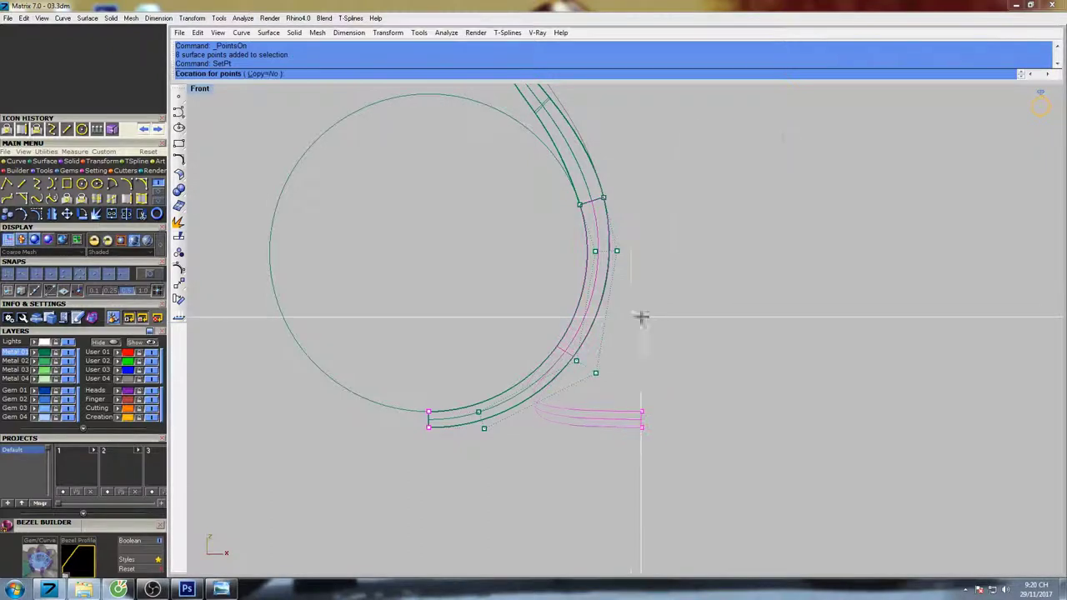
pyautogui.moveTo(639, 317); pyautogui.dragTo(583, 316, button='right')
pyautogui.moveTo(536, 367); pyautogui.dragTo(559, 321, button='right')
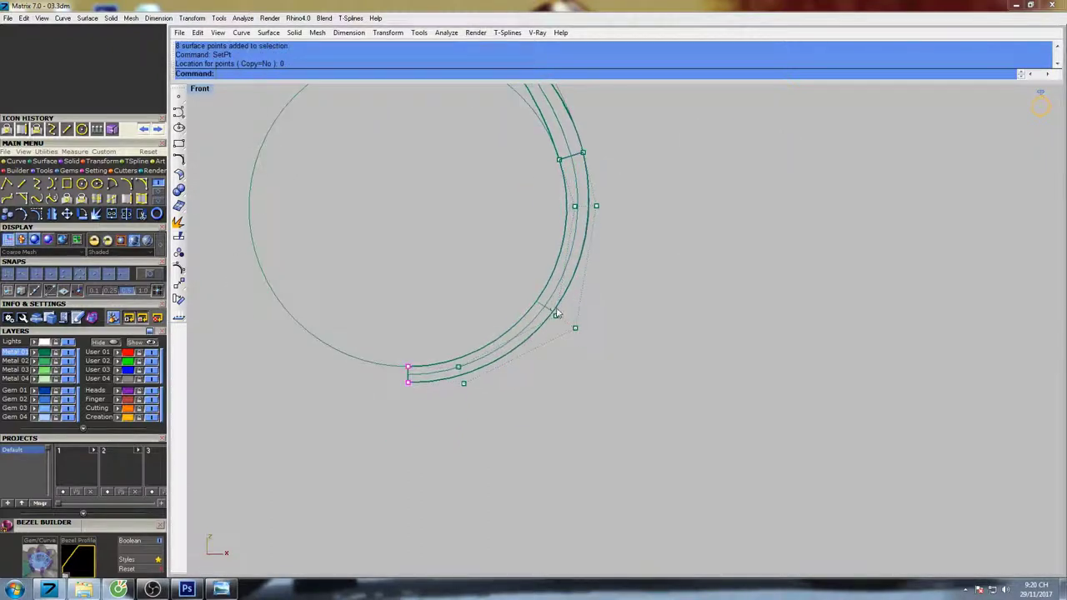
# - Hide the control points and draw a 0.2 line normal to the lower shank's outer face from the midpoint of its bottom end edge
pyautogui.hotkey('ctrl', 'F4')
pyautogui.moveTo(471, 370)
pyautogui.mouseDown(button='right')
pyautogui.moveTo(460, 362)
pyautogui.moveTo(566, 341)
pyautogui.mouseUp(button='right')
pyautogui.press('Escape')
pyautogui.press('Escape')
pyautogui.middleClick(551, 323)
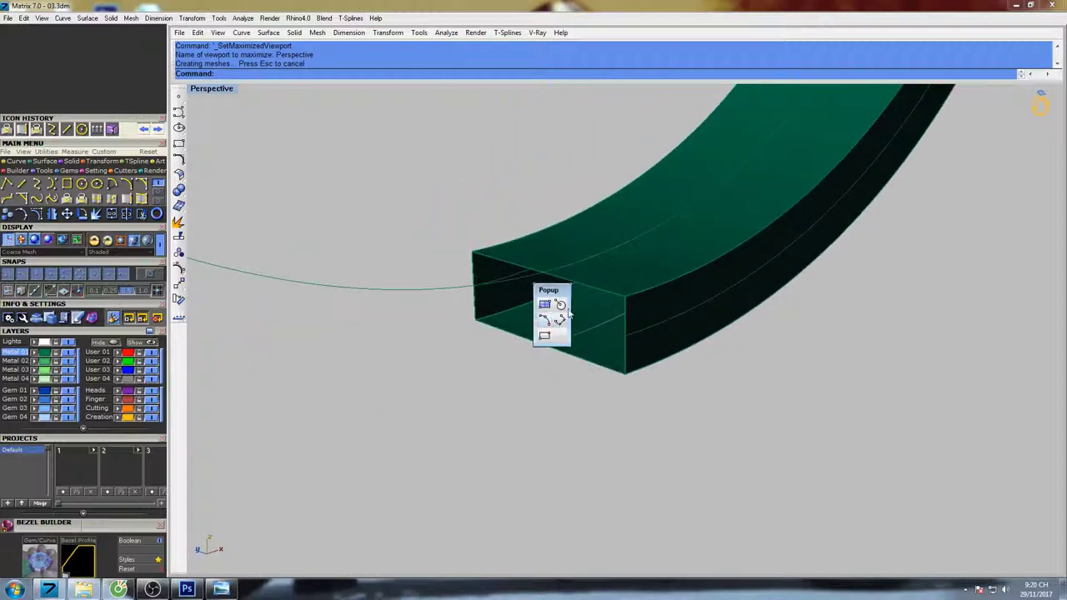
pyautogui.click(562, 314)
pyautogui.click(544, 344)
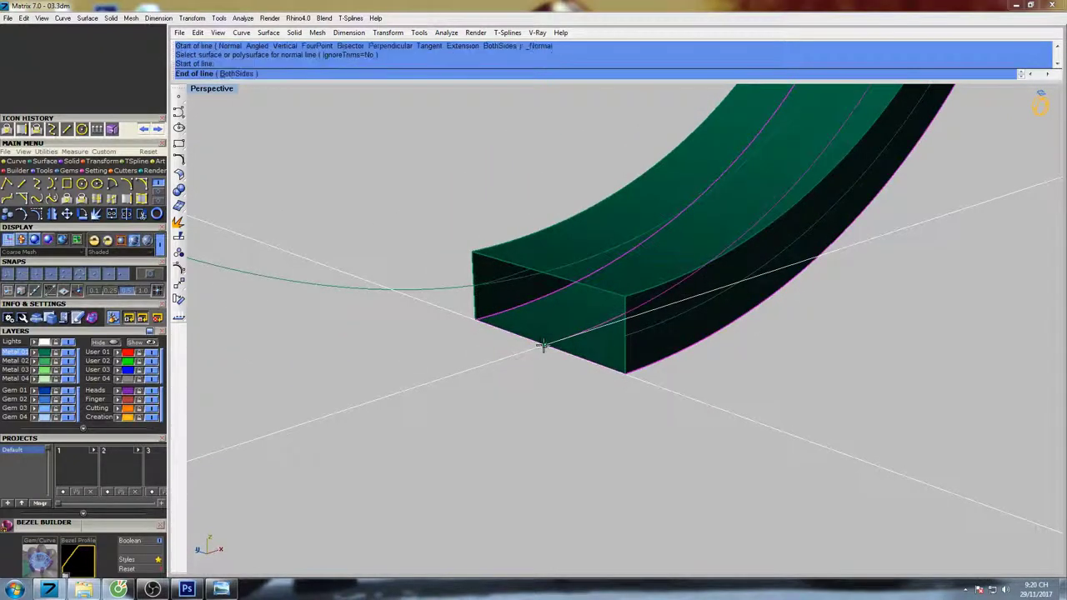
pyautogui.write('2')
pyautogui.press('Return')
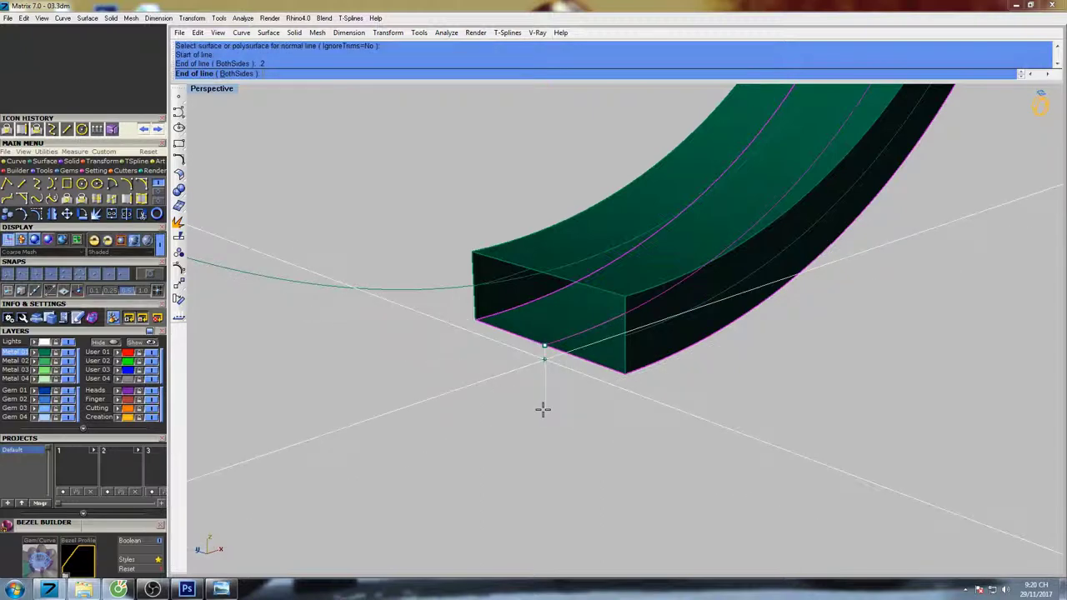
pyautogui.click(543, 412)
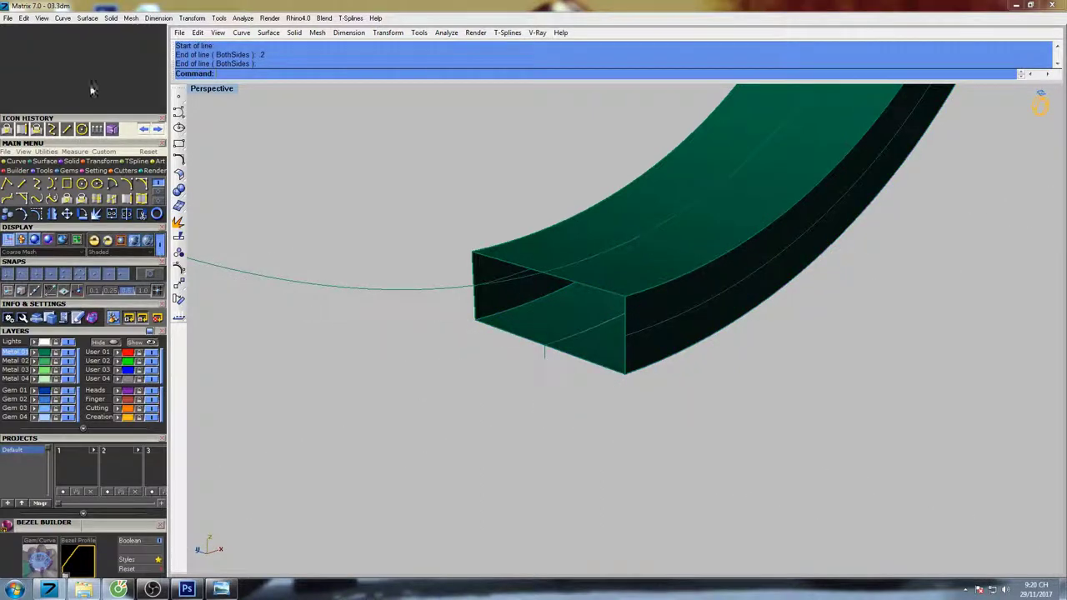
# - Draw a three-point arc between the outer corners of the lower shank's bottom end through the guide line's tip, and delete the guide line
pyautogui.click(63, 18)
pyautogui.moveTo(91, 182)
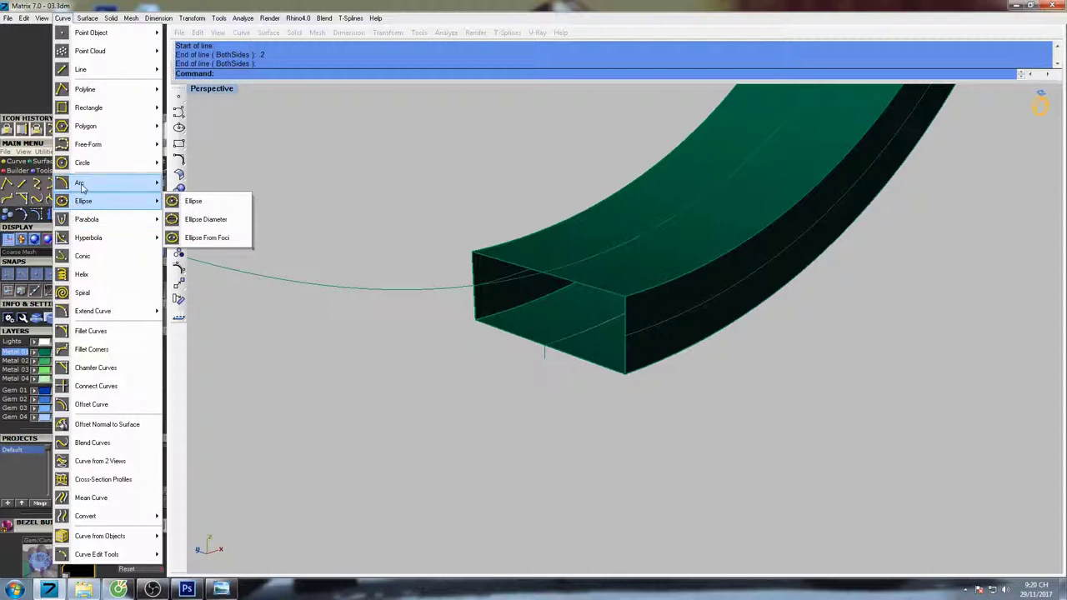
pyautogui.click(206, 220)
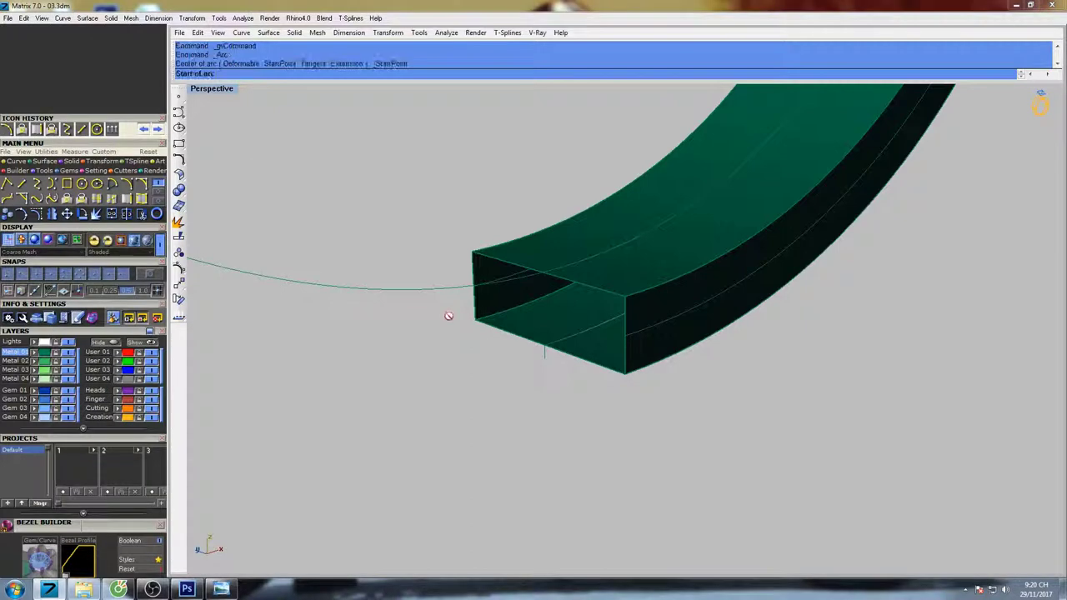
pyautogui.click(474, 319)
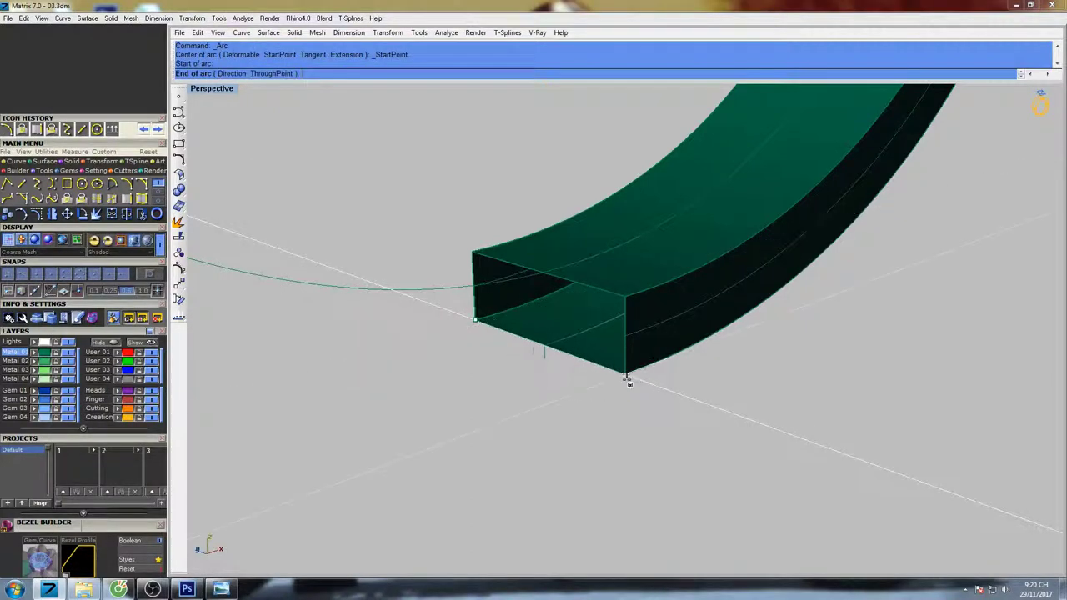
pyautogui.click(625, 379)
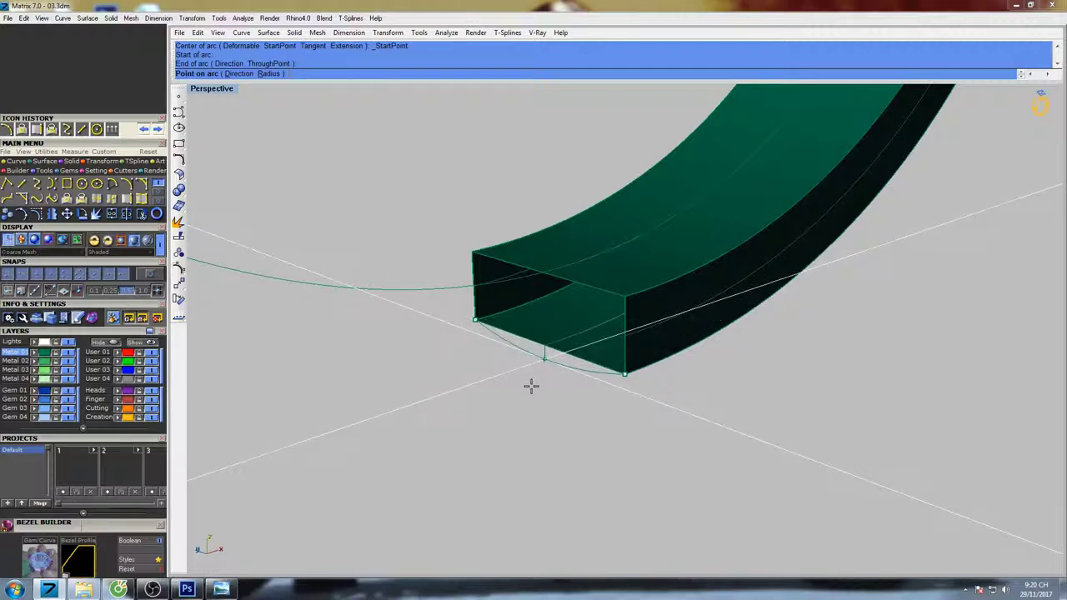
pyautogui.click(544, 368)
pyautogui.click(545, 355)
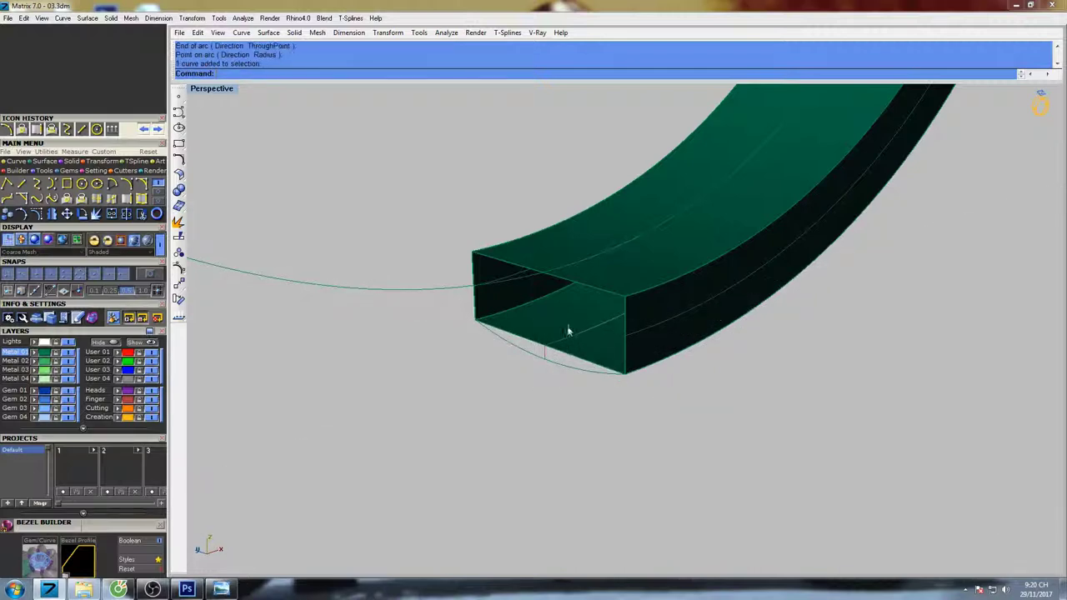
pyautogui.keyDown('shift'); pyautogui.moveTo(566, 329); pyautogui.dragTo(544, 353, button='right'); pyautogui.keyUp('shift')
pyautogui.press('Return')
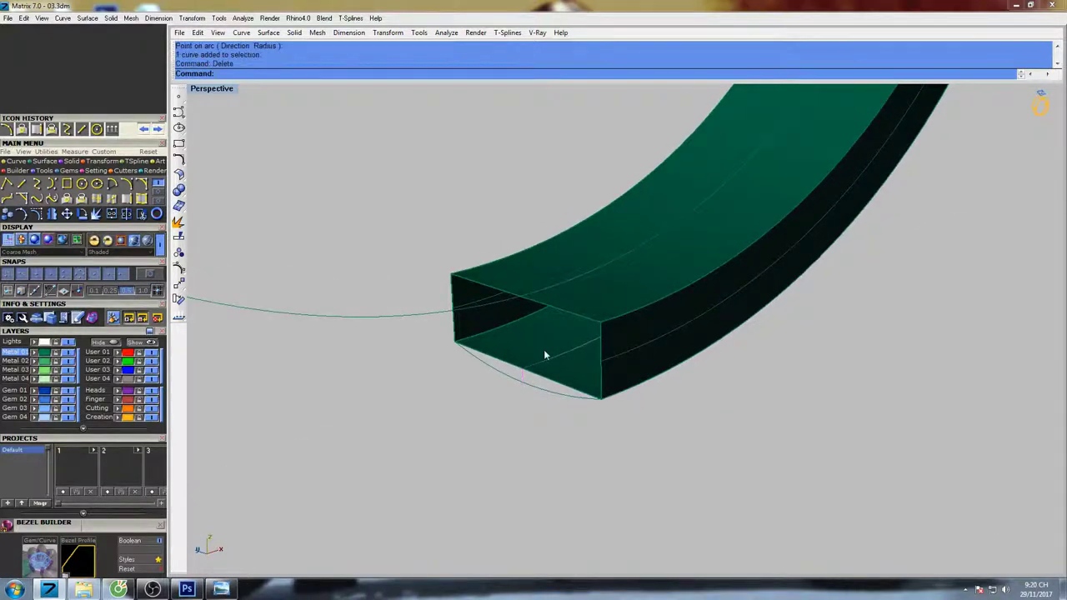
pyautogui.scroll(-3, 544, 350)
pyautogui.moveTo(501, 297); pyautogui.dragTo(471, 287, button='right')
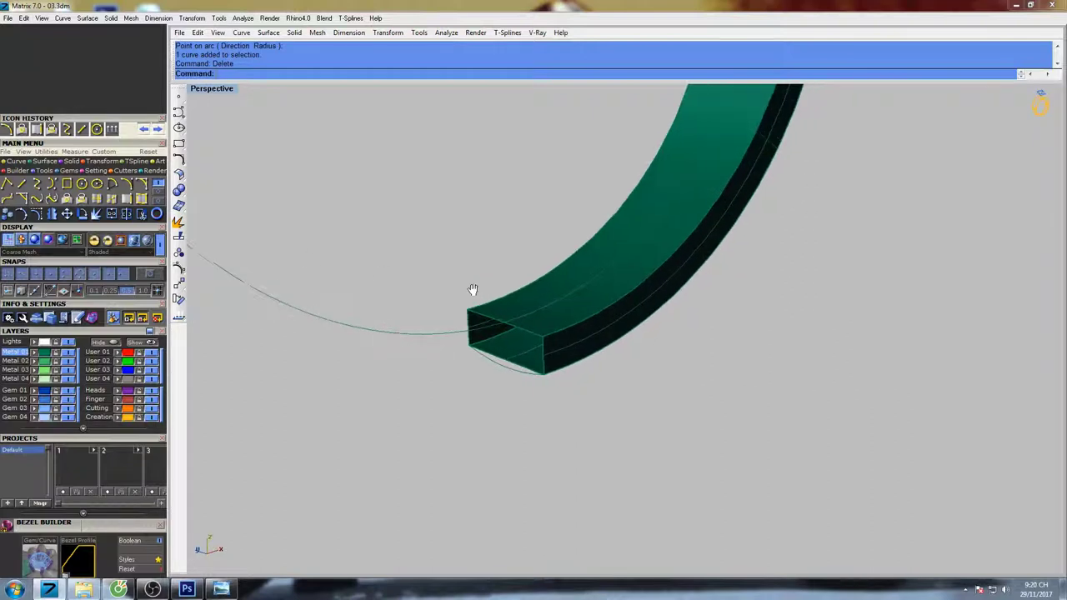
pyautogui.write('SwapMeshEdge')
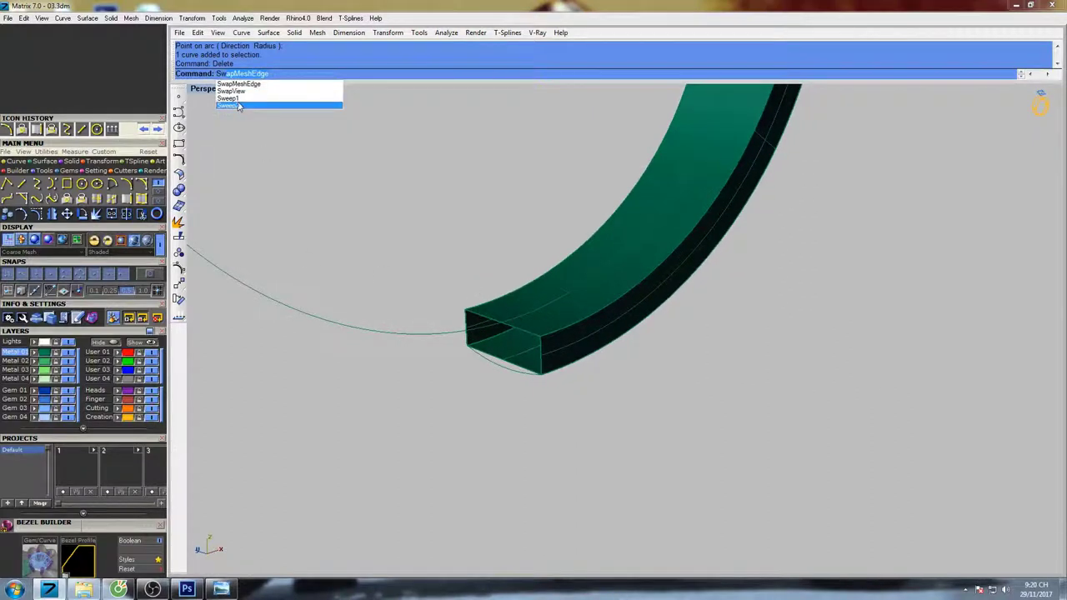
pyautogui.click(240, 106)
pyautogui.click(488, 346)
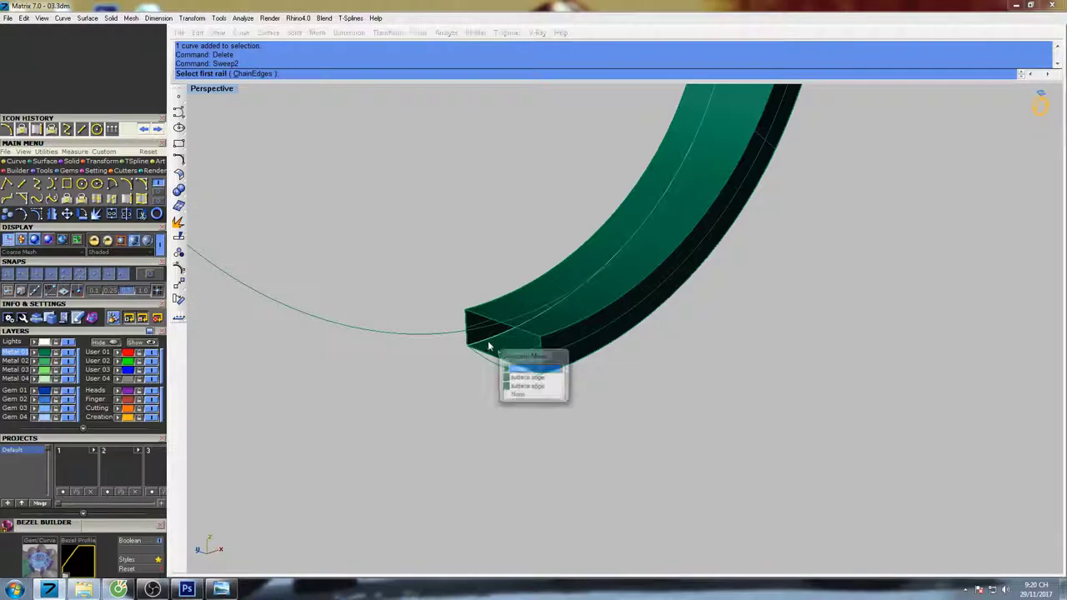
pyautogui.click(536, 381)
pyautogui.scroll(-9, 539, 371)
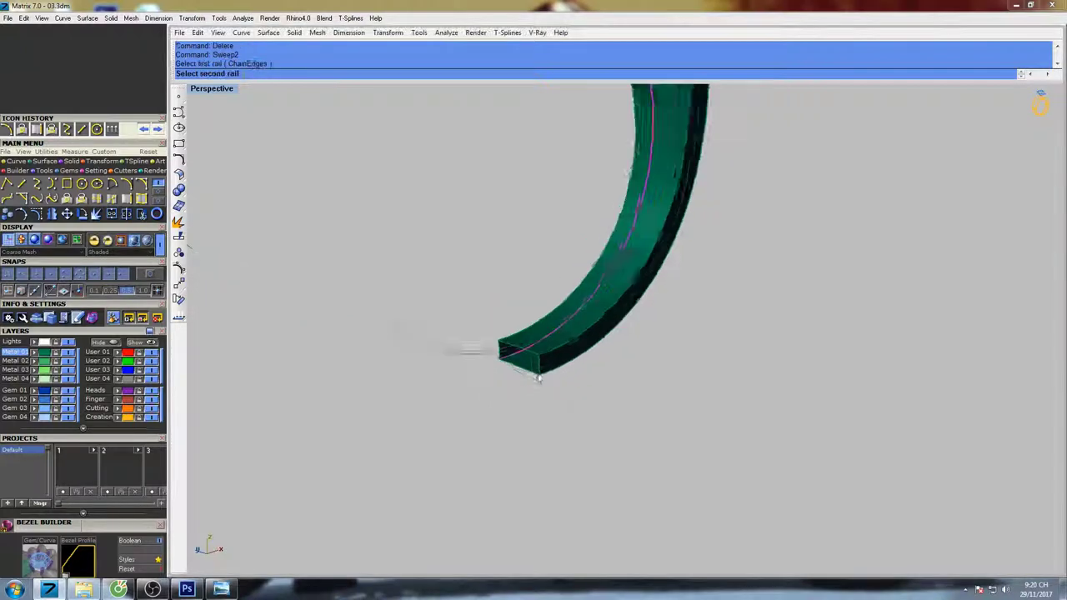
pyautogui.moveTo(617, 292); pyautogui.dragTo(646, 274, button='right')
pyautogui.press('Escape')
# - Draw a 0.2 line normal to the lower shank's outer face from the midpoint of its upper end edge at the joint
pyautogui.scroll(8, 650, 258)
pyautogui.scroll(4, 653, 256)
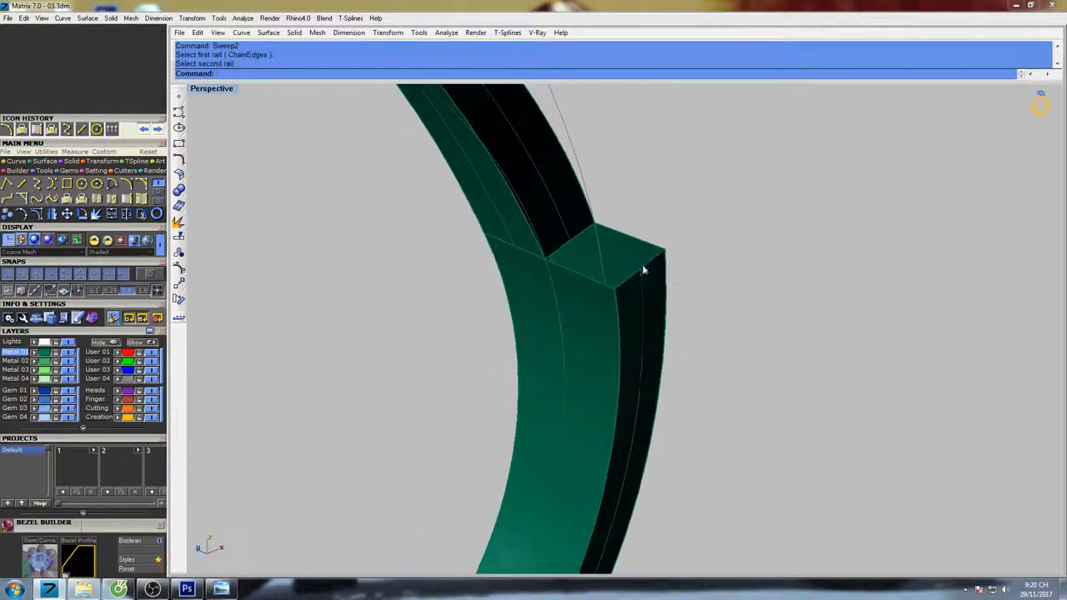
pyautogui.click(608, 234)
pyautogui.middleClick(607, 233)
pyautogui.click(608, 233)
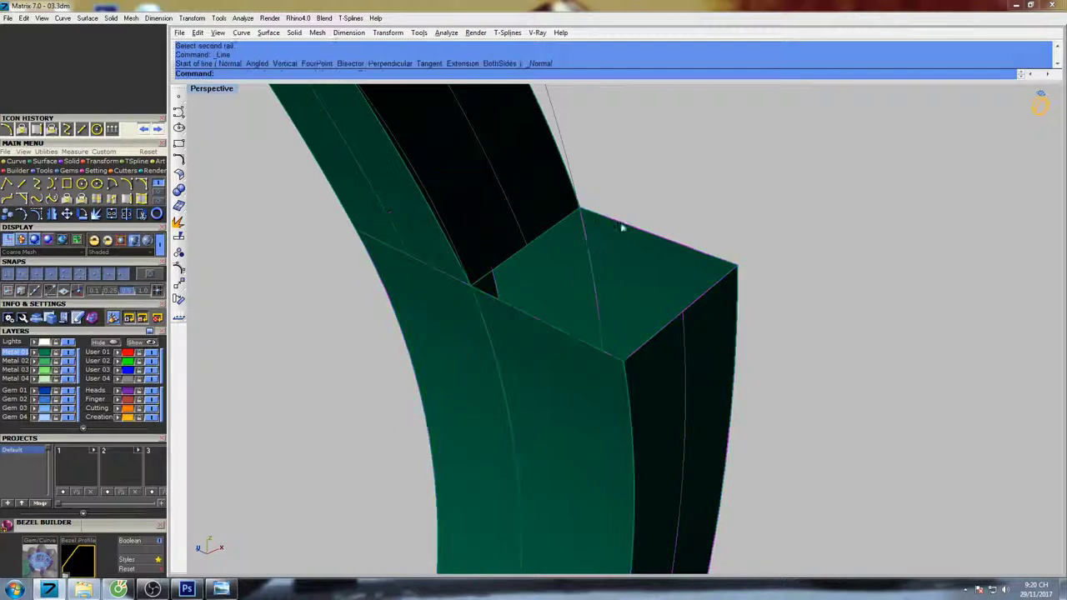
pyautogui.click(583, 210)
pyautogui.click(582, 209)
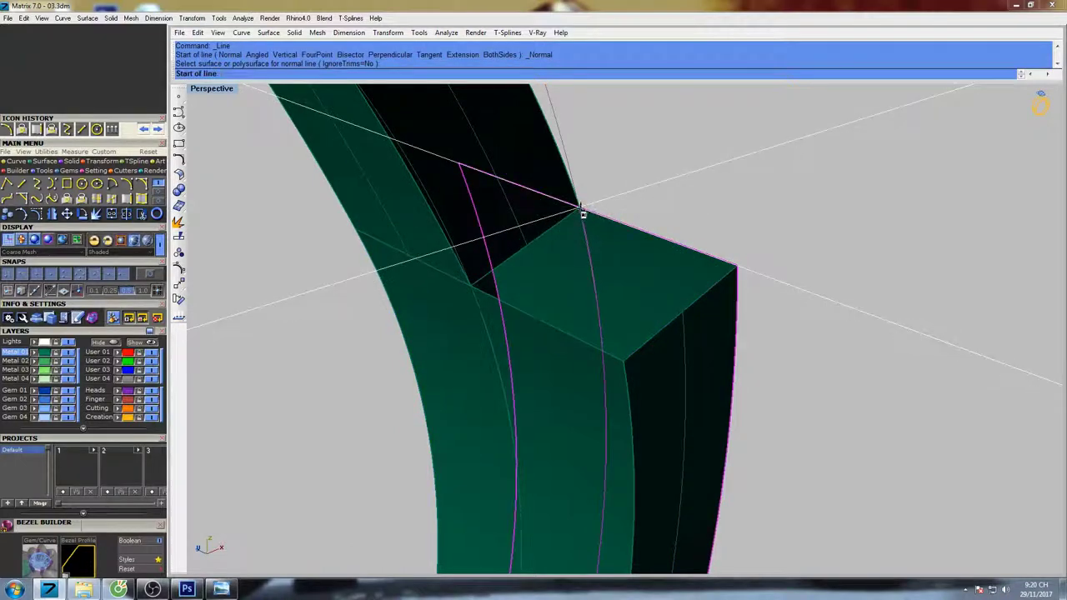
pyautogui.write('2')
pyautogui.press('Return')
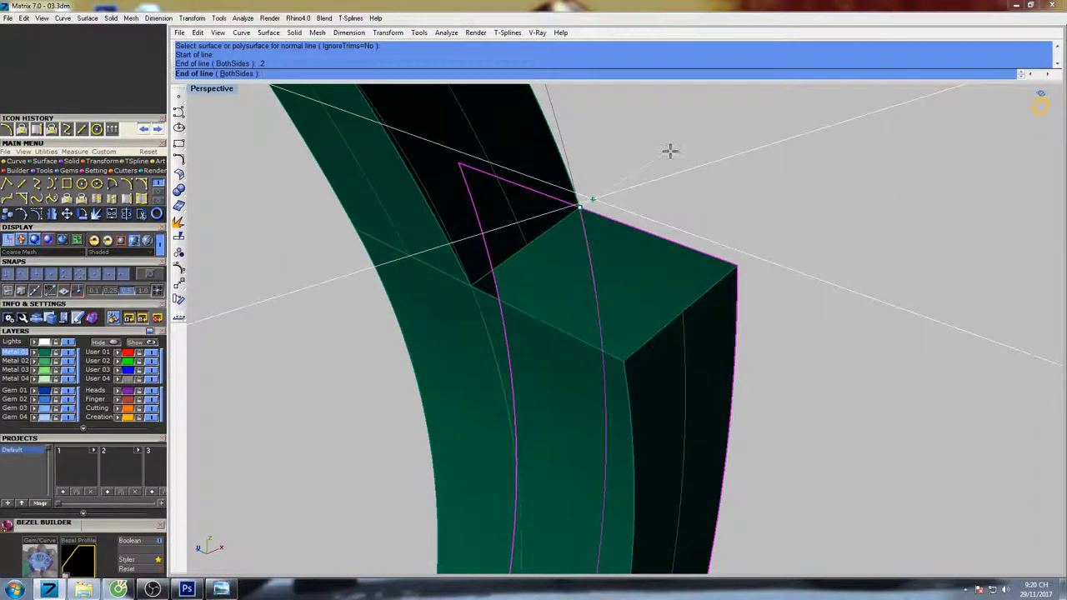
pyautogui.click(671, 150)
pyautogui.keyDown('shift'); pyautogui.moveTo(661, 162); pyautogui.dragTo(647, 171, button='right'); pyautogui.keyUp('shift')
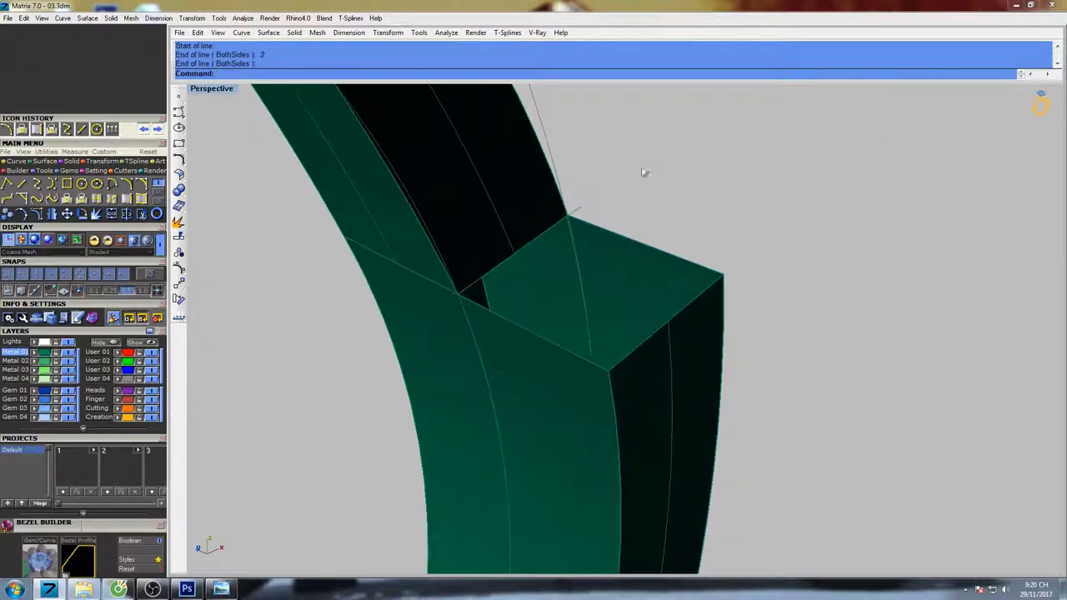
# - Draw a three-point arc between the outer corners of the lower shank's upper end, passing through the 0.2 guide line's tip
pyautogui.middleClick(648, 170)
pyautogui.click(8, 129)
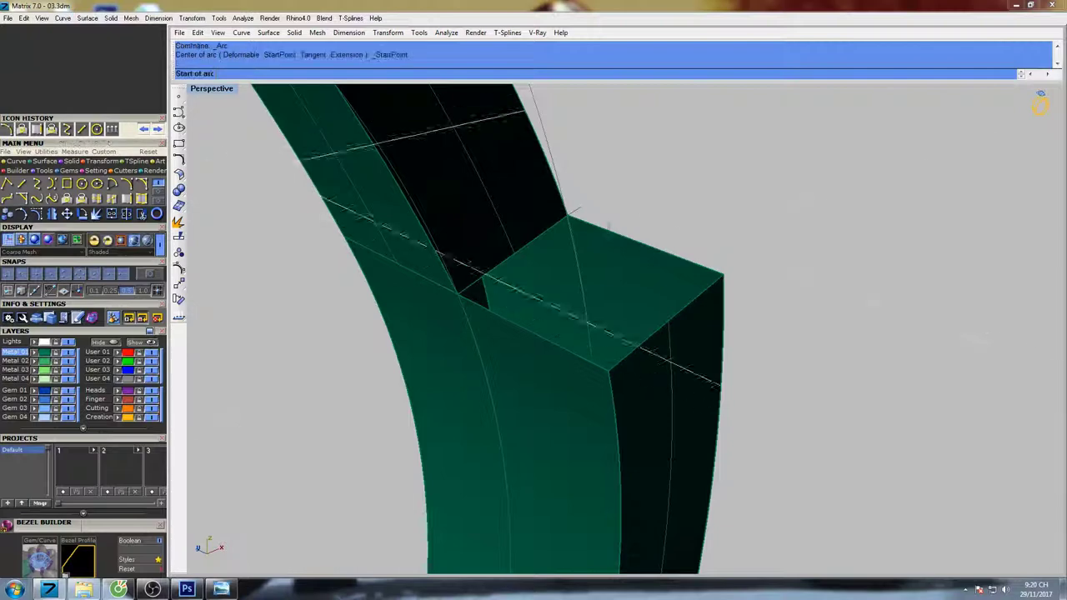
pyautogui.click(725, 274)
pyautogui.scroll(-4, 730, 277)
pyautogui.moveTo(730, 276); pyautogui.dragTo(621, 255, button='right')
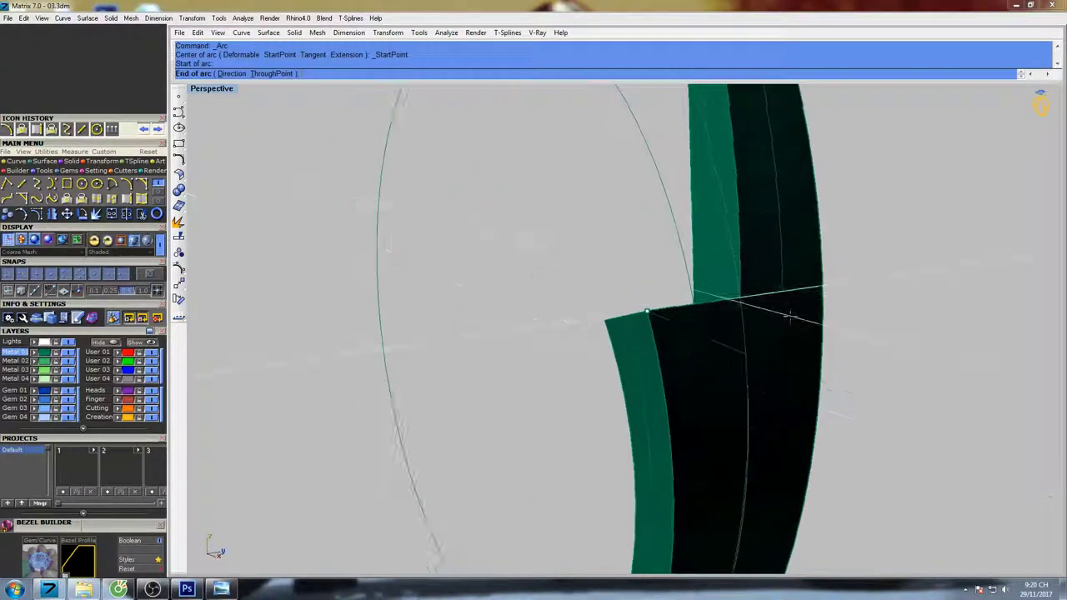
pyautogui.moveTo(791, 314); pyautogui.dragTo(742, 317, button='right')
pyautogui.scroll(6, 708, 238)
pyautogui.click(691, 243)
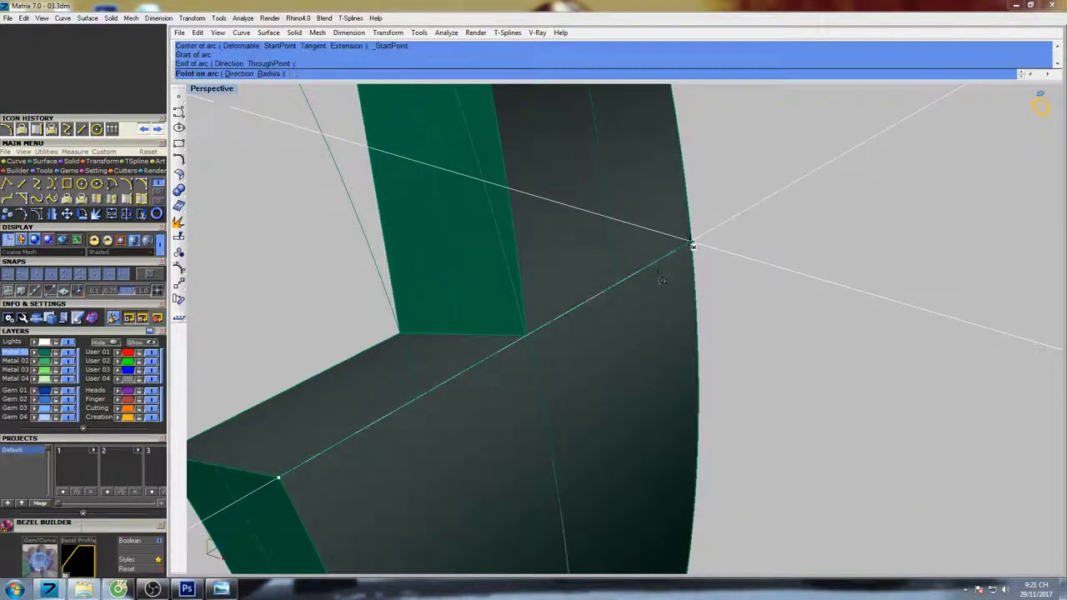
pyautogui.click(550, 342)
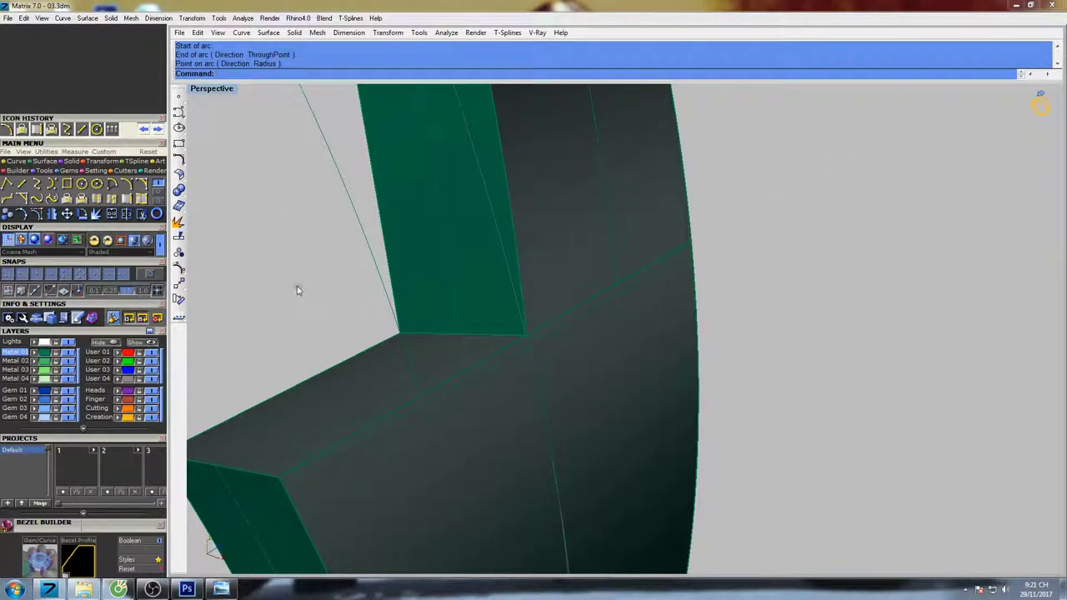
pyautogui.click(565, 373)
pyautogui.moveTo(567, 376); pyautogui.dragTo(600, 295, button='right')
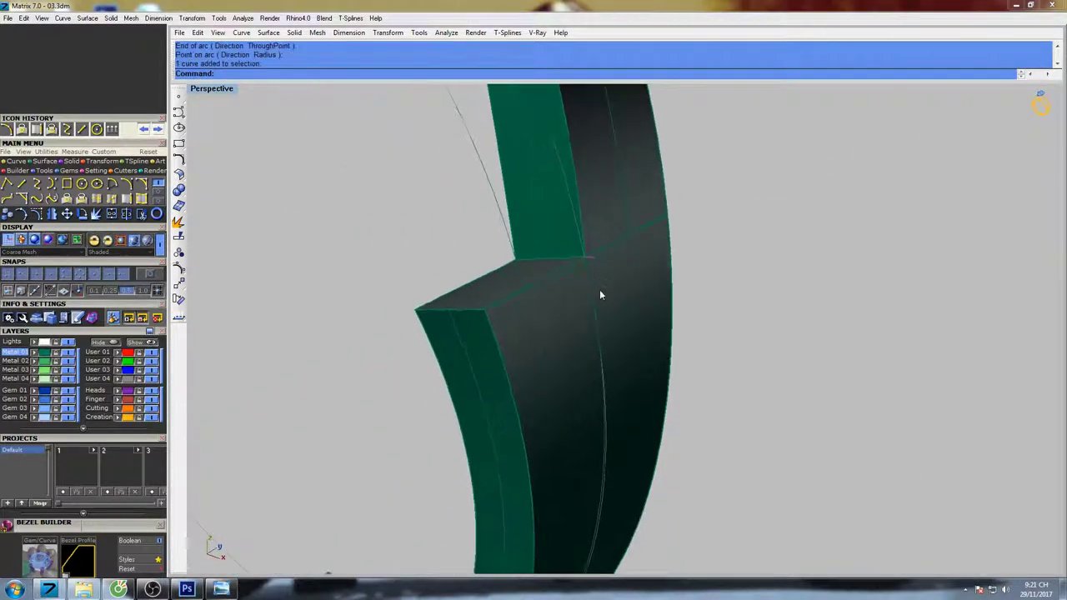
pyautogui.moveTo(414, 262); pyautogui.dragTo(491, 286, button='right')
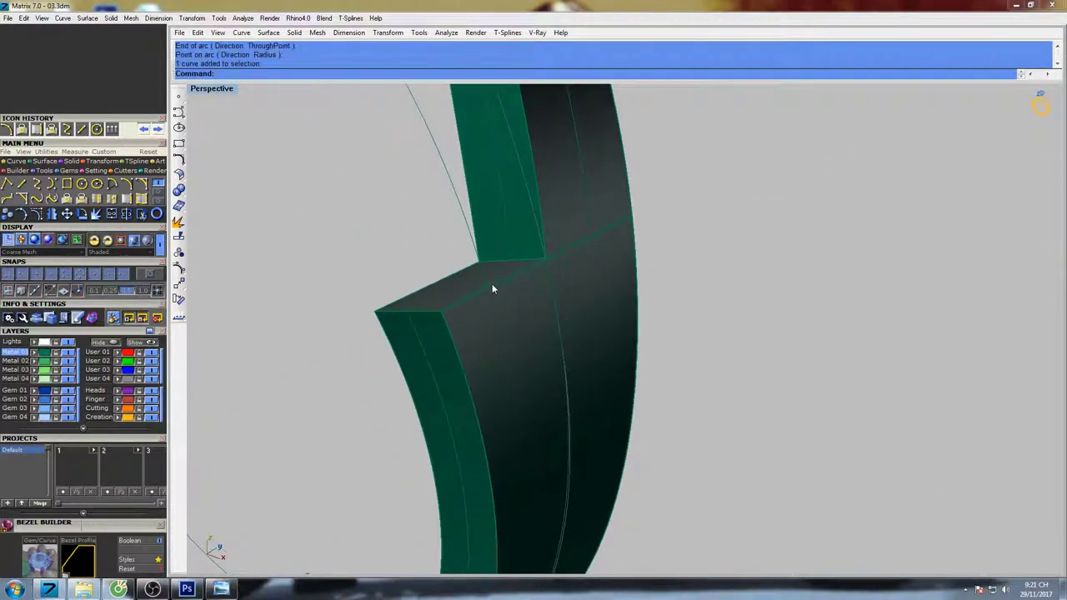
# - Start a Sweep2 using the outer face's two long surface edges as rails and the upper and lower end arcs as cross sections
pyautogui.write('SwapMeshEdge')
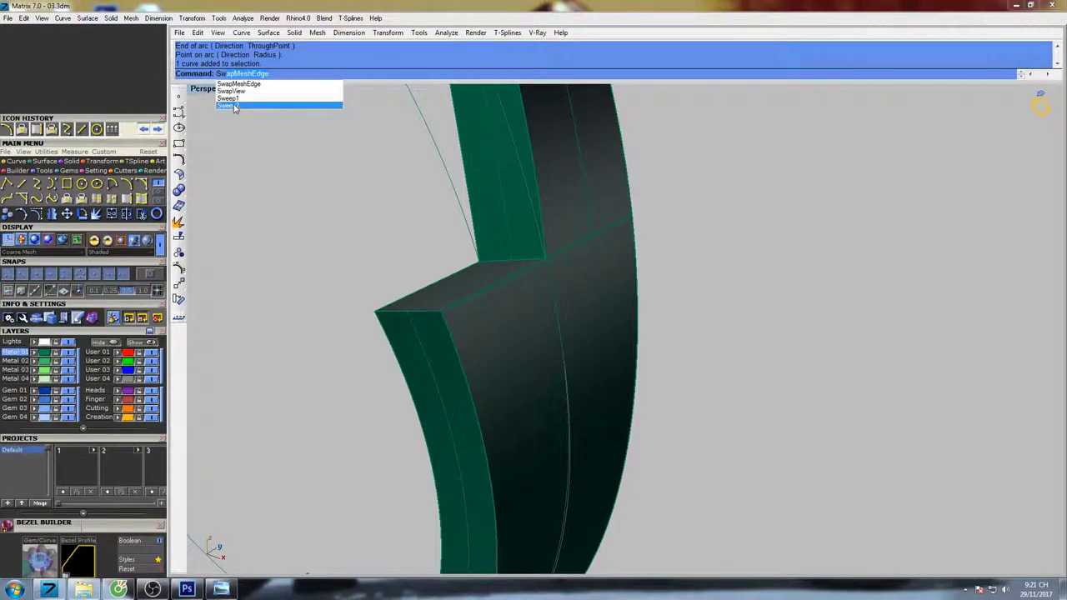
pyautogui.click(234, 108)
pyautogui.click(449, 333)
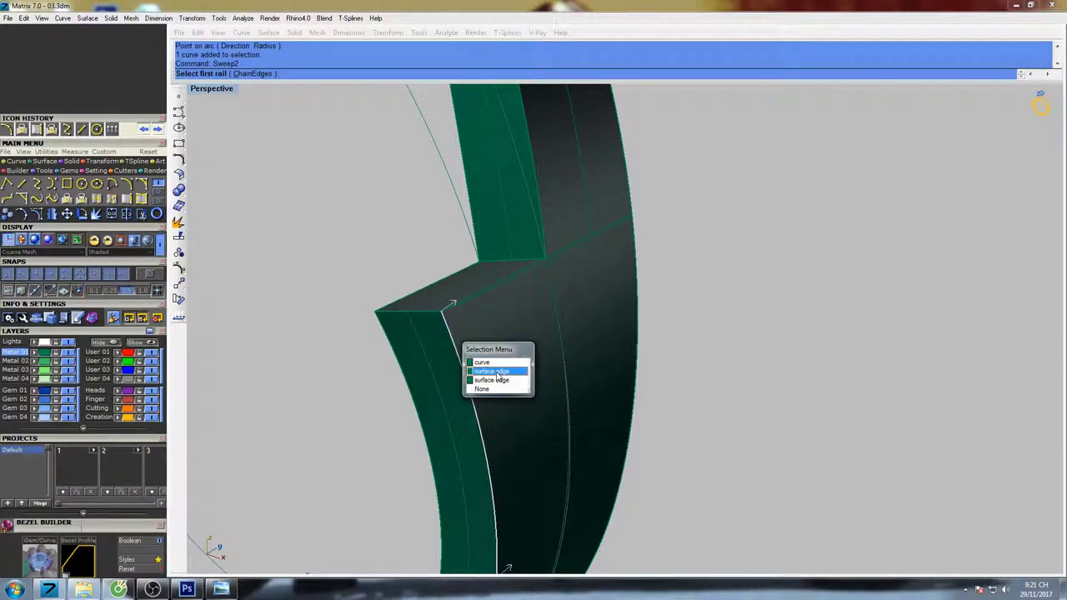
pyautogui.click(498, 371)
pyautogui.click(636, 267)
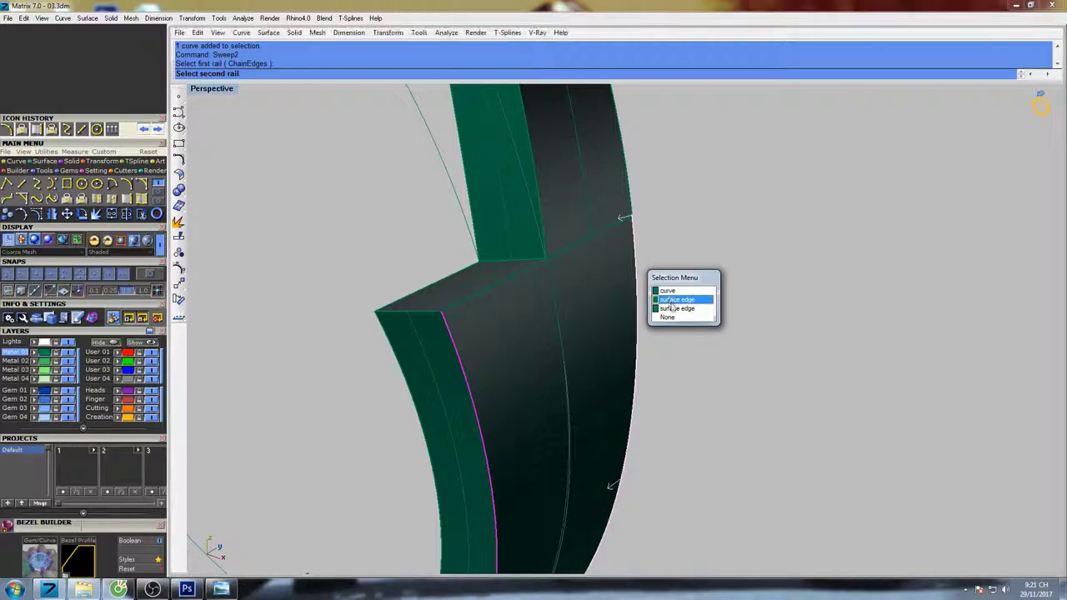
pyautogui.click(672, 302)
pyautogui.click(531, 274)
pyautogui.scroll(-7, 546, 276)
pyautogui.keyDown('shift'); pyautogui.moveTo(500, 350); pyautogui.dragTo(704, 312, button='right'); pyautogui.keyUp('shift')
pyautogui.moveTo(392, 415); pyautogui.dragTo(398, 377, button='right')
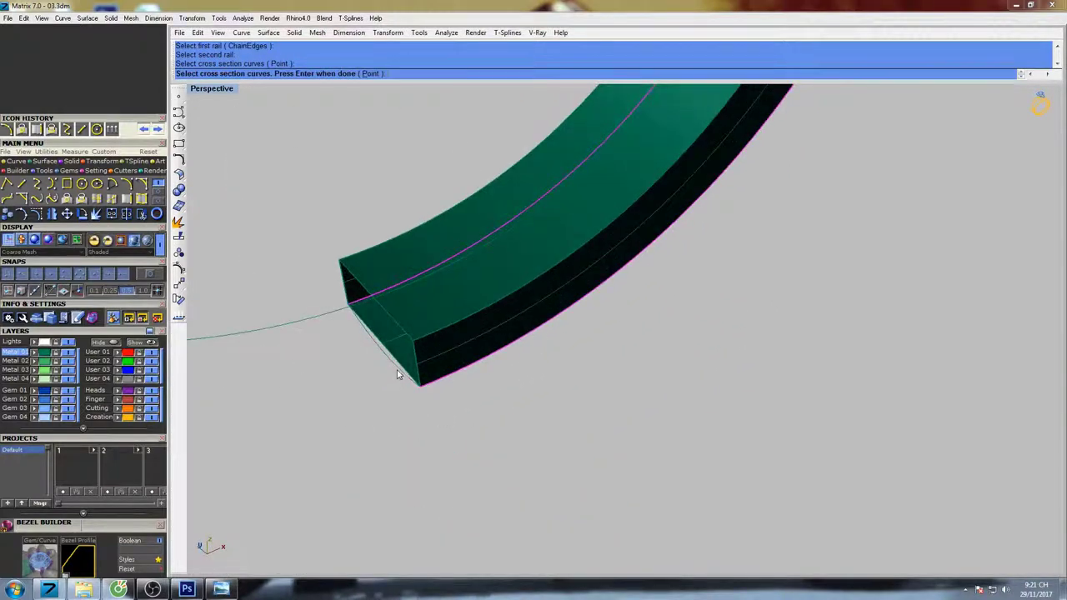
pyautogui.click(398, 375)
# - Create the domed outer surface with the Maintain height and Simple sweep options
pyautogui.scroll(-3, 507, 350)
pyautogui.moveTo(664, 236); pyautogui.dragTo(809, 262, button='right')
pyautogui.rightClick(728, 262)
pyautogui.click(822, 226)
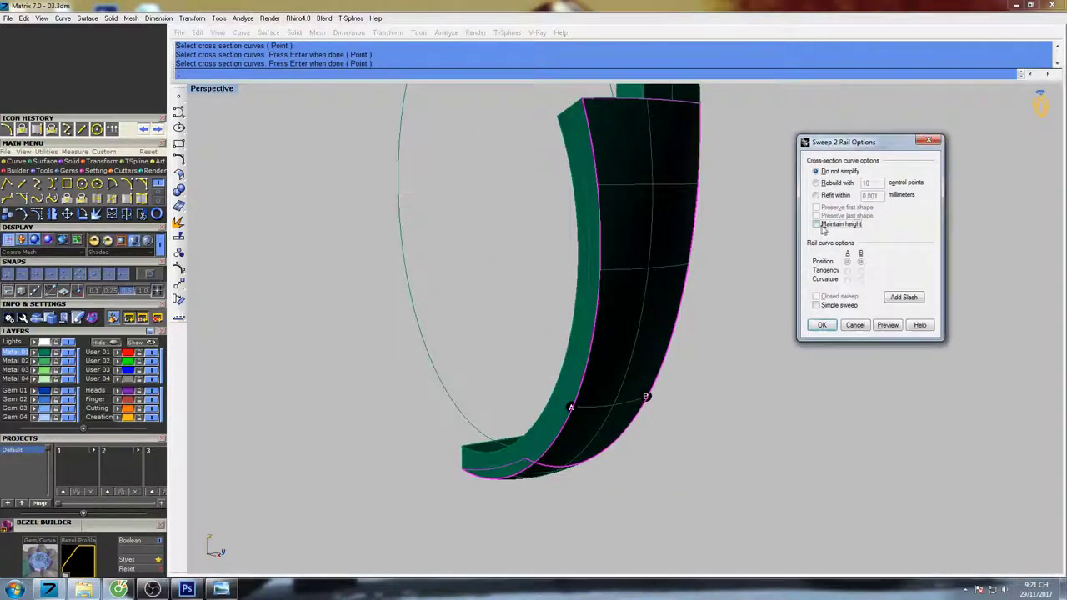
pyautogui.click(816, 305)
pyautogui.click(822, 325)
# - Turn on the upper arm's control points and move its lower outer corner points from the guide line's base to its outer tip
pyautogui.moveTo(784, 301); pyautogui.dragTo(707, 289, button='right')
pyautogui.scroll(5, 684, 243)
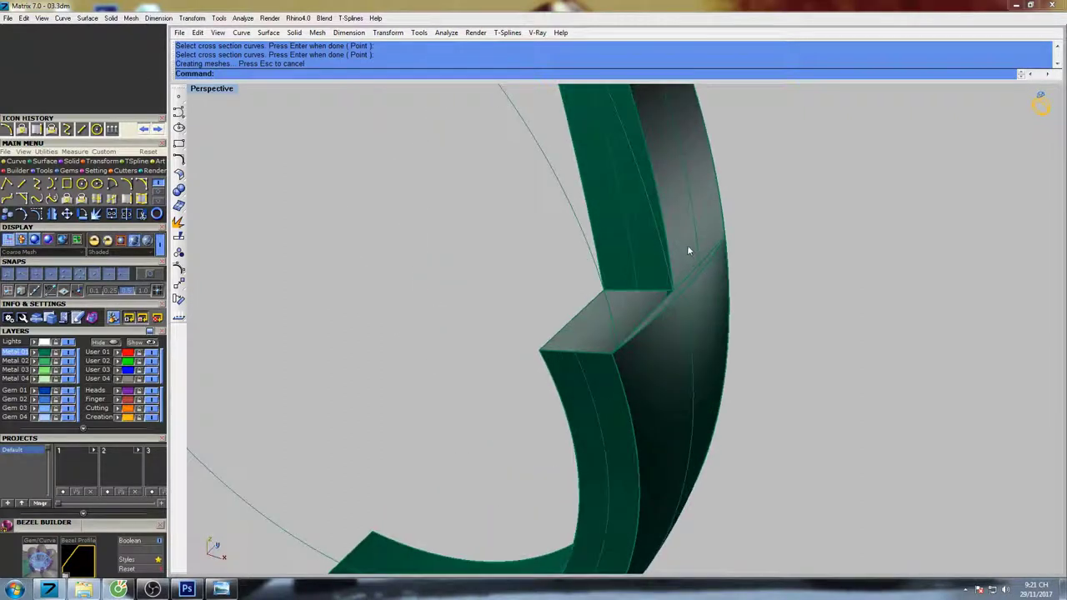
pyautogui.click(686, 234)
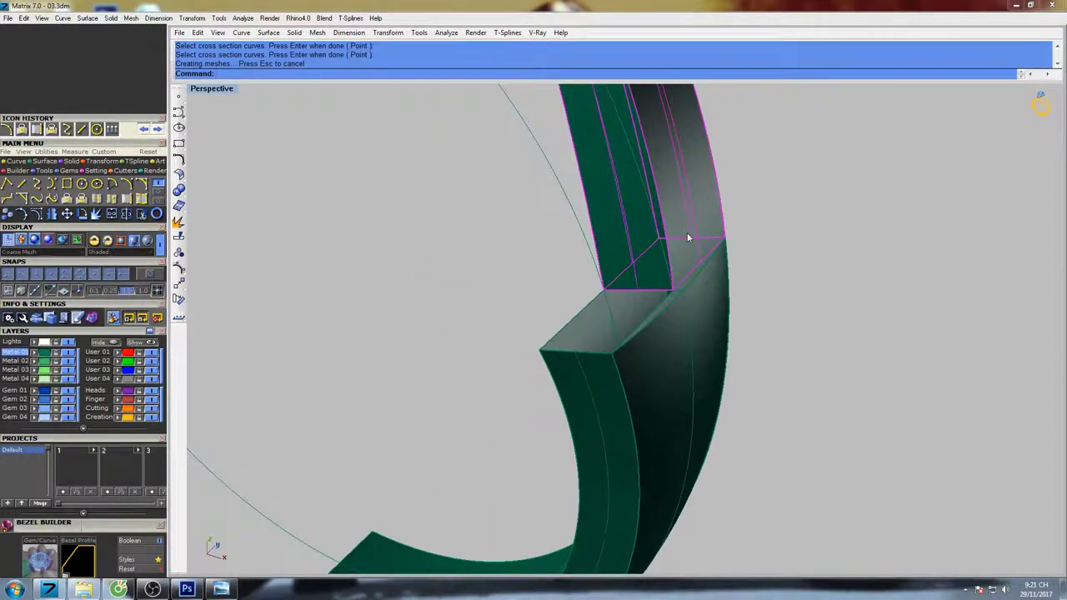
pyautogui.press('F10')
pyautogui.moveTo(689, 265); pyautogui.dragTo(492, 187, button='right')
pyautogui.moveTo(527, 262); pyautogui.dragTo(527, 259)
pyautogui.scroll(10, 527, 257)
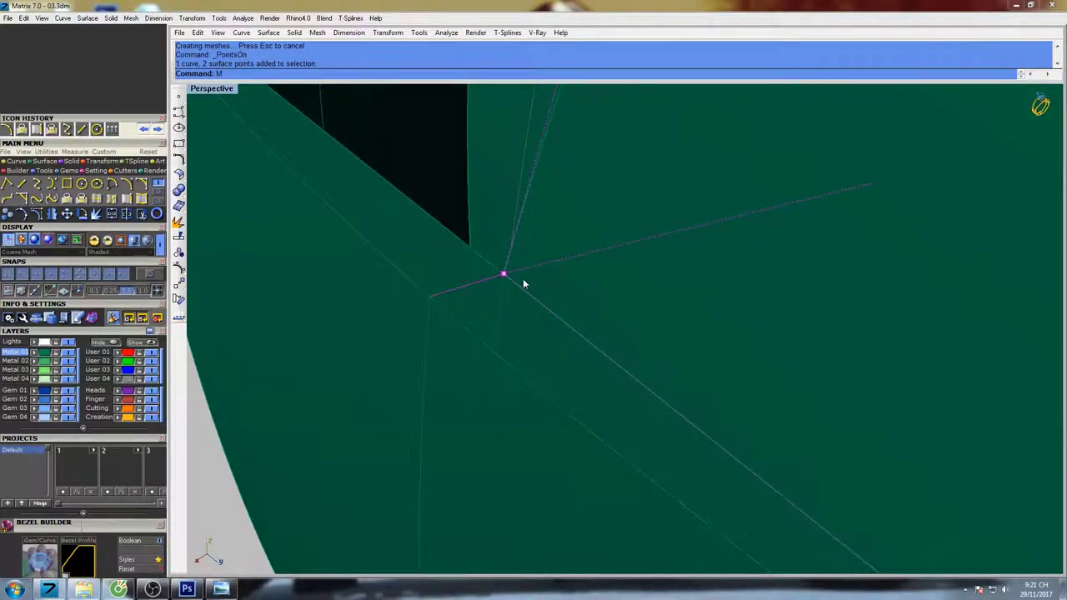
pyautogui.write('Move')
pyautogui.press('Return')
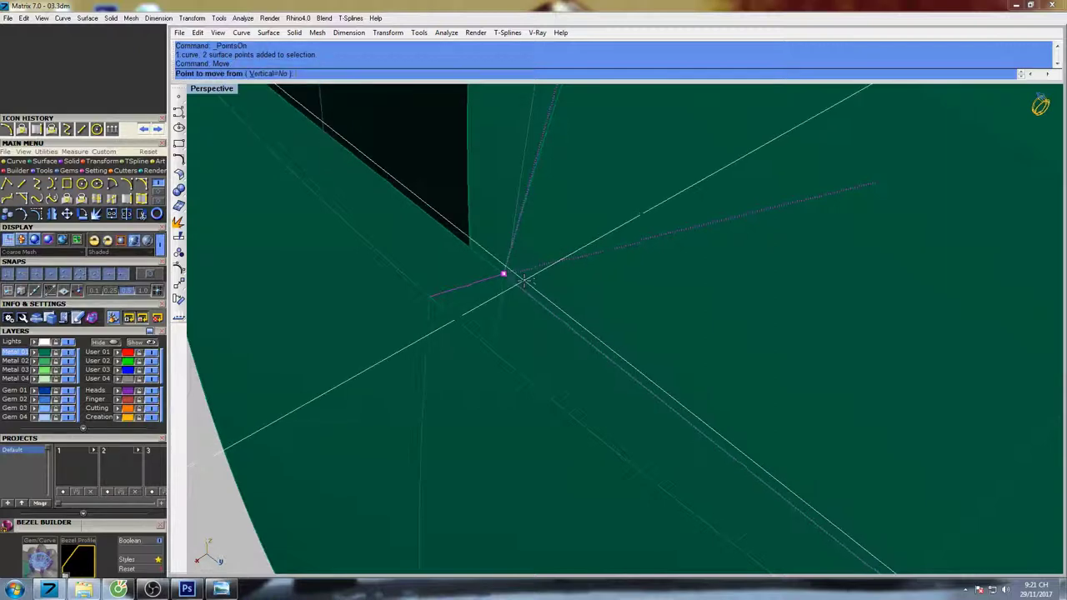
pyautogui.click(504, 276)
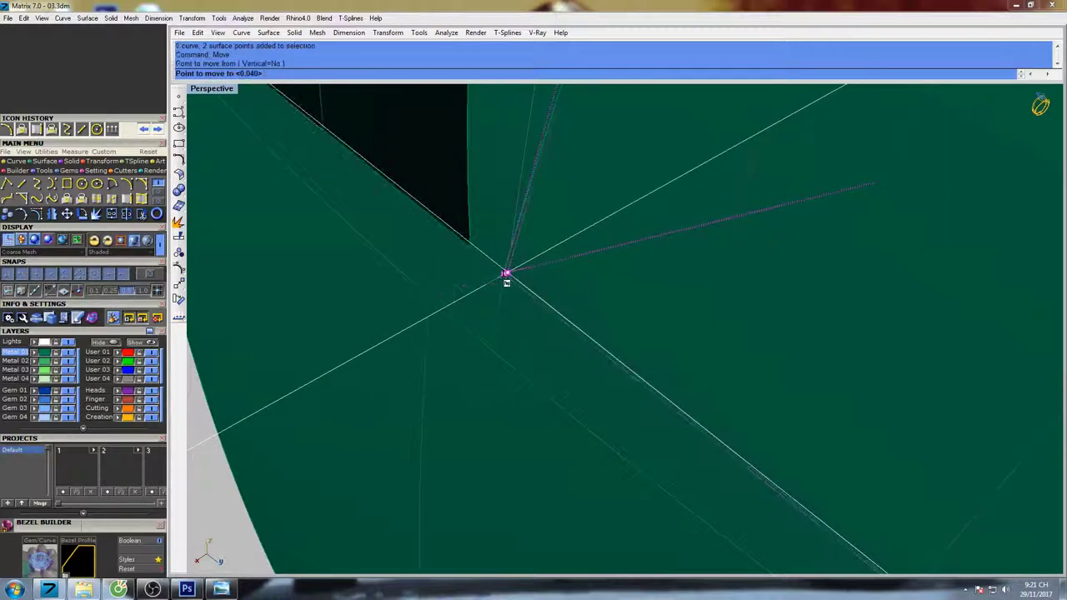
pyautogui.click(431, 297)
pyautogui.scroll(-10, 467, 283)
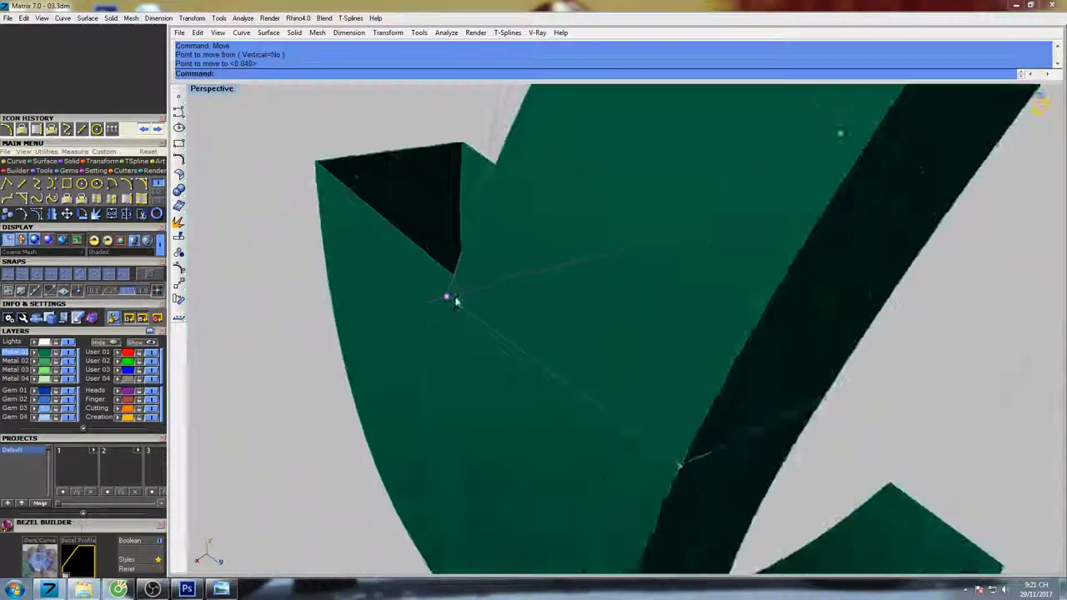
# - In the Front view, move the two outer control points one row above the upper arm's lower end slightly outward
pyautogui.doubleClick(210, 89)
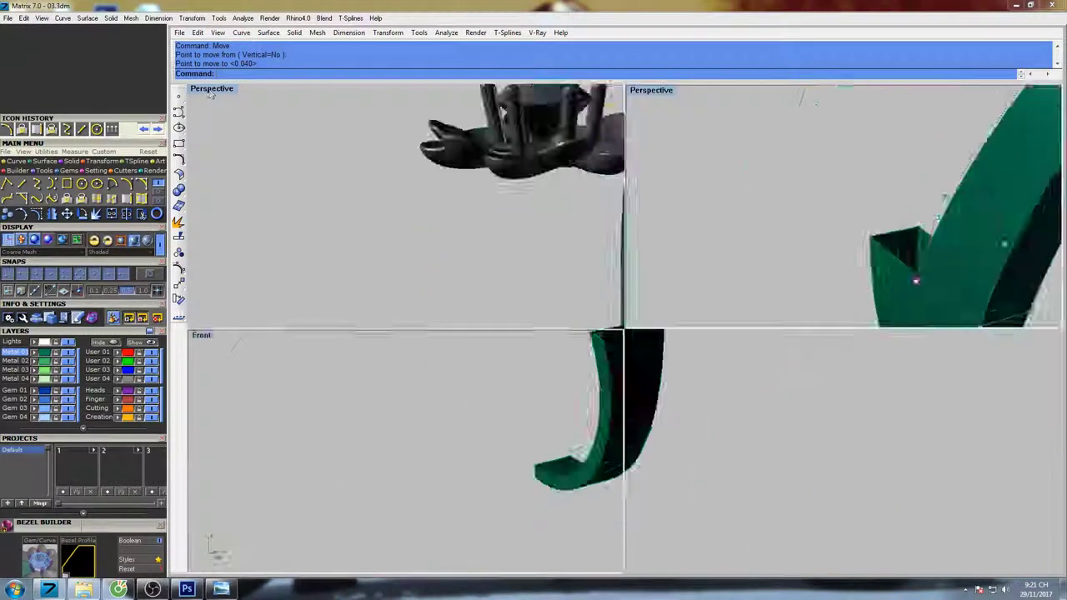
pyautogui.doubleClick(202, 336)
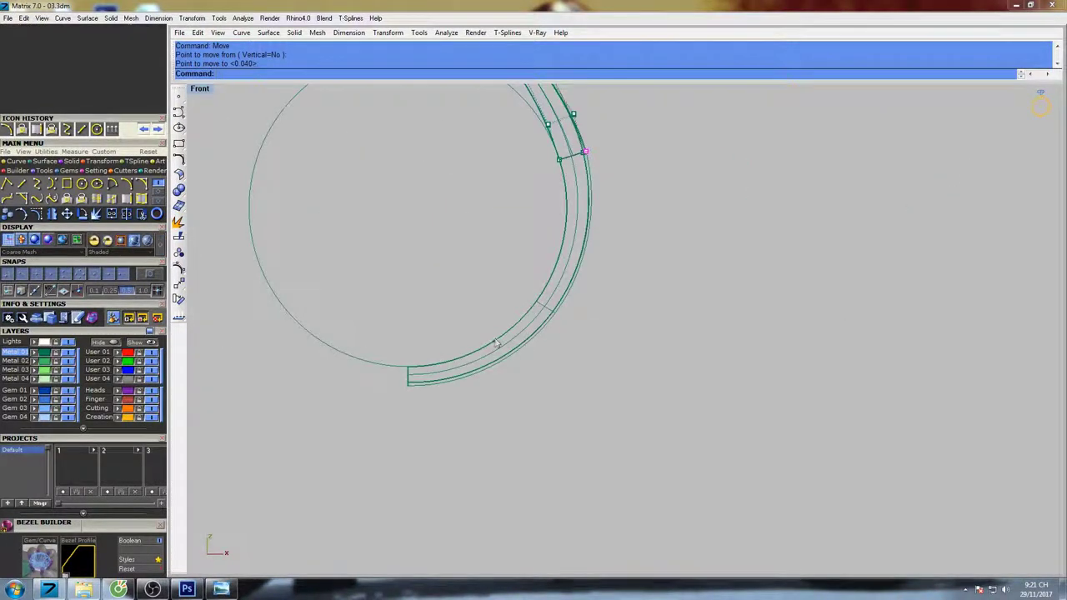
pyautogui.scroll(5, 557, 235)
pyautogui.scroll(6, 559, 222)
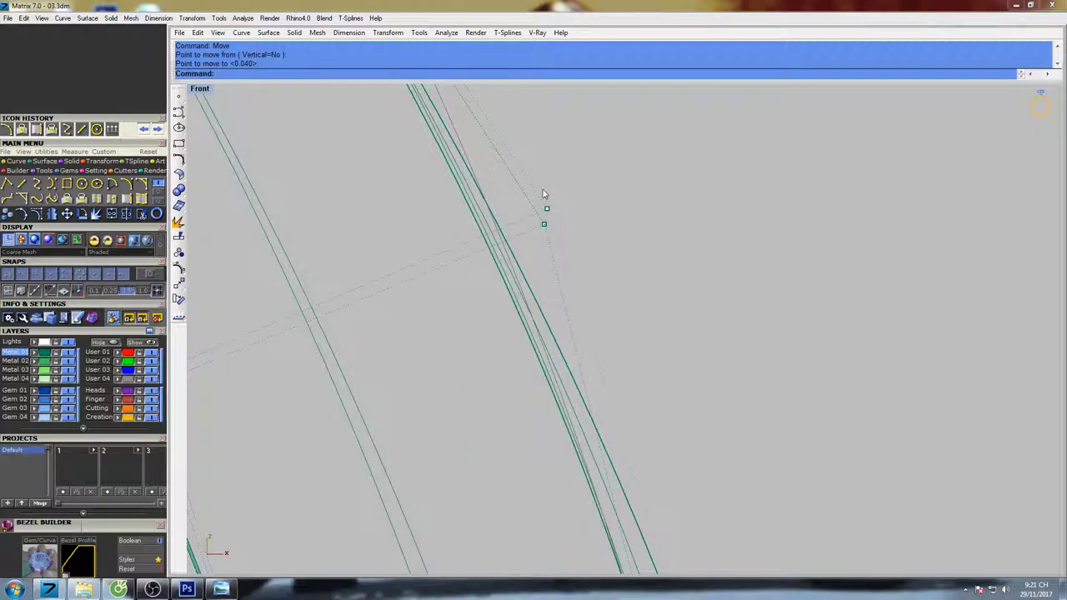
pyautogui.moveTo(541, 189); pyautogui.dragTo(556, 215)
pyautogui.scroll(-5, 559, 212)
pyautogui.moveTo(558, 211); pyautogui.dragTo(522, 208, button='right')
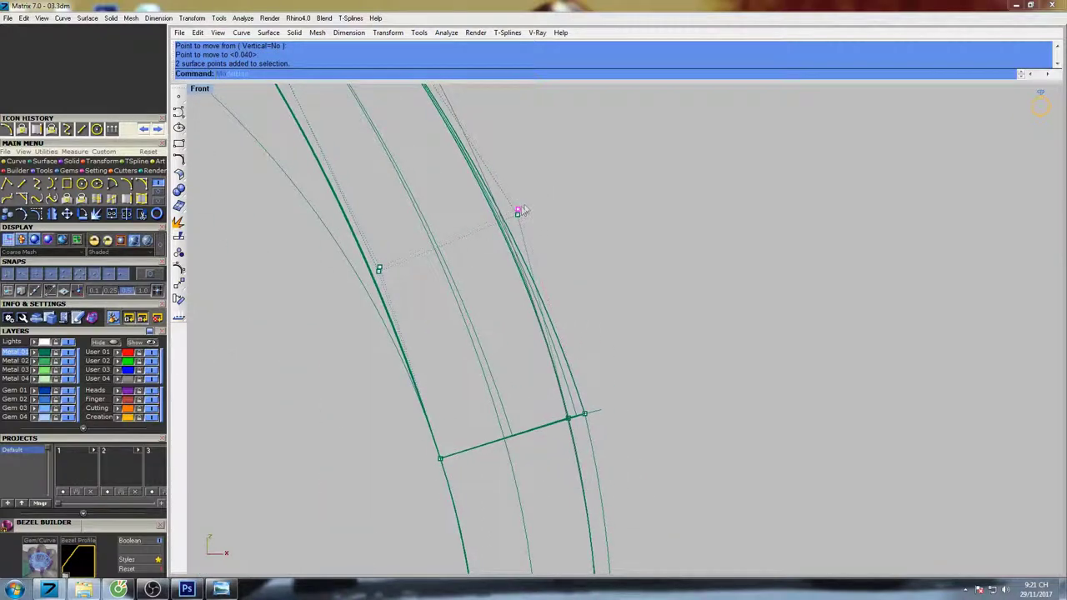
pyautogui.write('ve')
pyautogui.press('Return')
pyautogui.click(574, 172)
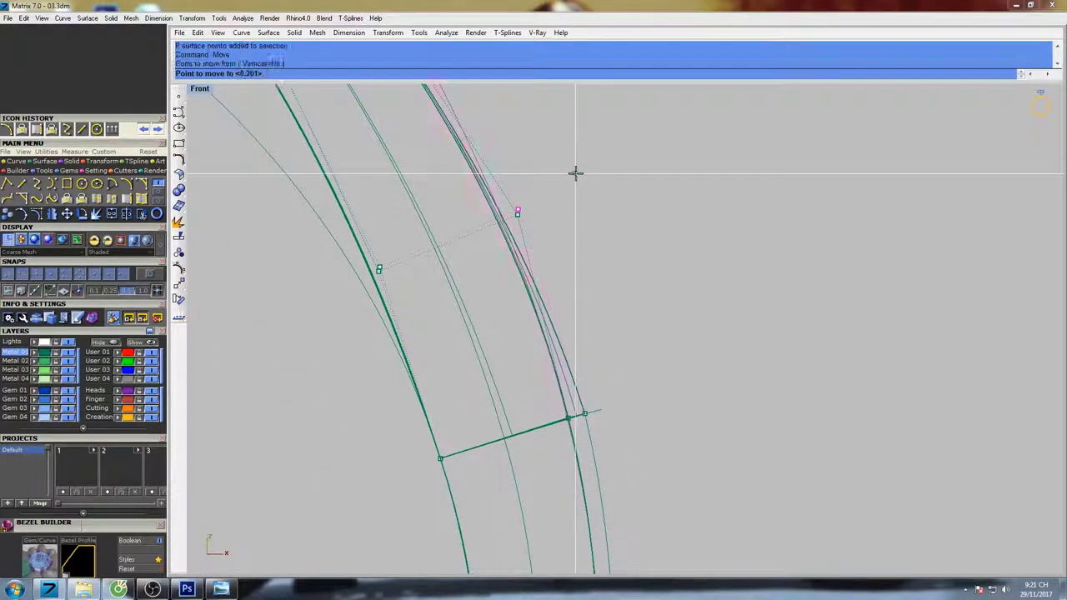
pyautogui.click(582, 173)
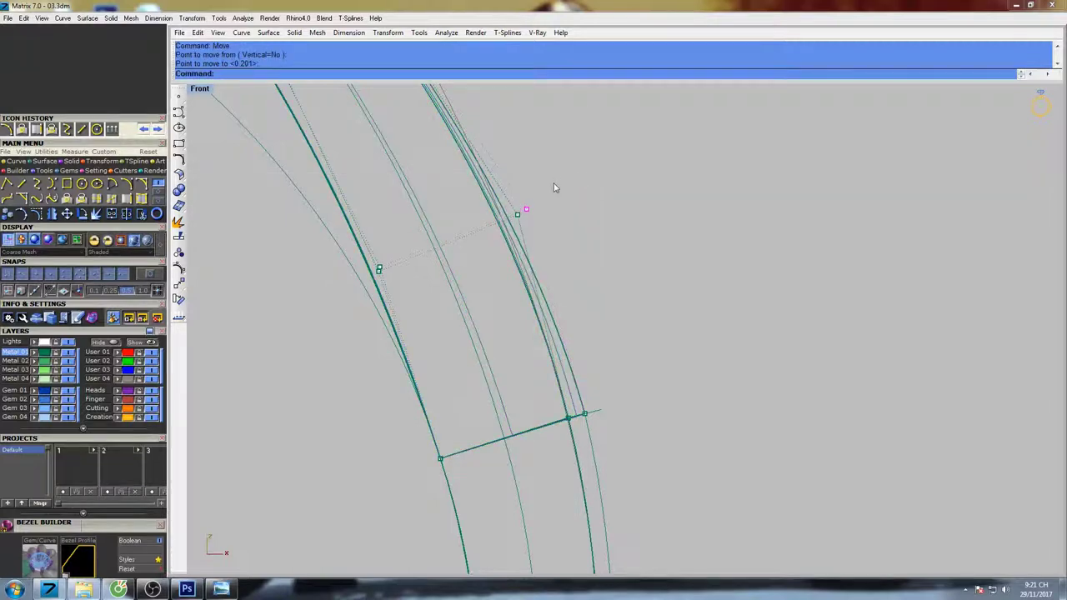
# - Move the outer control points of the next row up the arm outward in two small moves
pyautogui.scroll(10, 547, 173)
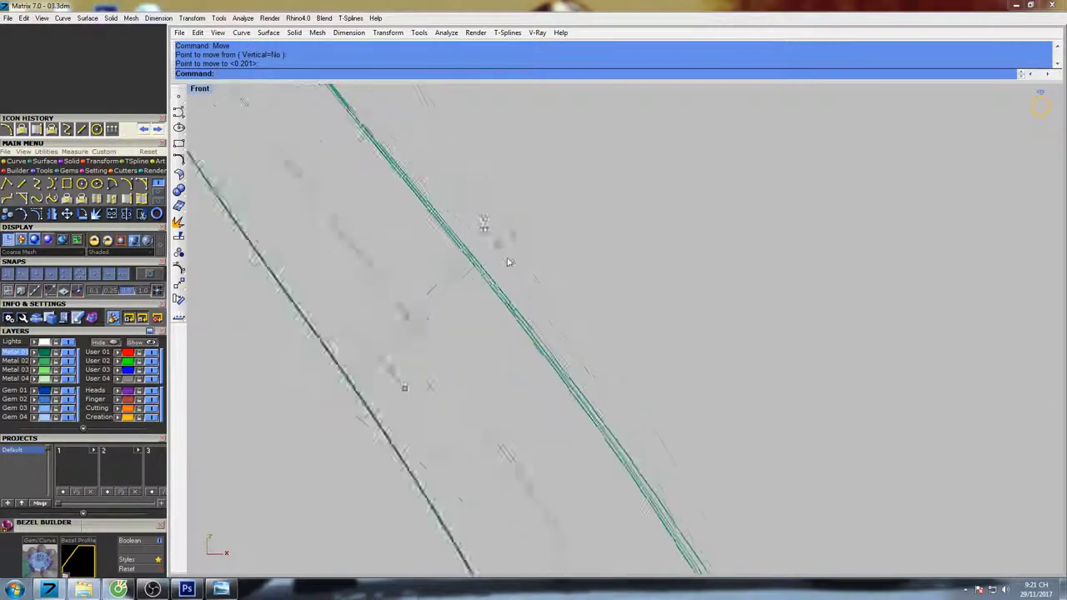
pyautogui.moveTo(459, 215); pyautogui.dragTo(483, 182)
pyautogui.scroll(-8, 483, 183)
pyautogui.rightClick(553, 184)
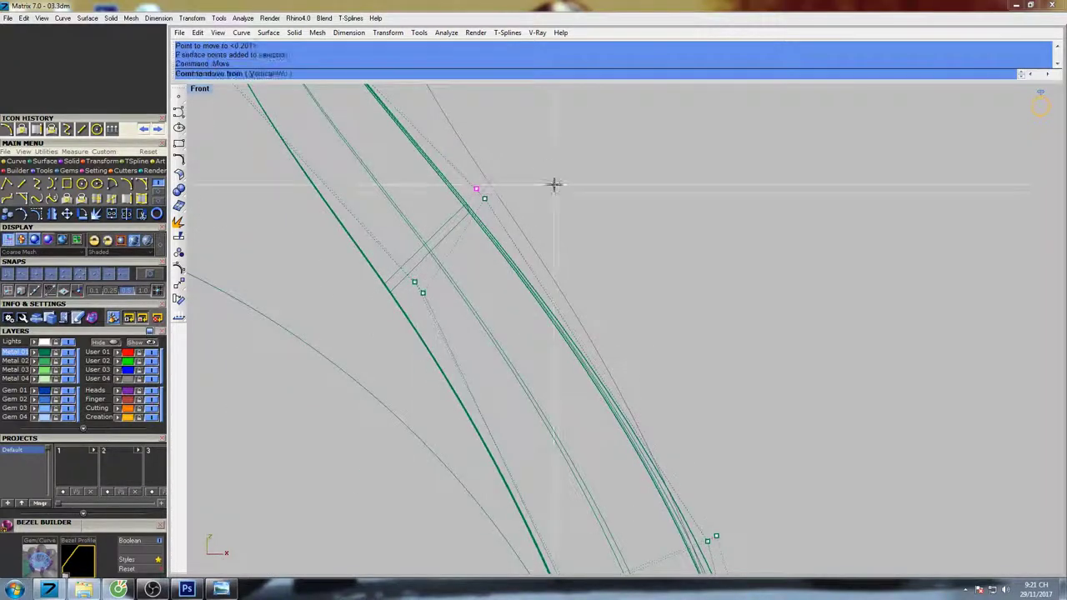
pyautogui.click(547, 170)
pyautogui.click(553, 168)
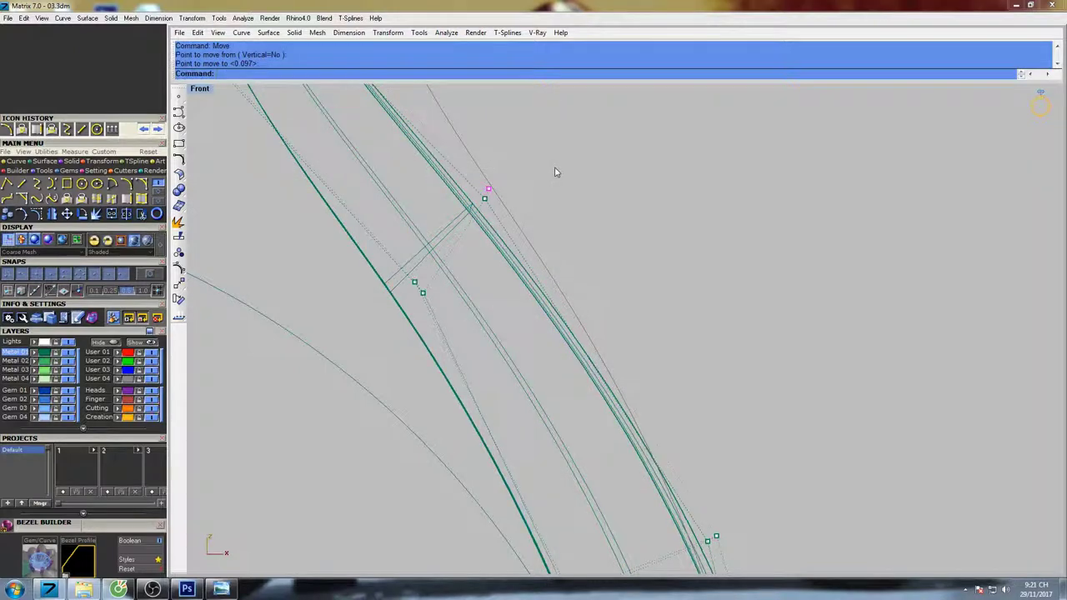
pyautogui.press('Return')
pyautogui.click(554, 167)
pyautogui.click(555, 164)
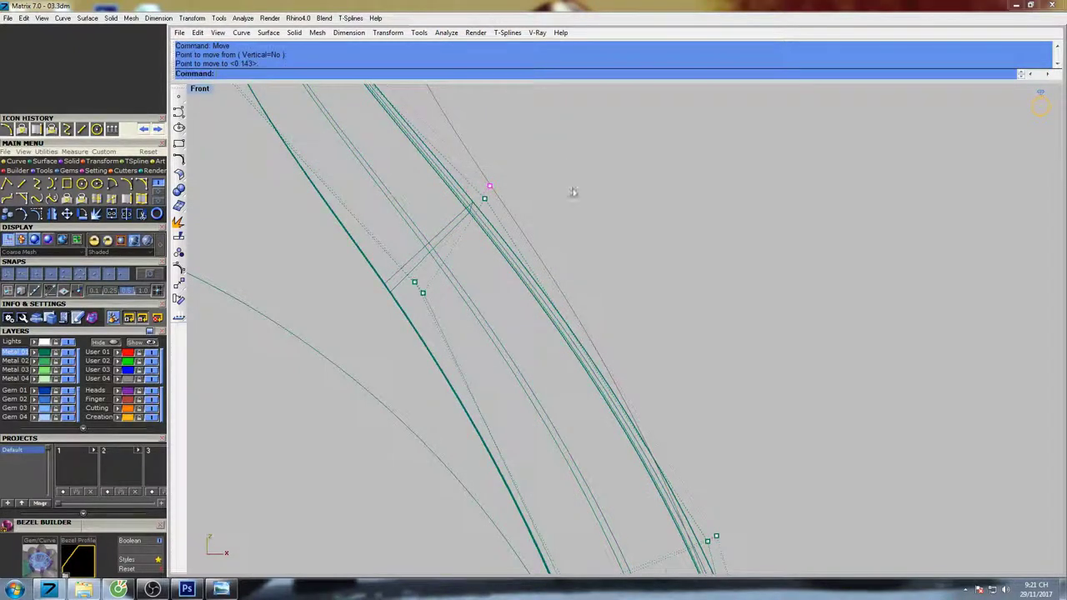
# - Shift the outer control points just above the arm's lower end slightly further outward, and turn off the control points in the Perspective view
pyautogui.scroll(-6, 572, 193)
pyautogui.moveTo(672, 315); pyautogui.dragTo(632, 398, button='right')
pyautogui.scroll(10, 664, 427)
pyautogui.scroll(6, 587, 365)
pyautogui.scroll(-6, 587, 365)
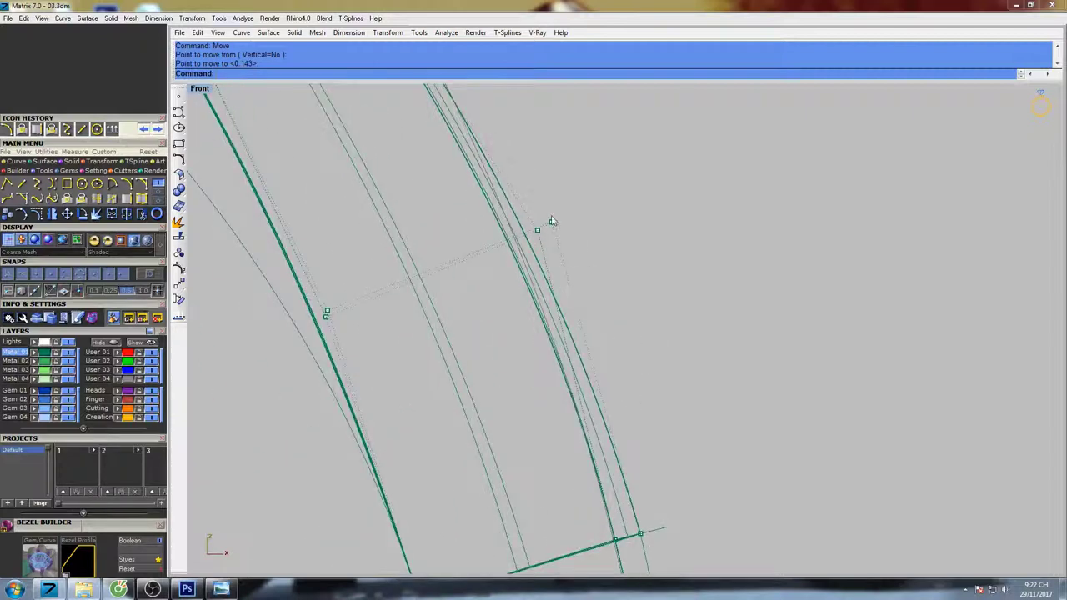
pyautogui.click(551, 221)
pyautogui.rightClick(576, 214)
pyautogui.click(590, 196)
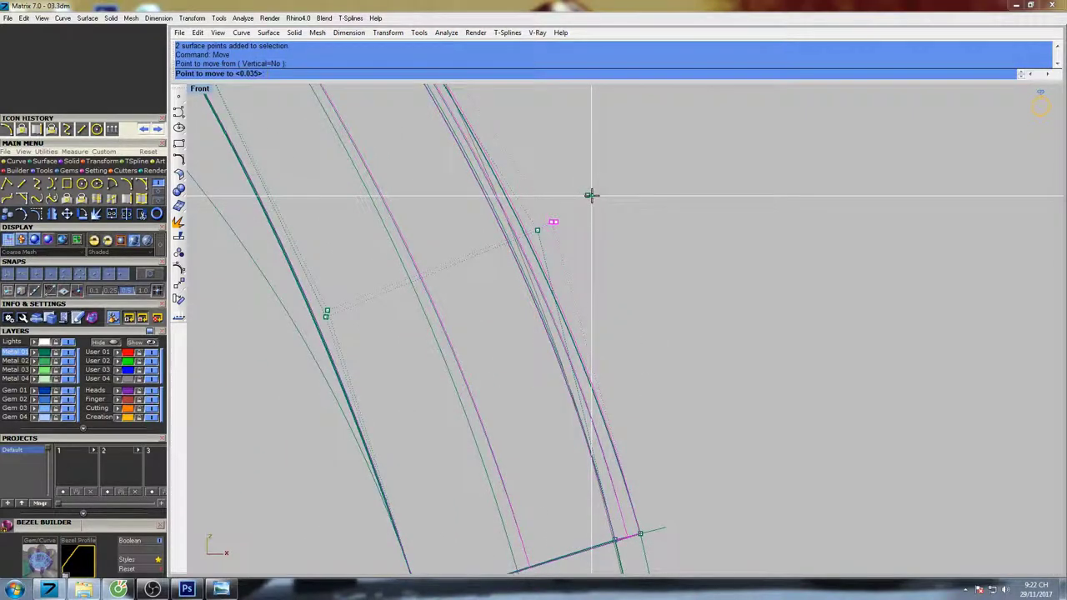
pyautogui.click(593, 196)
pyautogui.scroll(-8, 592, 218)
pyautogui.moveTo(603, 215); pyautogui.dragTo(608, 266, button='right')
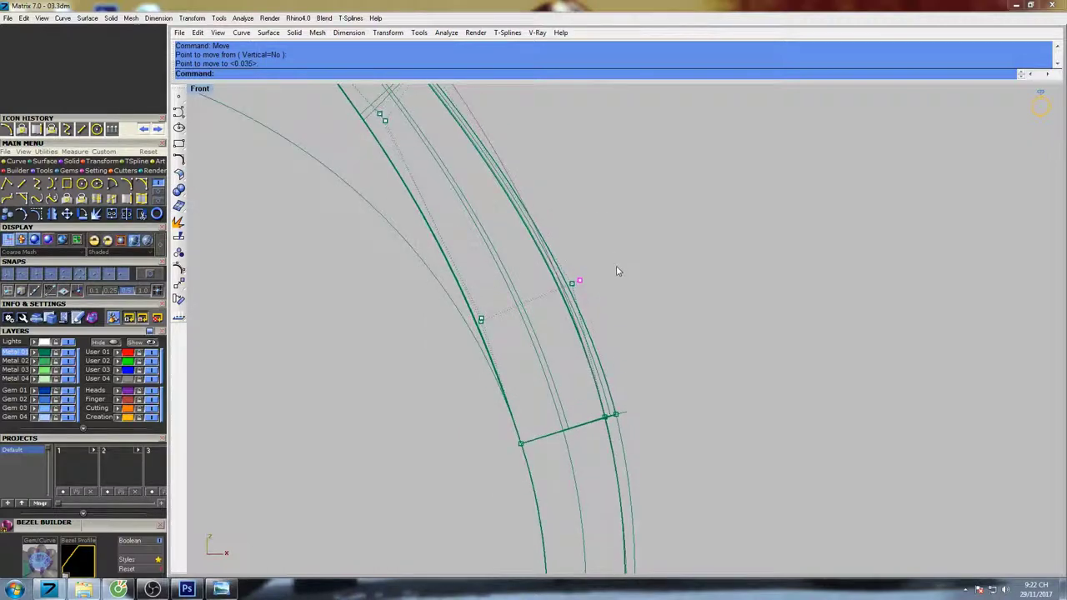
pyautogui.hotkey('ctrl', 'F4')
pyautogui.moveTo(626, 308)
pyautogui.keyDown('shift'); pyautogui.mouseDown(button='right')
pyautogui.moveTo(605, 281)
pyautogui.moveTo(590, 187)
pyautogui.mouseUp(button='right'); pyautogui.keyUp('shift')
pyautogui.press('Escape')
pyautogui.press('Escape')
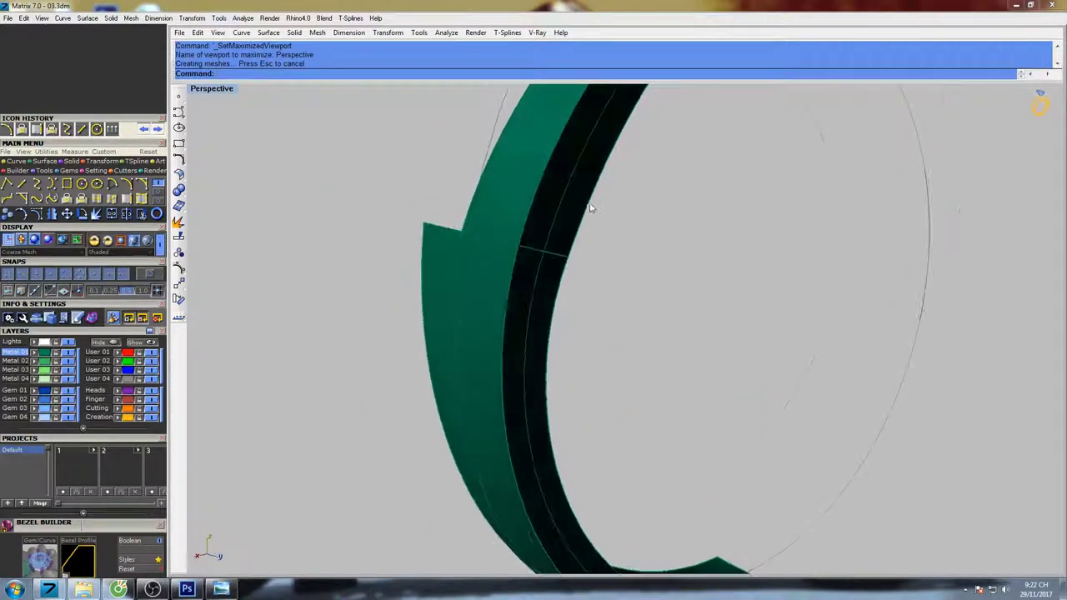
# - Try to split the arc at the lower shank's upper end using the short guide line as cutting object
pyautogui.scroll(-5, 592, 219)
pyautogui.moveTo(381, 319); pyautogui.dragTo(672, 214)
pyautogui.moveTo(630, 225); pyautogui.dragTo(582, 294, button='right')
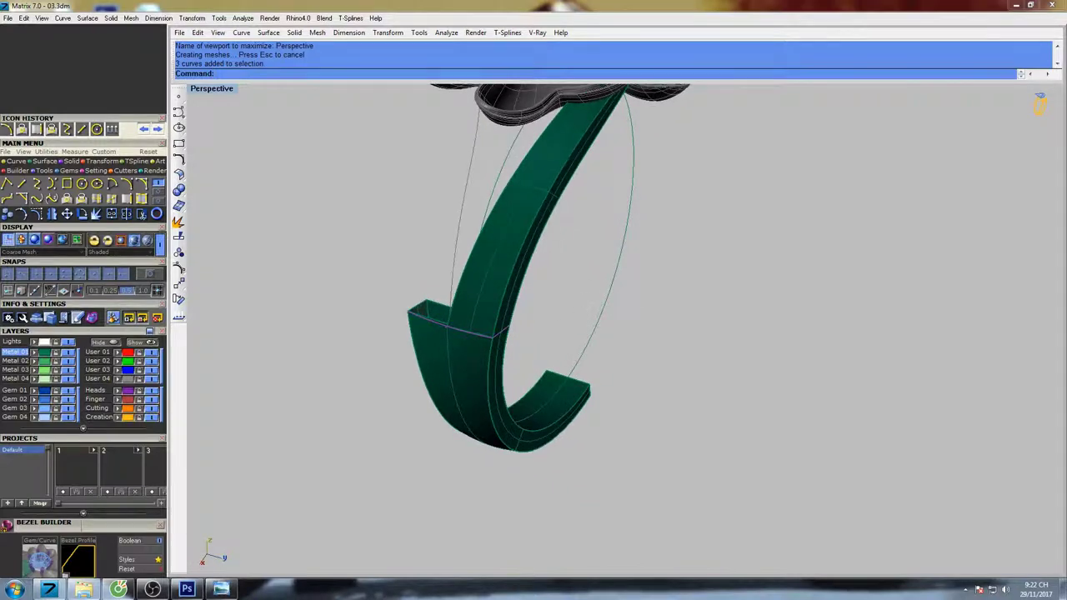
pyautogui.scroll(6, 502, 333)
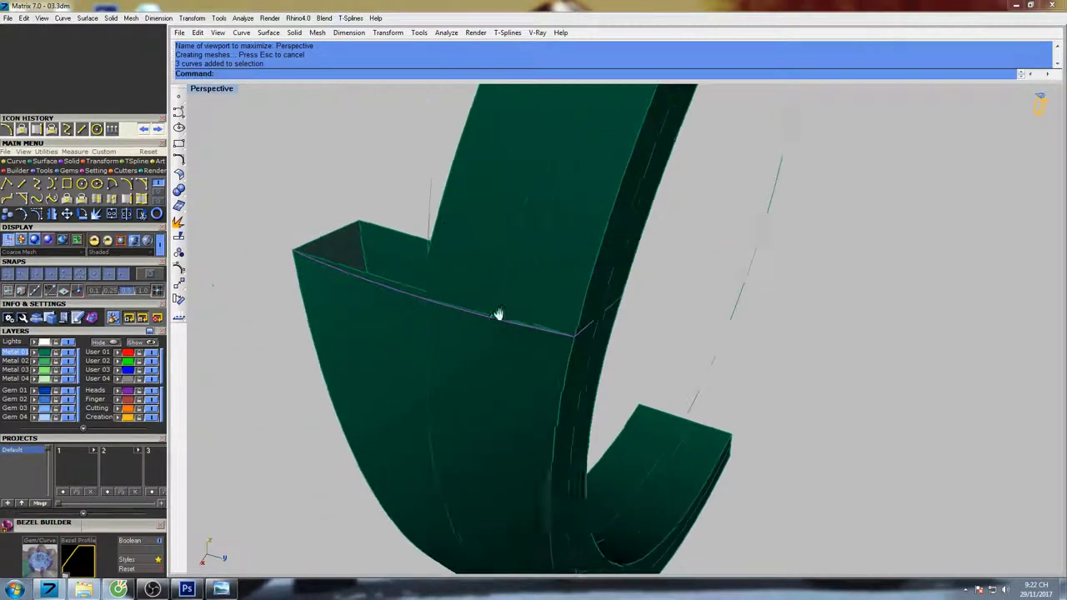
pyautogui.scroll(3, 412, 310)
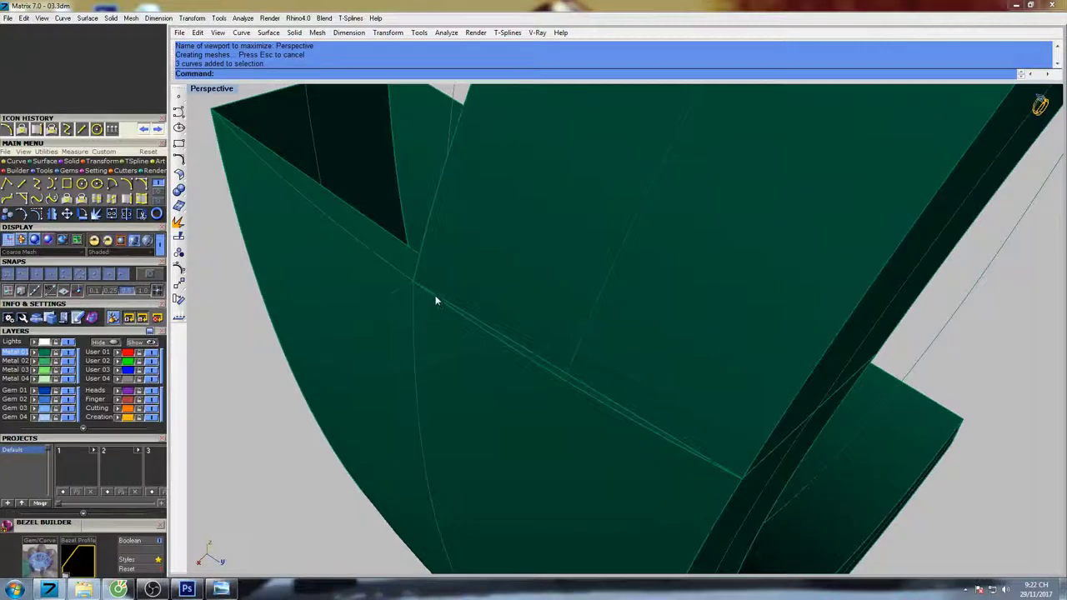
pyautogui.scroll(-2, 435, 300)
pyautogui.click(435, 297)
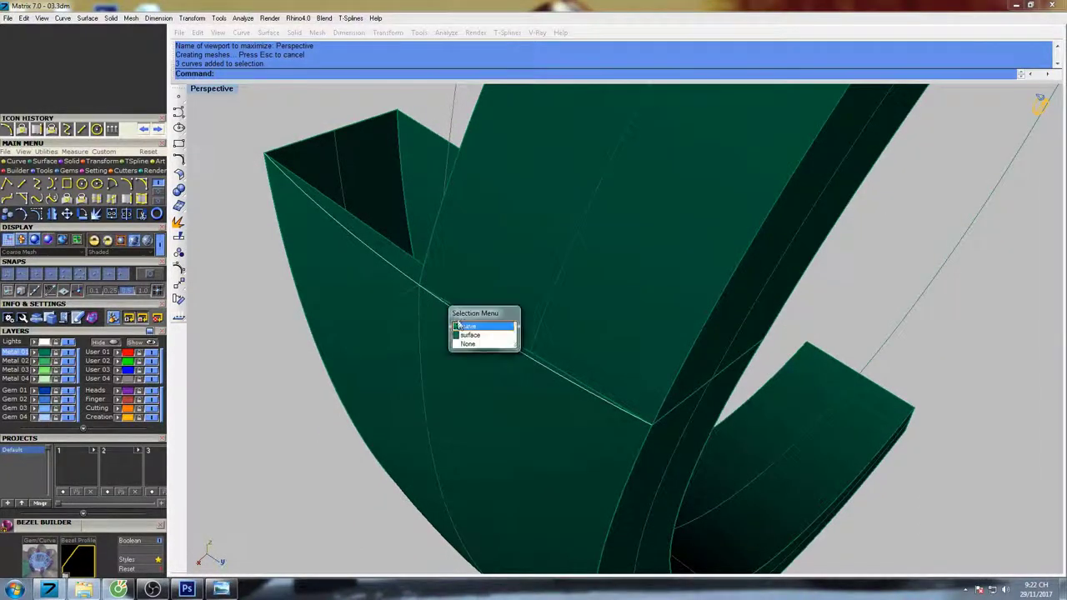
pyautogui.click(460, 326)
pyautogui.moveTo(473, 311); pyautogui.dragTo(458, 312, button='right')
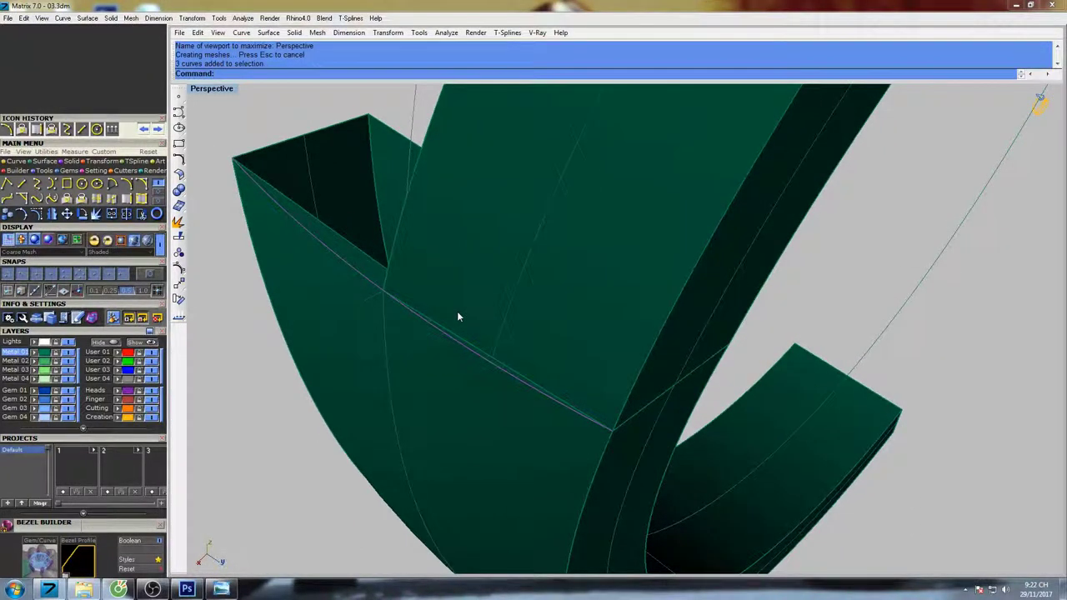
pyautogui.write('sp')
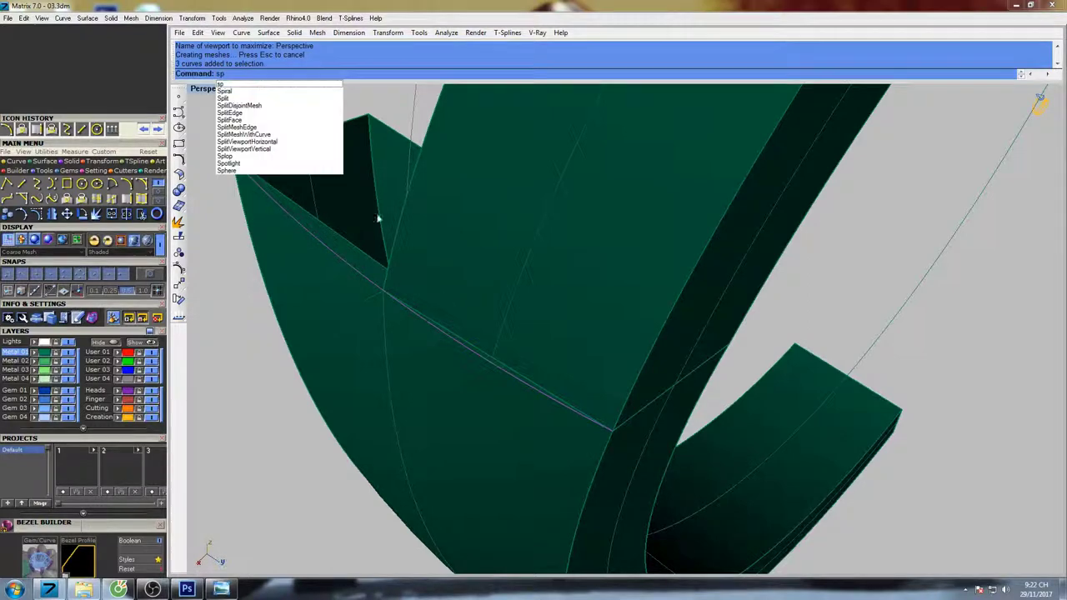
pyautogui.click(250, 99)
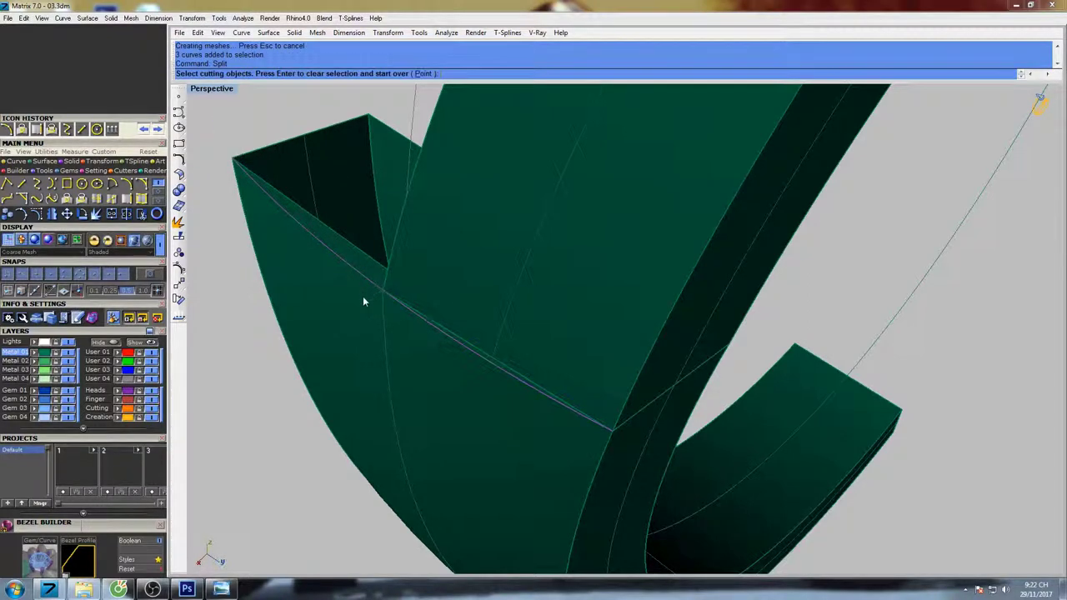
pyautogui.click(365, 299)
pyautogui.press('Return')
pyautogui.keyDown('shift'); pyautogui.moveTo(464, 307); pyautogui.dragTo(504, 283, button='right'); pyautogui.keyUp('shift')
pyautogui.scroll(-4, 453, 292)
pyautogui.scroll(-2, 508, 294)
pyautogui.scroll(1, 504, 282)
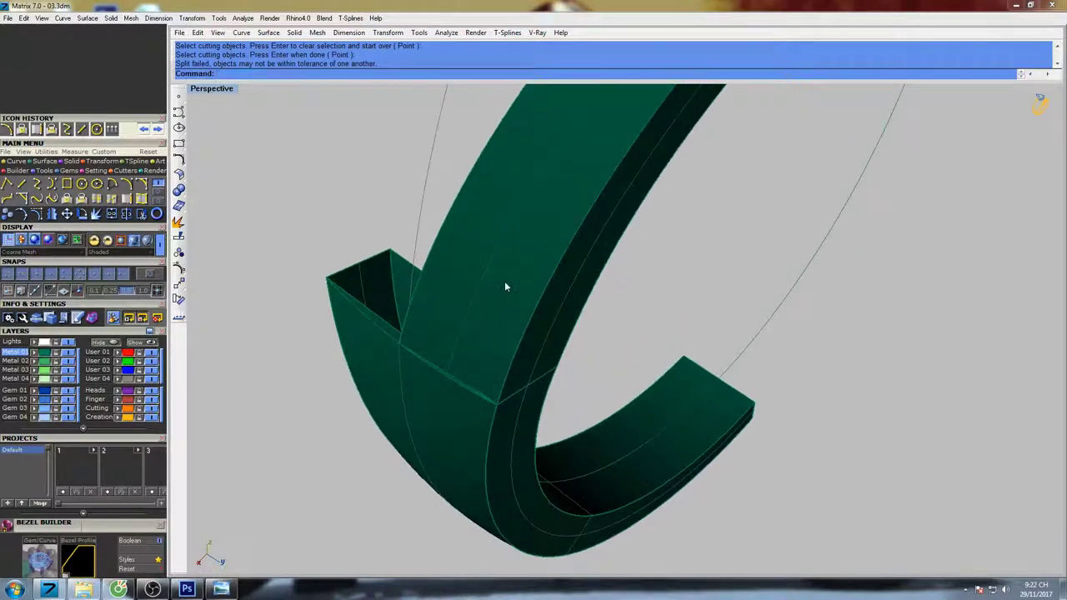
pyautogui.write('Sweep2')
pyautogui.press('Return')
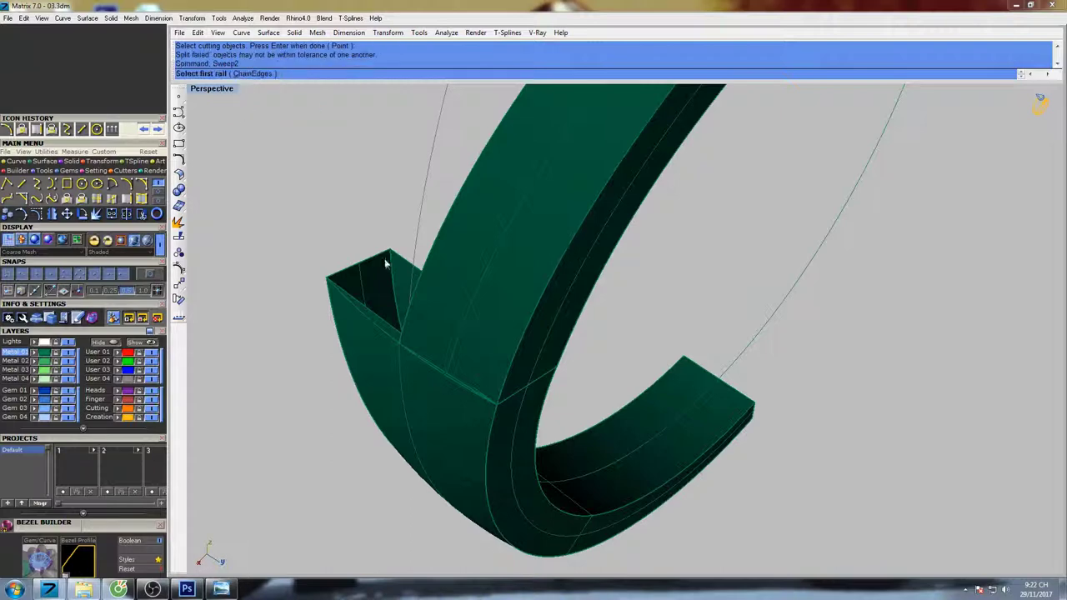
pyautogui.click(426, 272)
pyautogui.click(469, 297)
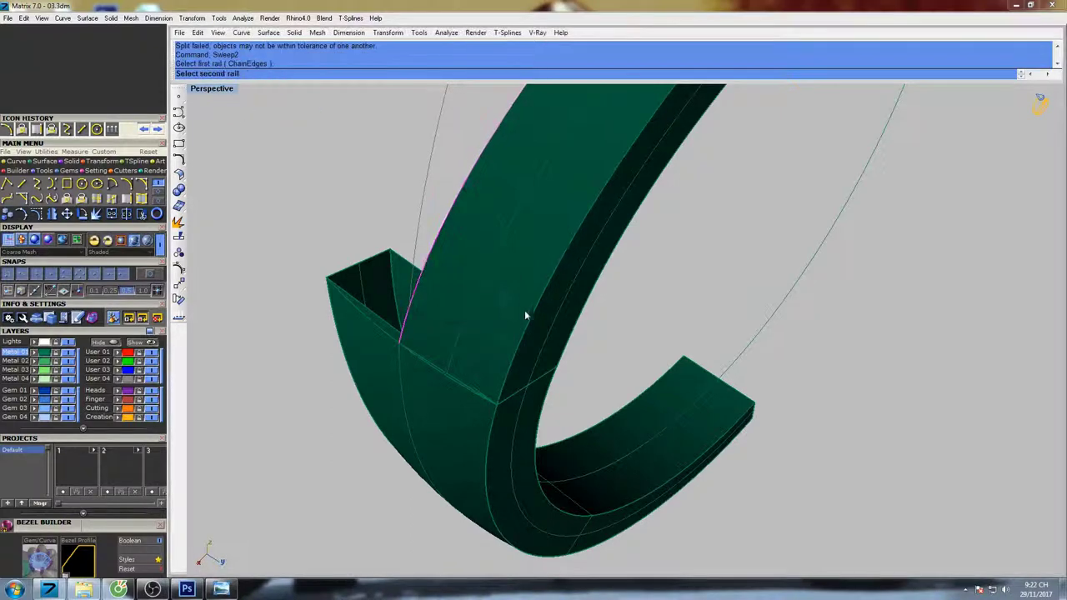
pyautogui.click(532, 316)
pyautogui.click(574, 349)
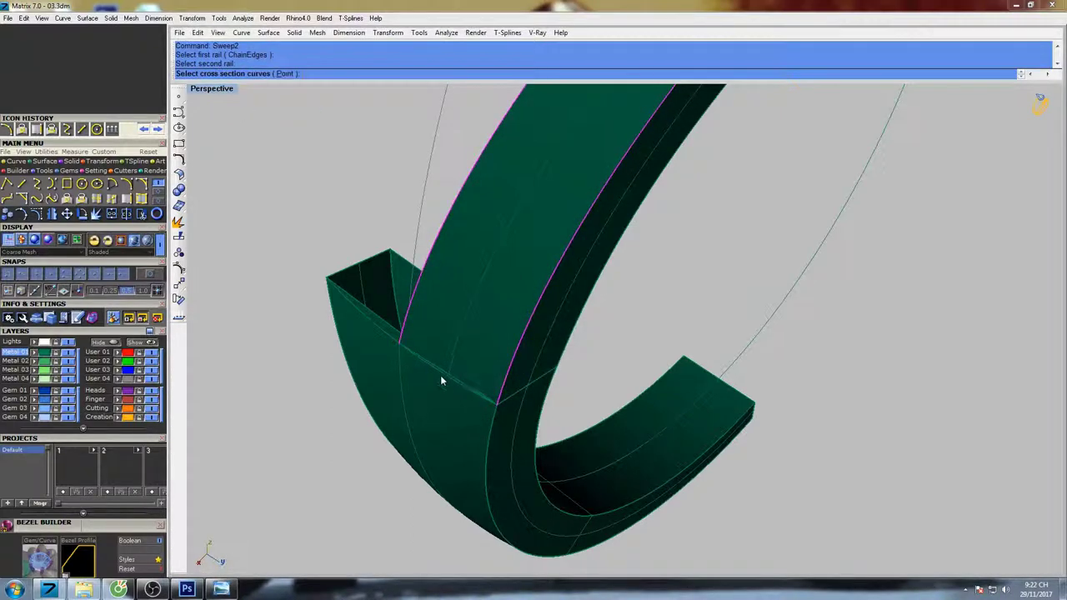
pyautogui.click(441, 378)
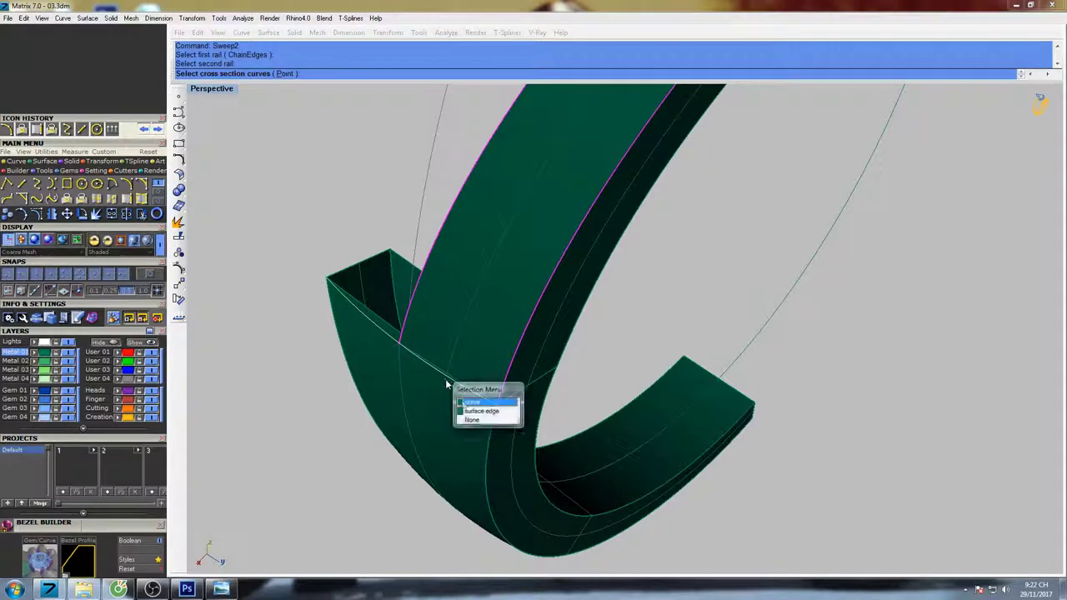
pyautogui.click(476, 424)
pyautogui.moveTo(475, 424); pyautogui.dragTo(447, 380, button='right')
pyautogui.press('Escape')
# - Duplicate the upper arm's long outer surface edge that ends at the middle of the arc
pyautogui.scroll(15, 390, 301)
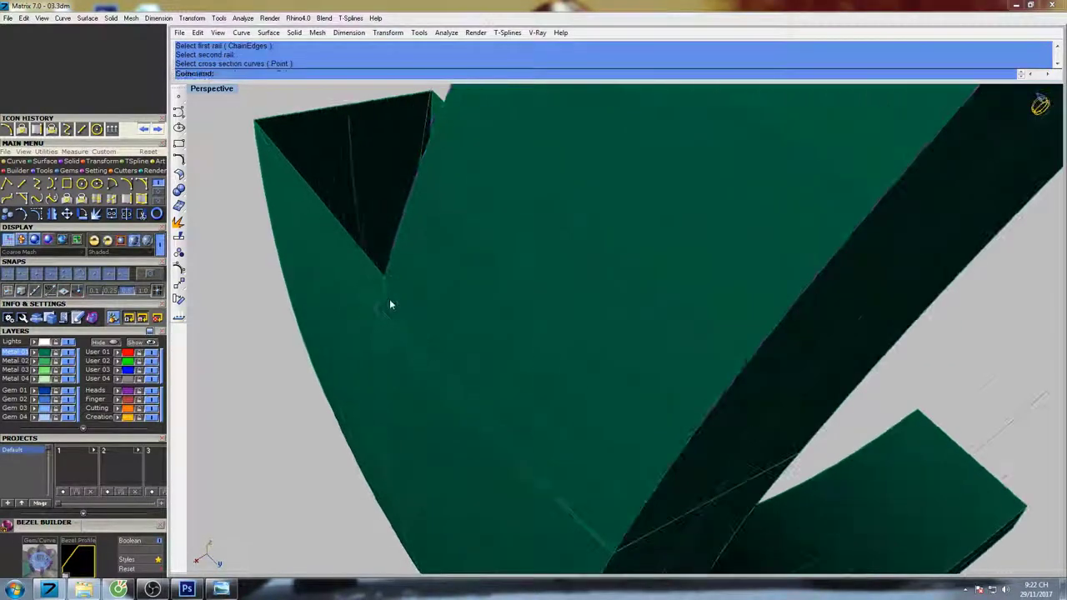
pyautogui.scroll(2, 379, 318)
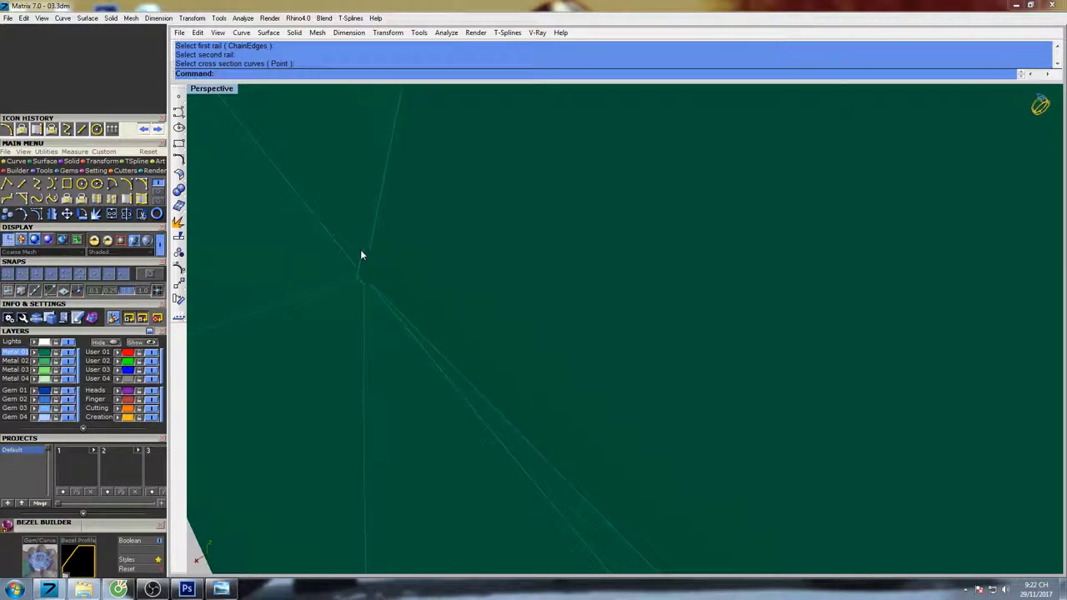
pyautogui.click(126, 198)
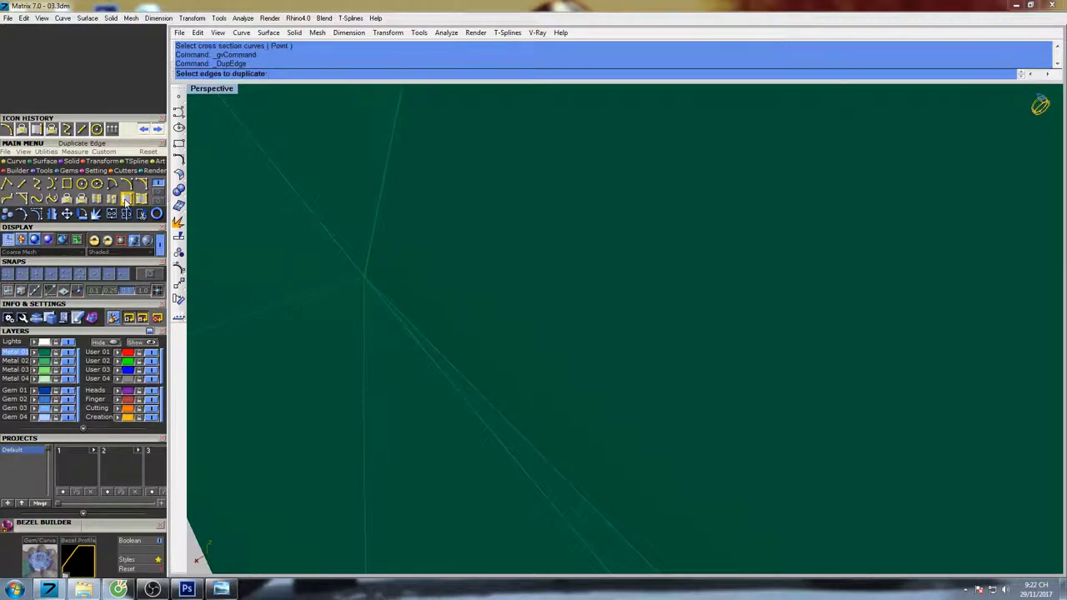
pyautogui.press('Escape')
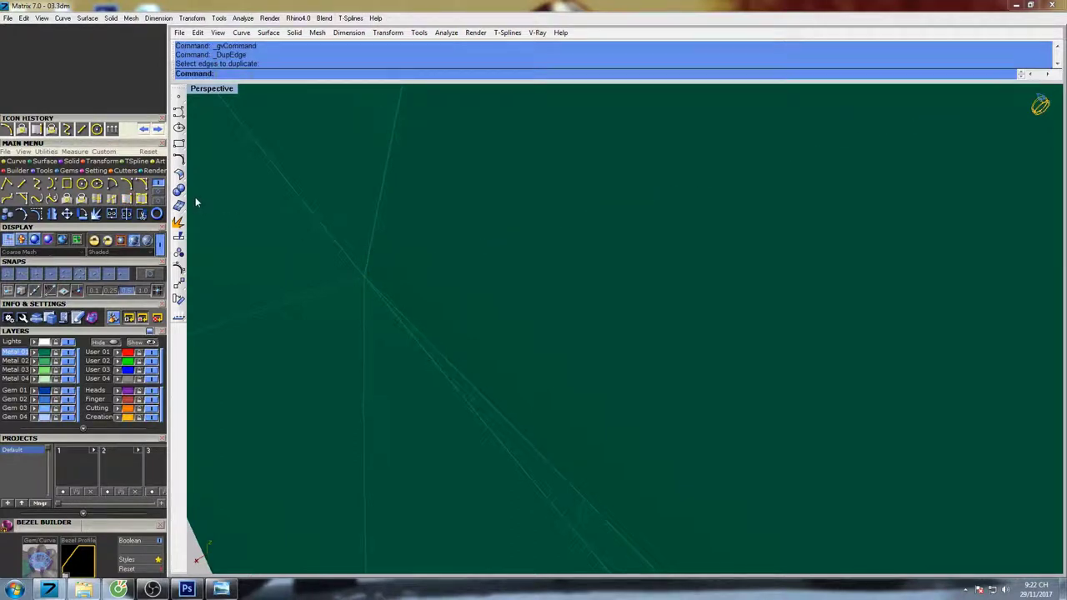
pyautogui.click(124, 204)
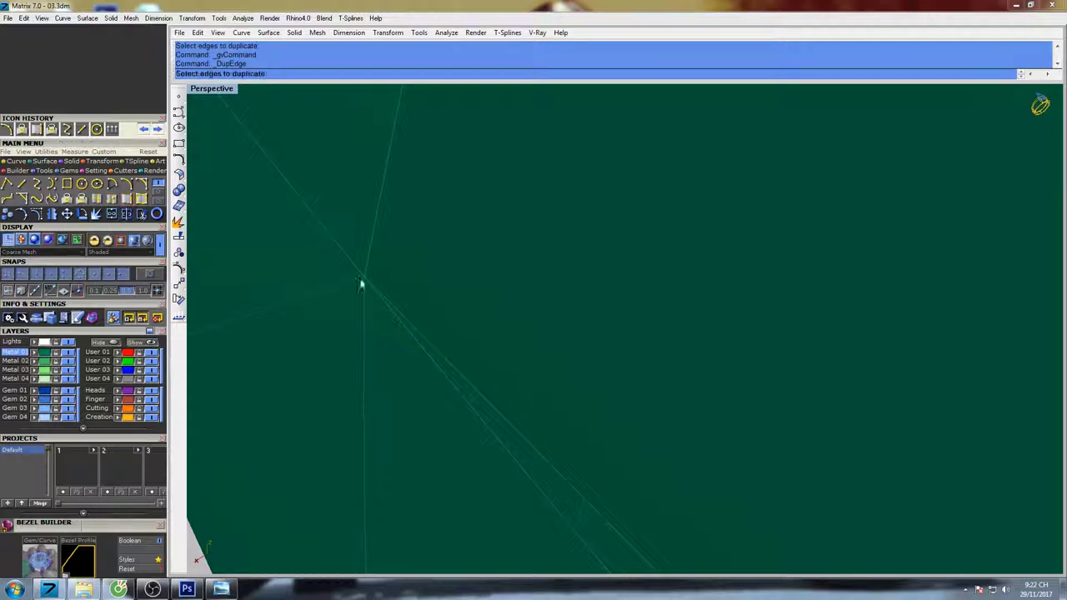
pyautogui.click(367, 257)
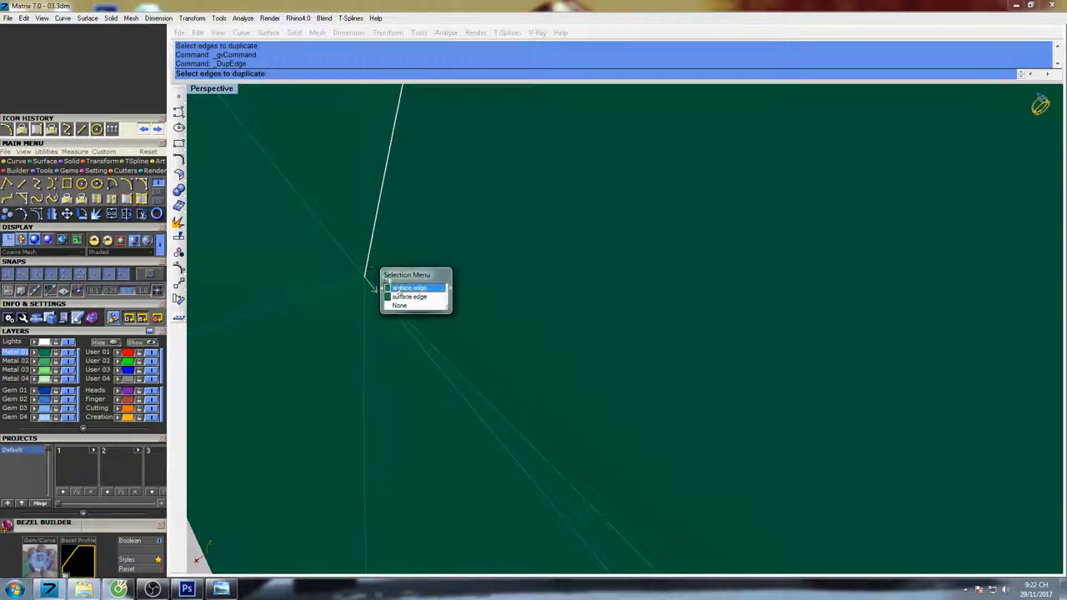
pyautogui.click(393, 288)
pyautogui.rightClick(395, 260)
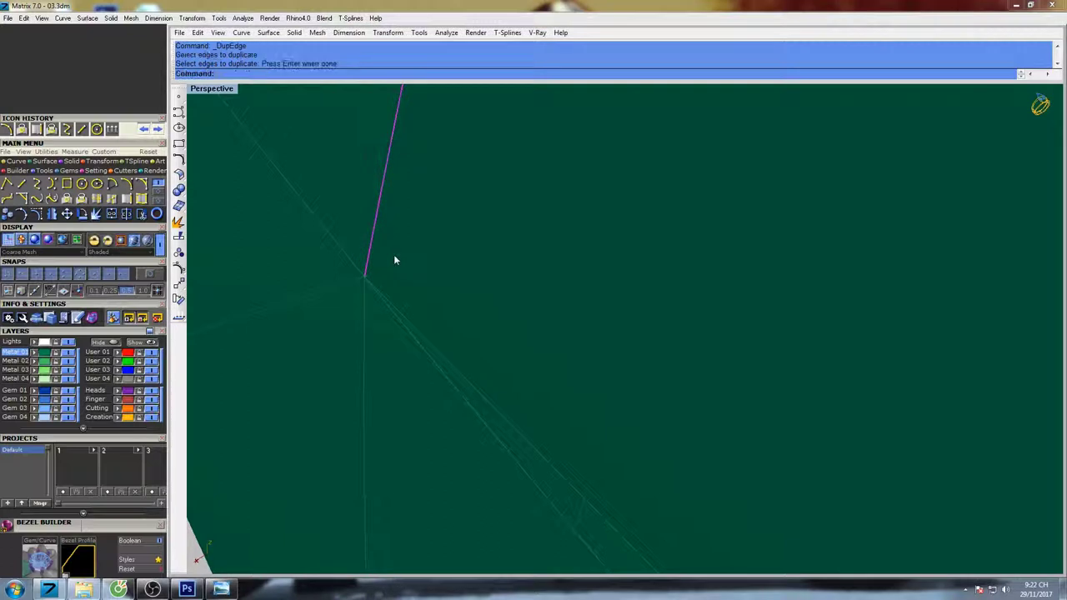
# - Split the arc at the lower shank's upper end, using the duplicated upper arm edge as cutting object
pyautogui.click(400, 322)
pyautogui.click(433, 351)
pyautogui.scroll(-6, 433, 347)
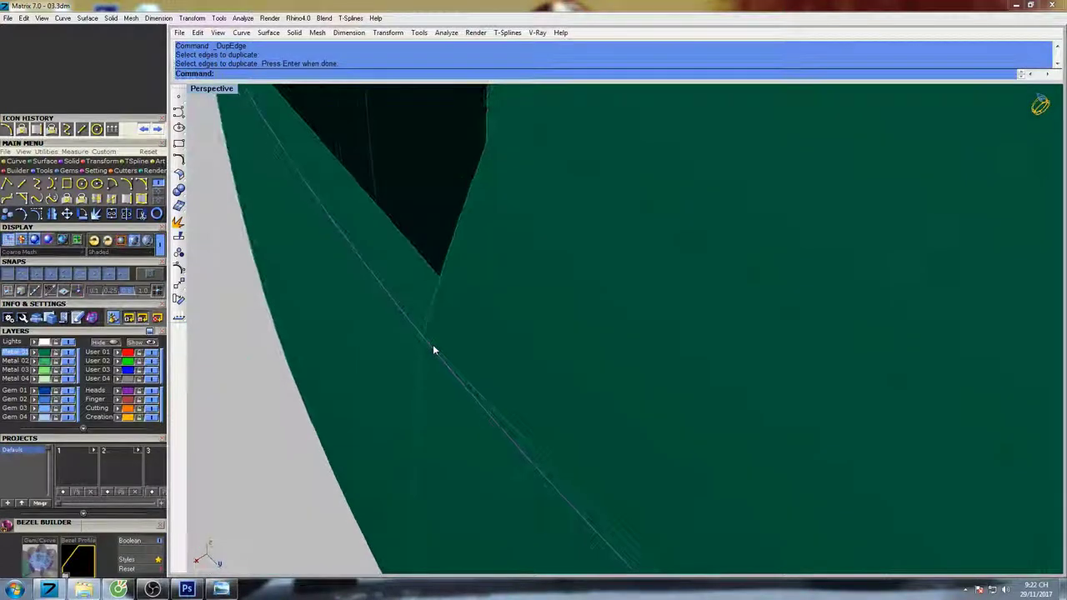
pyautogui.write('eplit')
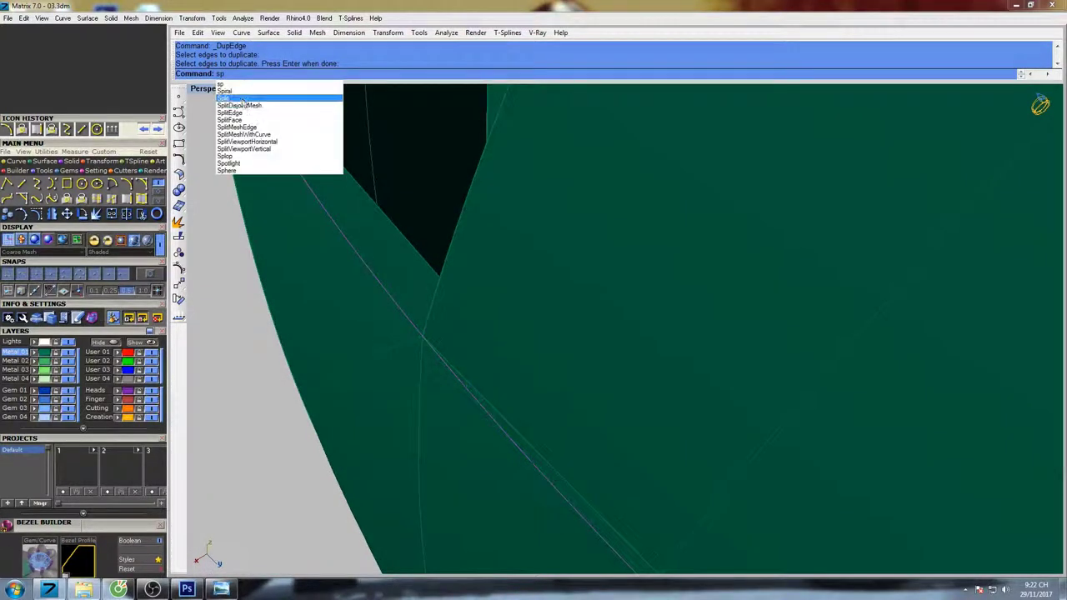
pyautogui.press('Return')
pyautogui.click(457, 219)
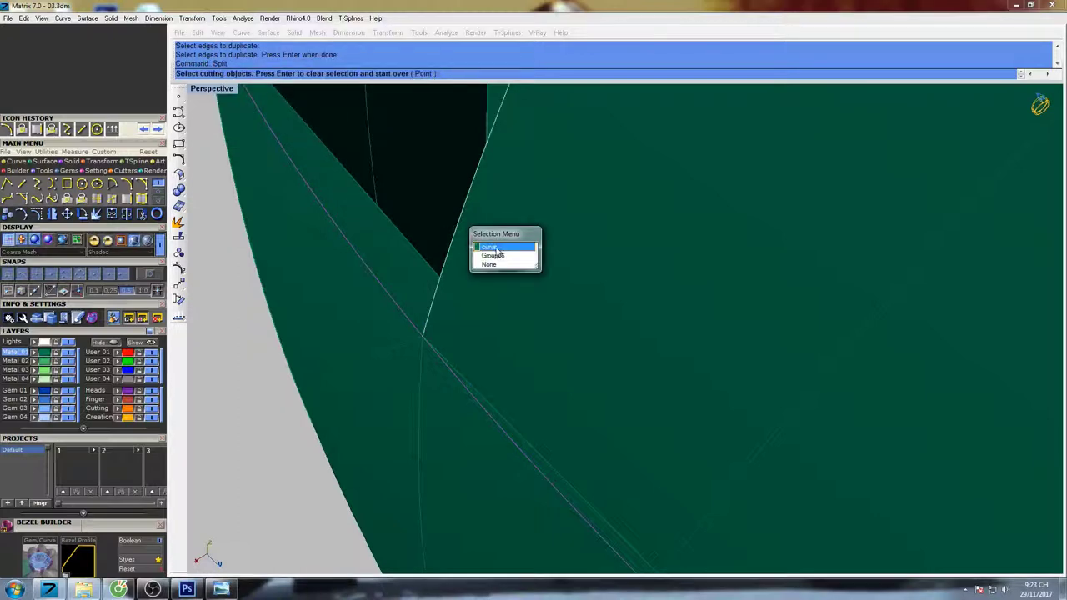
pyautogui.click(486, 241)
pyautogui.press('Return')
pyautogui.click(482, 407)
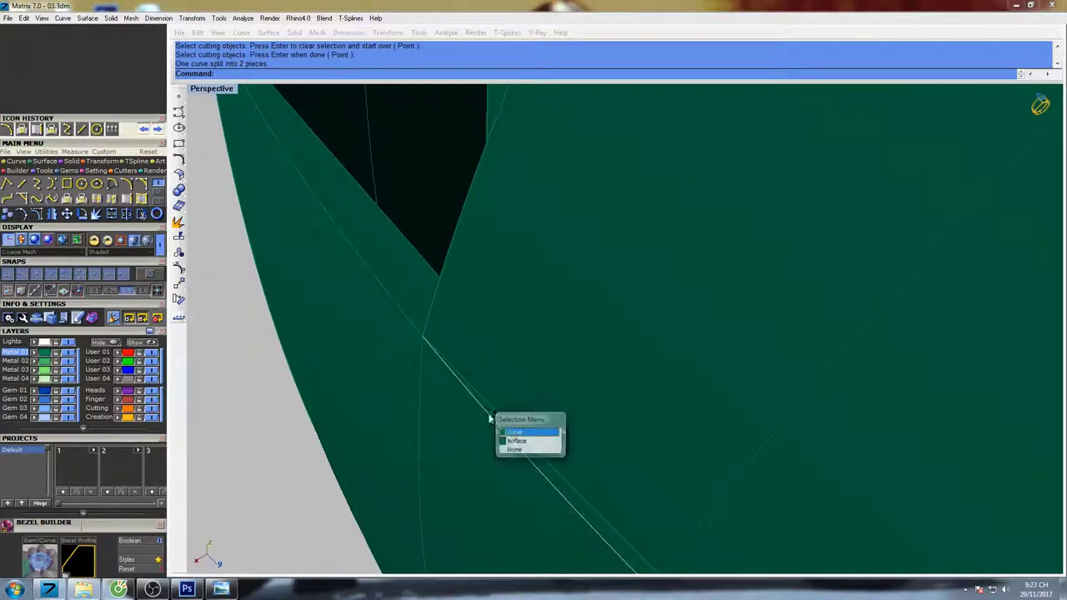
# - Create a Simple sweep along the upper arm's two long outer surface edges, with the arc half between them as cross section
pyautogui.scroll(-3, 490, 335)
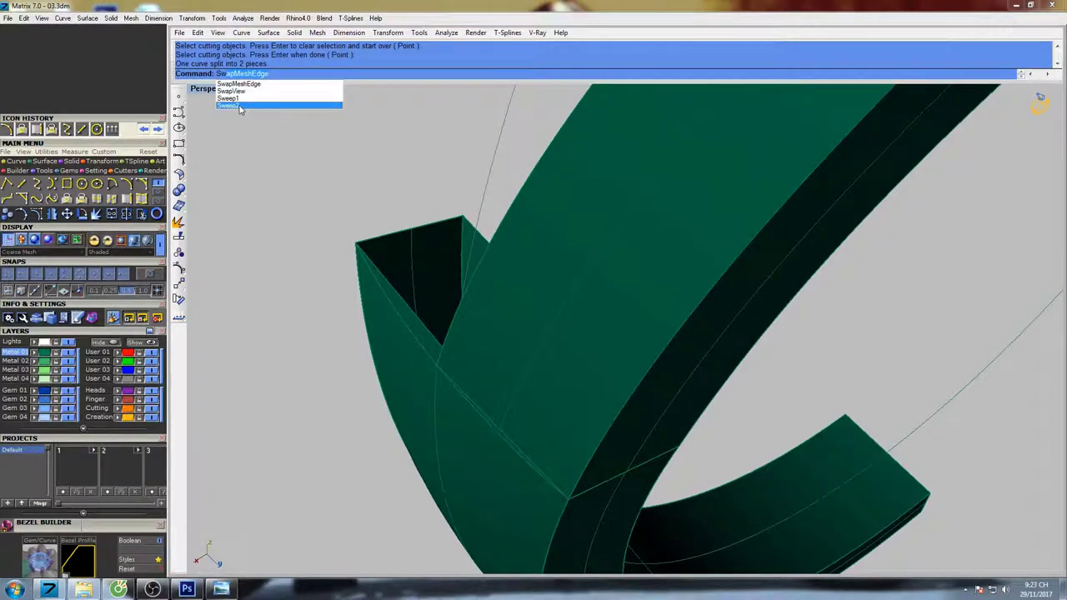
pyautogui.click(240, 108)
pyautogui.click(480, 263)
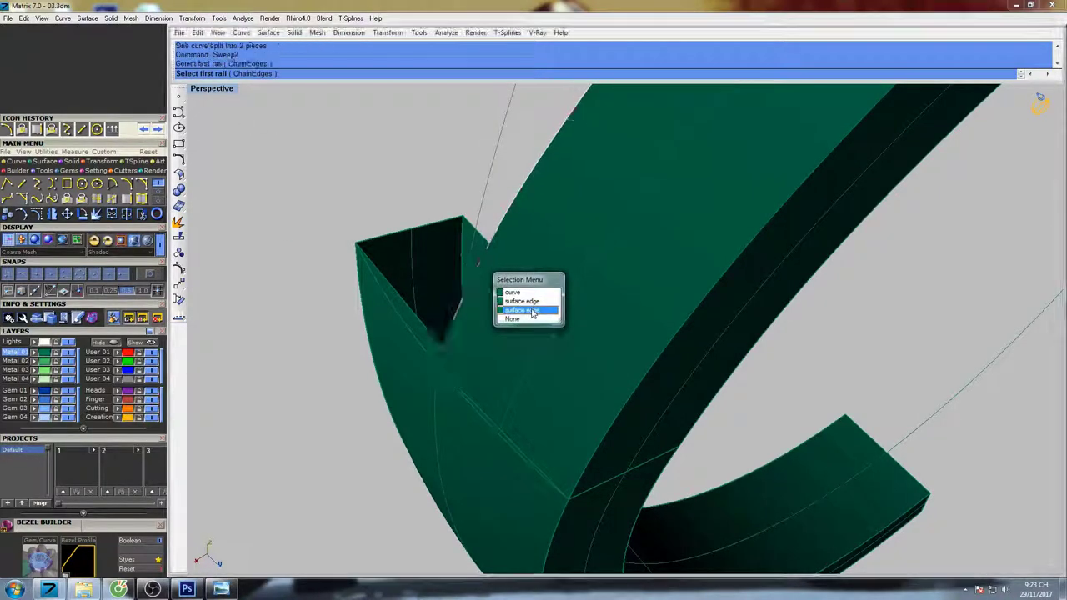
pyautogui.click(534, 314)
pyautogui.click(624, 420)
pyautogui.click(656, 455)
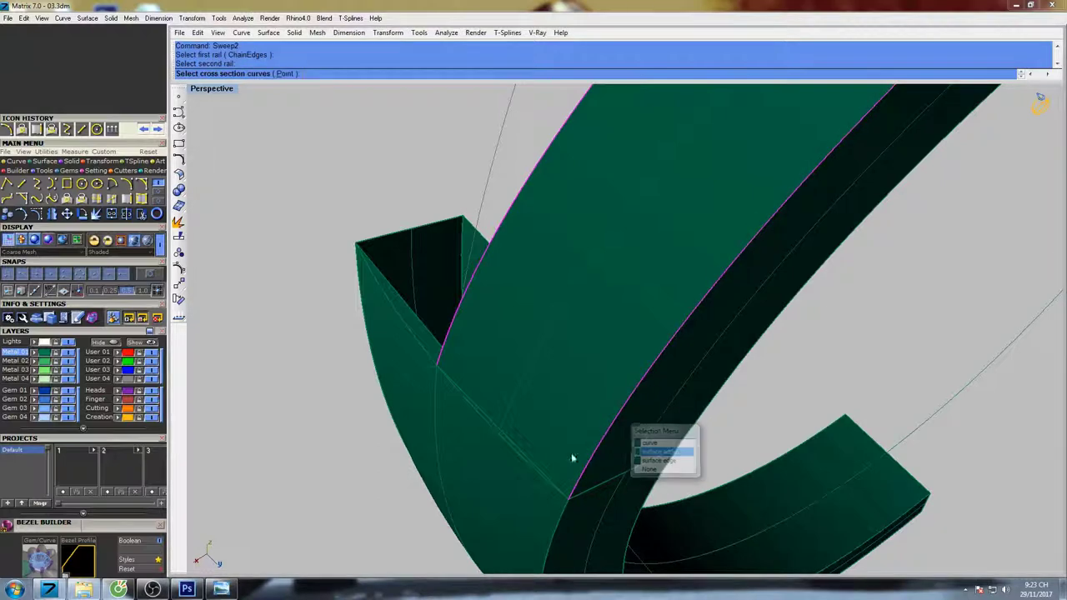
pyautogui.click(503, 441)
pyautogui.click(533, 473)
pyautogui.scroll(-6, 574, 229)
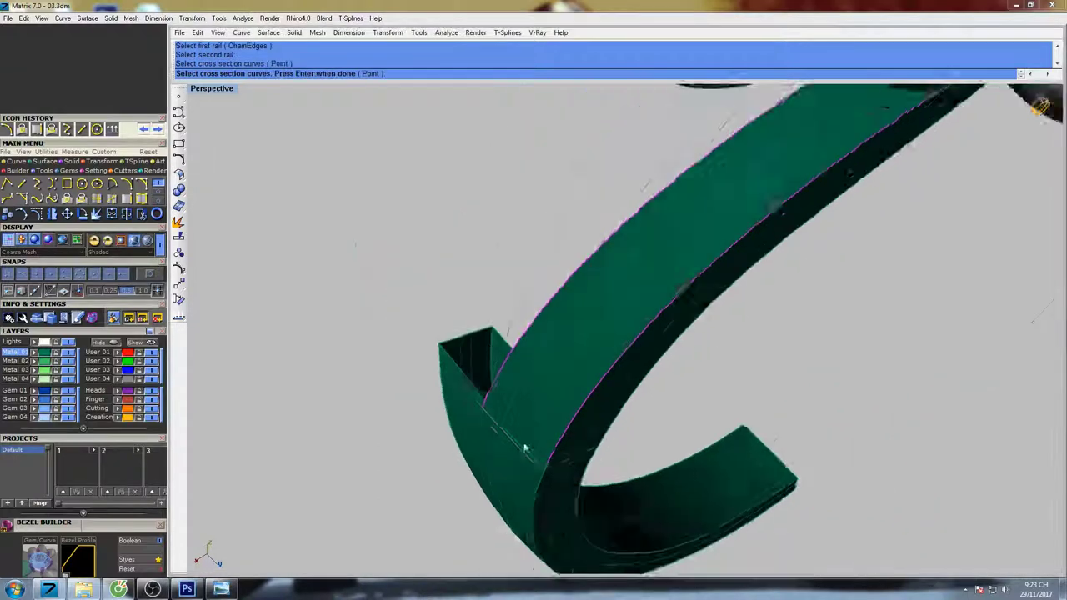
pyautogui.scroll(4, 573, 230)
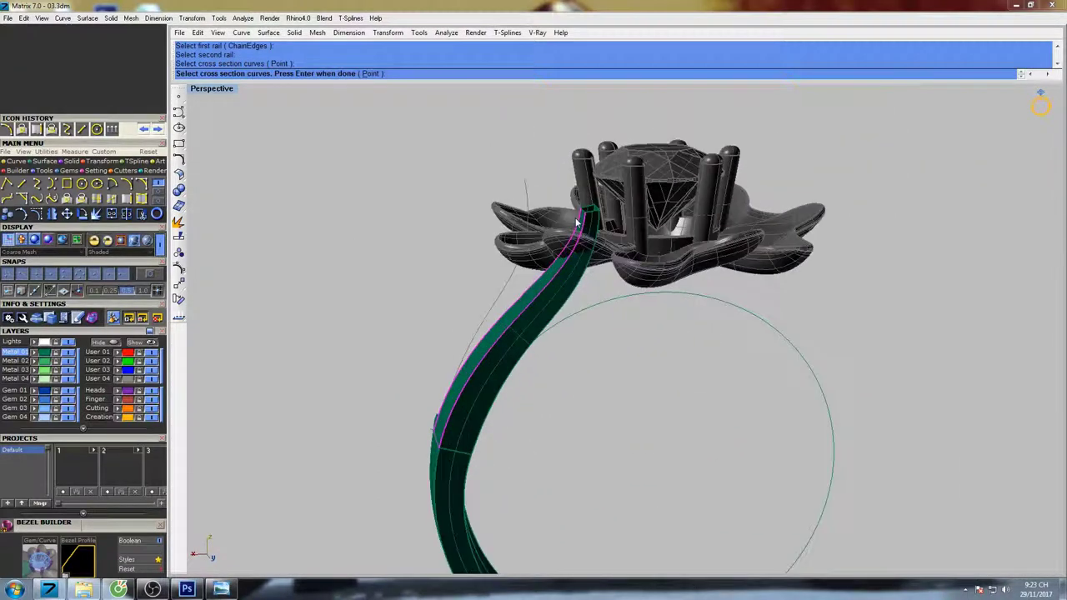
pyautogui.press('Return')
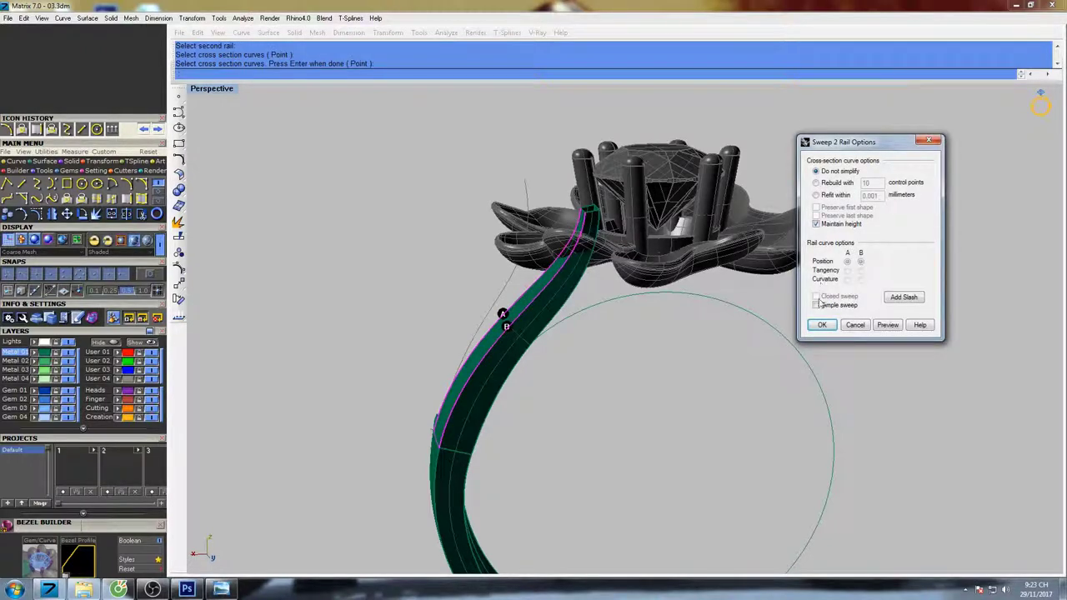
pyautogui.click(818, 305)
pyautogui.click(822, 325)
# - Examine the upper arm's domed surface in a shaded preview without curves or wires
pyautogui.moveTo(555, 204); pyautogui.dragTo(573, 317, button='right')
pyautogui.scroll(2, 611, 273)
pyautogui.write('s')
pyautogui.press('Return')
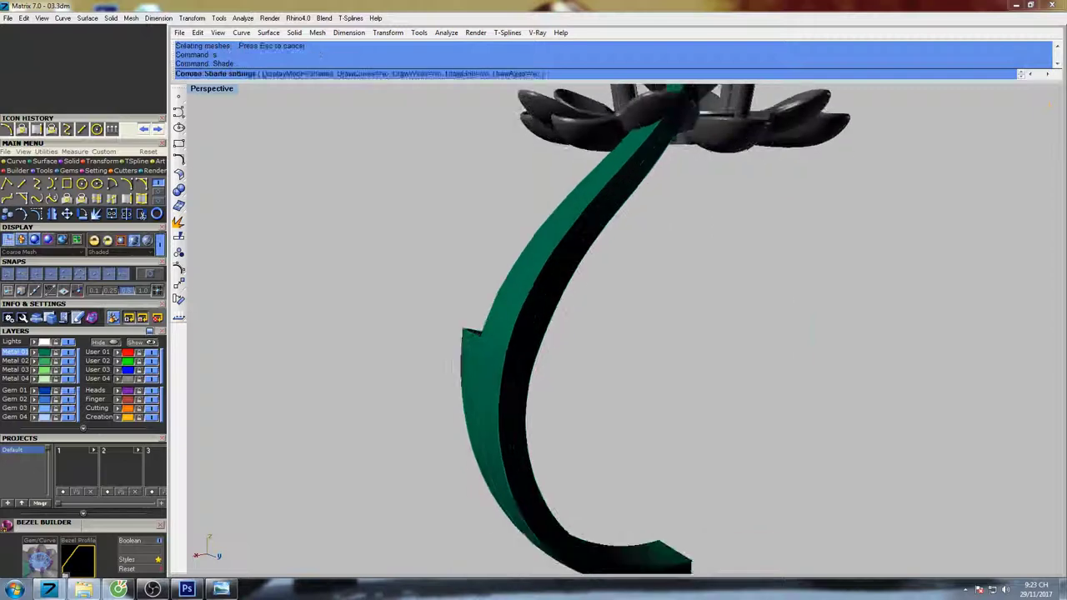
pyautogui.moveTo(690, 317)
pyautogui.keyDown('shift'); pyautogui.mouseDown(button='right')
pyautogui.moveTo(705, 326)
pyautogui.moveTo(650, 308)
pyautogui.mouseUp(button='right'); pyautogui.keyUp('shift')
pyautogui.press('Escape')
# - Ungroup the upper arm's surfaces and delete its old flat outer surface beneath the domed one
pyautogui.scroll(3, 693, 215)
pyautogui.moveTo(699, 203)
pyautogui.keyDown('shift'); pyautogui.mouseDown(button='right')
pyautogui.moveTo(692, 226)
pyautogui.moveTo(567, 310)
pyautogui.mouseUp(button='right'); pyautogui.keyUp('shift')
pyautogui.scroll(4, 502, 270)
pyautogui.click(502, 270)
pyautogui.moveTo(512, 262); pyautogui.dragTo(515, 286, button='right')
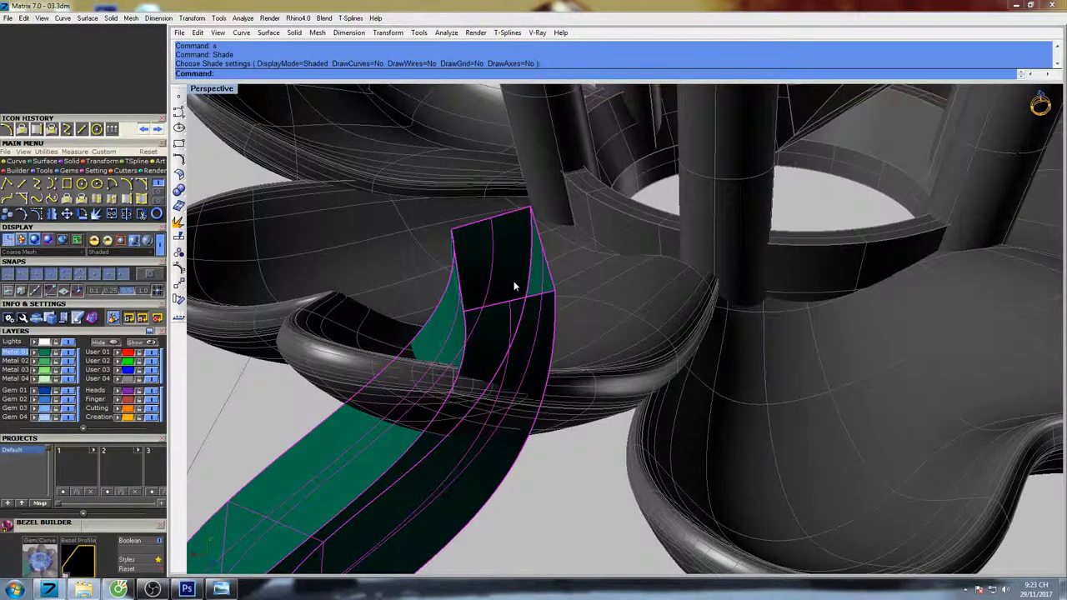
pyautogui.write('un')
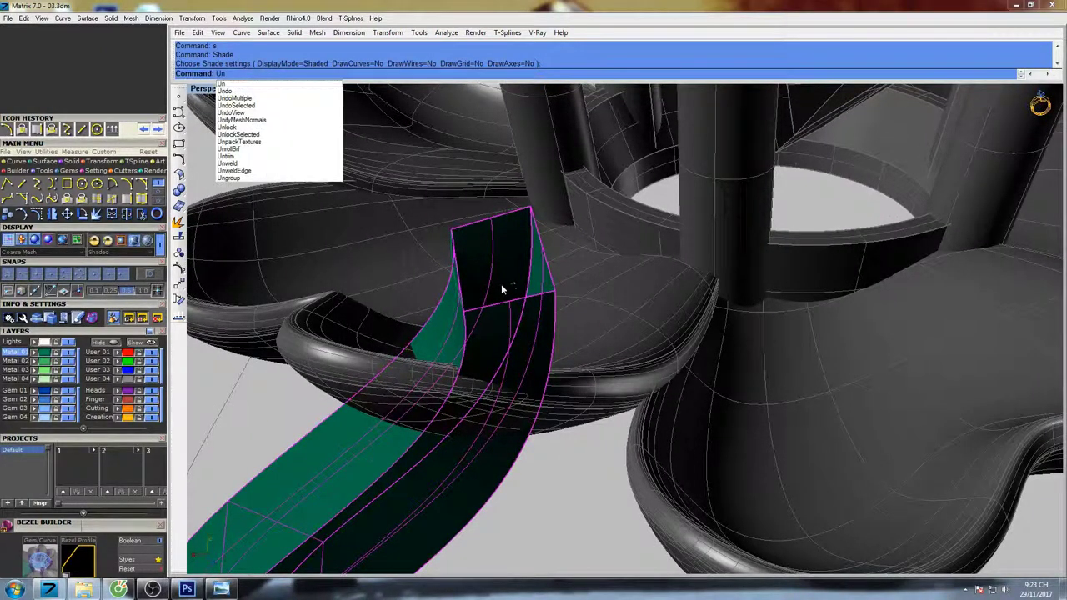
pyautogui.click(234, 178)
pyautogui.click(495, 302)
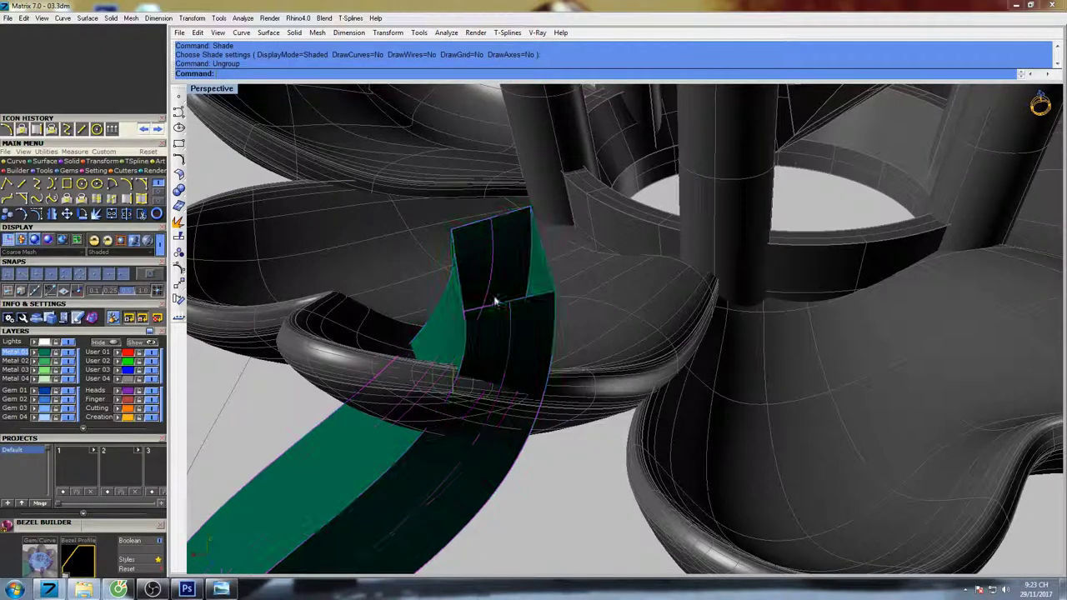
pyautogui.click(459, 280)
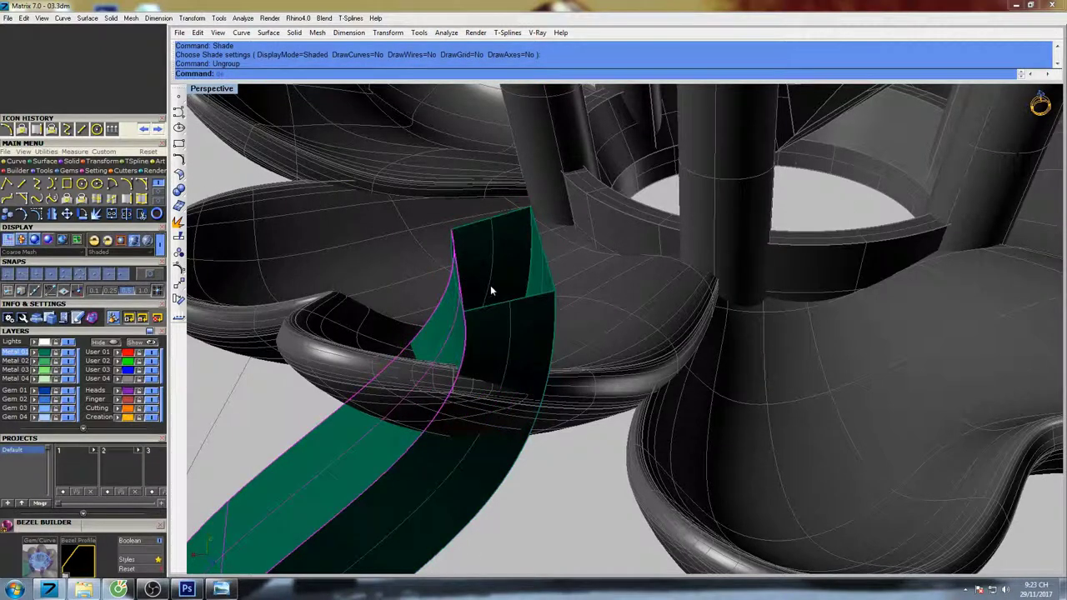
pyautogui.press('Delete')
# - Join the upper arm's domed outer surface with its side and inner surfaces into one polysurface
pyautogui.moveTo(500, 279); pyautogui.dragTo(527, 266, button='right')
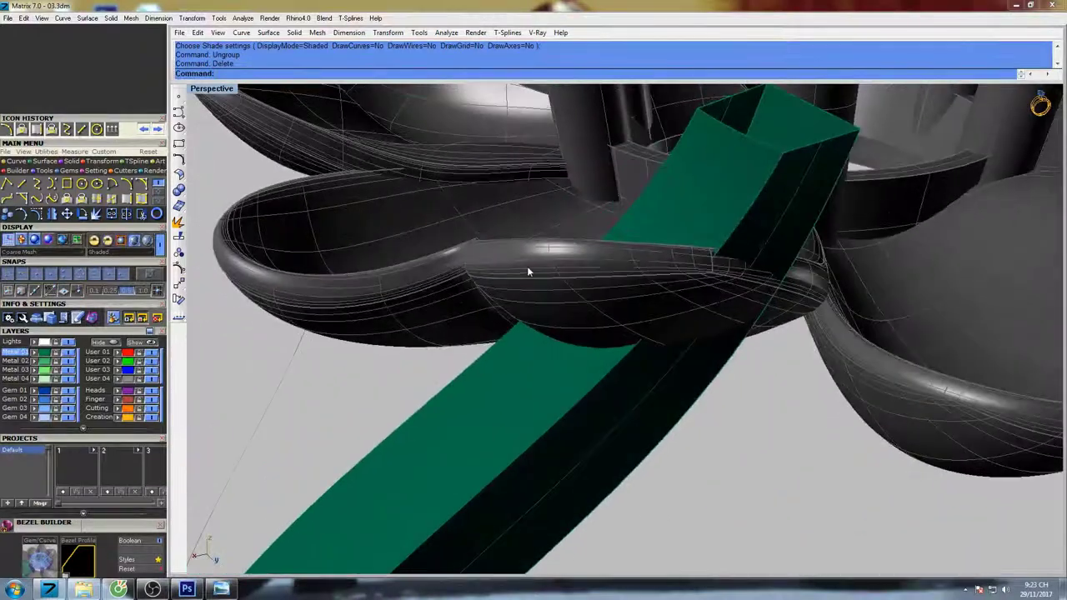
pyautogui.scroll(-10, 527, 268)
pyautogui.scroll(8, 526, 296)
pyautogui.click(514, 342)
pyautogui.keyDown('shift'); pyautogui.click(597, 374); pyautogui.keyUp('shift')
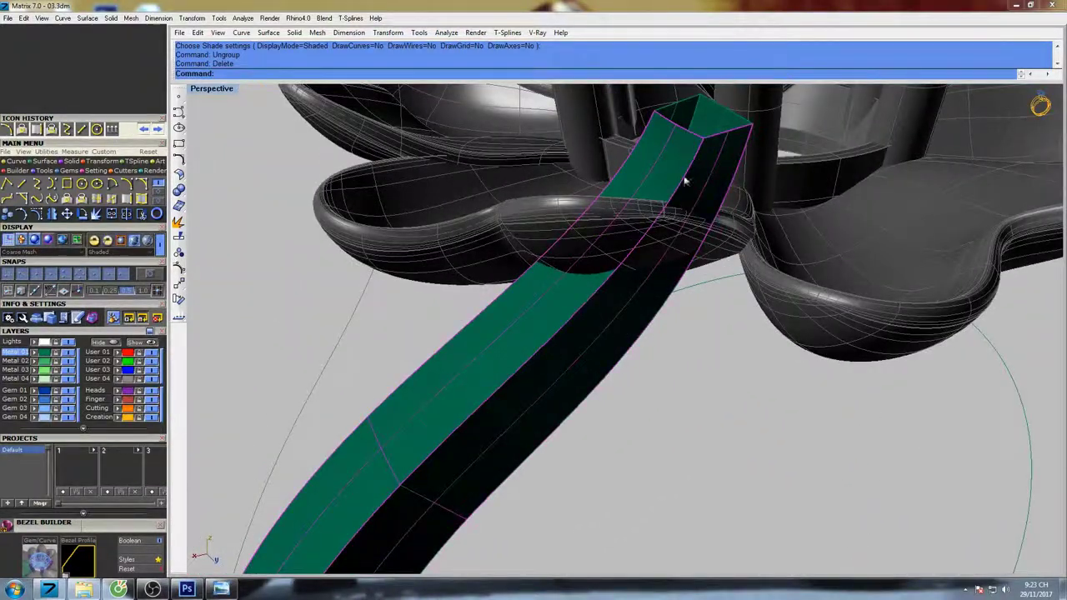
pyautogui.keyDown('shift'); pyautogui.click(715, 120); pyautogui.keyUp('shift')
pyautogui.scroll(-9, 709, 132)
pyautogui.moveTo(700, 142); pyautogui.dragTo(602, 249, button='right')
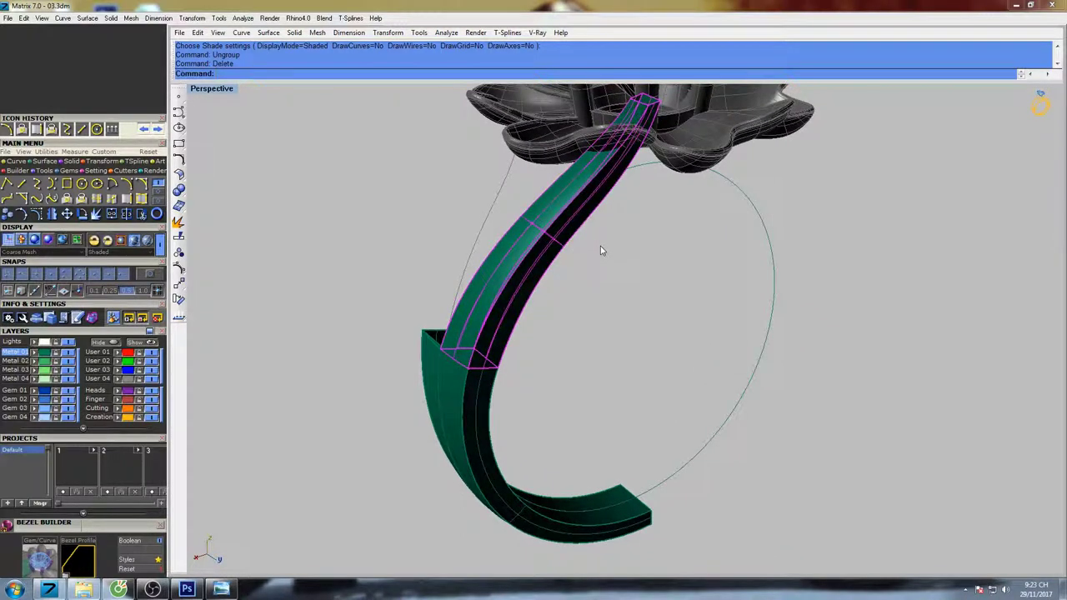
pyautogui.press('Return')
# - Ungroup the lower shank's surfaces and delete its old flat outer surface
pyautogui.moveTo(607, 231); pyautogui.dragTo(509, 327, button='right')
pyautogui.scroll(5, 490, 301)
pyautogui.click(465, 278)
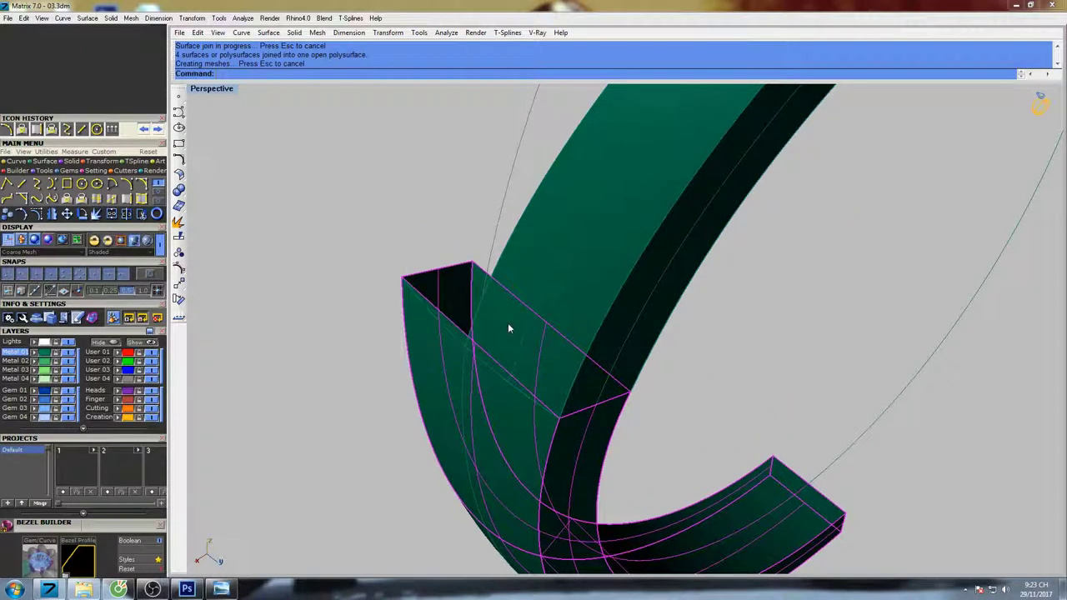
pyautogui.write('Un')
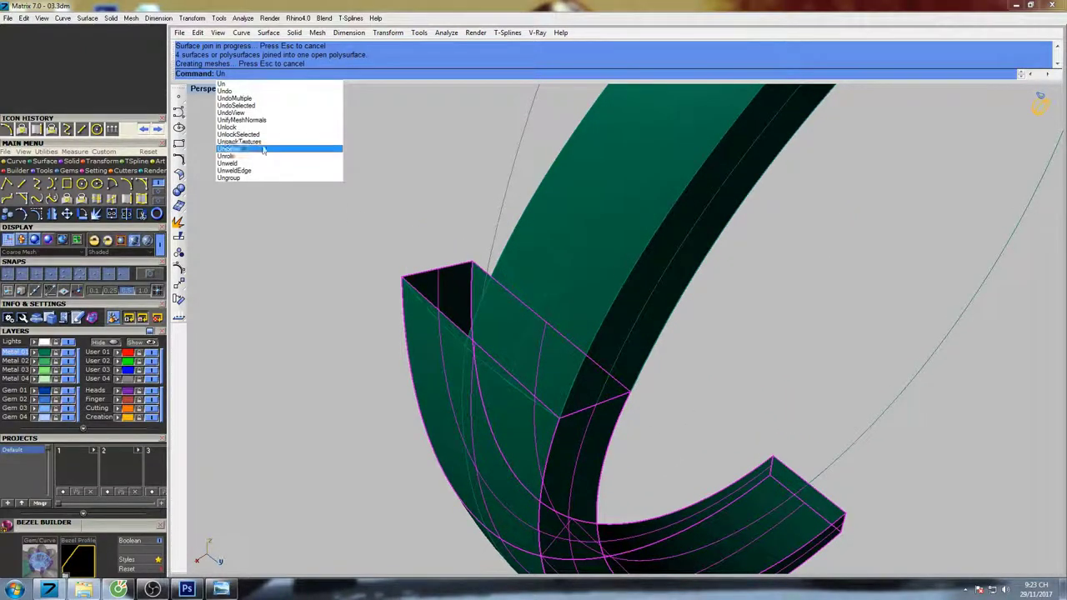
pyautogui.click(230, 178)
pyautogui.click(453, 328)
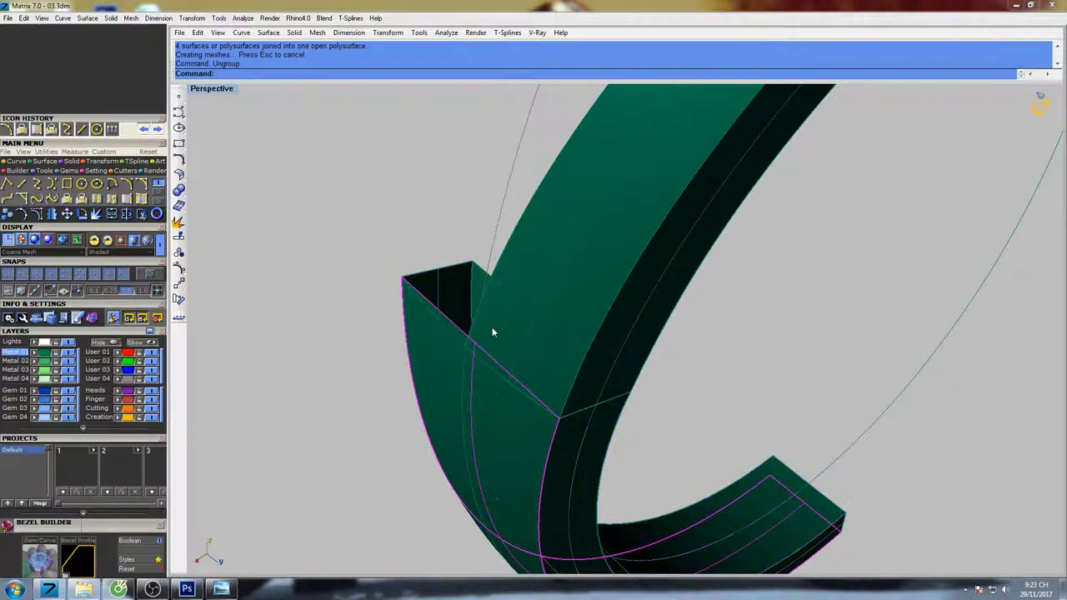
pyautogui.write('d: Delete')
pyautogui.press('Return')
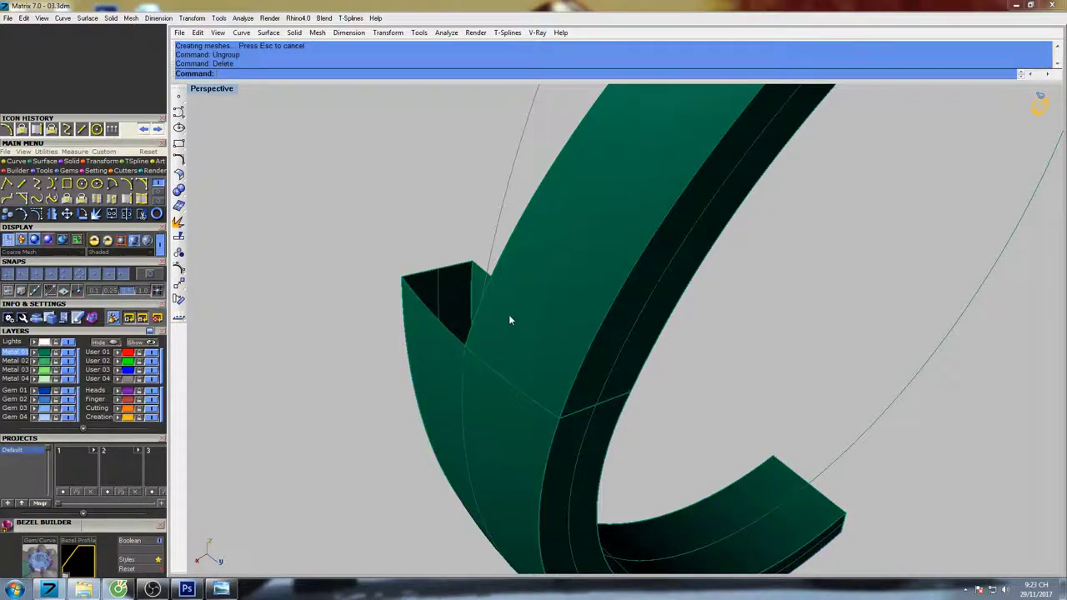
# - Select the lower shank's surfaces and turn on their control points in the four-viewport layout
pyautogui.moveTo(510, 320); pyautogui.dragTo(662, 316, button='right')
pyautogui.scroll(-5, 484, 275)
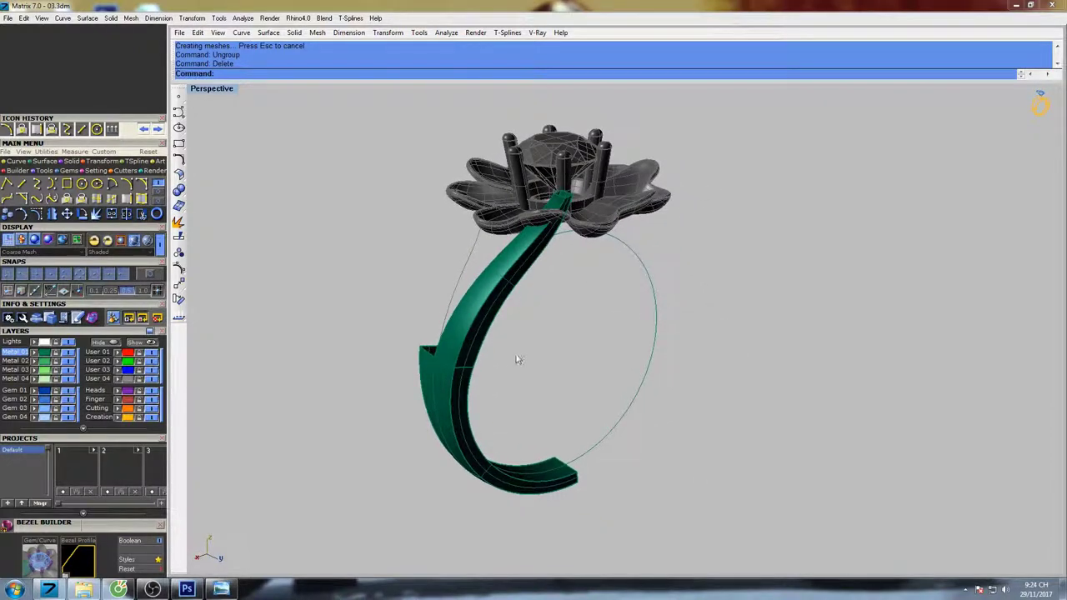
pyautogui.scroll(5, 456, 397)
pyautogui.moveTo(487, 363); pyautogui.dragTo(706, 282, button='right')
pyautogui.scroll(-7, 569, 311)
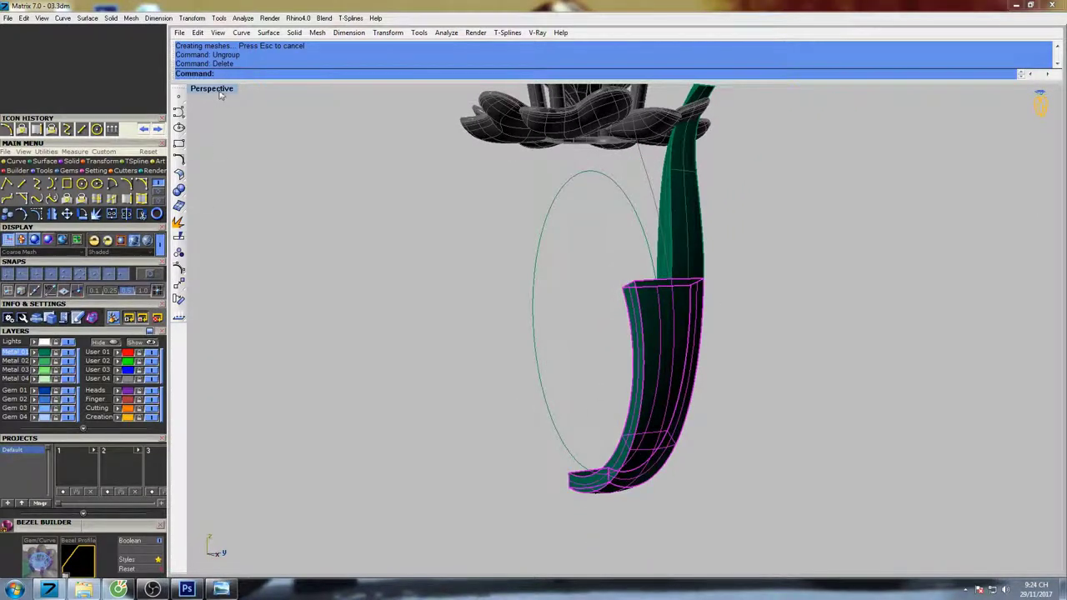
pyautogui.doubleClick(220, 90)
pyautogui.scroll(-5, 465, 389)
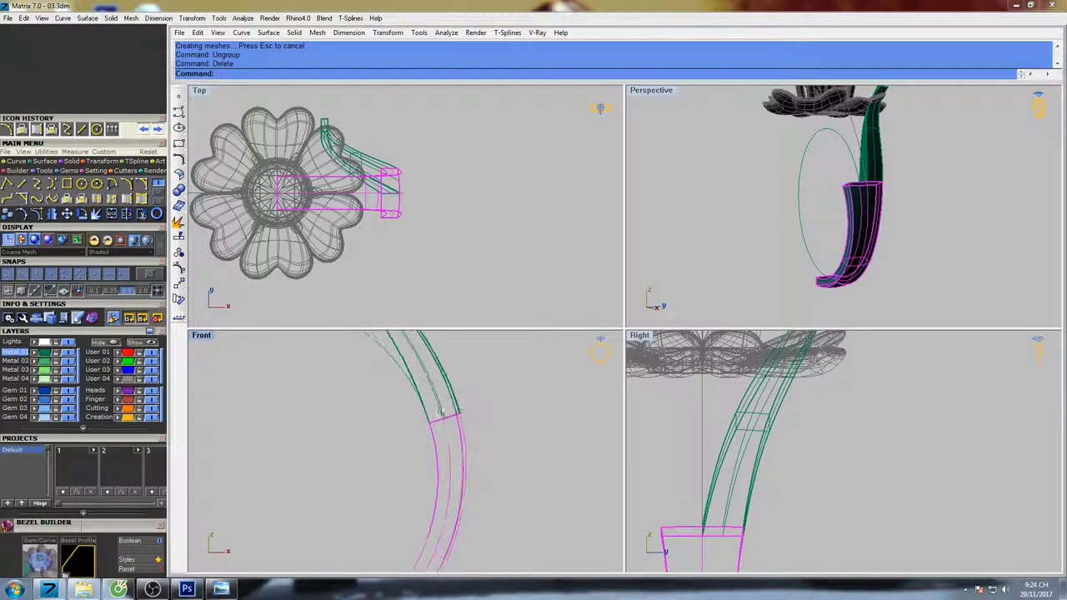
pyautogui.moveTo(440, 450); pyautogui.dragTo(460, 414, button='right')
pyautogui.press('F10')
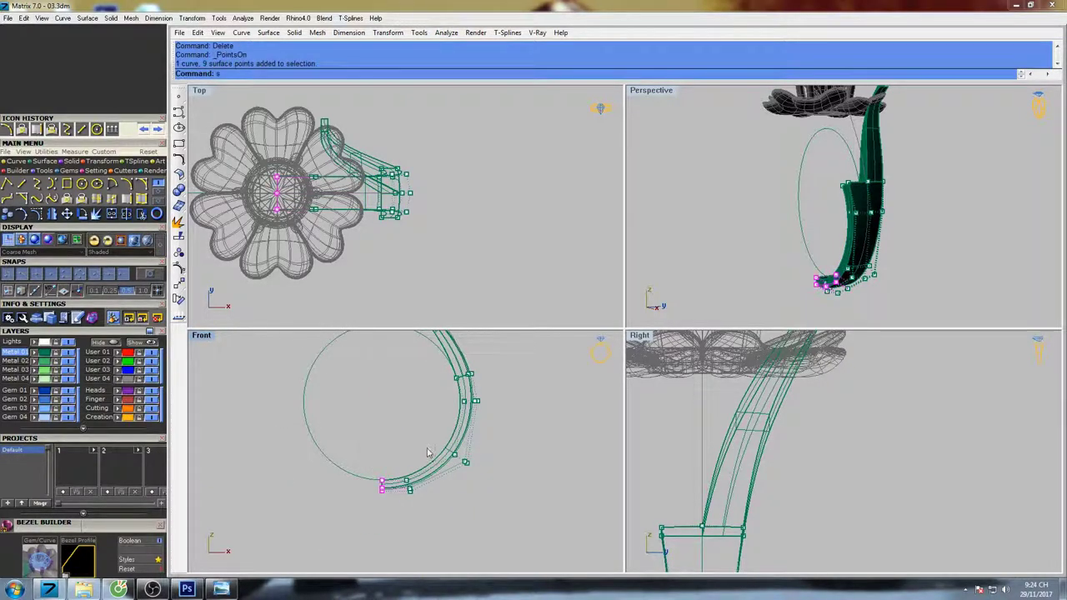
# - Align the control points at the lower shank's bottom end to world X 0 with SetPt, and turn the control points off
pyautogui.write('set')
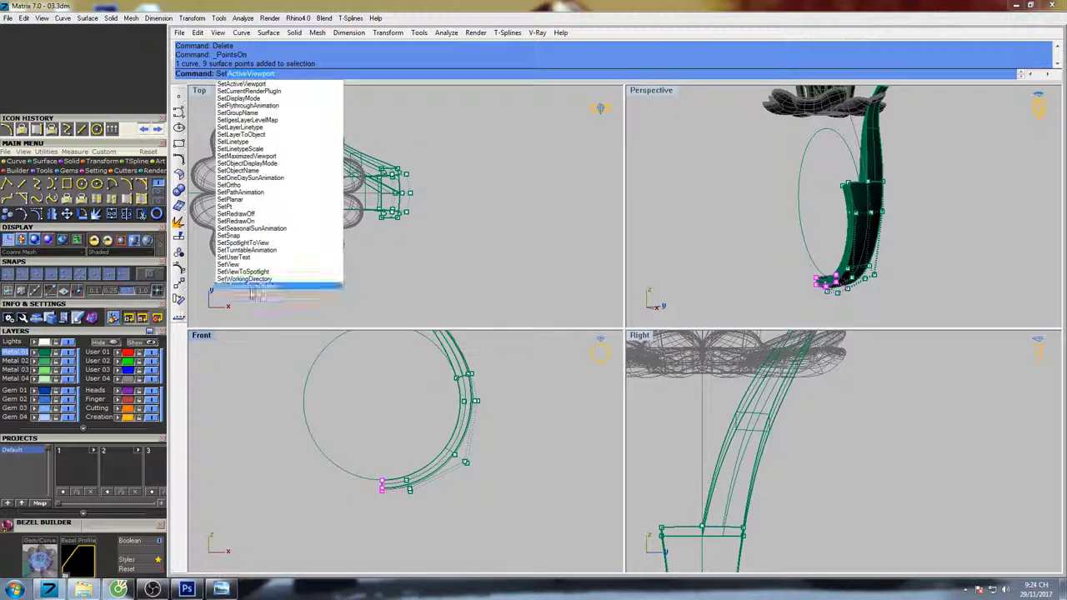
pyautogui.click(236, 207)
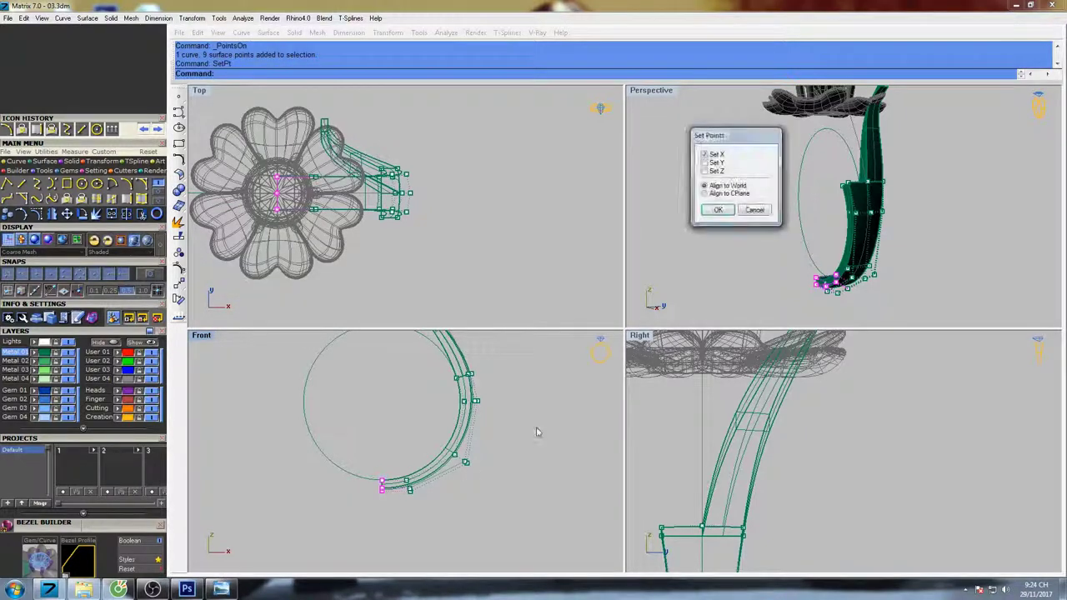
pyautogui.press('Return')
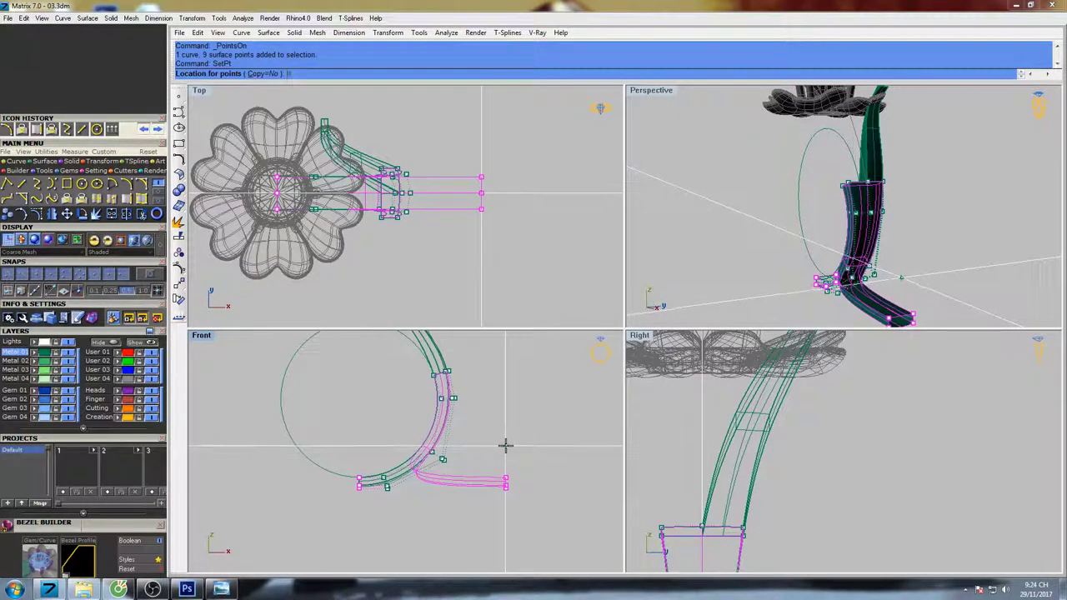
pyautogui.write('0')
pyautogui.press('Return')
pyautogui.press('Escape')
pyautogui.press('Escape')
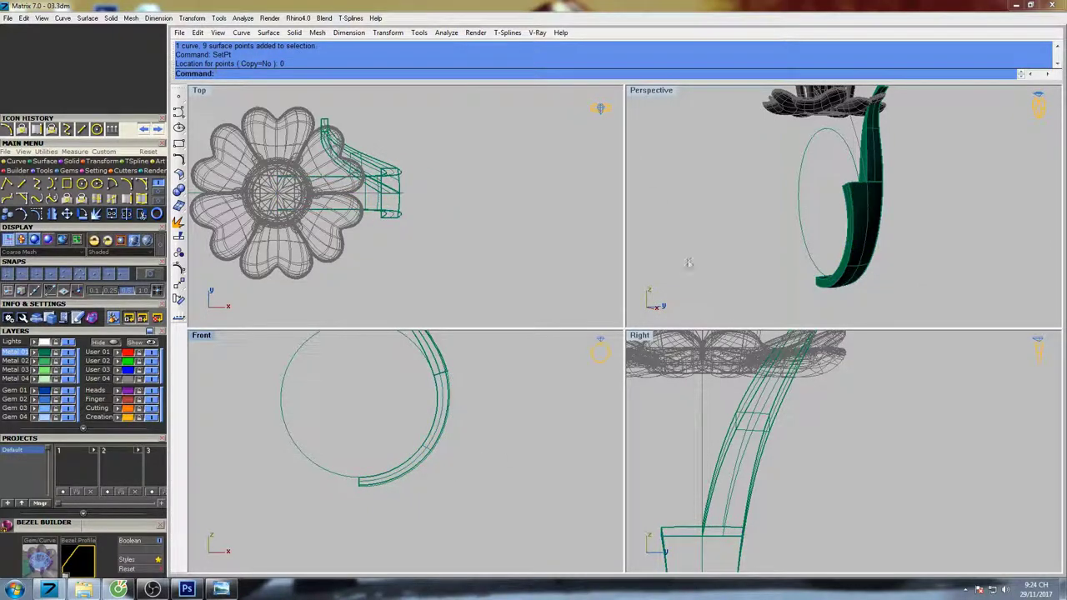
# - Select the lower shank's four surfaces in the maximized Perspective view and join them
pyautogui.doubleClick(655, 94)
pyautogui.moveTo(646, 373); pyautogui.dragTo(683, 395, button='right')
pyautogui.moveTo(753, 450); pyautogui.dragTo(598, 372)
pyautogui.moveTo(646, 390)
pyautogui.mouseDown(button='right')
pyautogui.moveTo(674, 375)
pyautogui.moveTo(654, 380)
pyautogui.mouseUp(button='right')
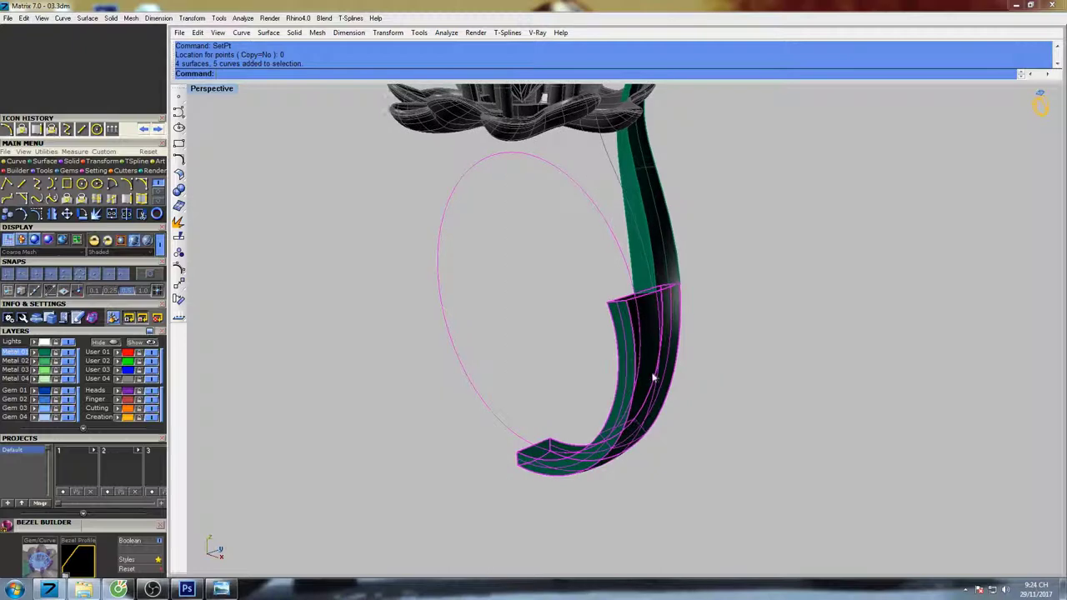
pyautogui.write('Join')
pyautogui.press('Return')
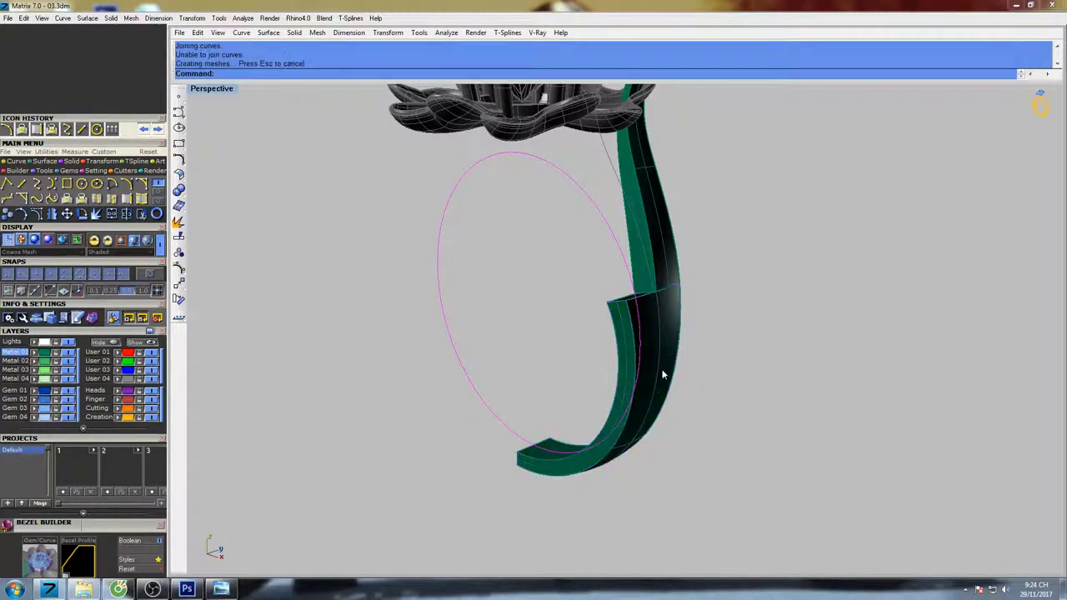
# - Select the joined upper arm and examine its shape in the Right and Perspective views
pyautogui.moveTo(559, 303); pyautogui.dragTo(684, 306, button='right')
pyautogui.click(653, 247)
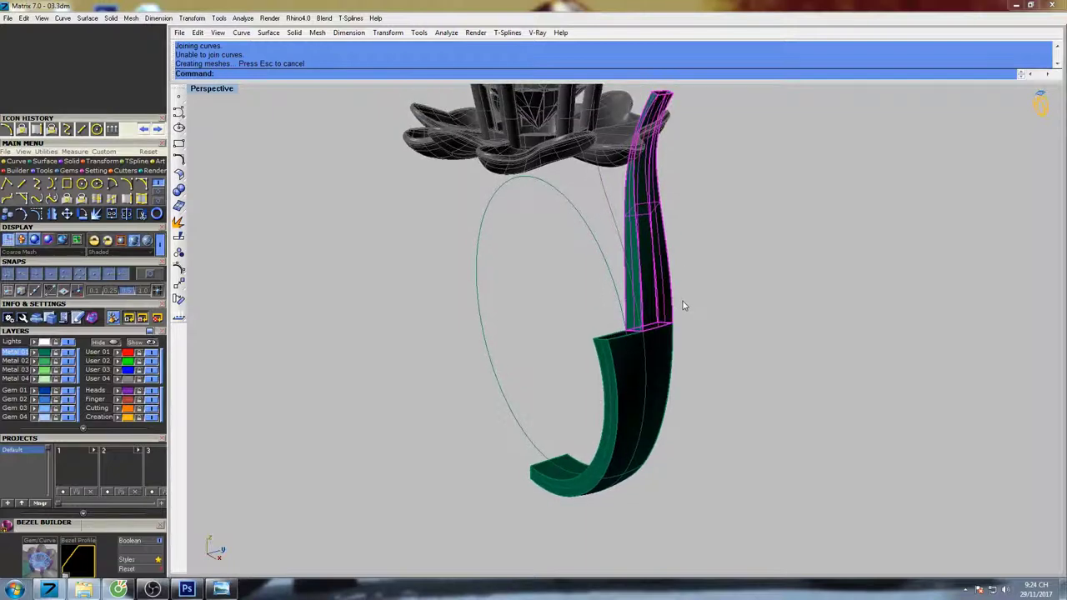
pyautogui.hotkey('ctrl', 'F3')
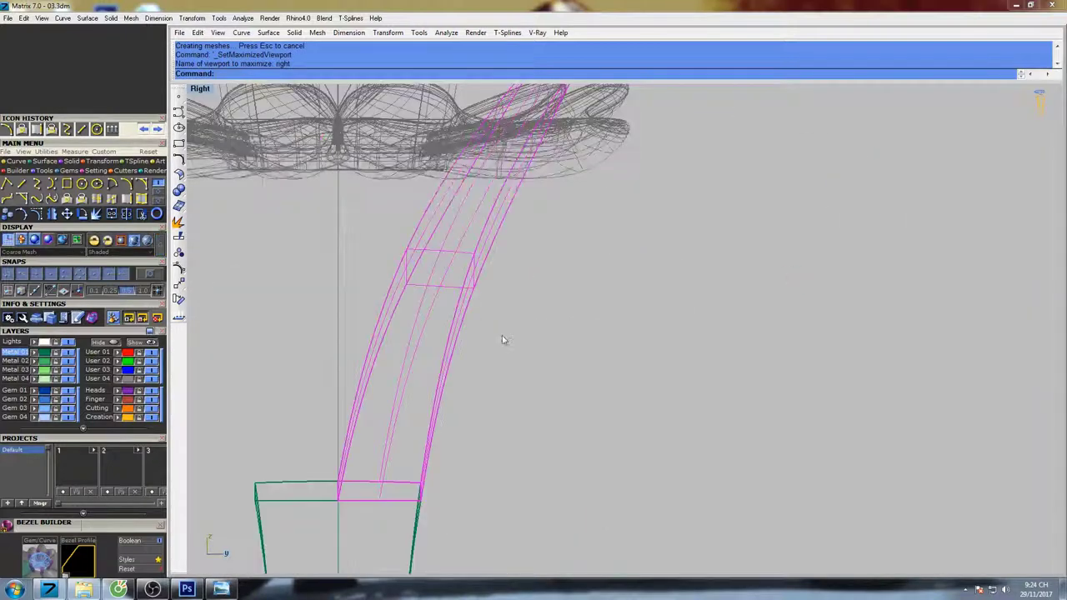
pyautogui.moveTo(523, 321); pyautogui.dragTo(598, 293, button='right')
pyautogui.scroll(-6, 598, 293)
pyautogui.moveTo(624, 240); pyautogui.dragTo(597, 288, button='right')
pyautogui.hotkey('ctrl', 'F4')
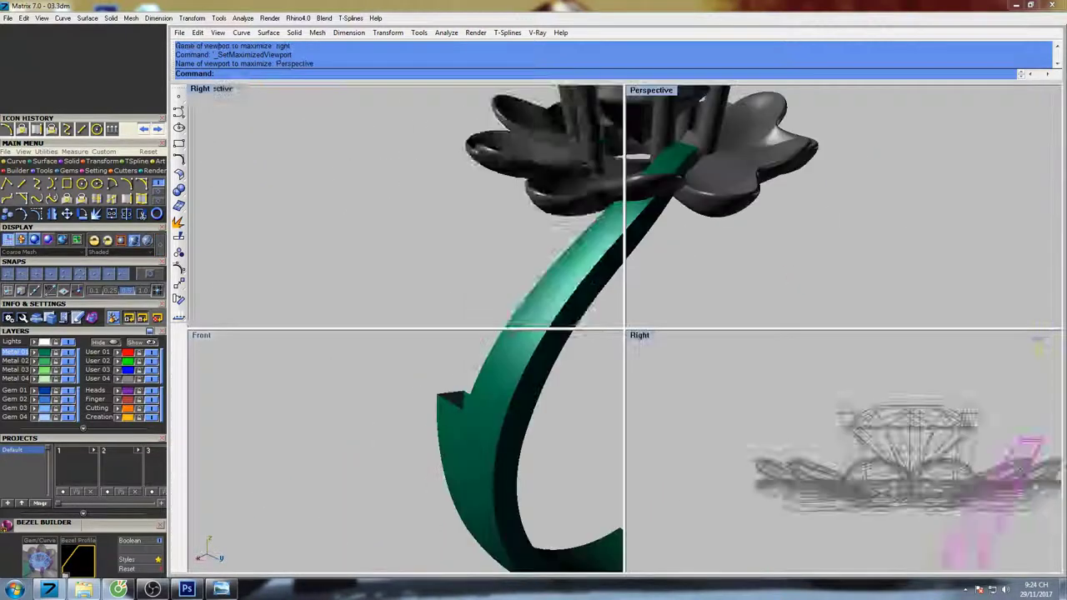
# - Unlock only the petal that the shank's upper arm passes through, using UnlockSelected
pyautogui.moveTo(642, 325); pyautogui.dragTo(543, 218, button='right')
pyautogui.press('Escape')
pyautogui.scroll(6, 643, 269)
pyautogui.moveTo(595, 278); pyautogui.dragTo(529, 240, button='right')
pyautogui.scroll(7, 590, 273)
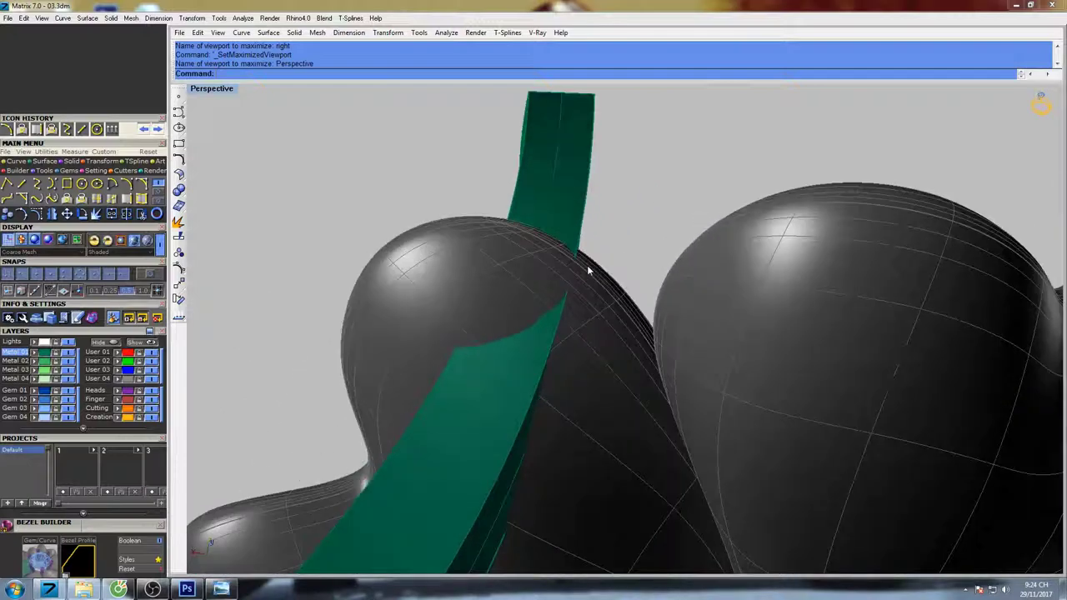
pyautogui.moveTo(589, 270); pyautogui.dragTo(553, 313, button='right')
pyautogui.write('u')
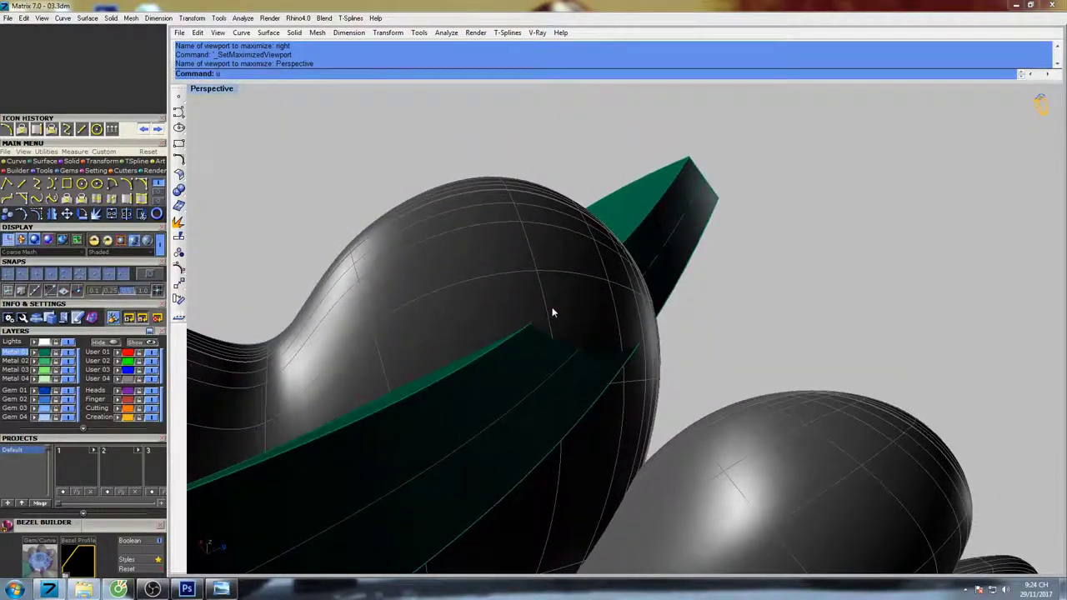
pyautogui.write('n')
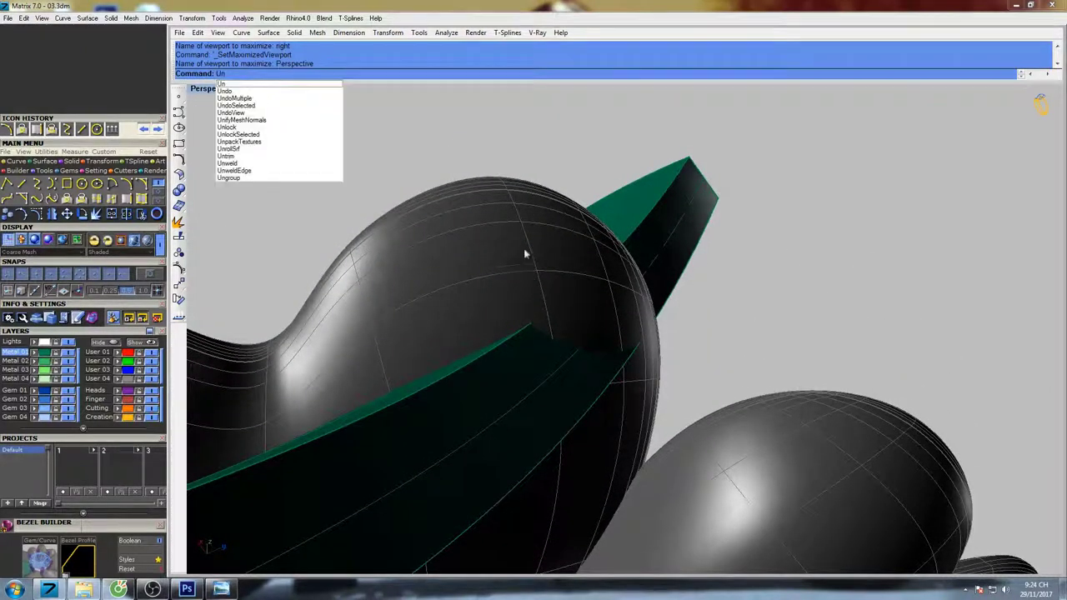
pyautogui.click(256, 135)
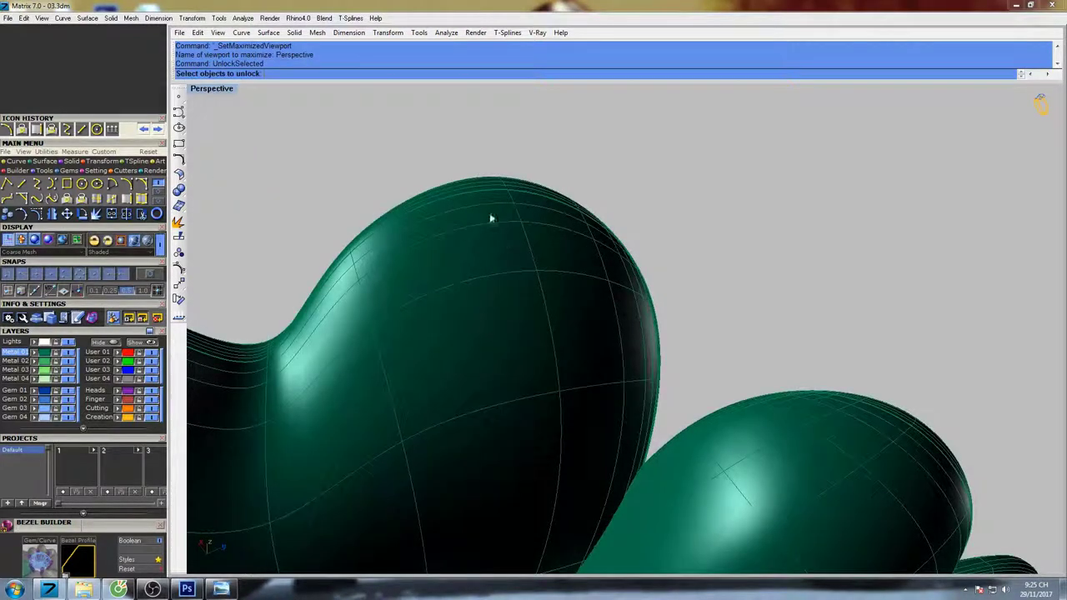
pyautogui.click(501, 205)
pyautogui.press('Return')
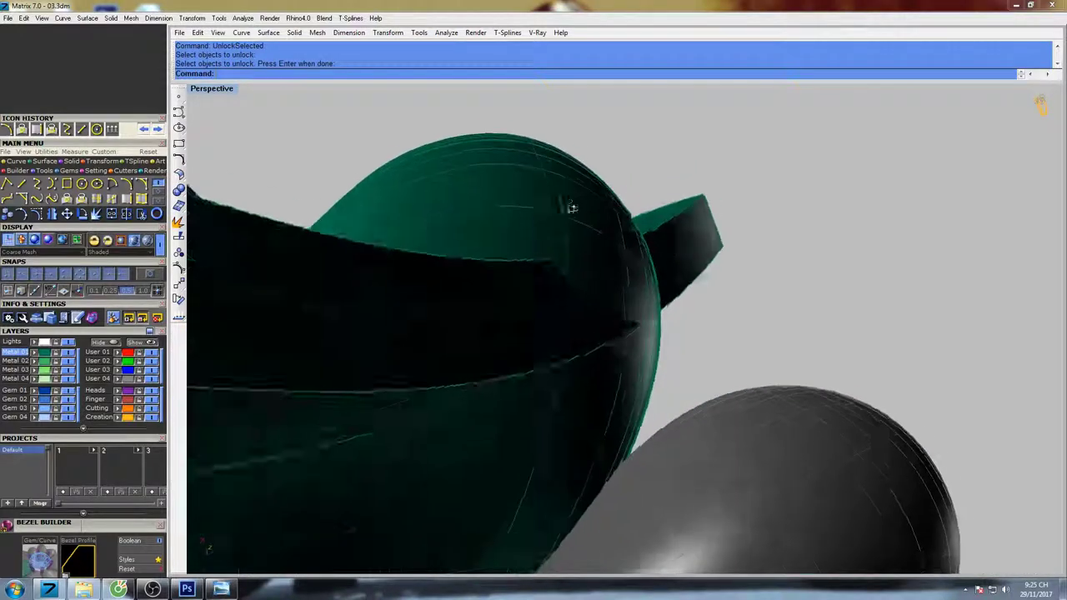
# - Extract the unlocked petal's outer surface with ExtractSrf and the Copy option, keeping the petal intact
pyautogui.moveTo(572, 208); pyautogui.dragTo(467, 296, button='right')
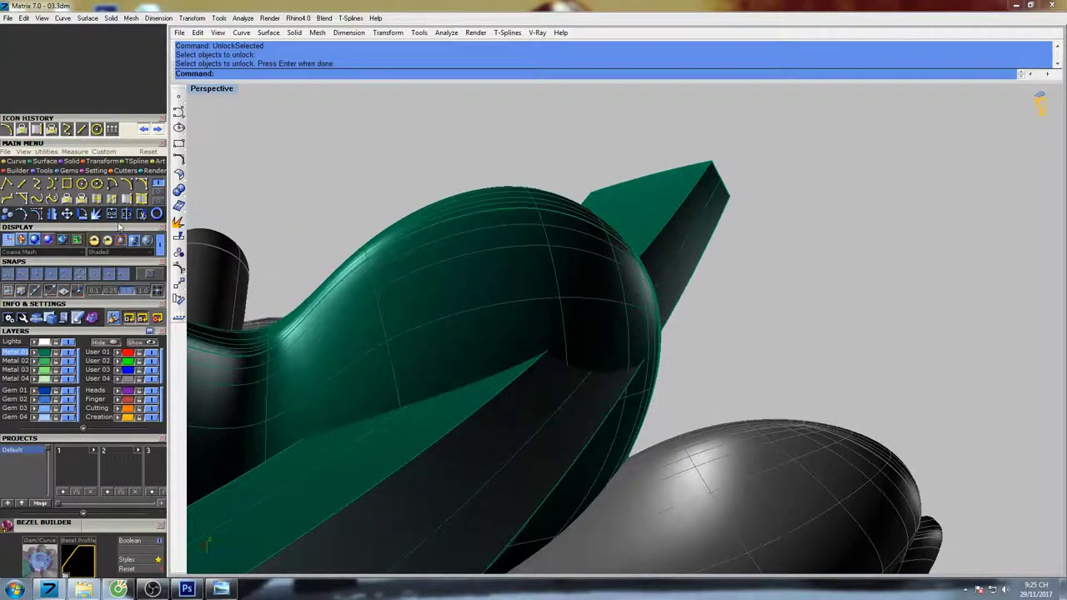
pyautogui.moveTo(374, 253); pyautogui.dragTo(401, 237, button='right')
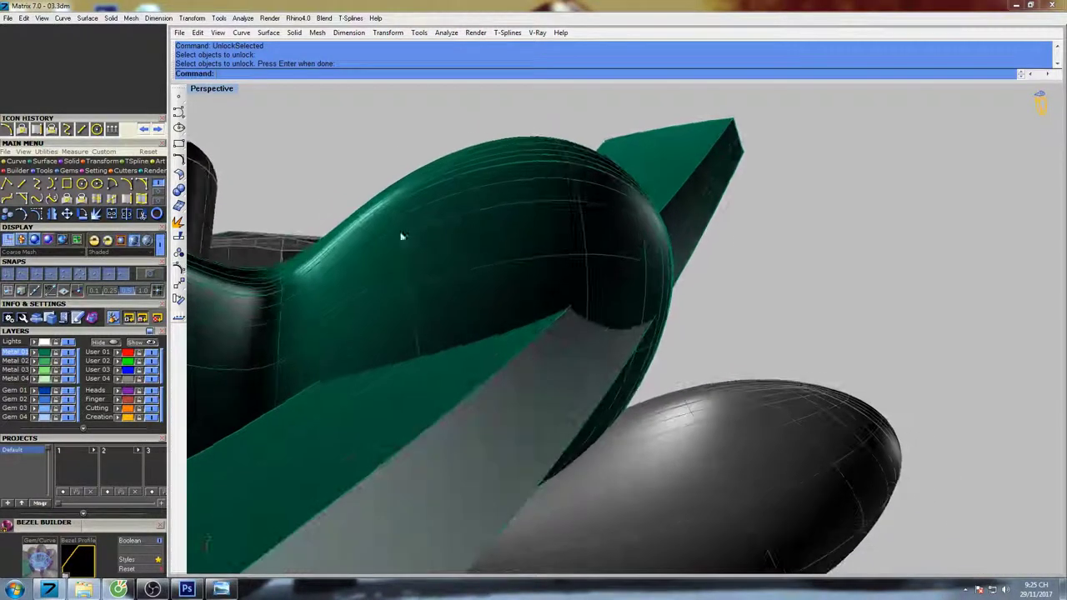
pyautogui.click(72, 161)
pyautogui.click(81, 187)
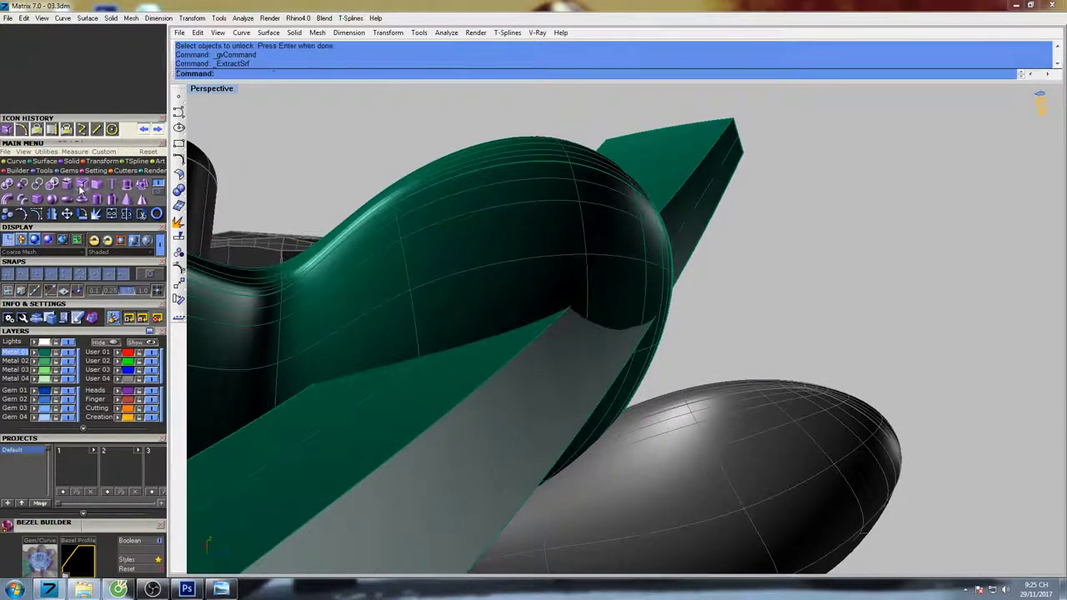
pyautogui.click(519, 241)
pyautogui.moveTo(519, 241); pyautogui.dragTo(520, 281, button='right')
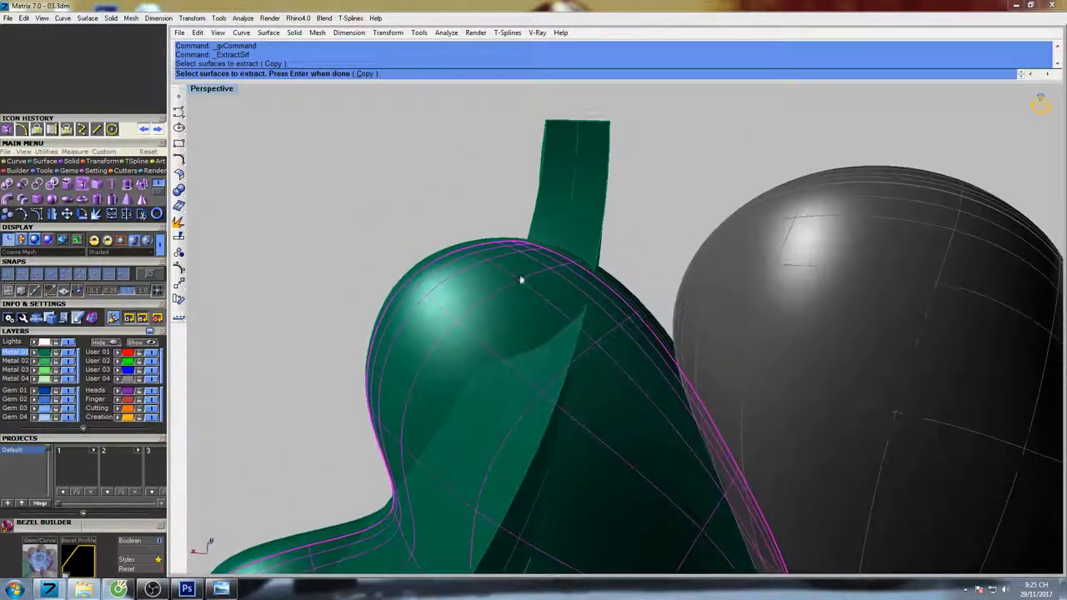
pyautogui.doubleClick(367, 74)
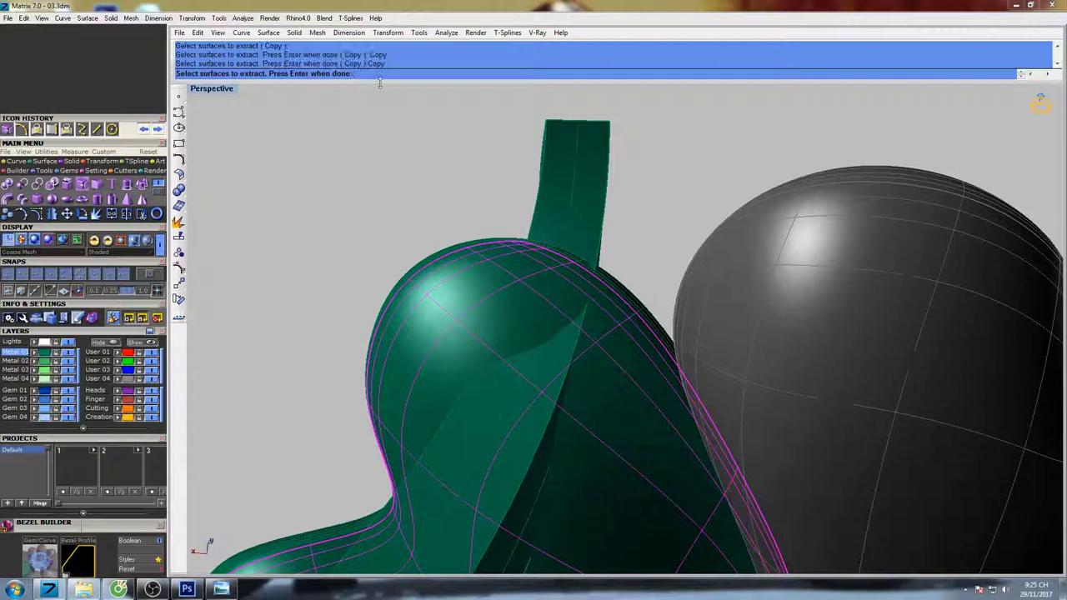
pyautogui.rightClick(648, 228)
# - Select the original petal and lock it again, leaving the extracted surface editable
pyautogui.moveTo(647, 227); pyautogui.dragTo(582, 278, button='right')
pyautogui.click(481, 254)
pyautogui.write('Loc')
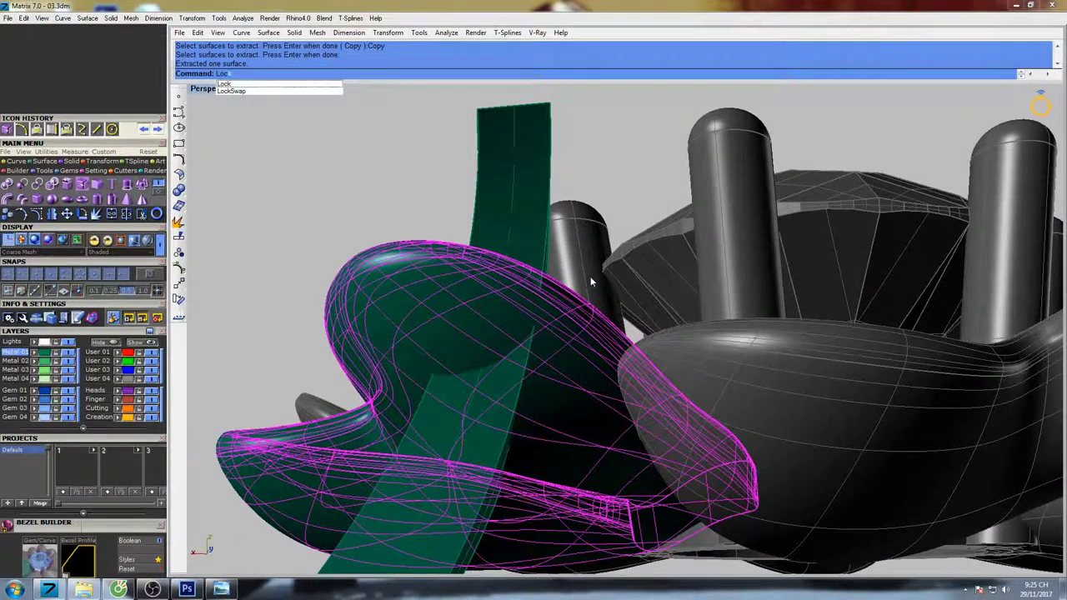
pyautogui.write('k')
pyautogui.press('Return')
# - Offset the extracted petal surface by 0.1 with OffsetSrf, using the flipped direction
pyautogui.moveTo(440, 292); pyautogui.dragTo(522, 296, button='right')
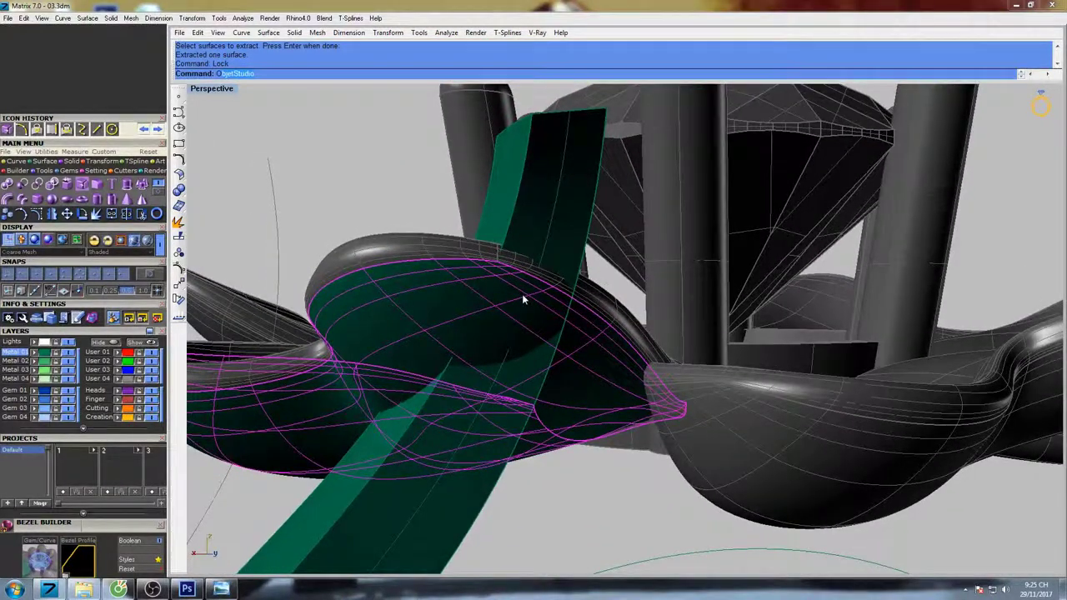
pyautogui.write('f')
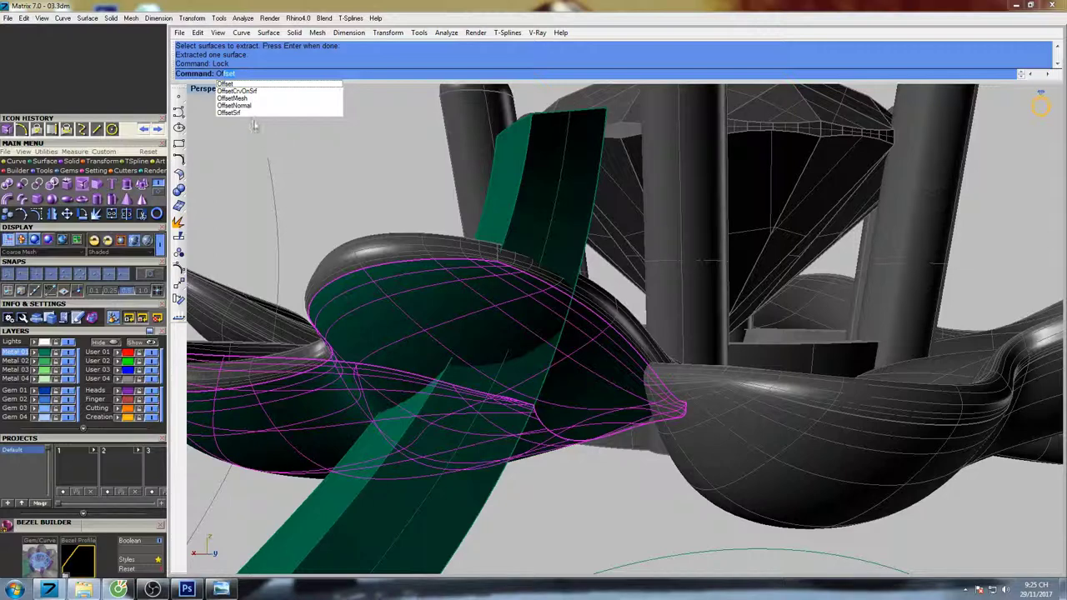
pyautogui.click(246, 115)
pyautogui.moveTo(526, 289); pyautogui.dragTo(622, 372, button='right')
pyautogui.click(275, 75)
pyautogui.moveTo(488, 239); pyautogui.dragTo(495, 238, button='right')
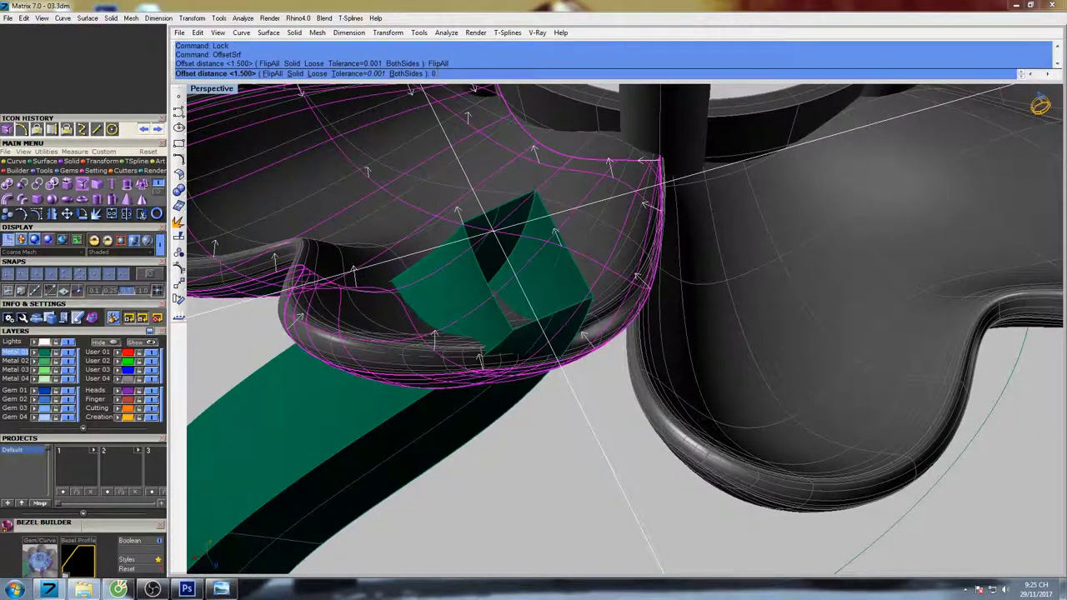
pyautogui.write('0.1')
pyautogui.press('Return')
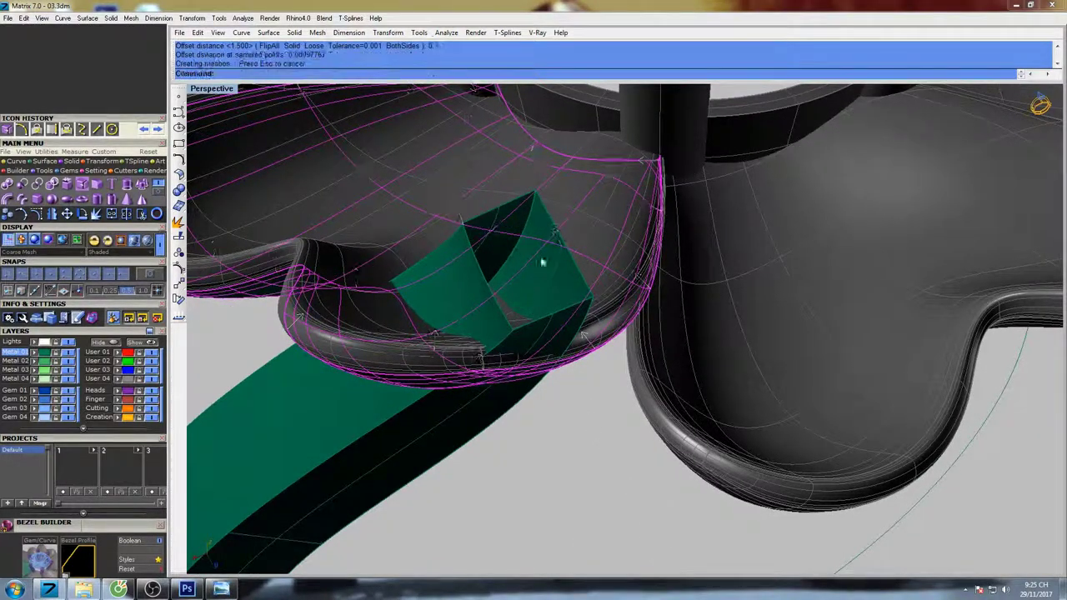
# - Delete the original extracted surface and check the offset surface's normal direction with Dir
pyautogui.moveTo(542, 262); pyautogui.dragTo(552, 234, button='right')
pyautogui.write('d: Delete')
pyautogui.press('Return')
pyautogui.click(614, 288)
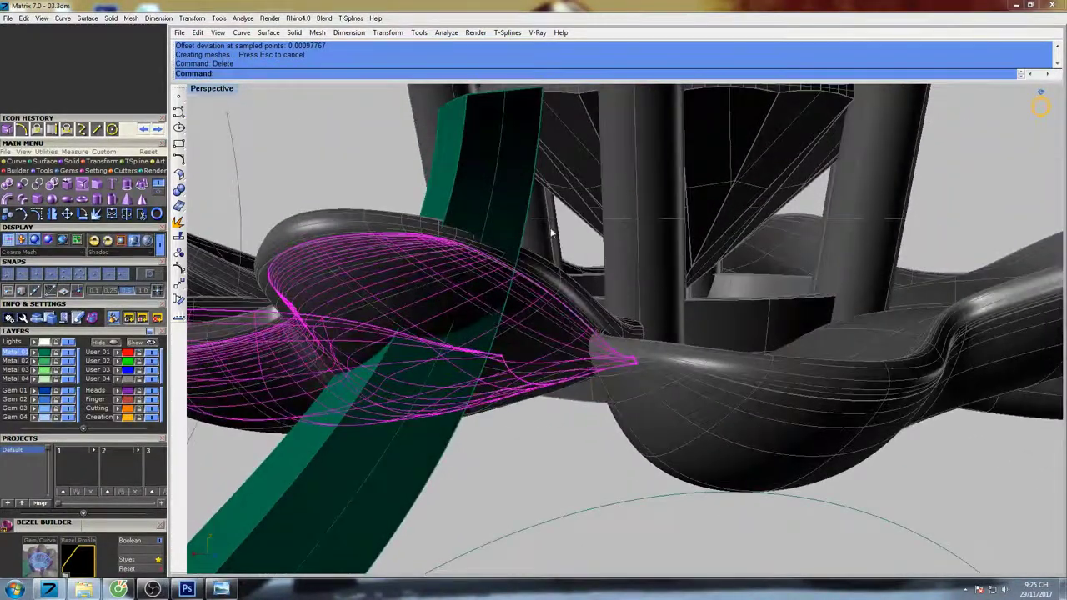
pyautogui.click(48, 151)
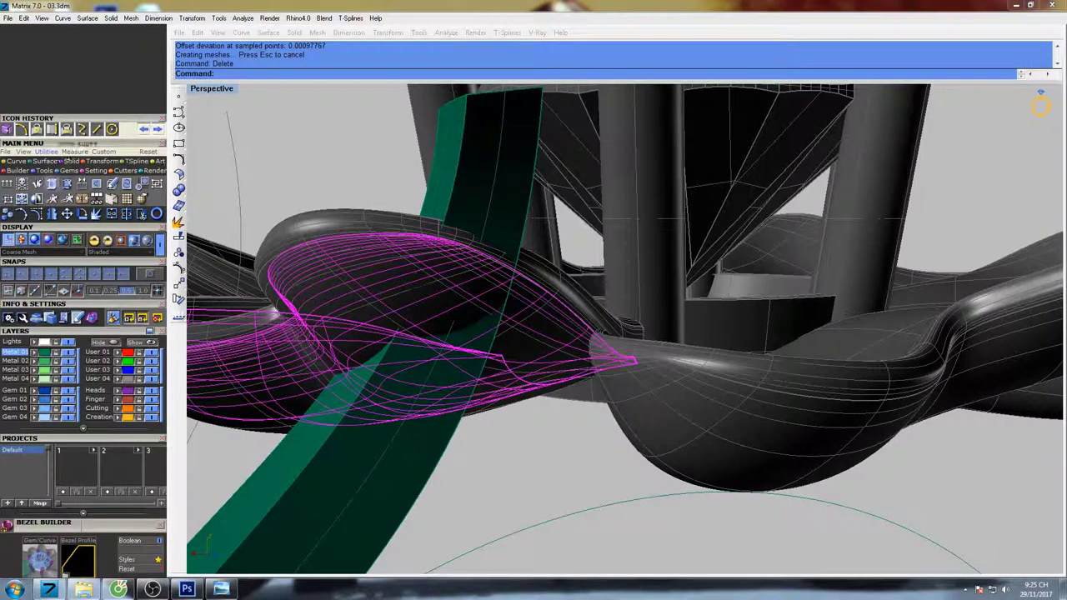
pyautogui.click(8, 183)
pyautogui.moveTo(543, 300); pyautogui.dragTo(542, 352, button='right')
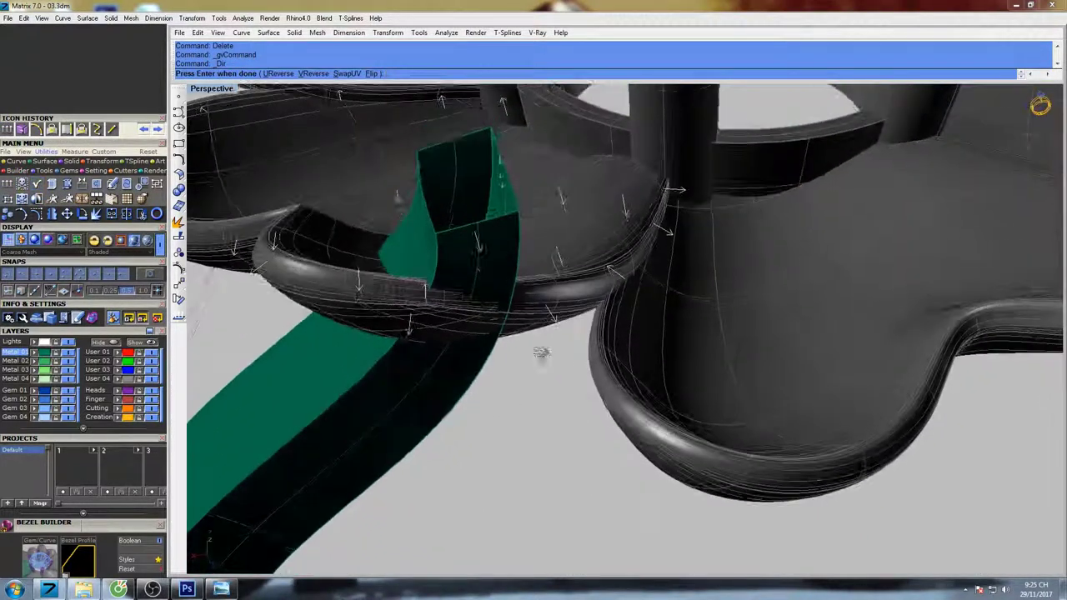
pyautogui.rightClick(575, 294)
# - Select the shank's upper arm where it passes through the offset petal surface
pyautogui.scroll(-4, 579, 291)
pyautogui.moveTo(578, 291)
pyautogui.mouseDown(button='right')
pyautogui.moveTo(551, 238)
pyautogui.moveTo(567, 295)
pyautogui.mouseUp(button='right')
pyautogui.click(474, 351)
pyautogui.scroll(5, 507, 266)
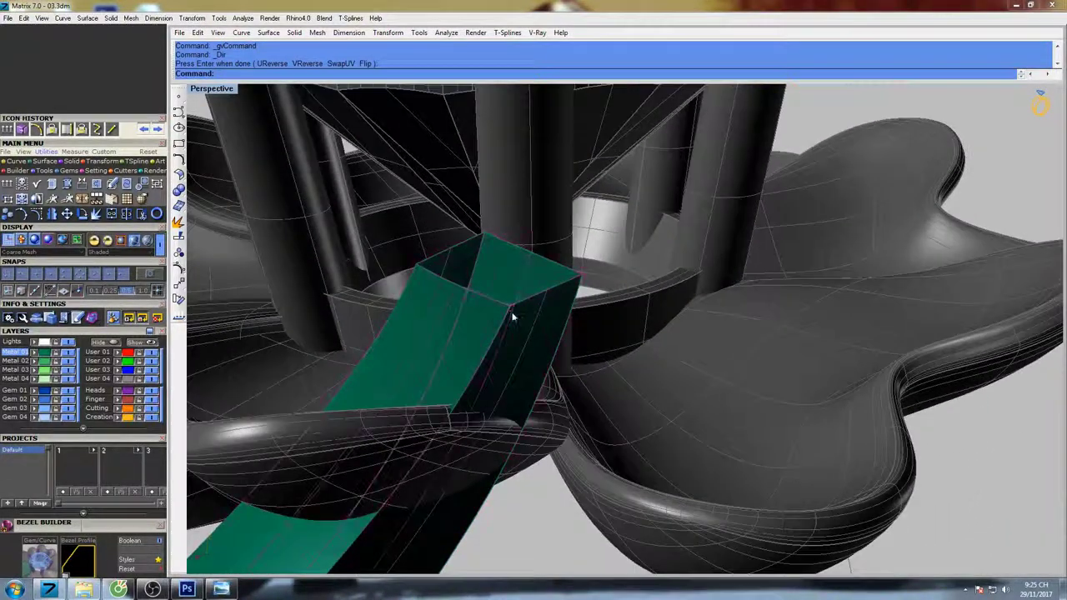
pyautogui.click(513, 315)
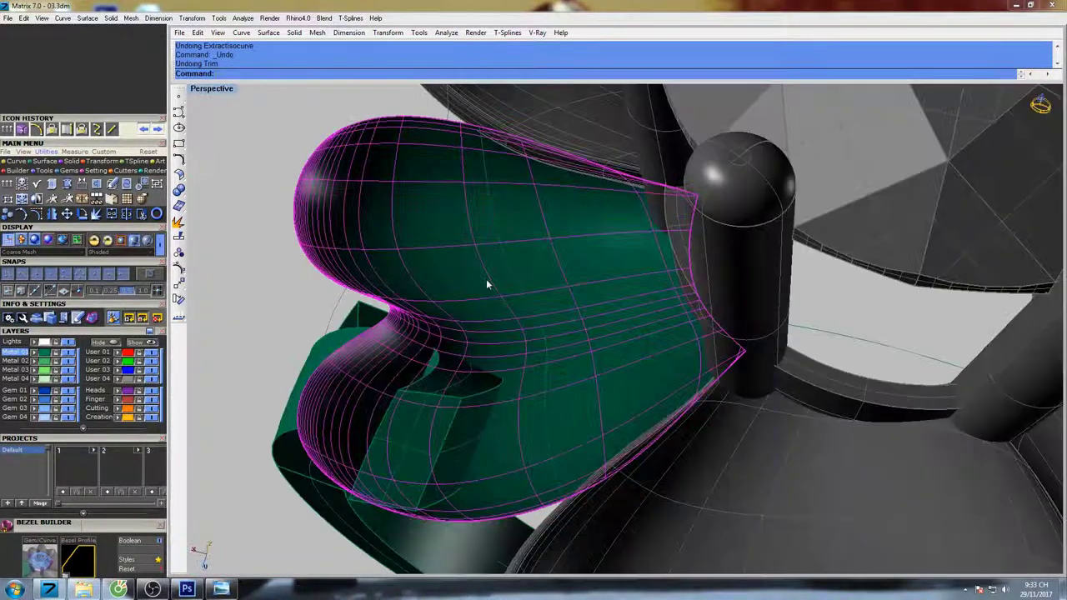
pyautogui.moveTo(488, 284); pyautogui.dragTo(579, 292, button='right')
pyautogui.write('XC')
pyautogui.press('Return')
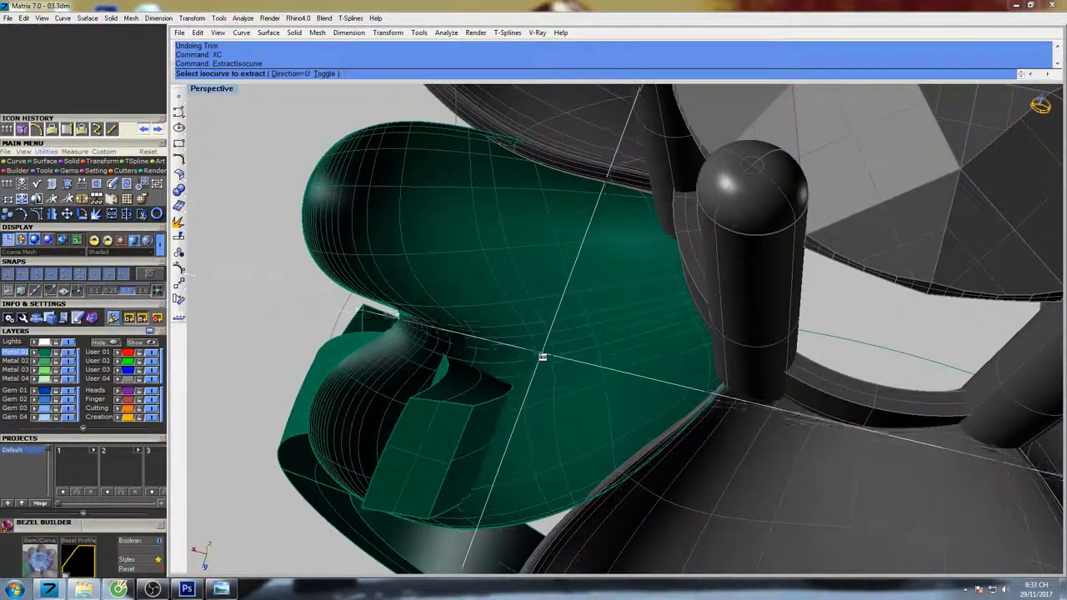
pyautogui.press('Escape')
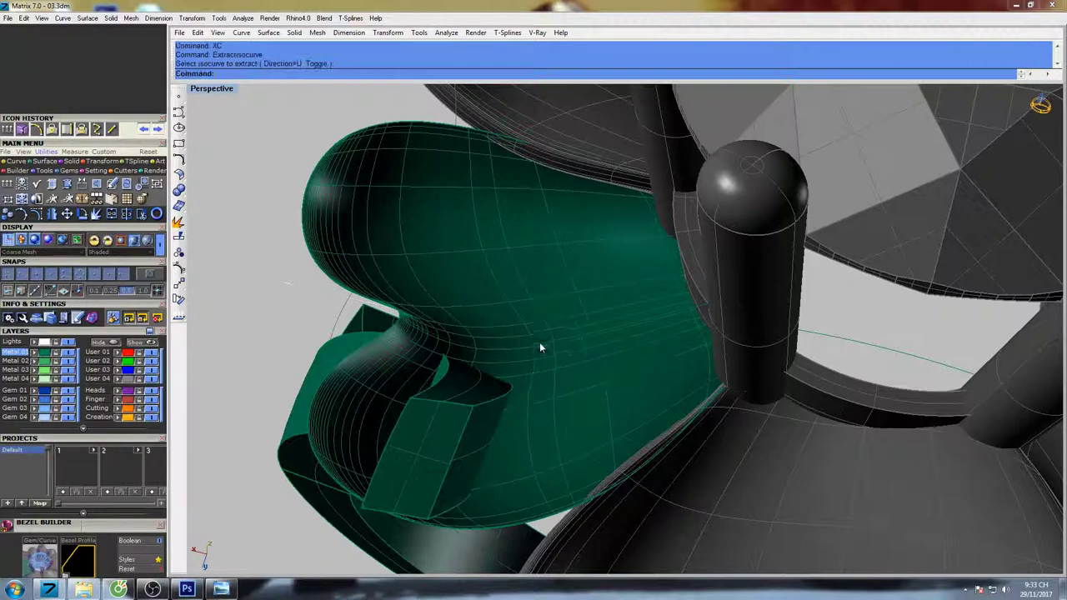
# - Bring back the hidden petal around the upper arm with ShowSelected
pyautogui.moveTo(539, 344); pyautogui.dragTo(570, 327, button='right')
pyautogui.scroll(-7, 621, 329)
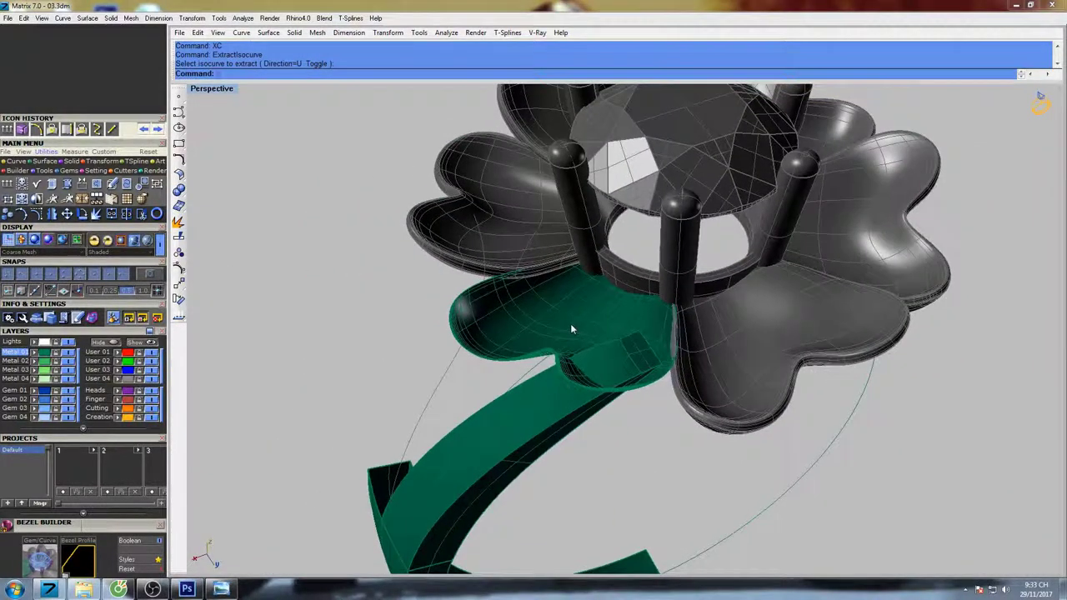
pyautogui.hotkey('ctrl', 'shift', 'h')
pyautogui.click(493, 290)
pyautogui.press('Return')
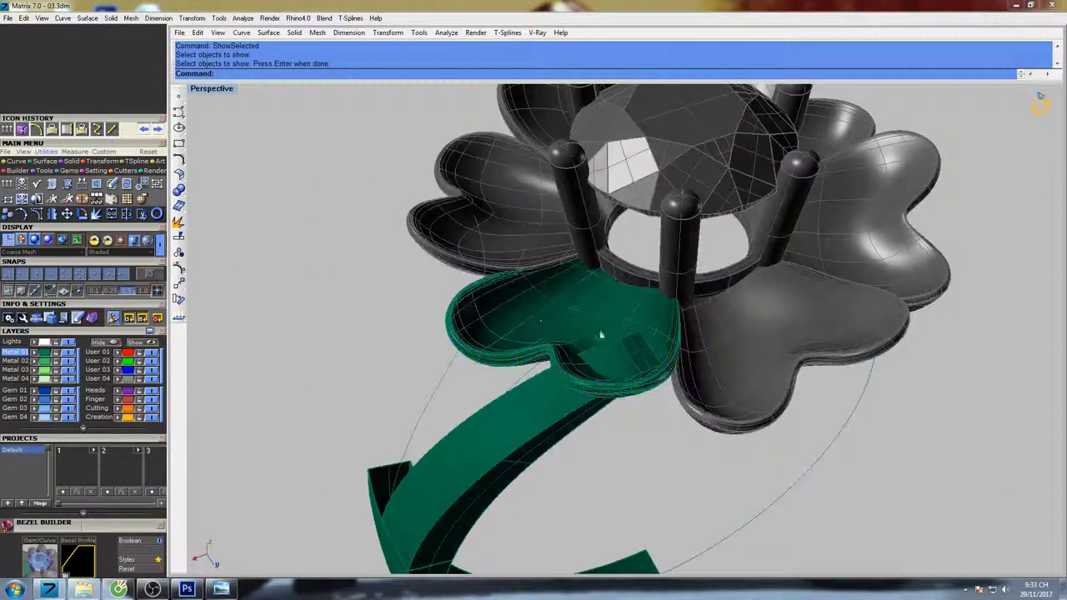
# - Lock the restored petal so that only the offset surface and the shank stay editable
pyautogui.moveTo(600, 333)
pyautogui.mouseDown(button='right')
pyautogui.moveTo(626, 336)
pyautogui.moveTo(606, 326)
pyautogui.mouseUp(button='right')
pyautogui.scroll(3, 455, 333)
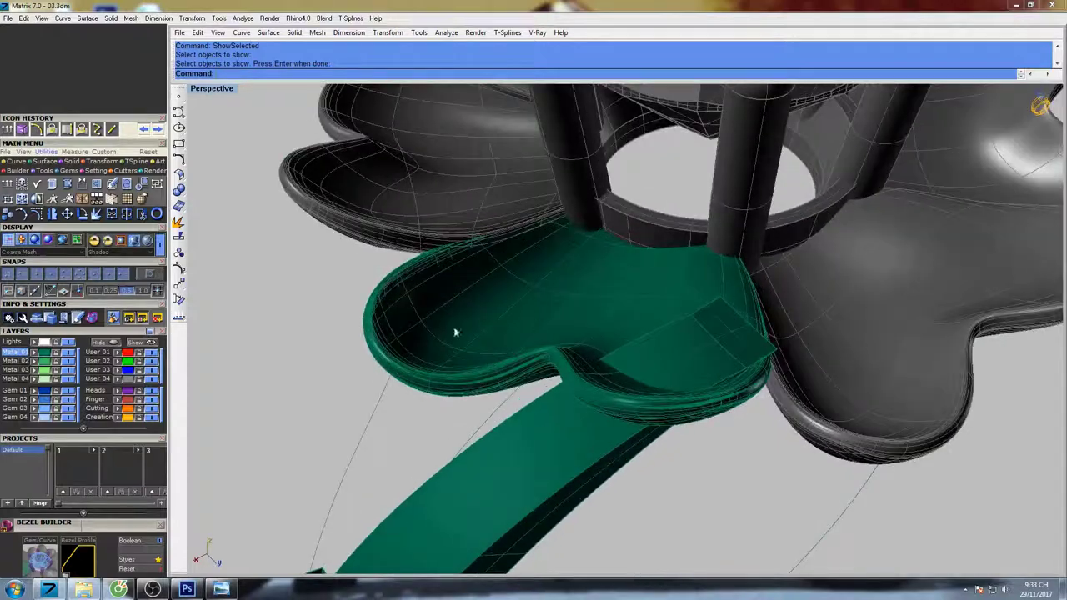
pyautogui.click(373, 357)
pyautogui.write('k')
pyautogui.press('Return')
pyautogui.scroll(4, 596, 368)
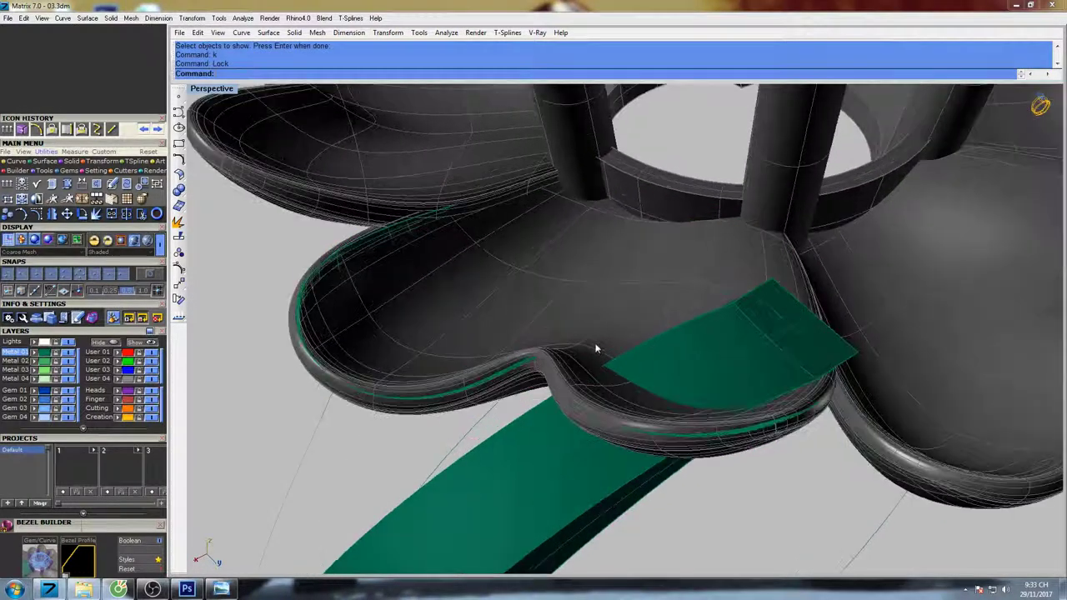
pyautogui.scroll(-5, 595, 367)
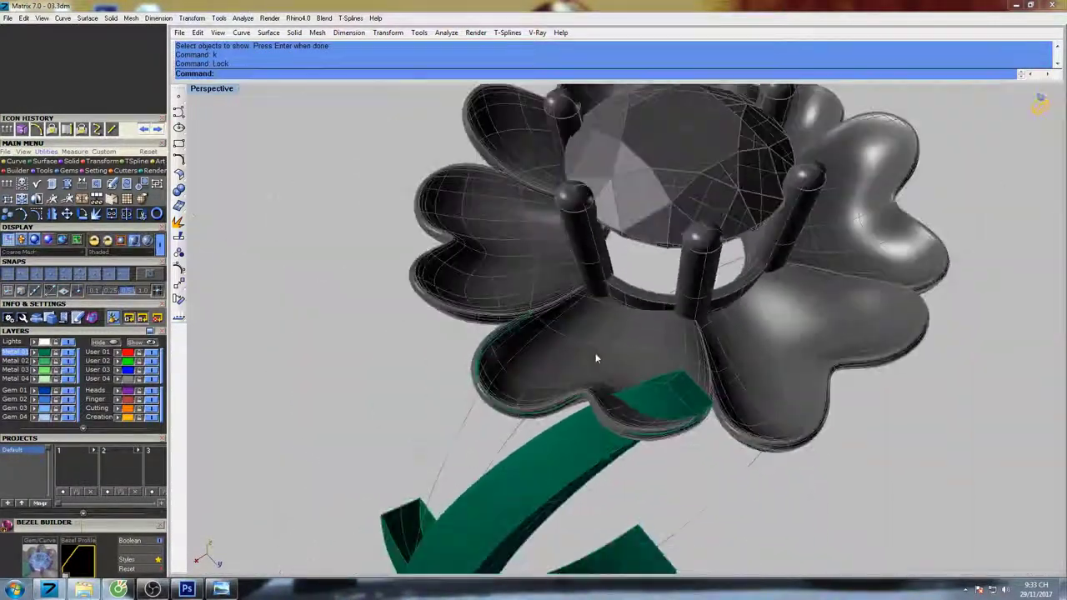
pyautogui.moveTo(595, 353)
pyautogui.mouseDown(button='right')
pyautogui.moveTo(566, 353)
pyautogui.moveTo(591, 352)
pyautogui.mouseUp(button='right')
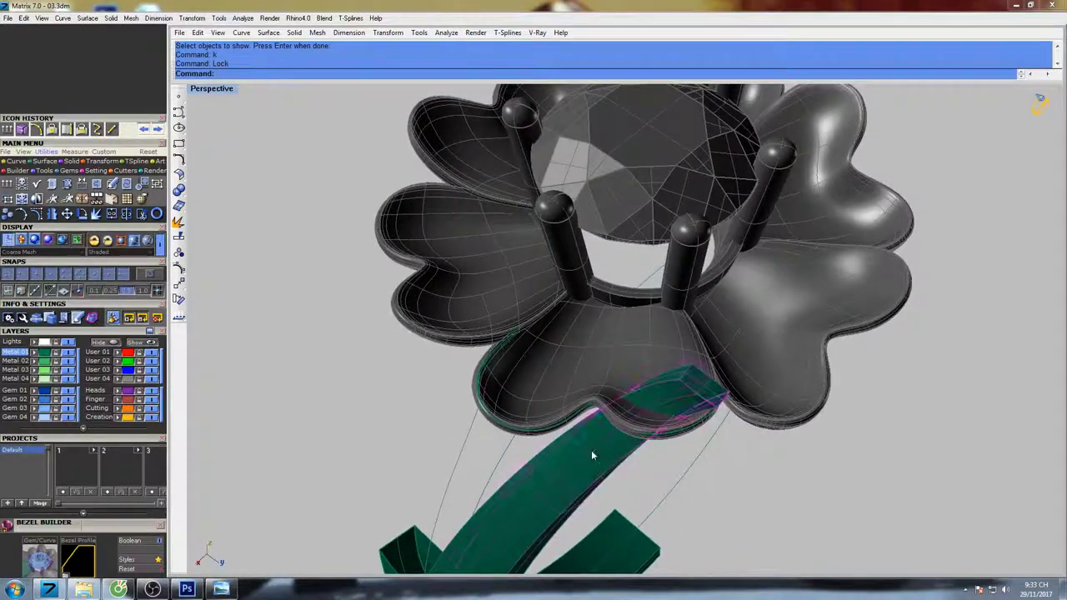
pyautogui.scroll(-2, 592, 450)
pyautogui.scroll(4, 588, 421)
pyautogui.moveTo(584, 407); pyautogui.dragTo(605, 393, button='right')
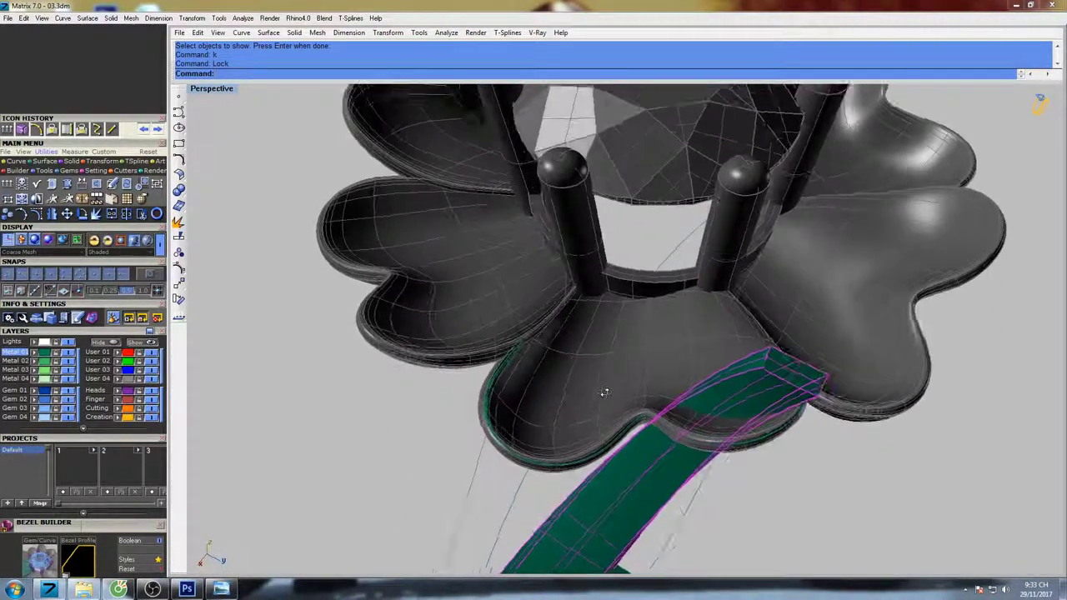
pyautogui.click(601, 391)
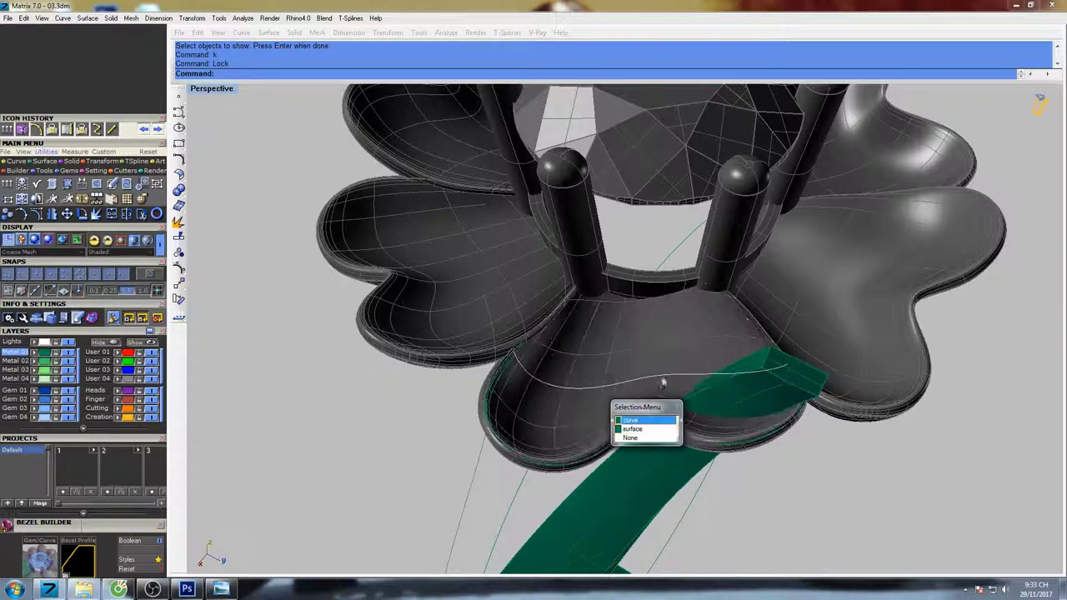
pyautogui.click(446, 410)
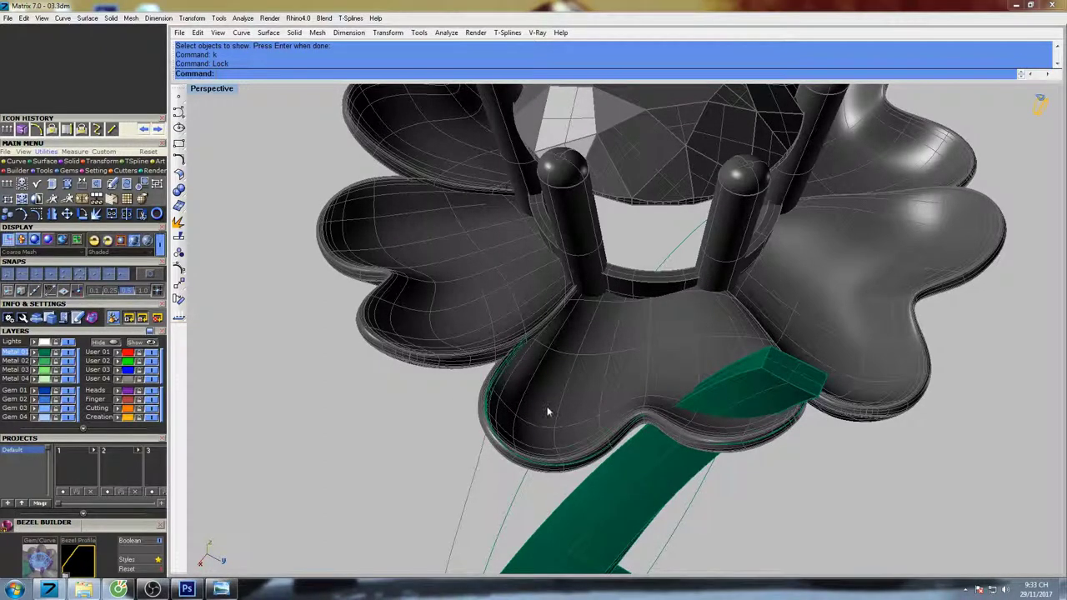